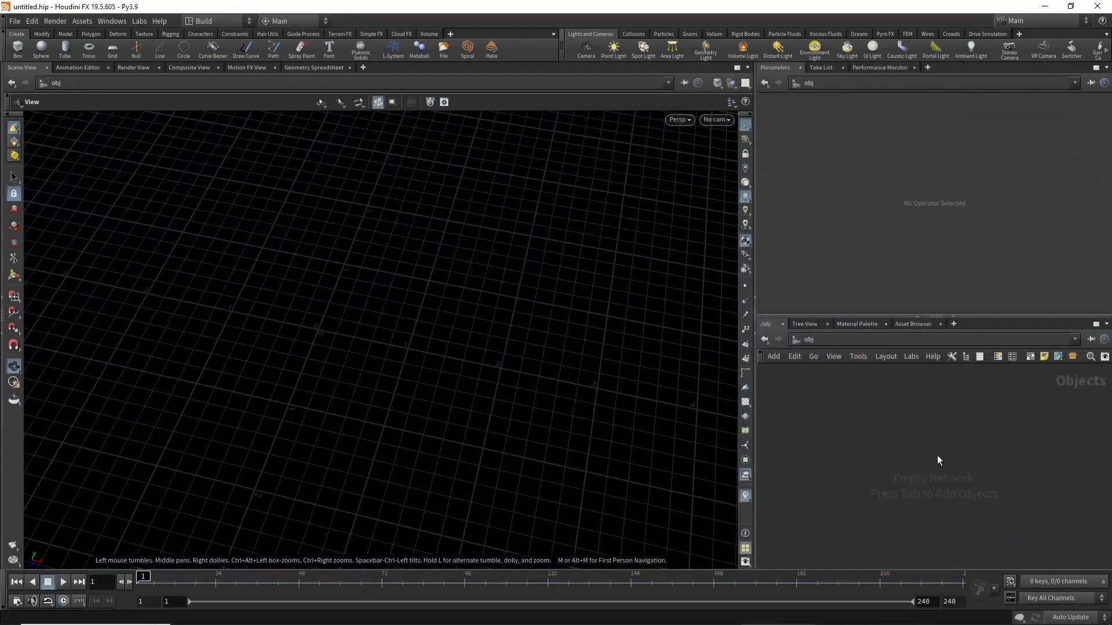
# Create a Geometry object in the object network and go inside it.
pyautogui.press('Tab')
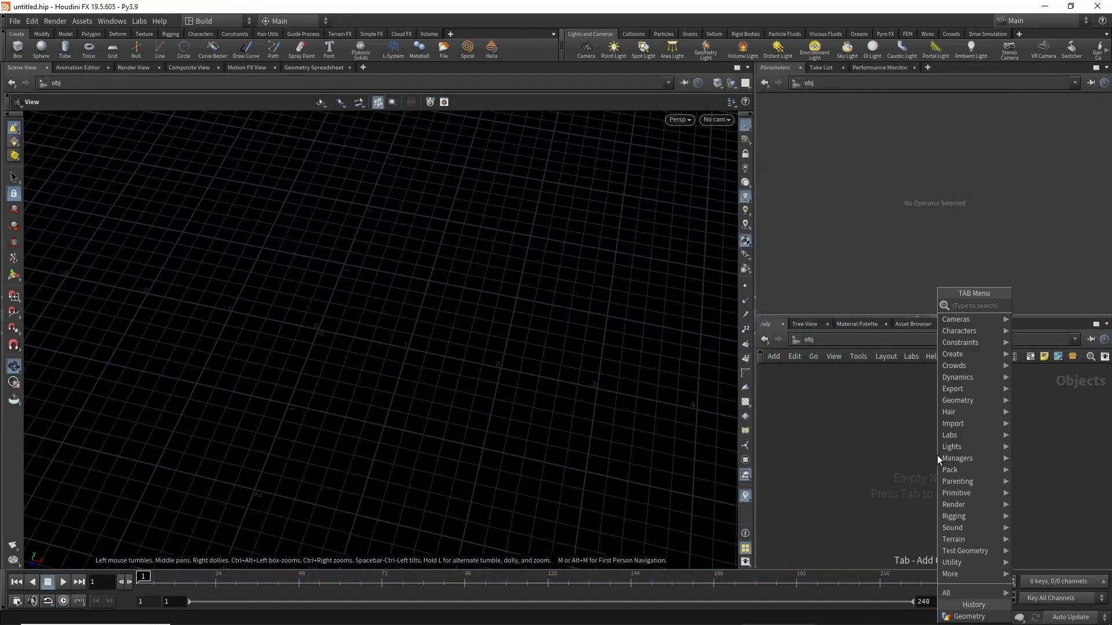
pyautogui.write('geo')
pyautogui.press('Return')
pyautogui.click(939, 456)
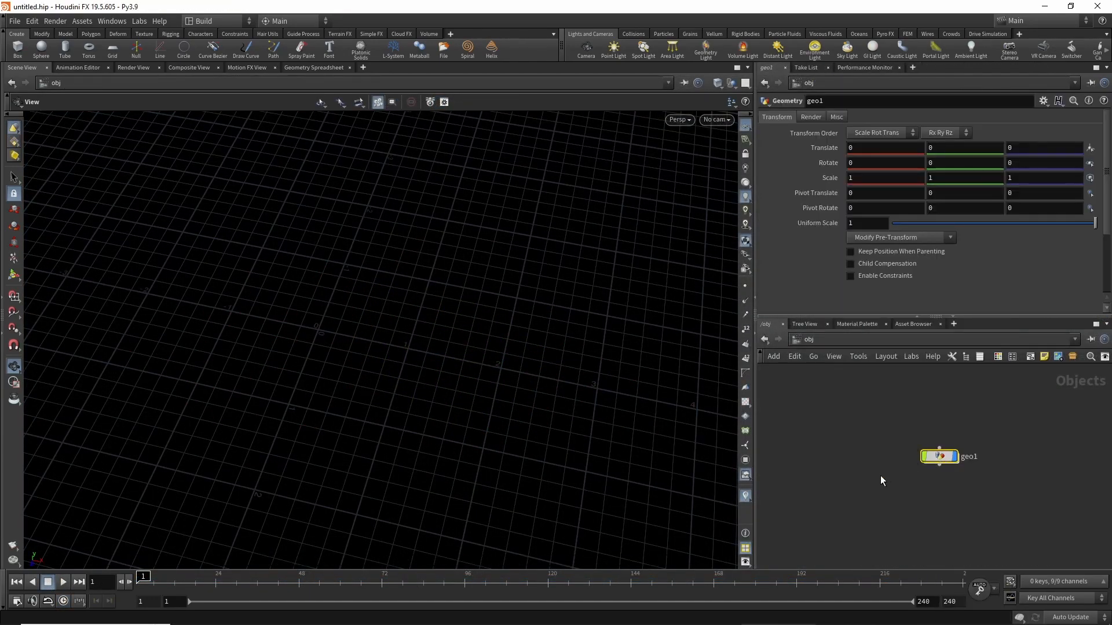
pyautogui.press('Return')
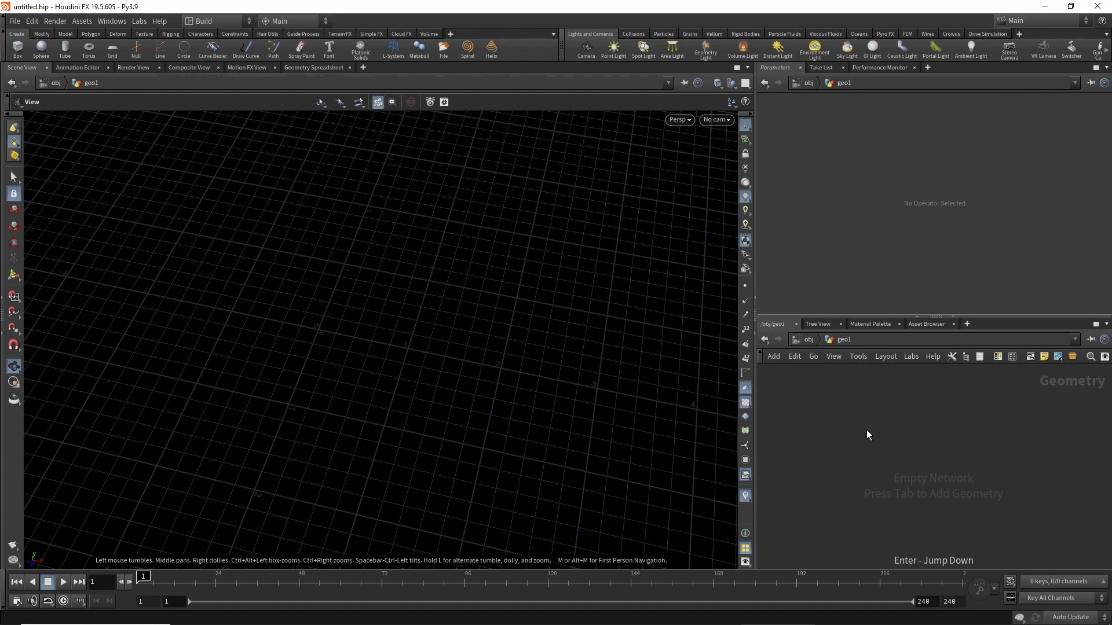
# Add a Circle node to the geometry network and set its orientation to the ZX Plane.
pyautogui.press('Tab')
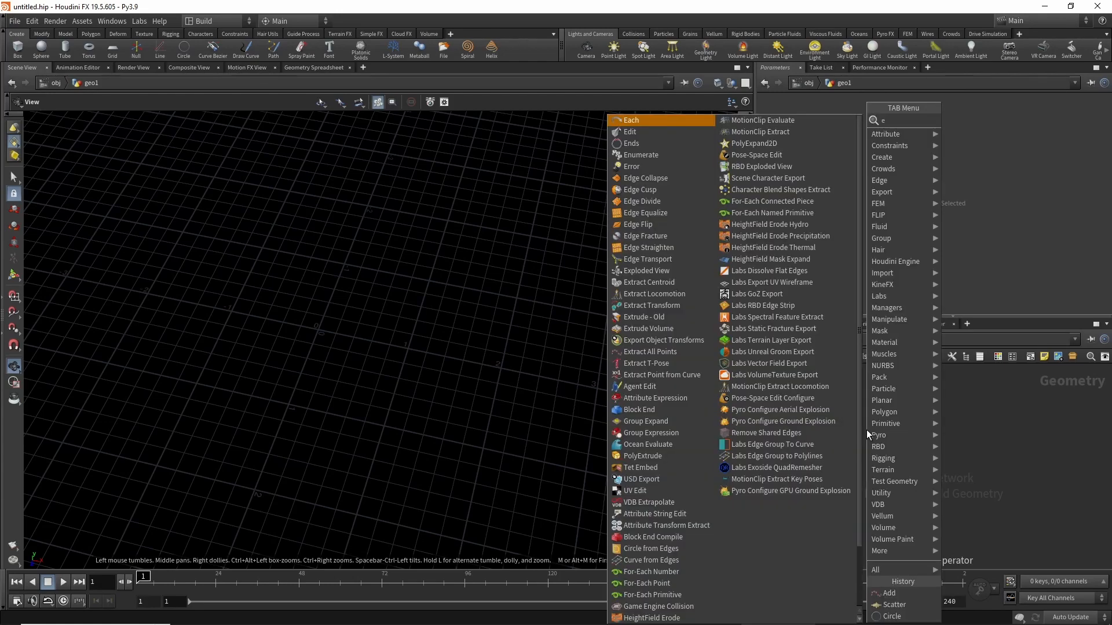
pyautogui.write('ci')
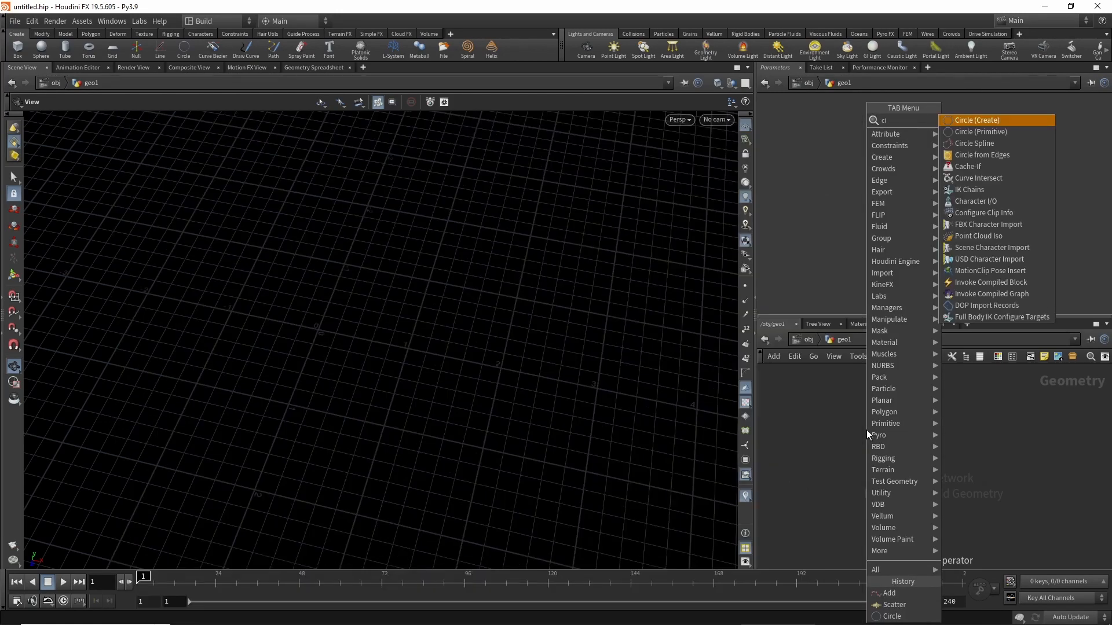
pyautogui.press('Return')
pyautogui.click(866, 430)
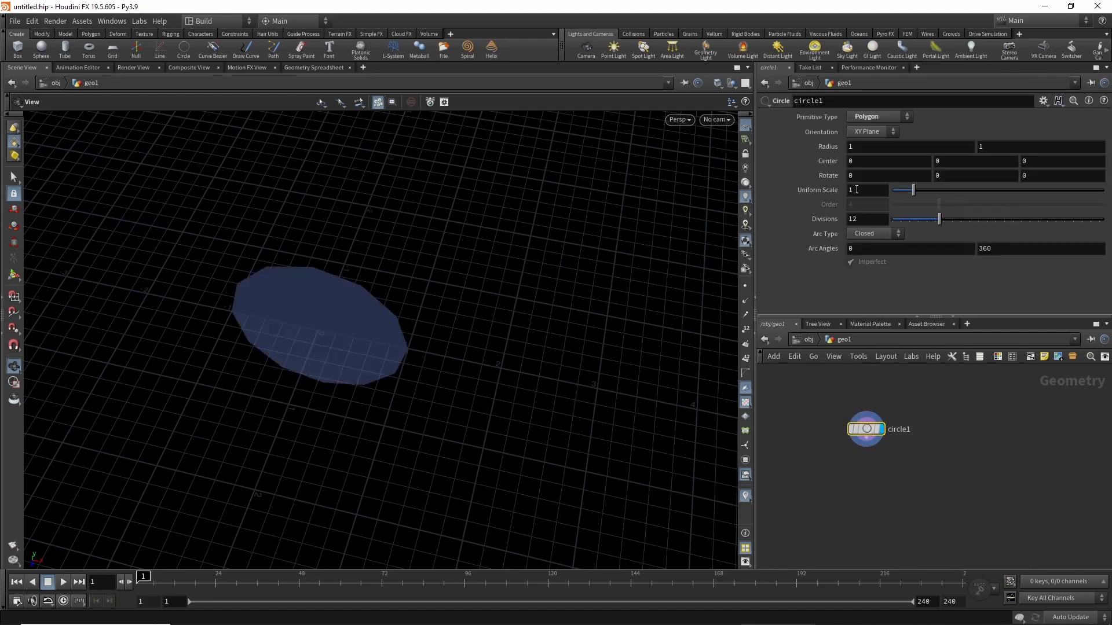
pyautogui.click(863, 133)
pyautogui.click(853, 166)
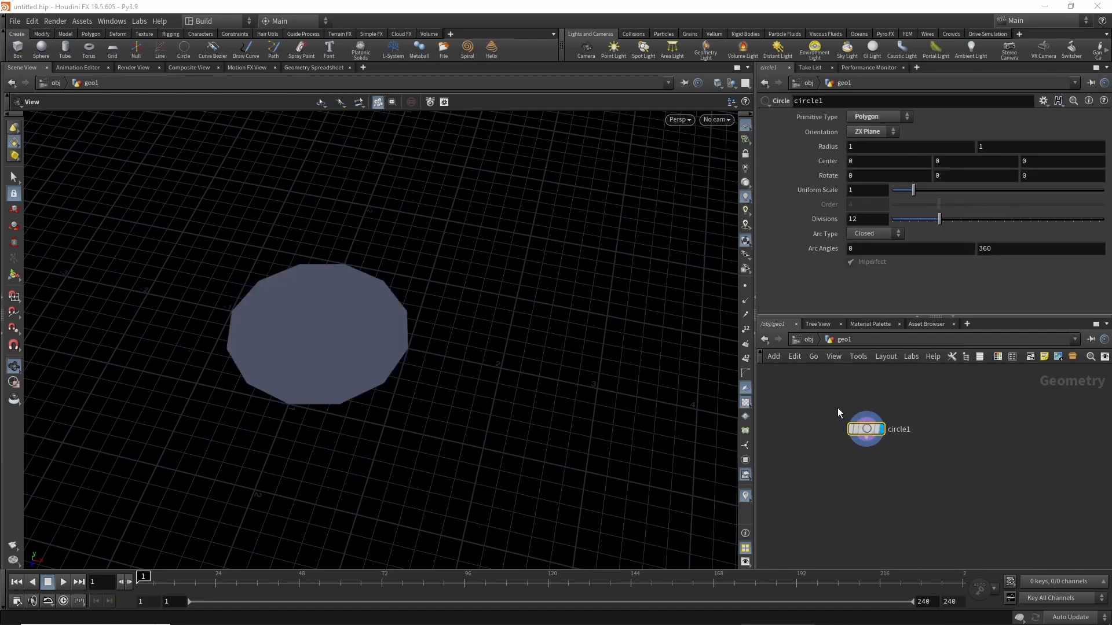
# Add a Scatter node fed by the circle and make it the displayed node.
pyautogui.moveTo(837, 407); pyautogui.dragTo(849, 430, button='middle')
pyautogui.moveTo(896, 477)
pyautogui.mouseDown()
pyautogui.moveTo(902, 486)
pyautogui.moveTo(895, 471)
pyautogui.mouseUp()
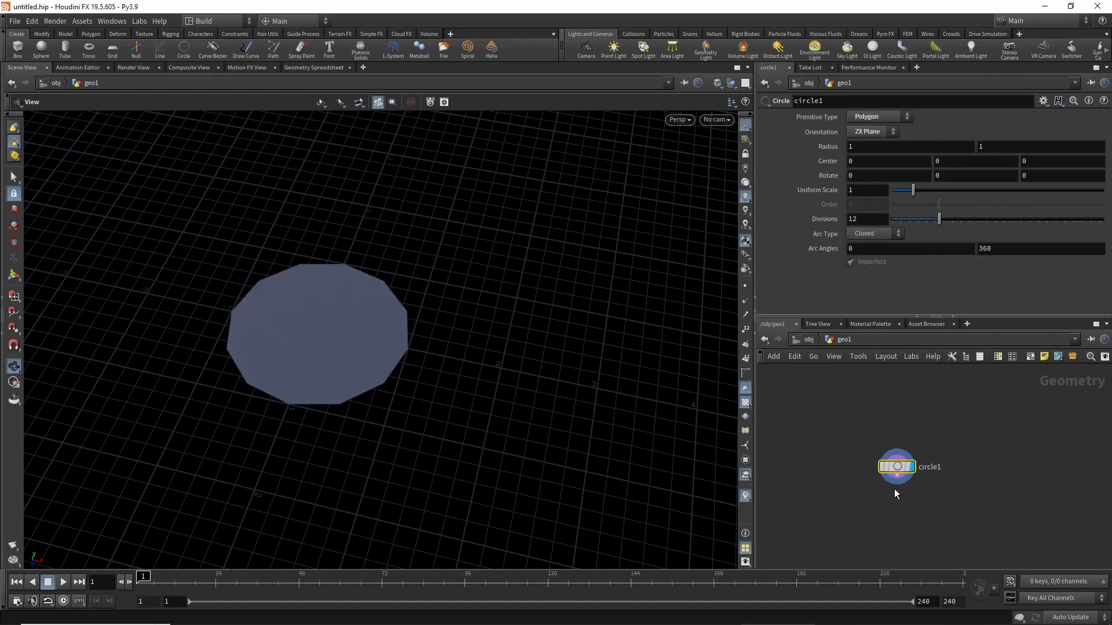
pyautogui.press('Tab')
pyautogui.write('sc')
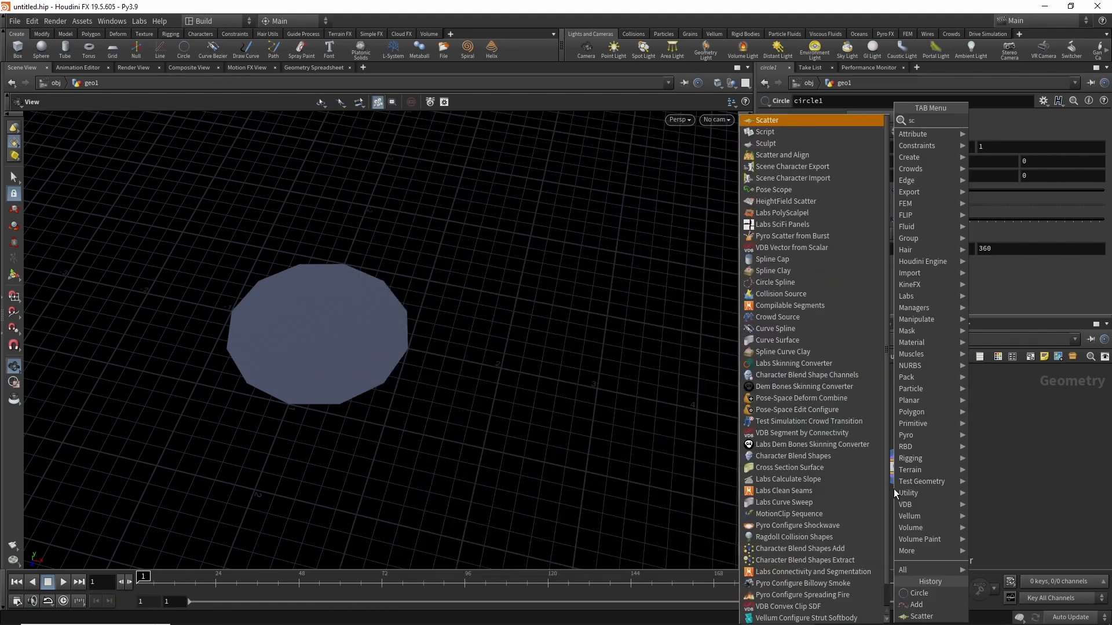
pyautogui.press('Return')
pyautogui.click(903, 493)
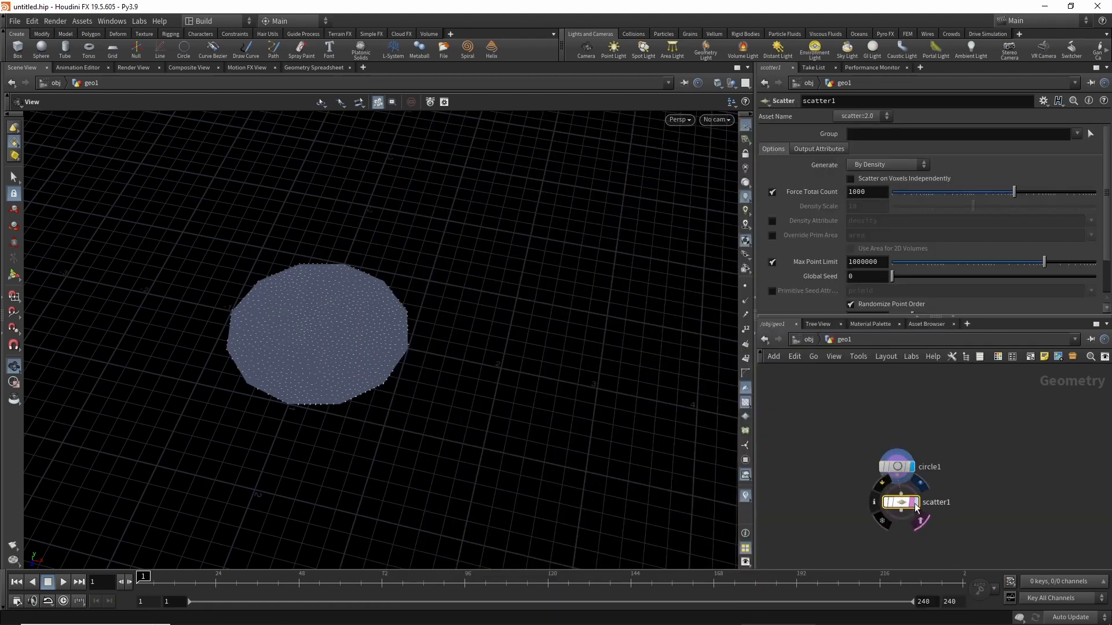
pyautogui.click(917, 504)
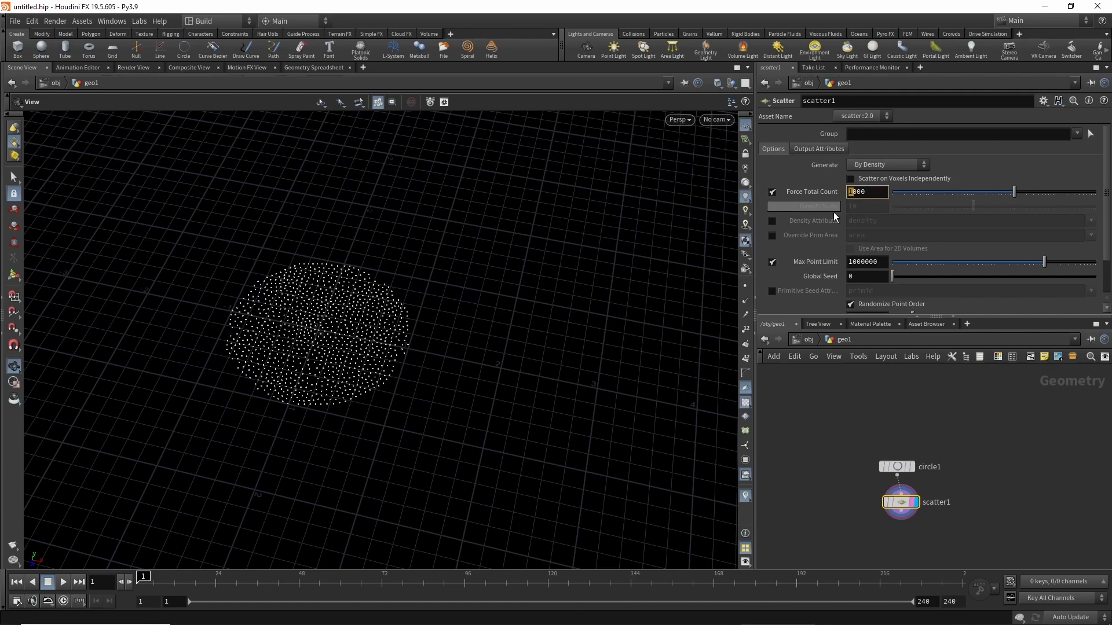
# Set the scatter's Force Total Count to 3000 and align the node beneath the circle.
pyautogui.write('3')
pyautogui.press('Return')
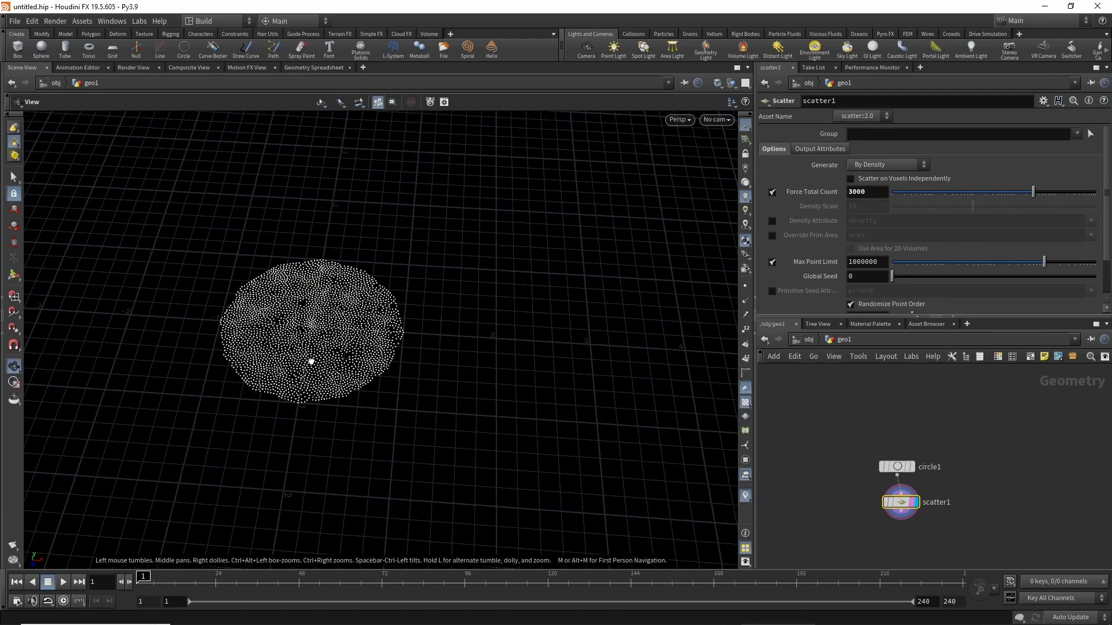
pyautogui.moveTo(311, 362); pyautogui.dragTo(446, 355)
pyautogui.moveTo(916, 510)
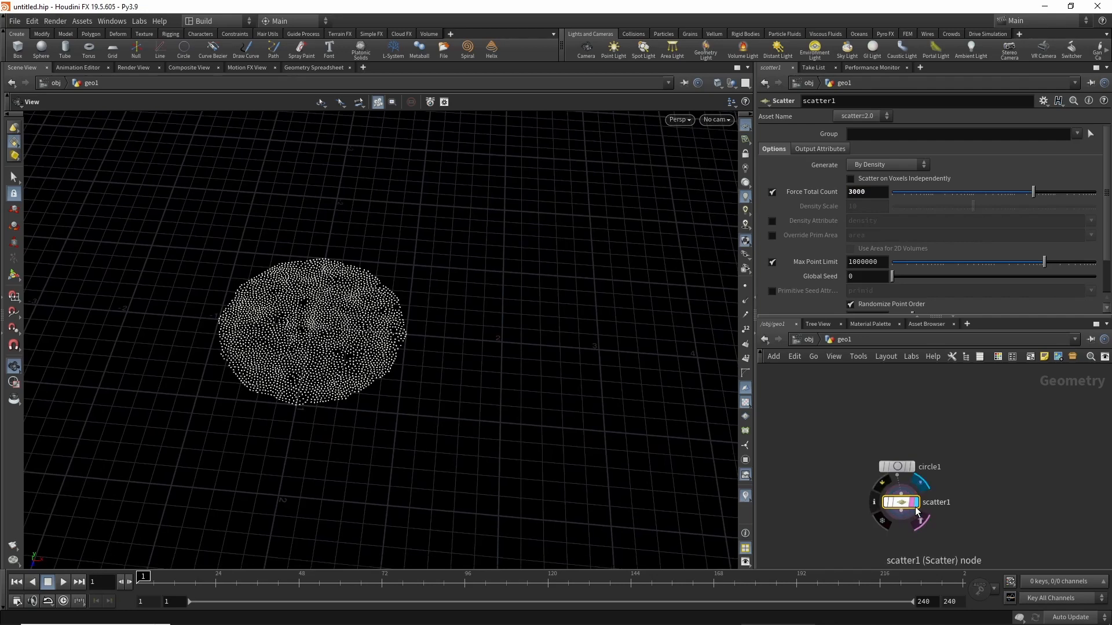
pyautogui.moveTo(905, 505); pyautogui.dragTo(901, 509)
pyautogui.moveTo(852, 527); pyautogui.dragTo(776, 491, button='middle')
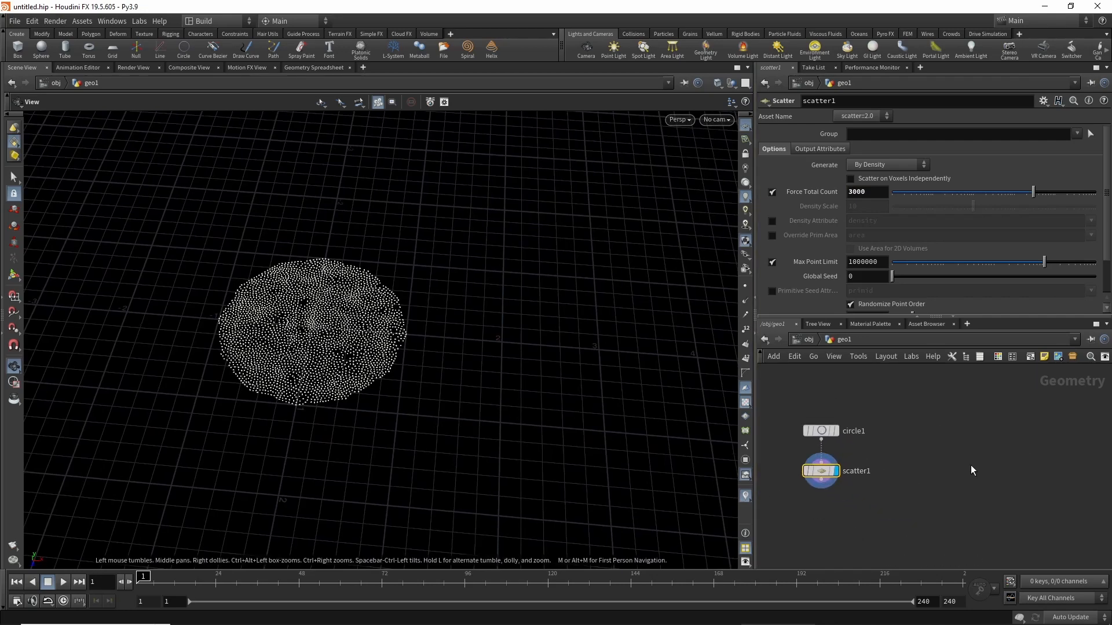
# Place a separate Add node beside the scatter branch, give it one point and display it.
pyautogui.press('Tab')
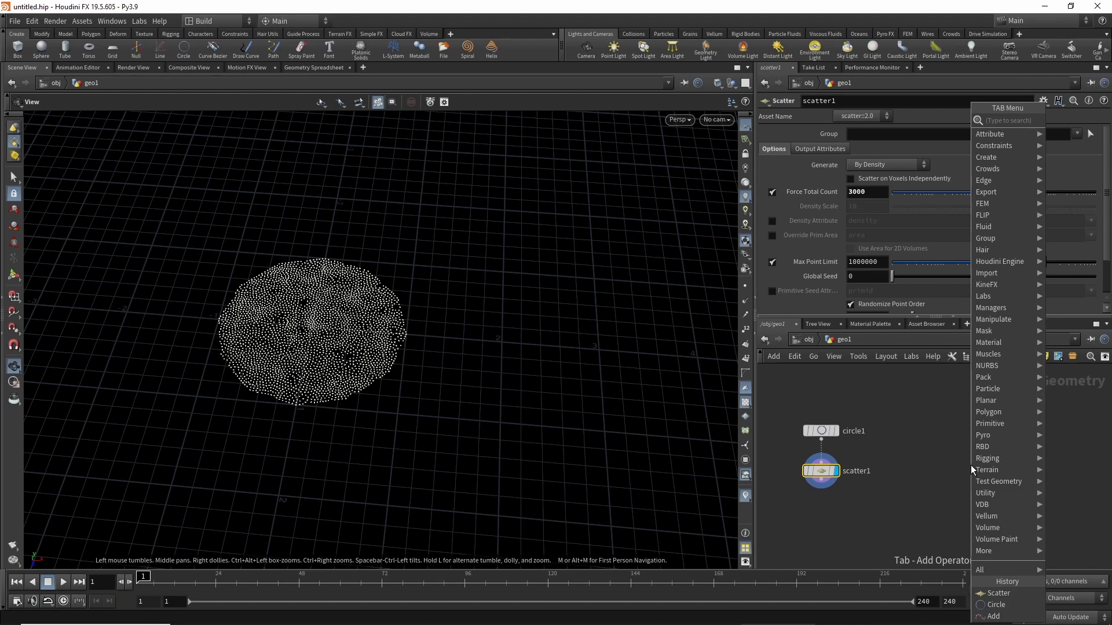
pyautogui.write('add')
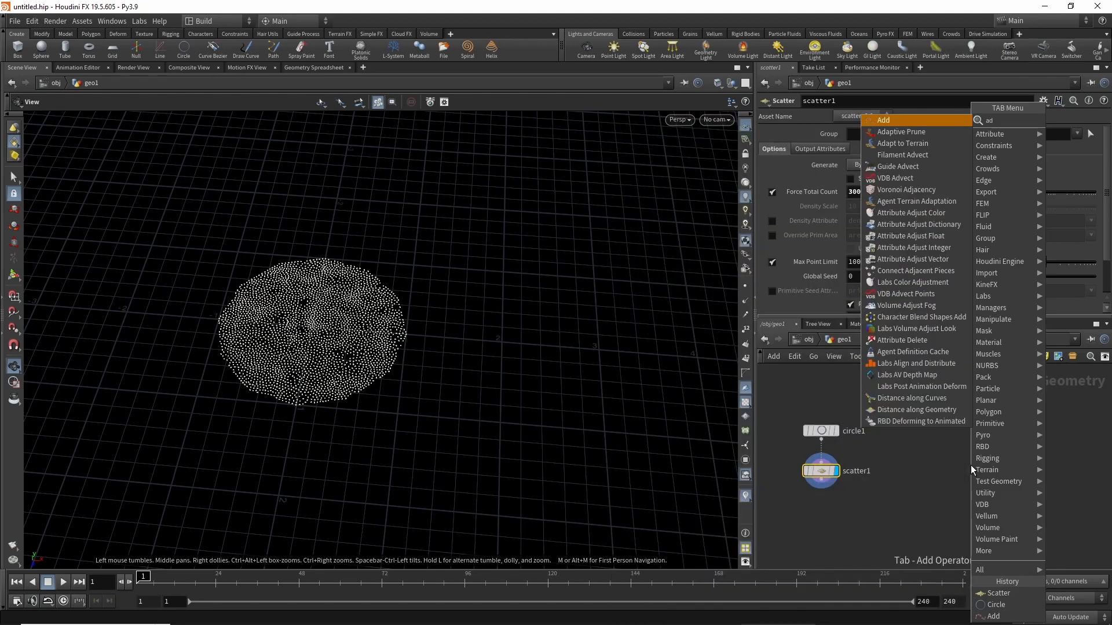
pyautogui.press('Return')
pyautogui.click(970, 465)
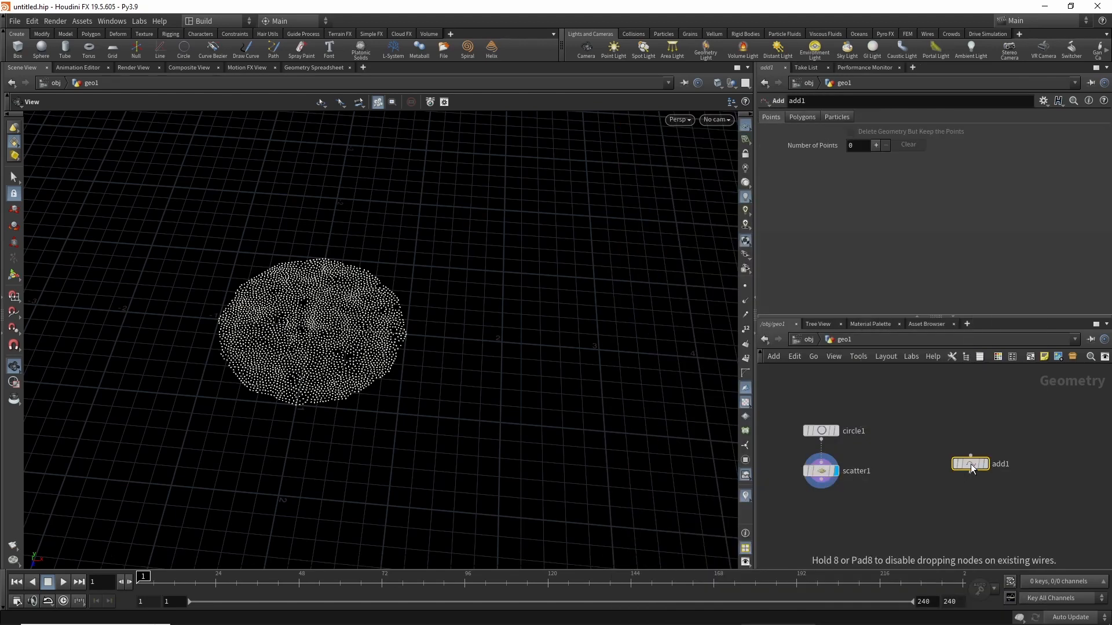
pyautogui.click(875, 145)
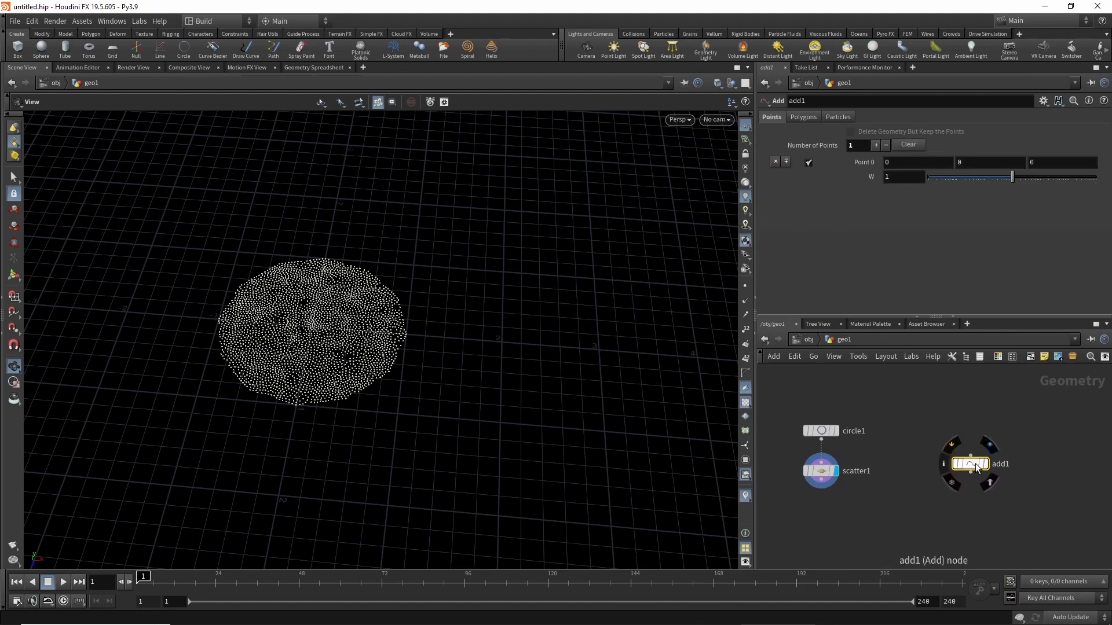
pyautogui.moveTo(976, 465); pyautogui.dragTo(948, 462)
pyautogui.click(962, 453)
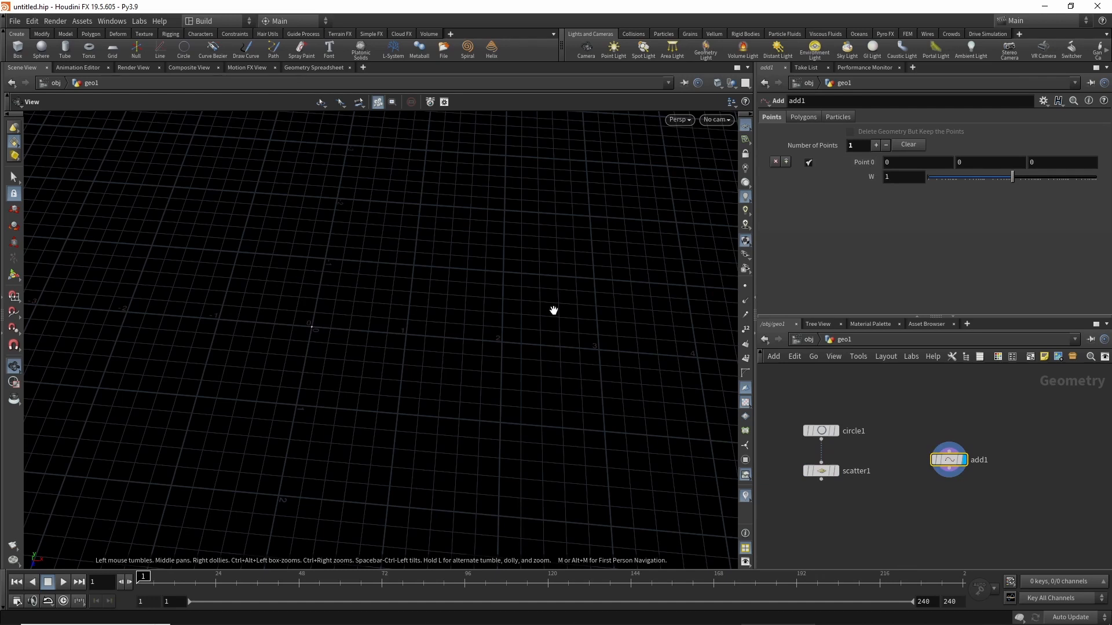
# Drive the added point's X position with the expression sin($F) and scrub the timeline to check its motion.
pyautogui.click(906, 167)
pyautogui.write('sin()')
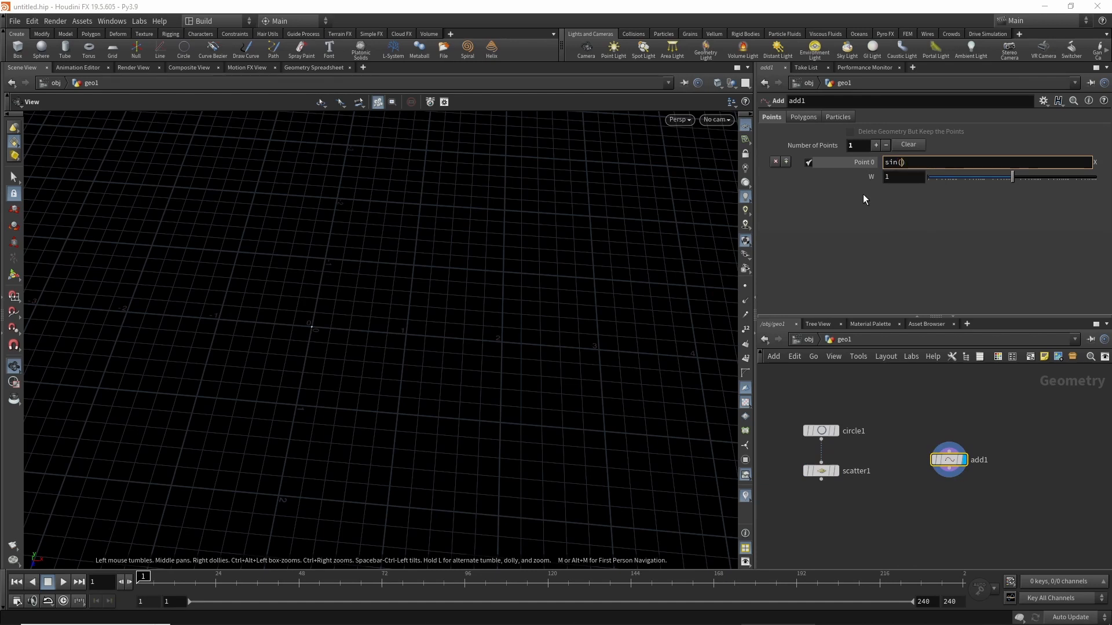
pyautogui.write('$F')
pyautogui.press('Return')
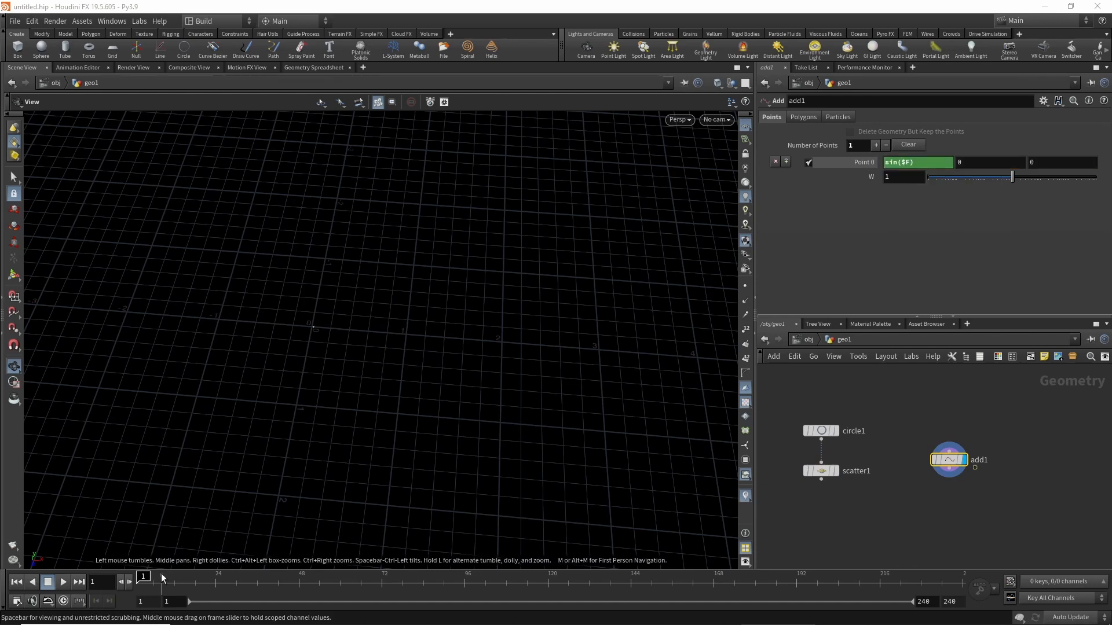
pyautogui.moveTo(161, 580); pyautogui.dragTo(400, 580)
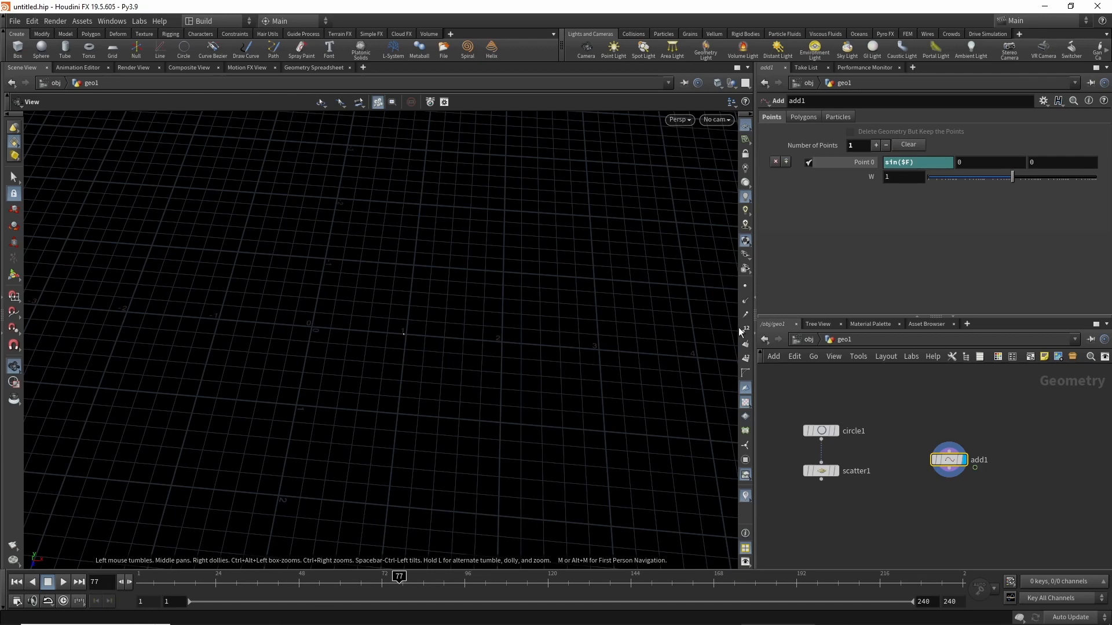
pyautogui.moveTo(370, 362); pyautogui.dragTo(352, 398, button='middle')
pyautogui.moveTo(336, 579); pyautogui.dragTo(2, 595)
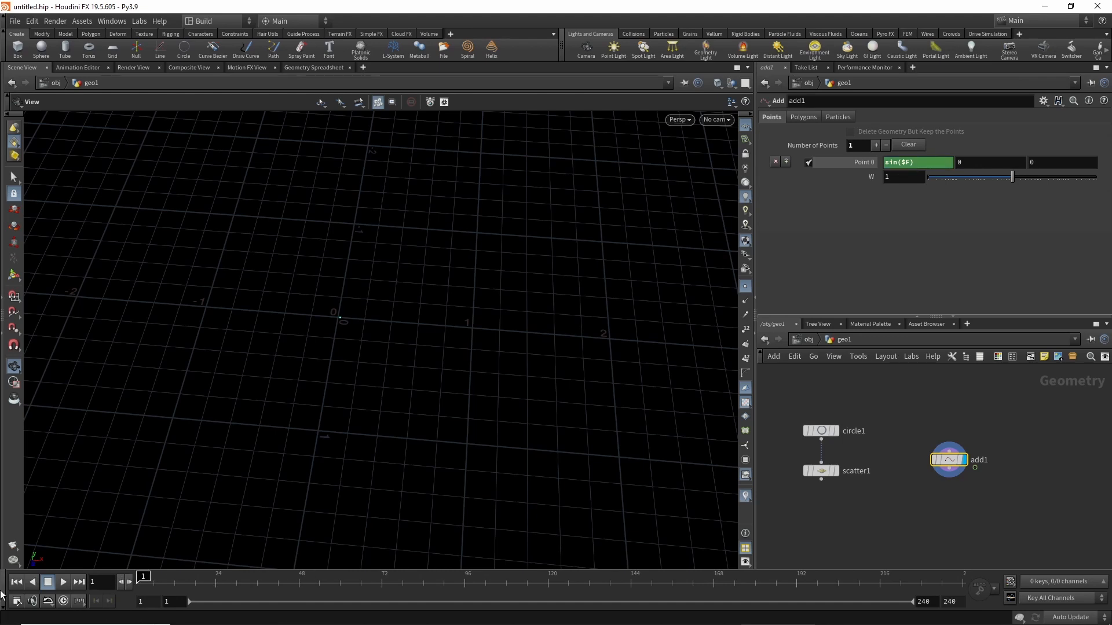
# Change the point's X expression to sin($F*2) and preview the motion on the timeline.
pyautogui.click(908, 162)
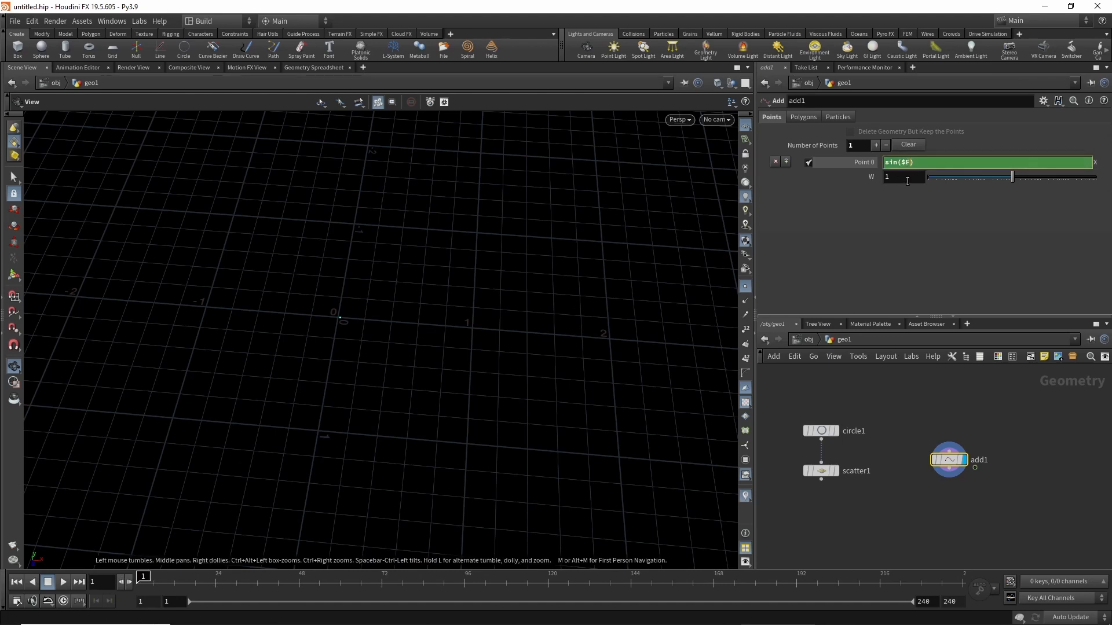
pyautogui.press('Return')
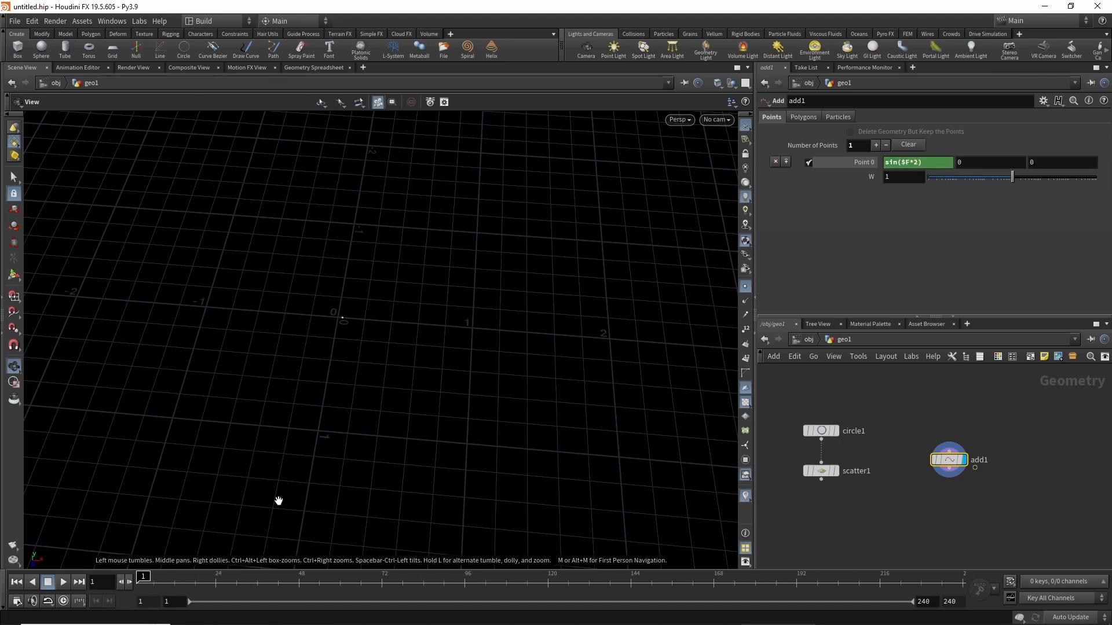
pyautogui.moveTo(196, 581); pyautogui.dragTo(143, 578)
pyautogui.moveTo(355, 305); pyautogui.dragTo(253, 278)
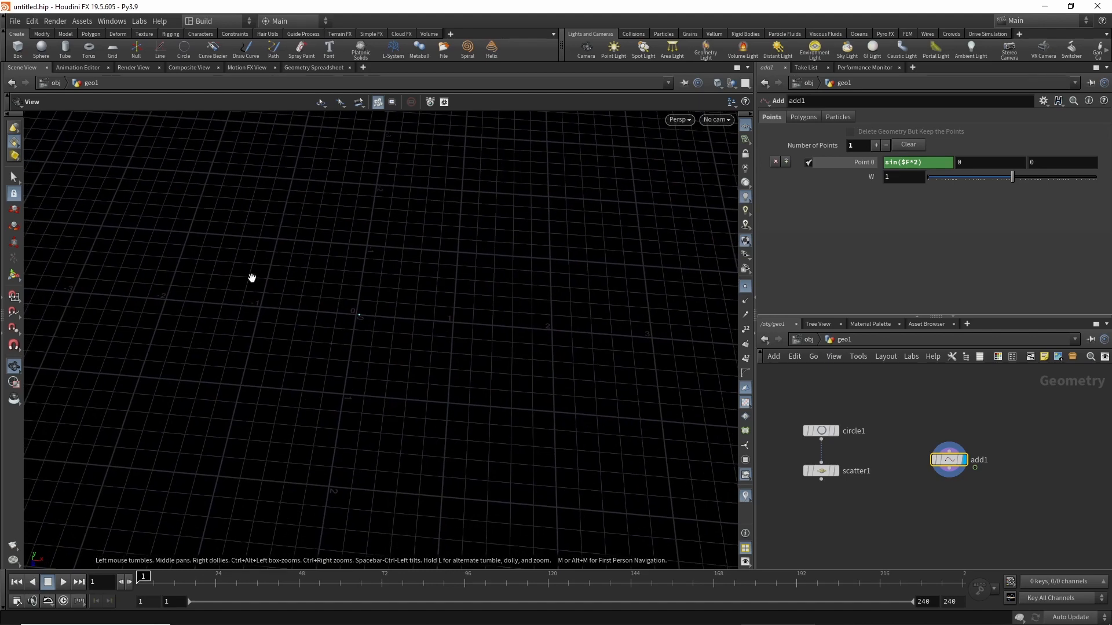
# Extend the point's X expression to sin($F*2)*5, scrub through the animation and return to frame 1.
pyautogui.click(938, 168)
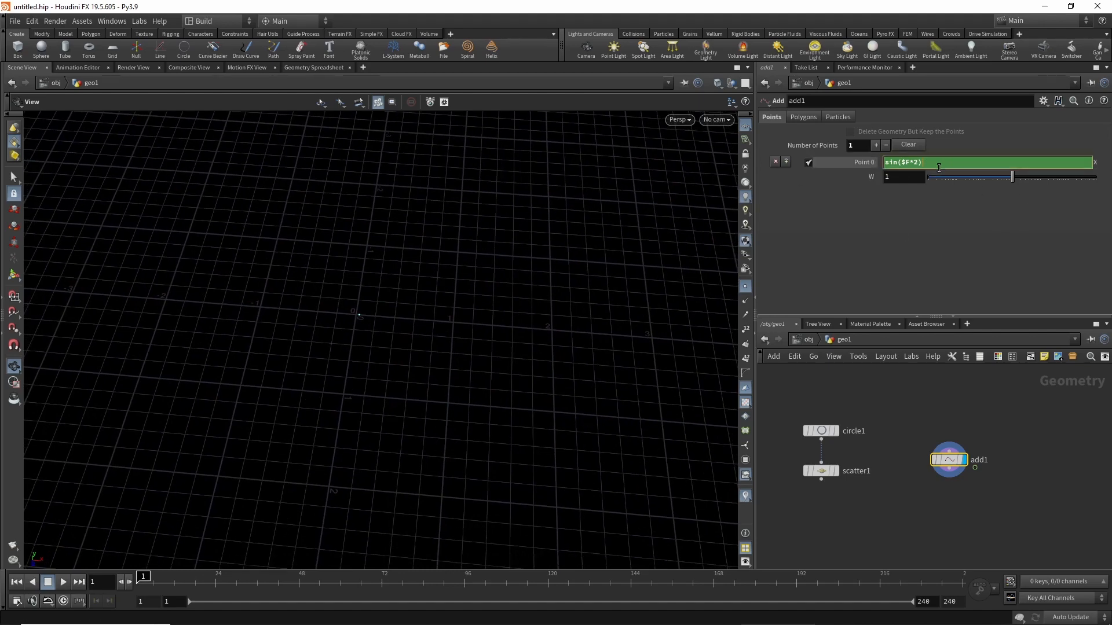
pyautogui.write('*5')
pyautogui.press('Return')
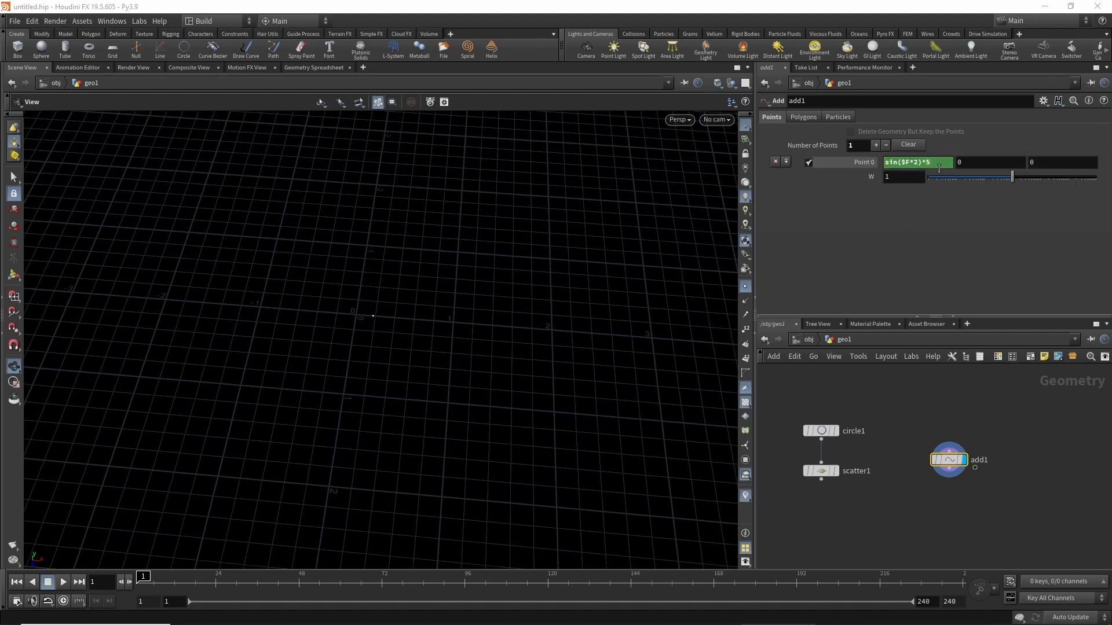
pyautogui.moveTo(230, 578); pyautogui.dragTo(268, 574)
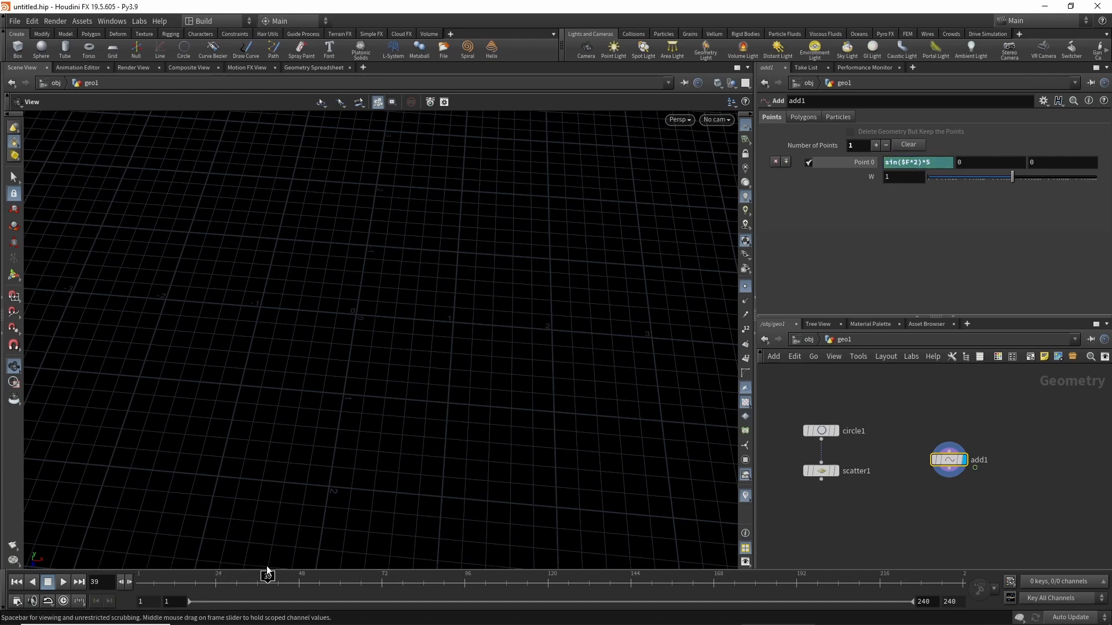
pyautogui.scroll(-3, 463, 367)
pyautogui.moveTo(427, 369)
pyautogui.mouseDown(button='middle')
pyautogui.moveTo(403, 377)
pyautogui.moveTo(423, 374)
pyautogui.mouseUp(button='middle')
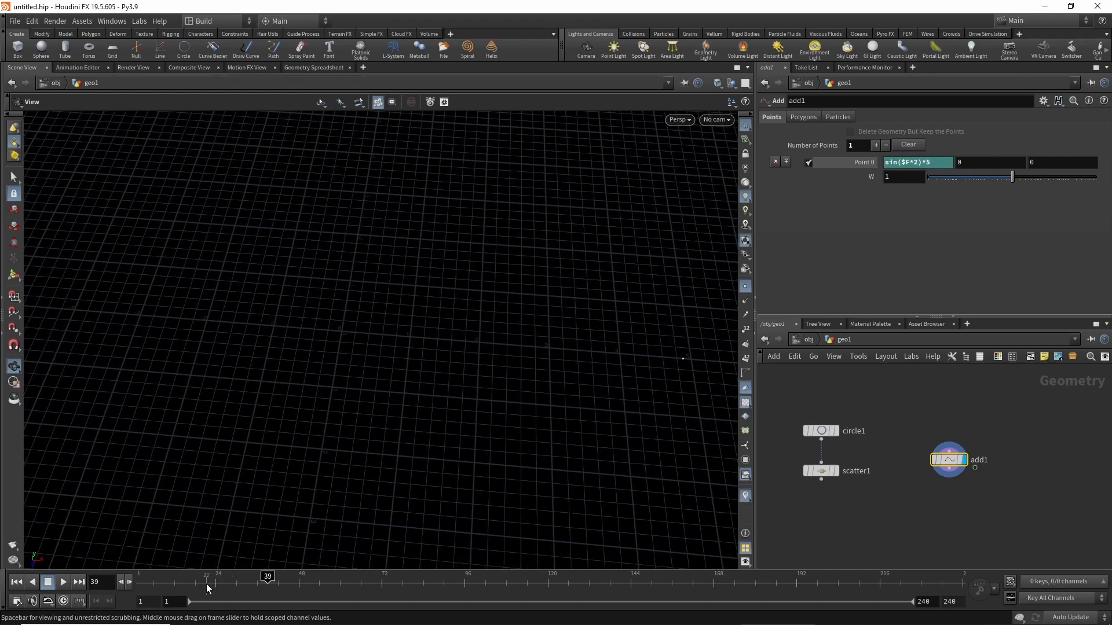
pyautogui.moveTo(249, 577); pyautogui.dragTo(583, 544)
pyautogui.moveTo(303, 458); pyautogui.dragTo(390, 464, button='middle')
pyautogui.moveTo(382, 577)
pyautogui.mouseDown()
pyautogui.moveTo(617, 577)
pyautogui.moveTo(301, 602)
pyautogui.moveTo(142, 582)
pyautogui.mouseUp()
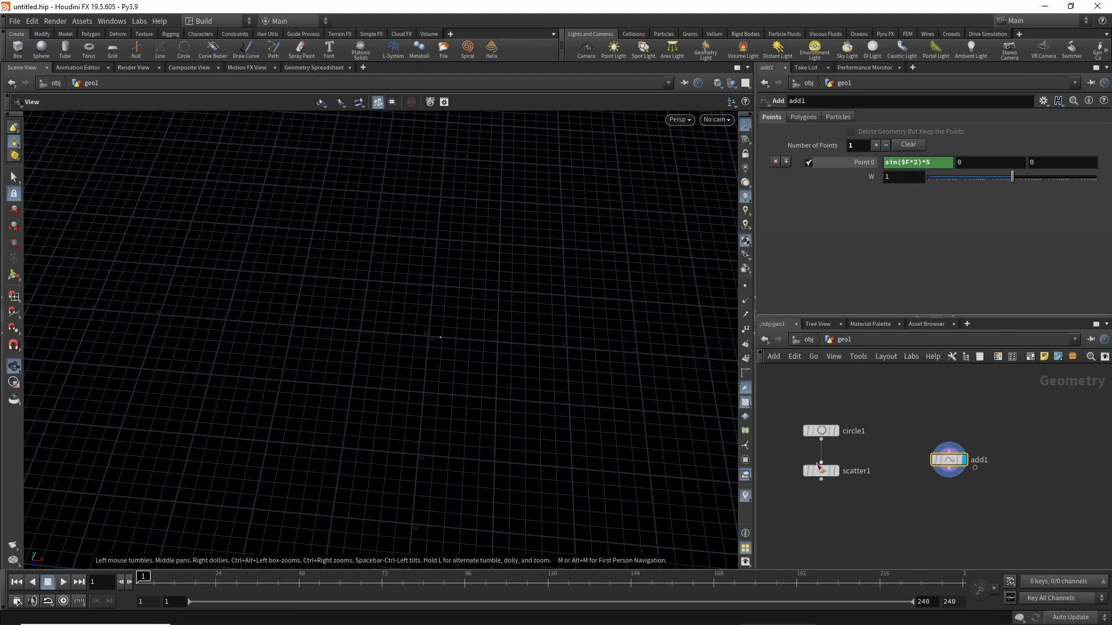
# Add a Visualize Rig node below the Add node, wired to its output, and display it.
pyautogui.moveTo(954, 511); pyautogui.dragTo(949, 508, button='middle')
pyautogui.press('Tab')
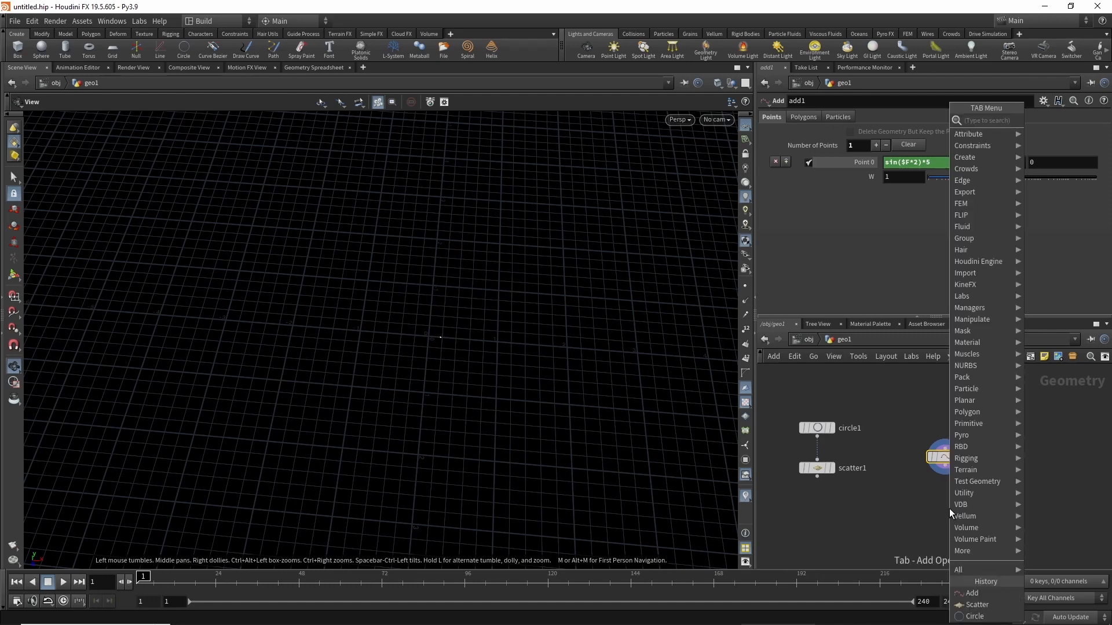
pyautogui.write('riv')
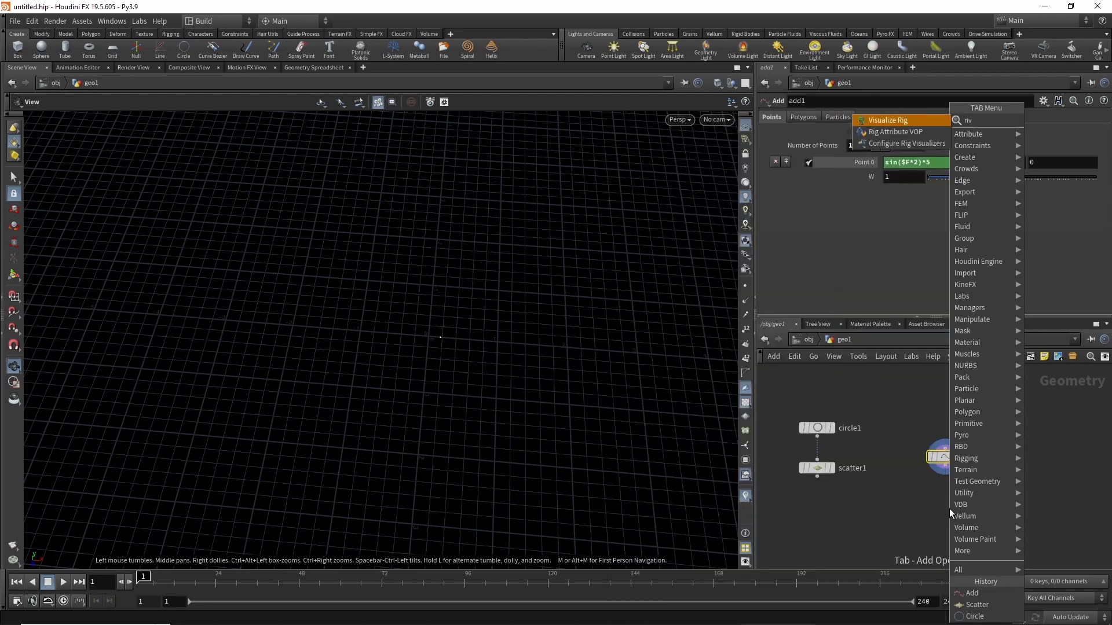
pyautogui.press('Return')
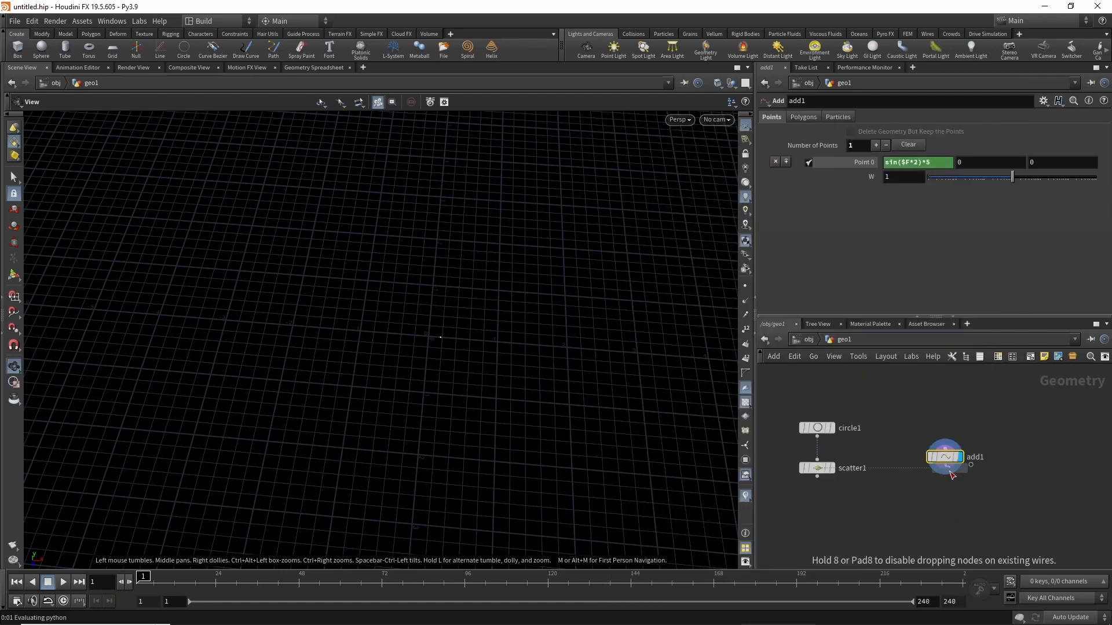
pyautogui.click(963, 504)
pyautogui.click(966, 494)
pyautogui.moveTo(951, 491); pyautogui.dragTo(952, 502)
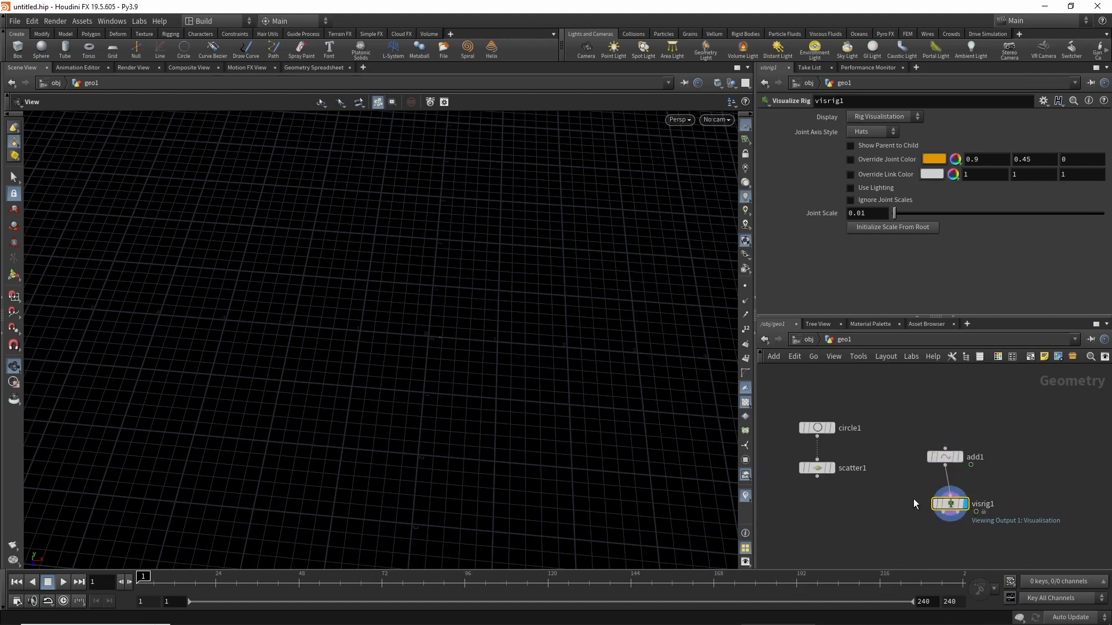
# Set the Visualize Rig joint scale to 0.142, scrub the timeline to check the point's motion and return to frame 1.
pyautogui.moveTo(894, 211); pyautogui.dragTo(919, 212)
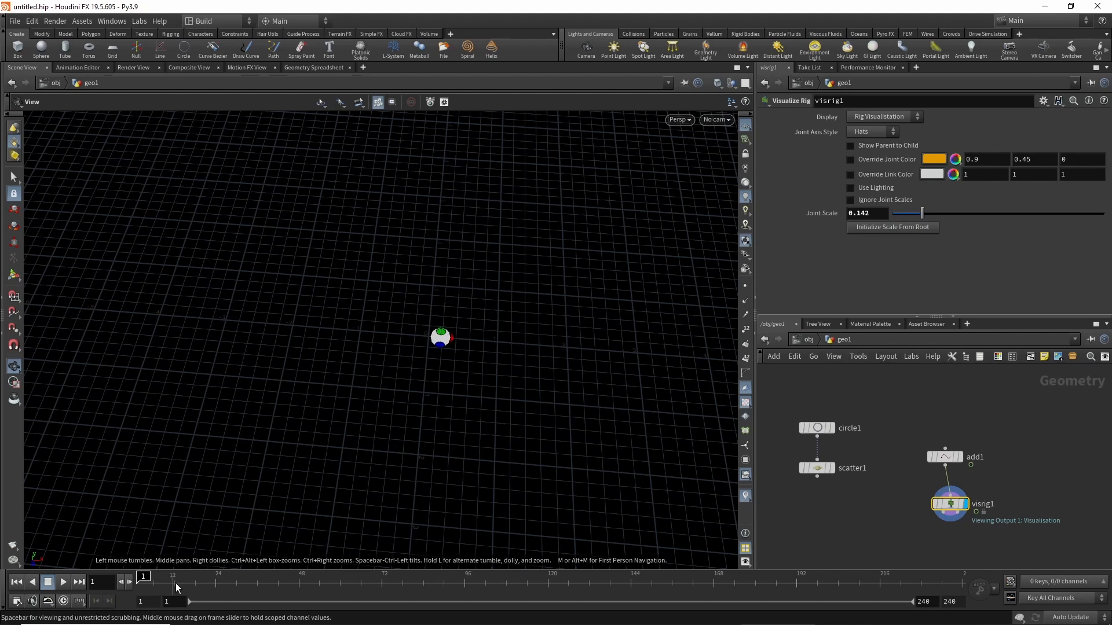
pyautogui.moveTo(176, 579); pyautogui.dragTo(354, 558)
pyautogui.moveTo(456, 407); pyautogui.dragTo(409, 417, button='middle')
pyautogui.moveTo(410, 417); pyautogui.dragTo(290, 504, button='right')
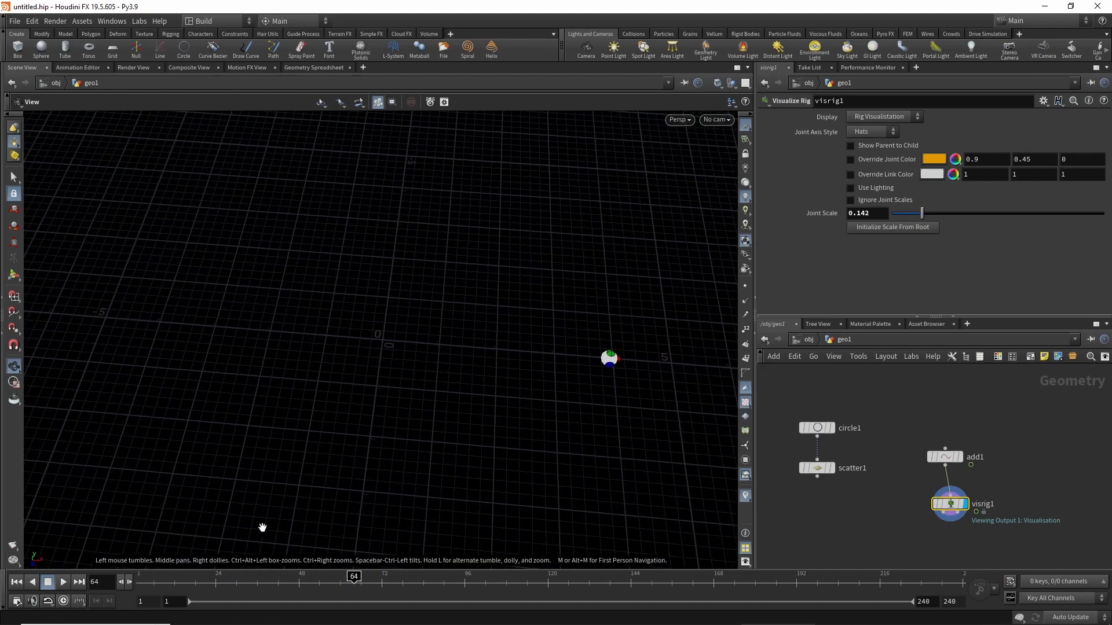
pyautogui.moveTo(269, 584)
pyautogui.mouseDown()
pyautogui.moveTo(541, 551)
pyautogui.moveTo(582, 565)
pyautogui.mouseUp()
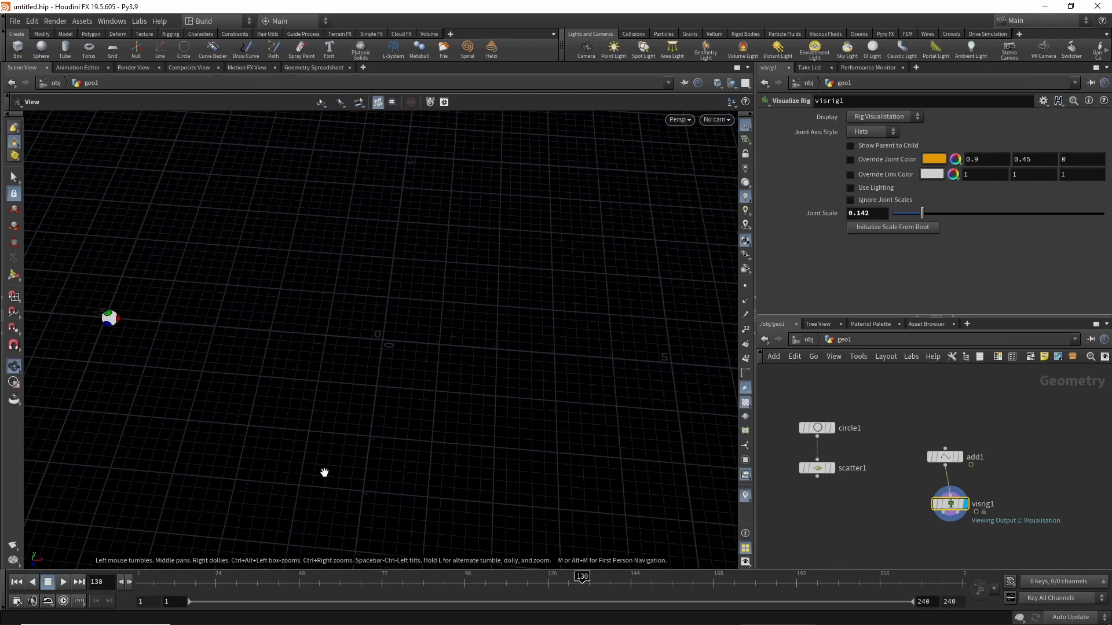
pyautogui.moveTo(322, 471)
pyautogui.mouseDown()
pyautogui.moveTo(293, 447)
pyautogui.moveTo(207, 506)
pyautogui.mouseUp()
pyautogui.moveTo(168, 578)
pyautogui.mouseDown()
pyautogui.moveTo(142, 581)
pyautogui.moveTo(610, 588)
pyautogui.moveTo(282, 601)
pyautogui.moveTo(92, 586)
pyautogui.mouseUp()
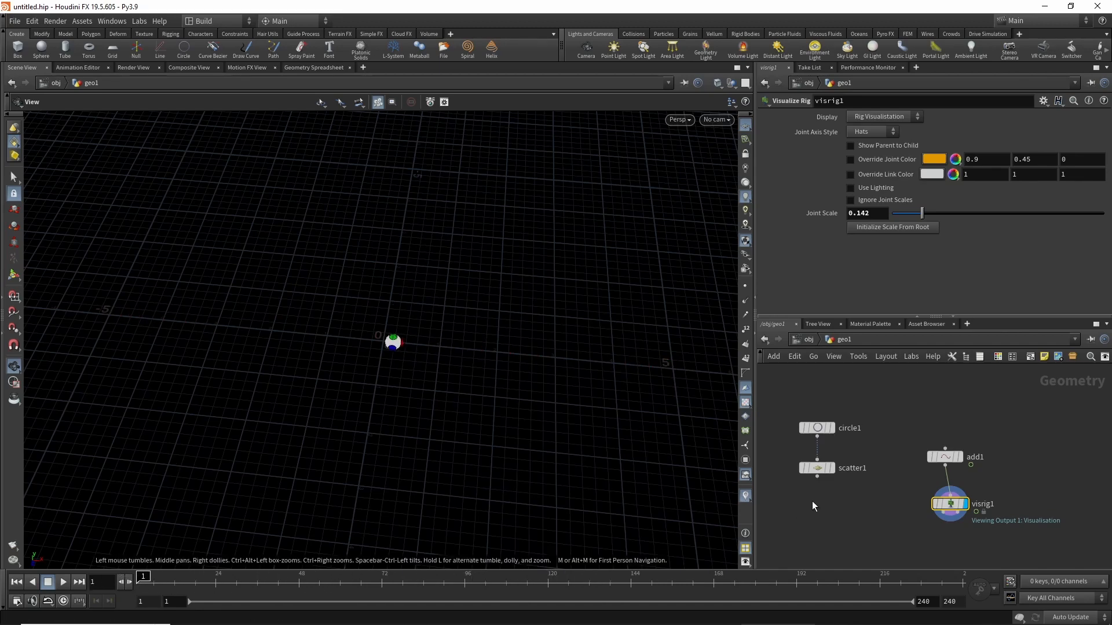
# Add a POP Network below the Scatter node and wire the Scatter output into its first input.
pyautogui.moveTo(893, 524); pyautogui.dragTo(915, 517, button='middle')
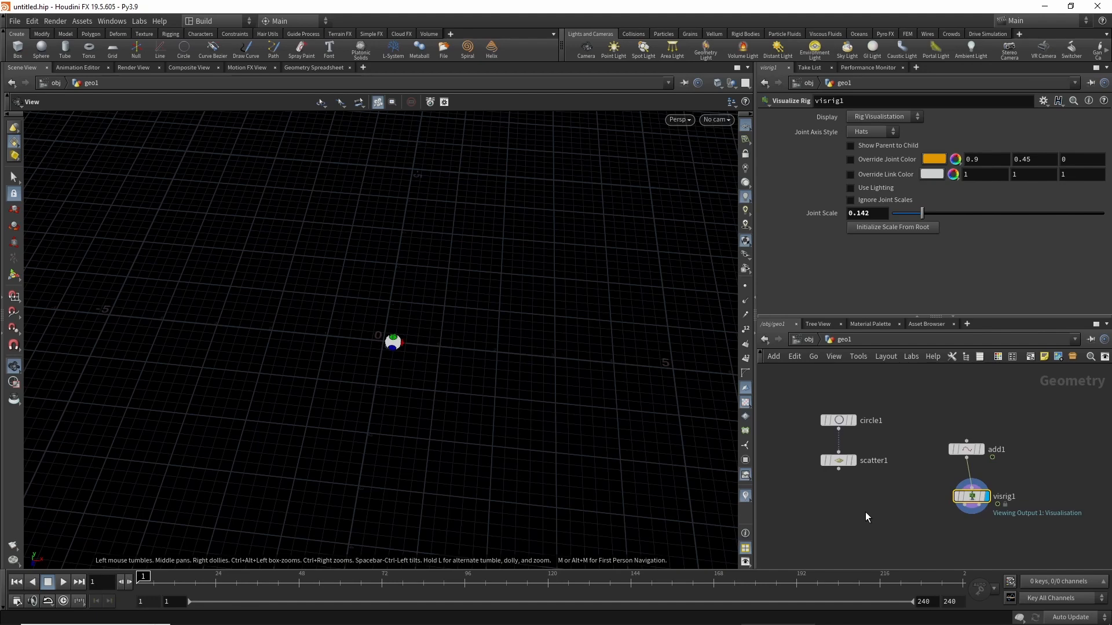
pyautogui.press('Tab')
pyautogui.write('p')
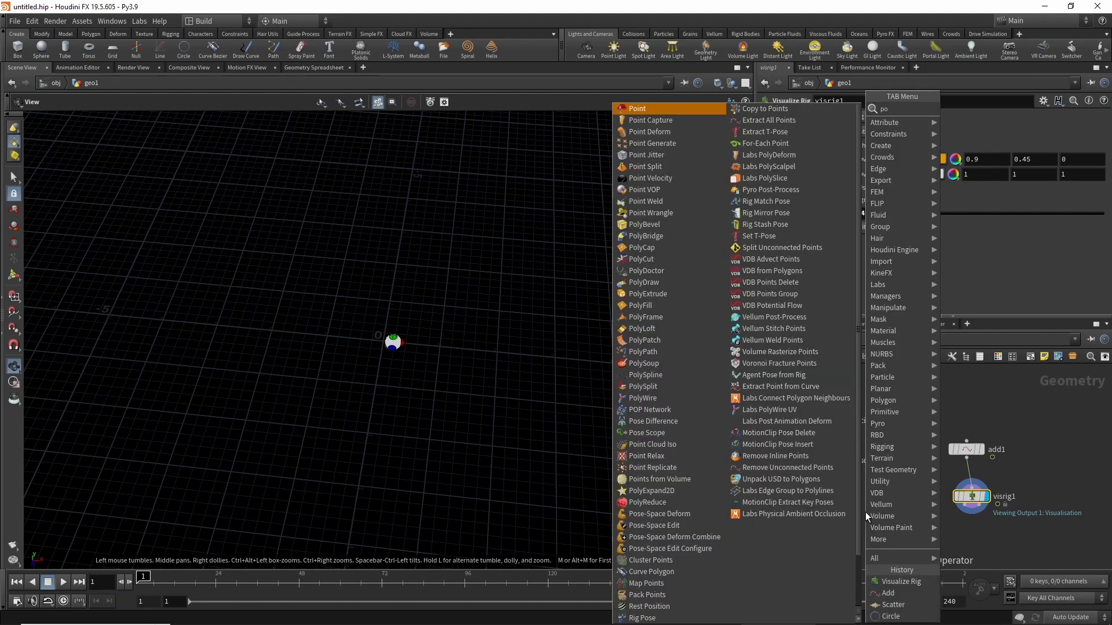
pyautogui.press('Return')
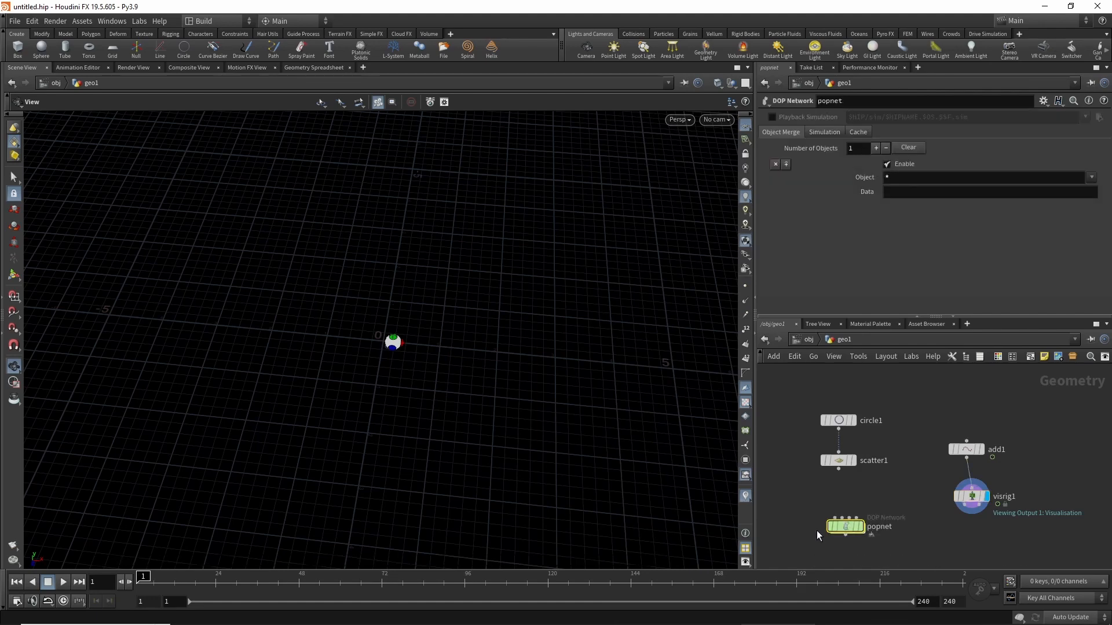
pyautogui.click(840, 527)
pyautogui.click(839, 470)
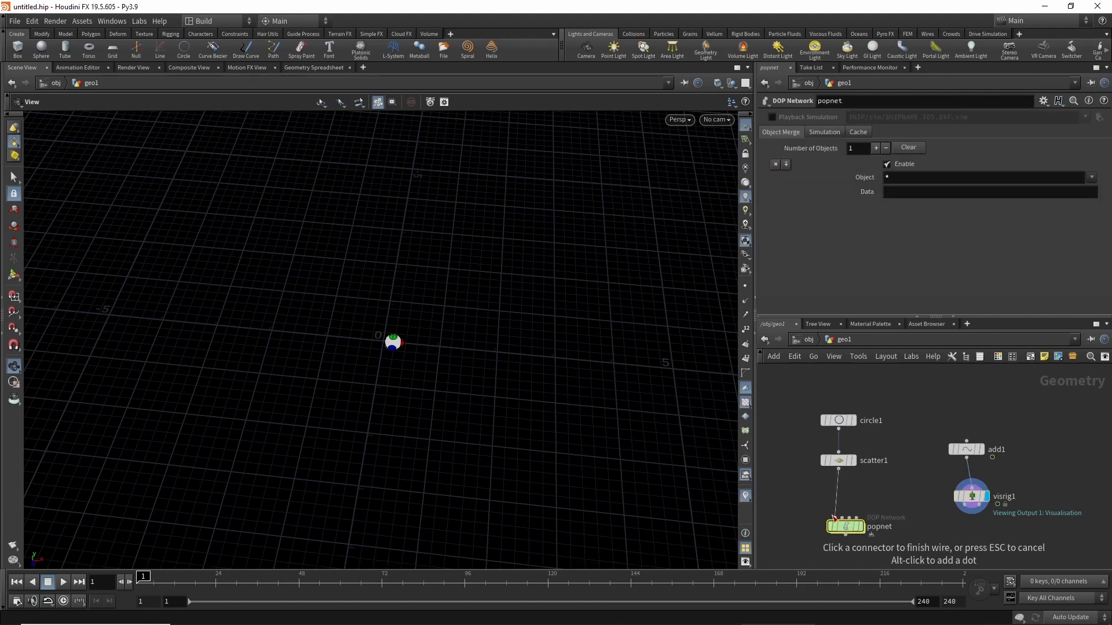
pyautogui.click(835, 518)
pyautogui.moveTo(840, 529); pyautogui.dragTo(851, 539)
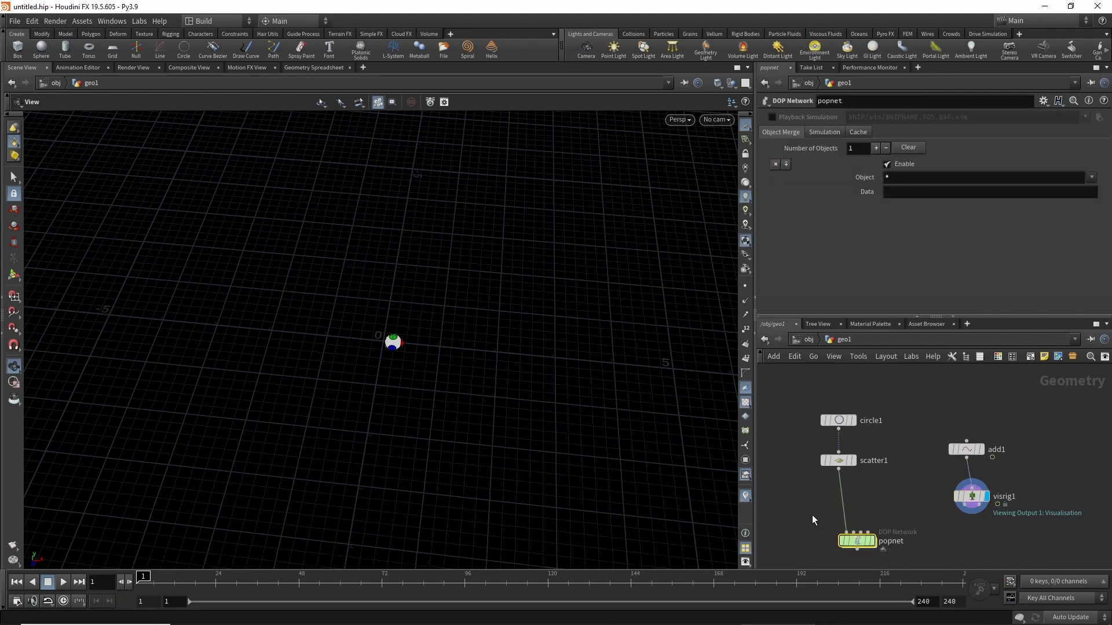
# Wire the Add node's output into the POP network's second input and display the POP network.
pyautogui.click(974, 446)
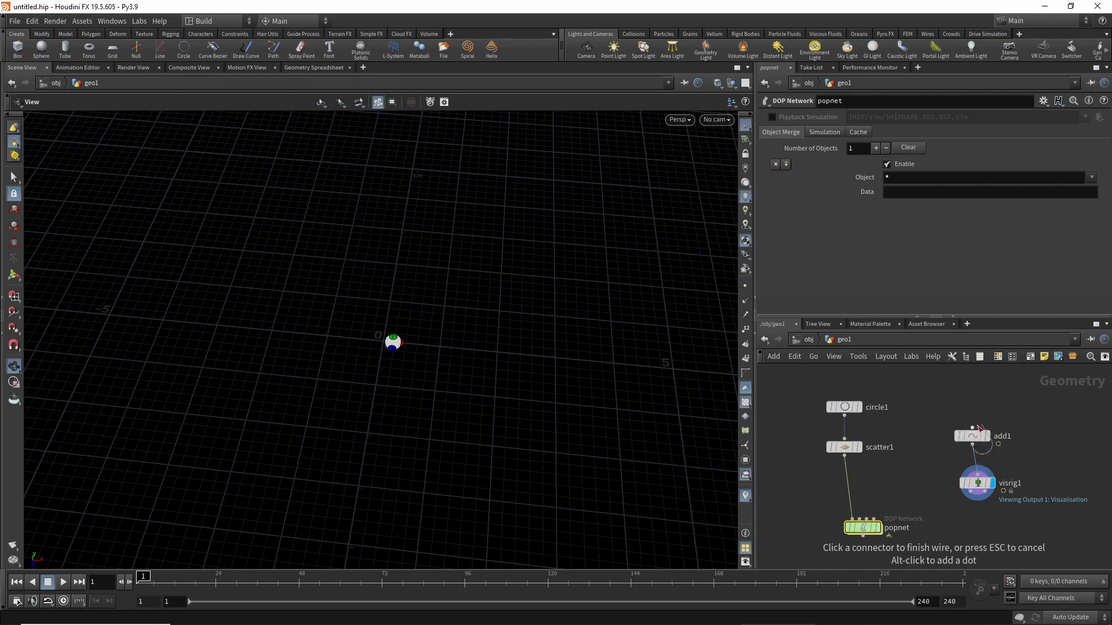
pyautogui.click(861, 520)
pyautogui.moveTo(809, 519); pyautogui.dragTo(793, 483, button='middle')
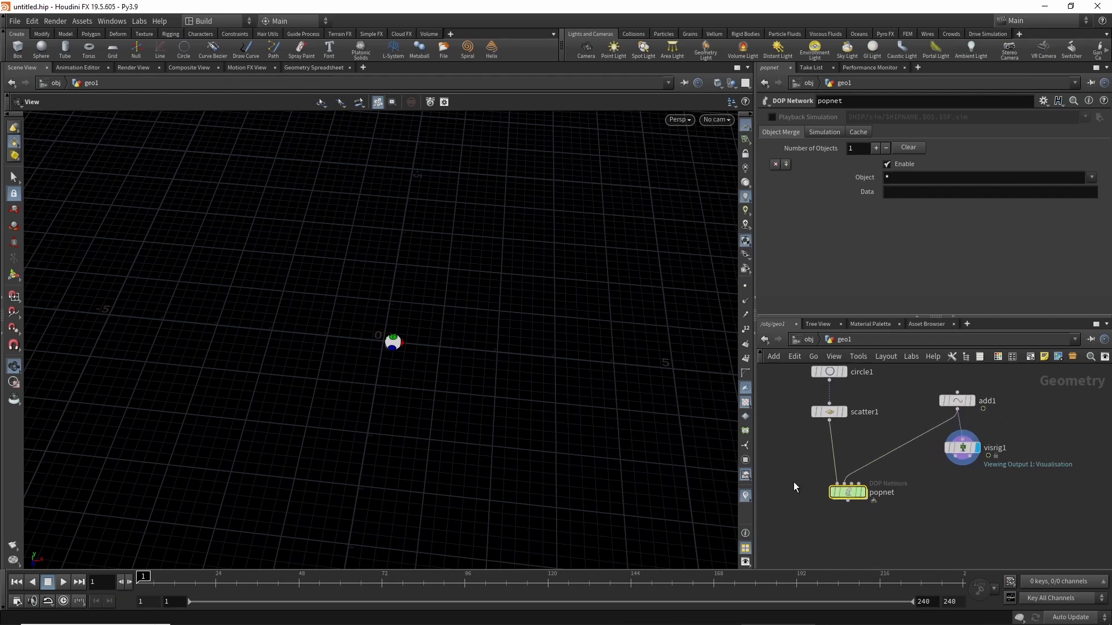
pyautogui.press('r')
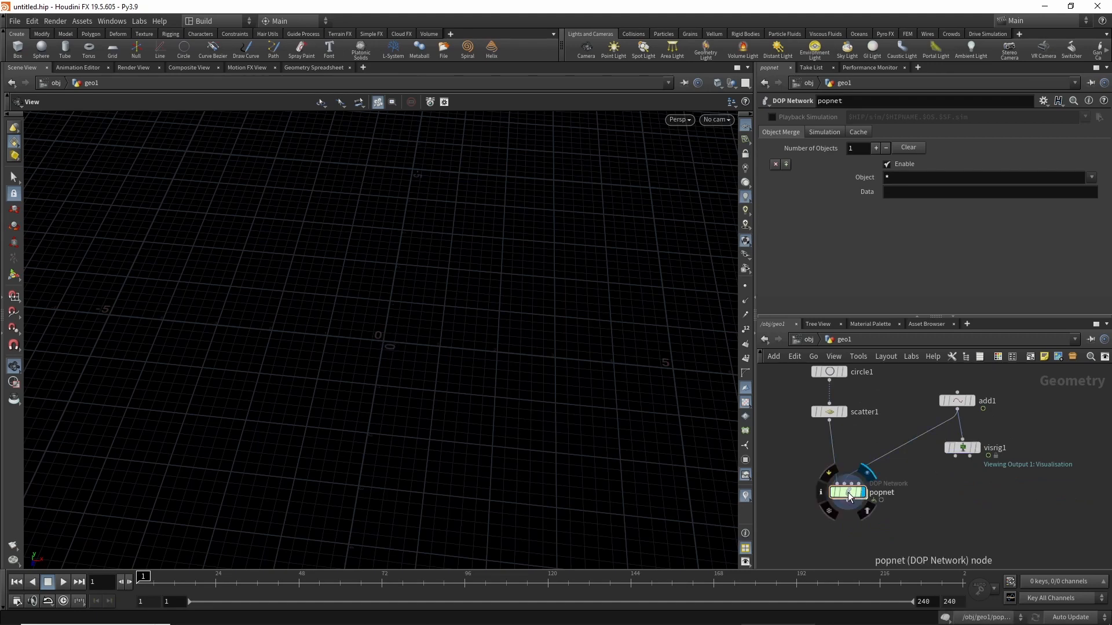
# Go inside the POP network and spread its source, merge, object, solver and output nodes farther apart.
pyautogui.doubleClick(847, 494)
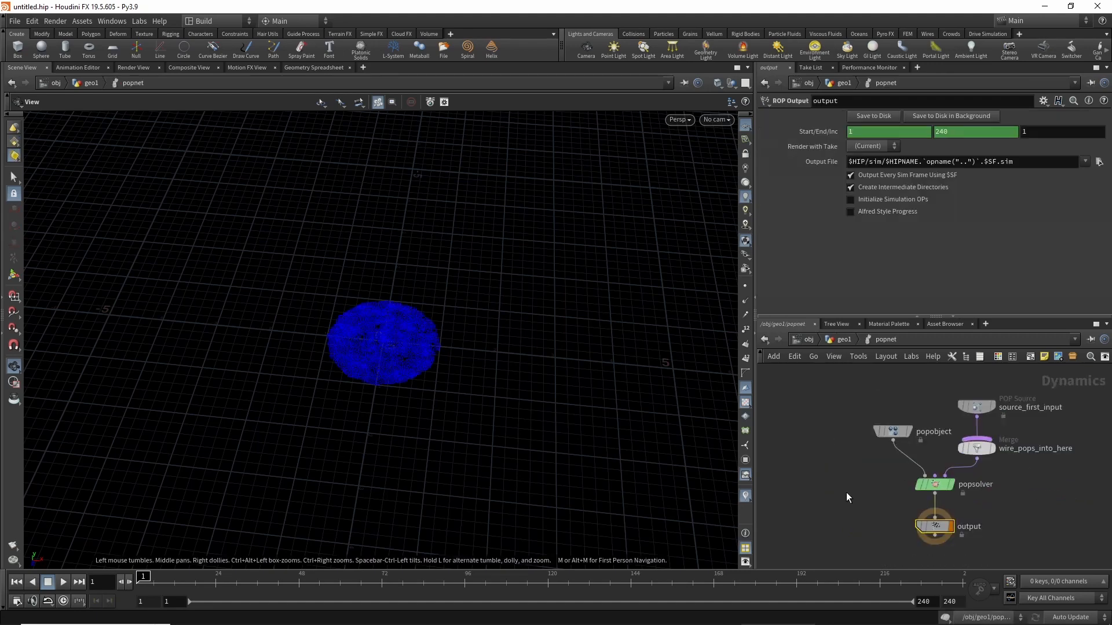
pyautogui.moveTo(859, 475); pyautogui.dragTo(809, 492, button='middle')
pyautogui.moveTo(844, 450); pyautogui.dragTo(826, 408)
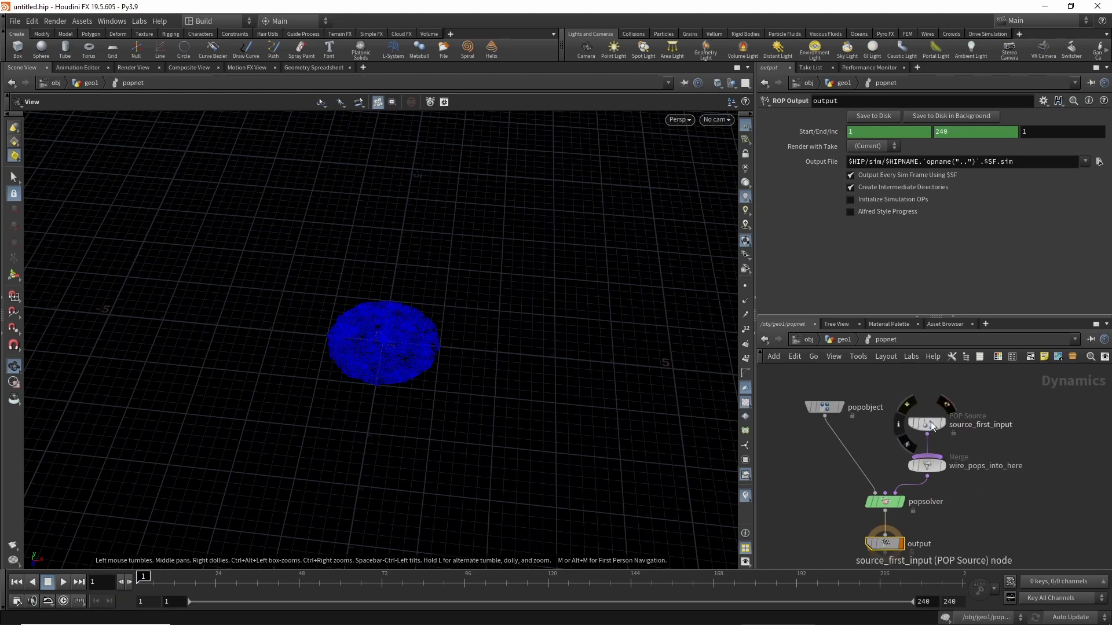
pyautogui.moveTo(930, 423); pyautogui.dragTo(917, 377)
pyautogui.moveTo(927, 468); pyautogui.dragTo(914, 455)
pyautogui.moveTo(824, 409); pyautogui.dragTo(793, 400)
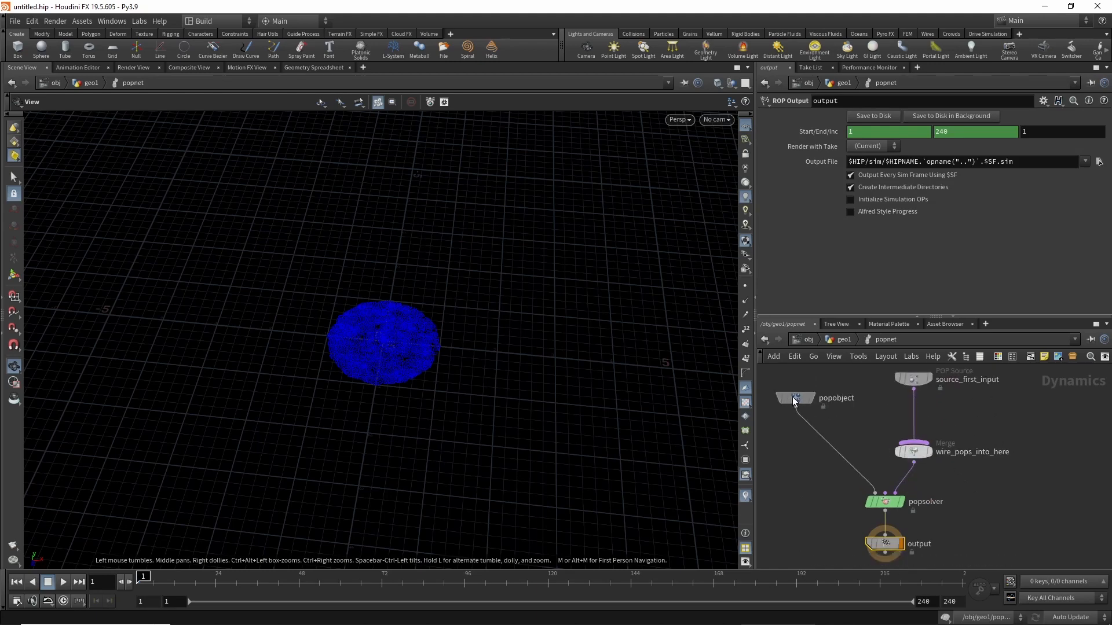
pyautogui.moveTo(797, 480); pyautogui.dragTo(790, 475, button='middle')
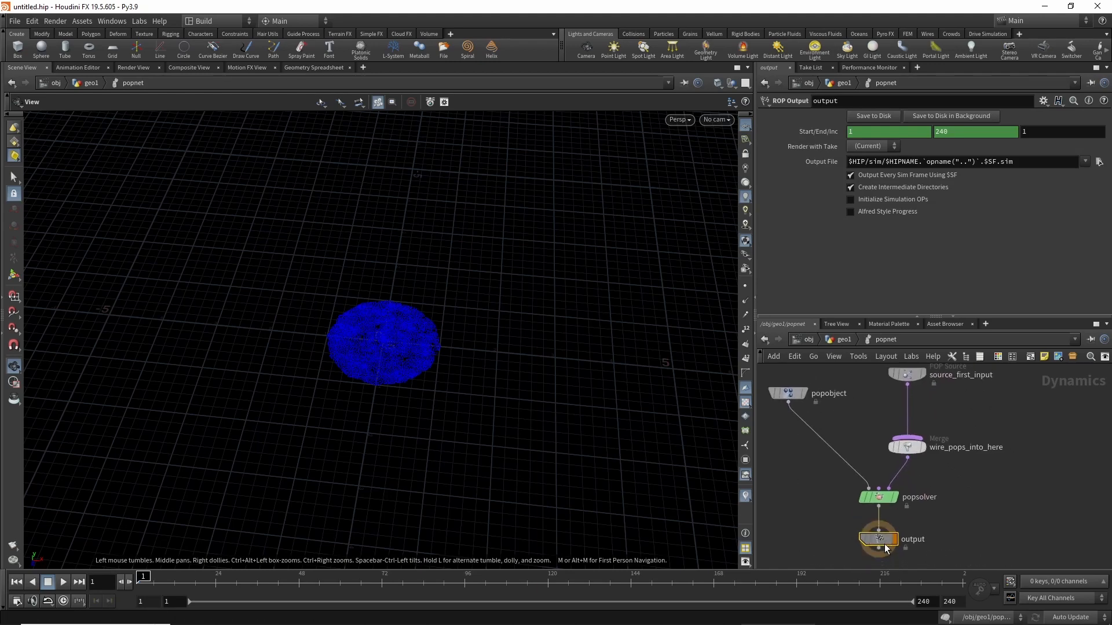
pyautogui.moveTo(885, 544); pyautogui.dragTo(877, 559)
pyautogui.moveTo(877, 489); pyautogui.dragTo(877, 500)
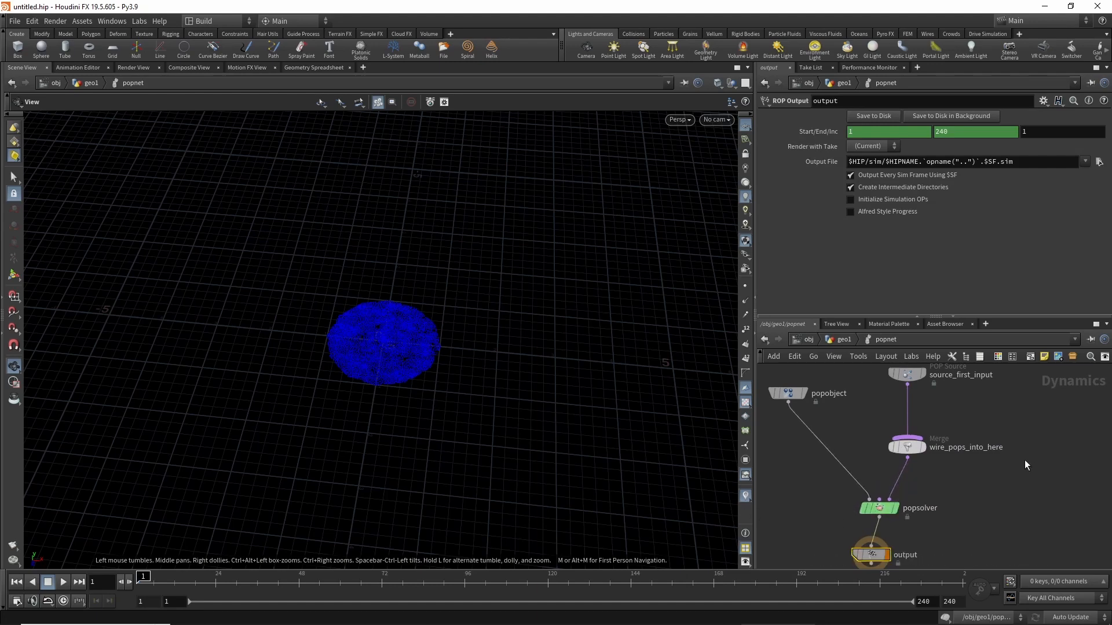
# Add a POP Flock node beside the wire between the merge and the POP solver.
pyautogui.press('Tab')
pyautogui.write('popf')
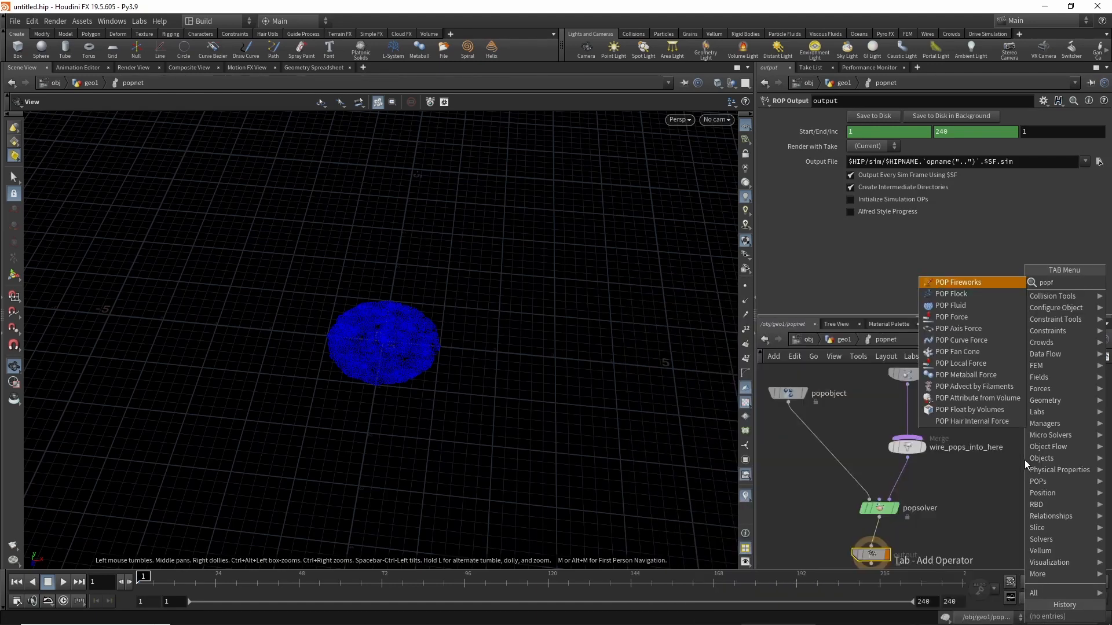
pyautogui.press('Down')
pyautogui.press('Return')
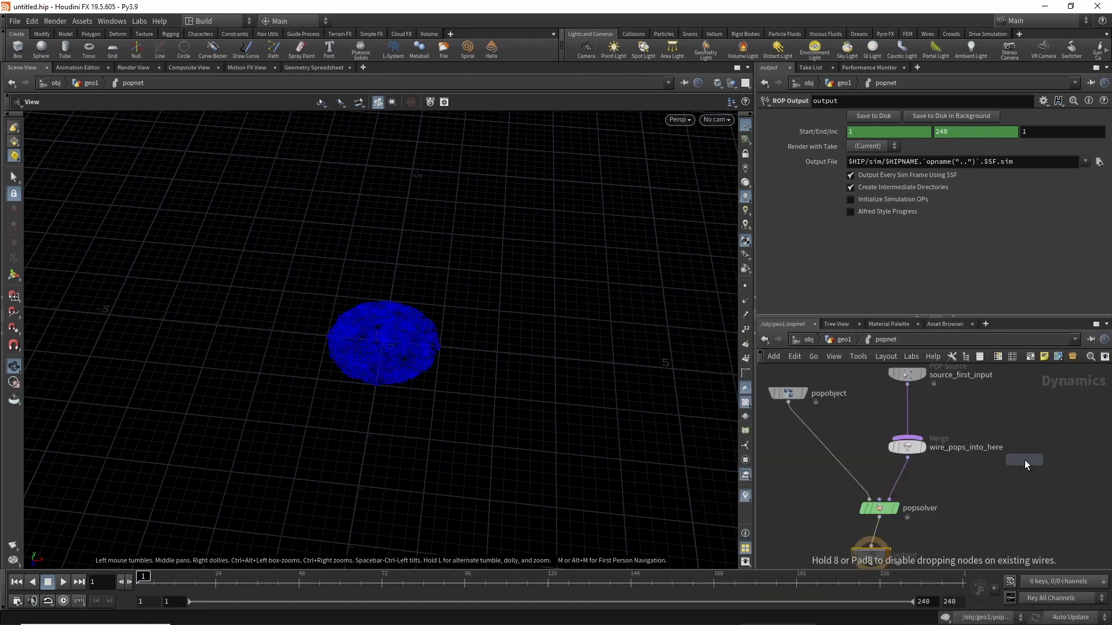
pyautogui.click(1024, 460)
pyautogui.moveTo(1021, 466); pyautogui.dragTo(980, 485)
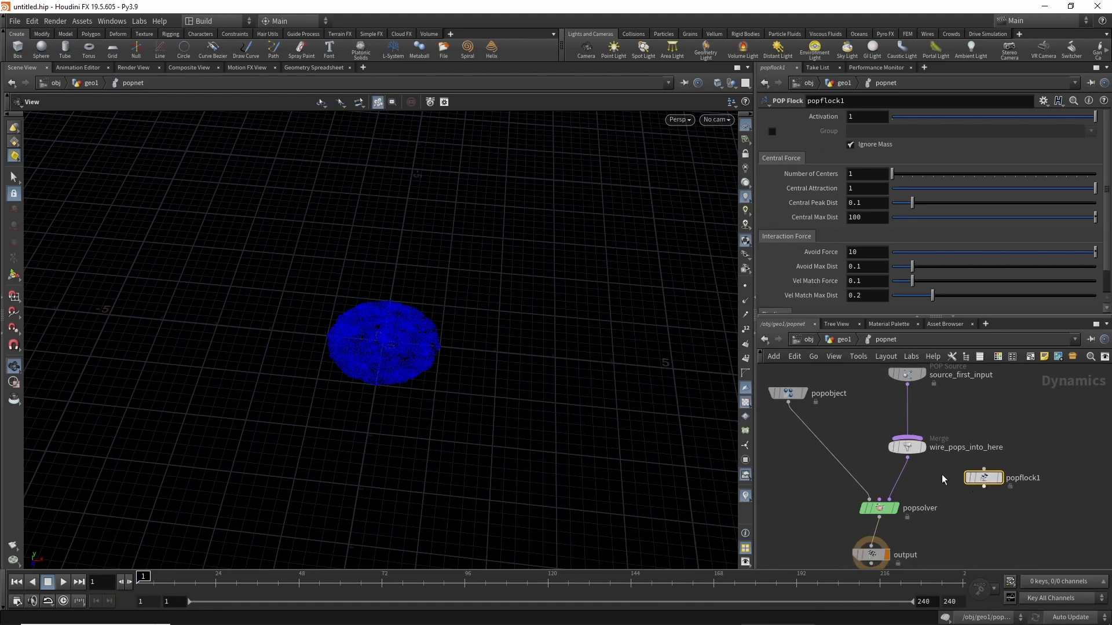
# Allow editing of the POP Flock node's contents and go inside it.
pyautogui.moveTo(779, 312); pyautogui.dragTo(779, 361)
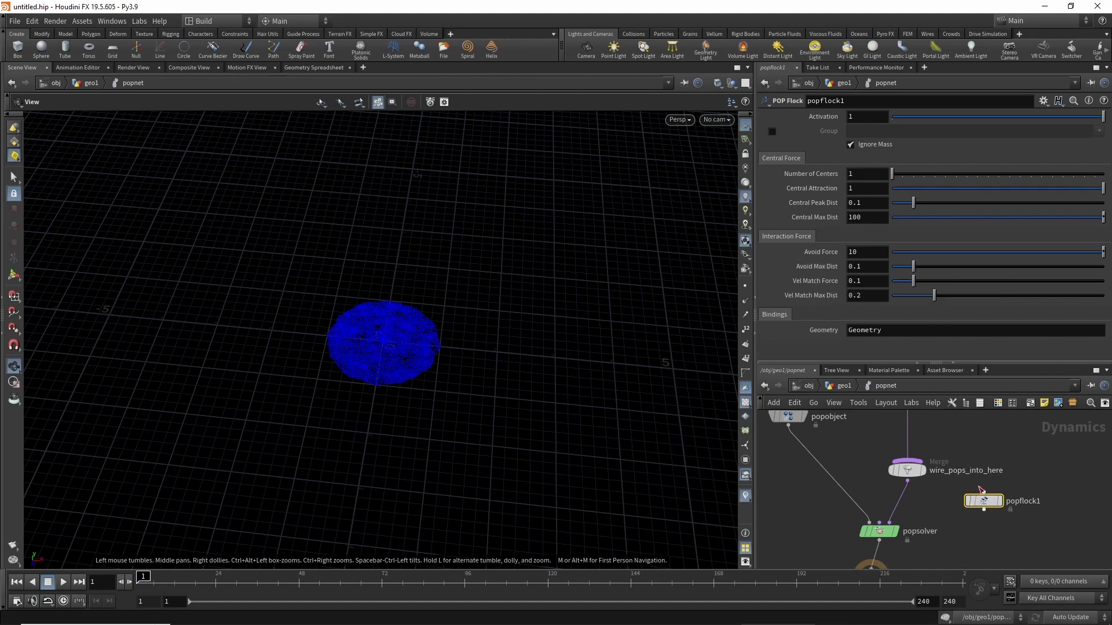
pyautogui.moveTo(927, 506); pyautogui.dragTo(894, 511, button='middle')
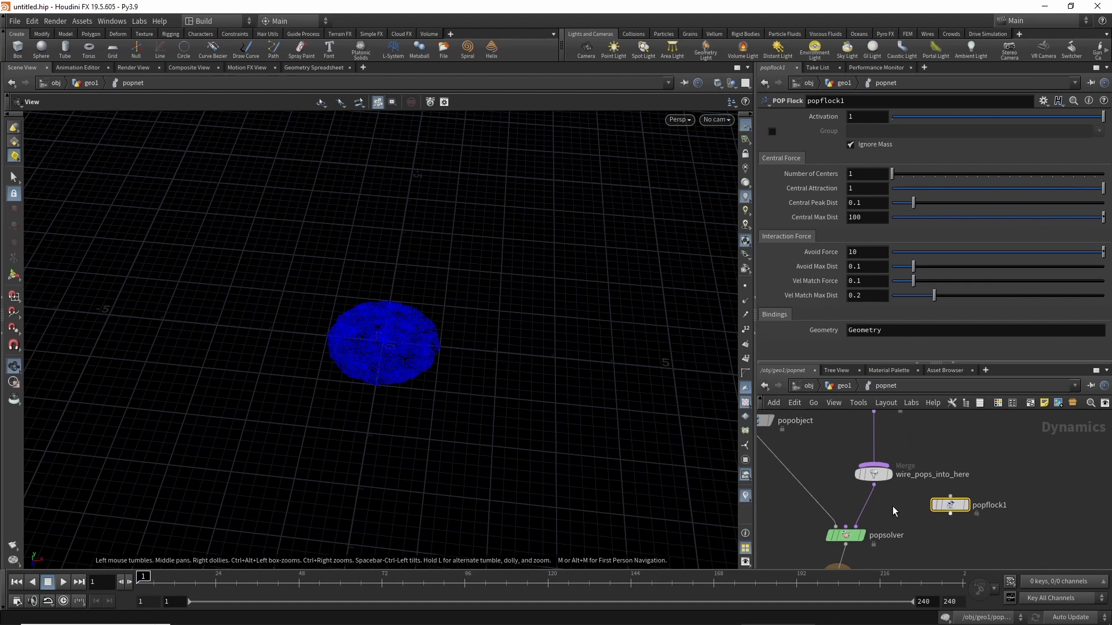
pyautogui.rightClick(950, 505)
pyautogui.click(989, 563)
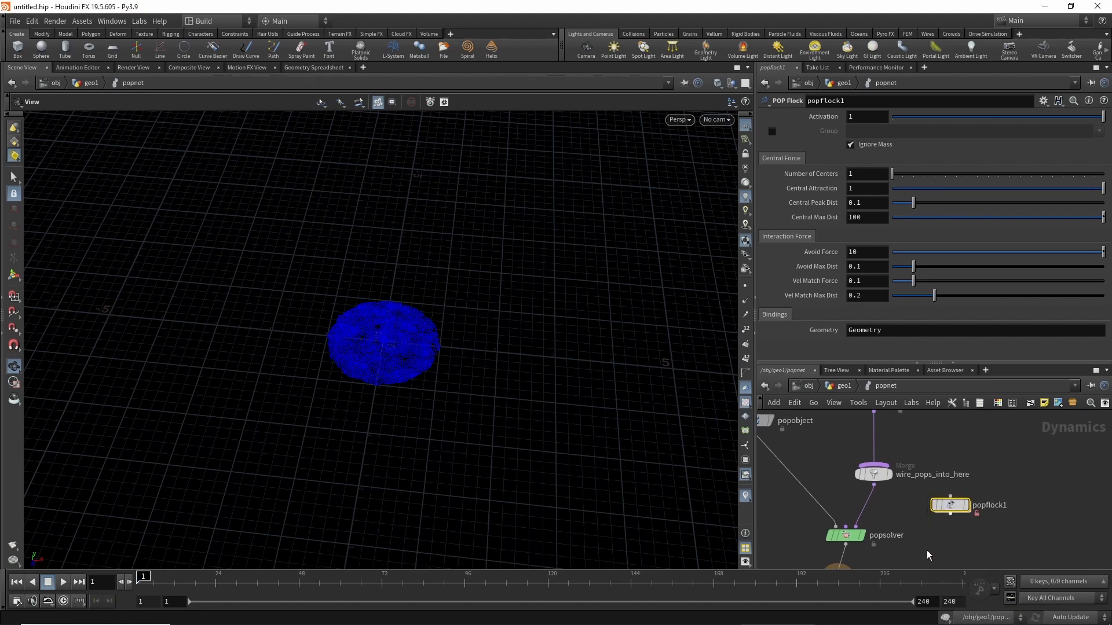
pyautogui.press('i')
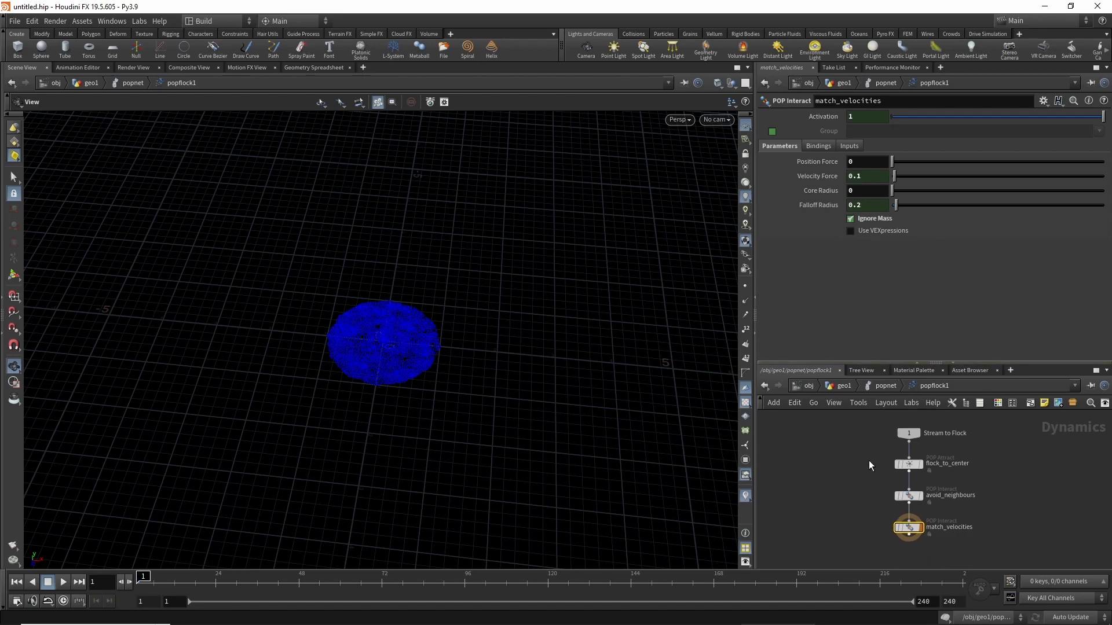
# Examine the parameters of the flock_to_center and avoid_neighbours nodes inside the POP Flock, including the position force expression.
pyautogui.scroll(3, 865, 463)
pyautogui.moveTo(936, 491); pyautogui.dragTo(936, 492)
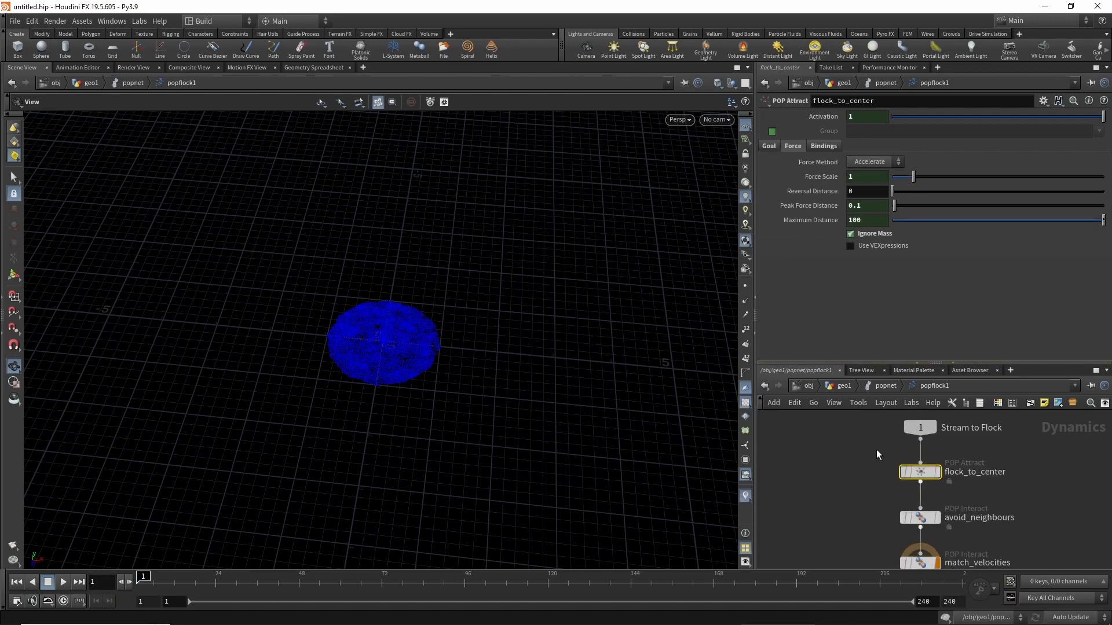
pyautogui.moveTo(839, 472); pyautogui.dragTo(824, 431, button='middle')
pyautogui.moveTo(854, 463); pyautogui.dragTo(923, 491)
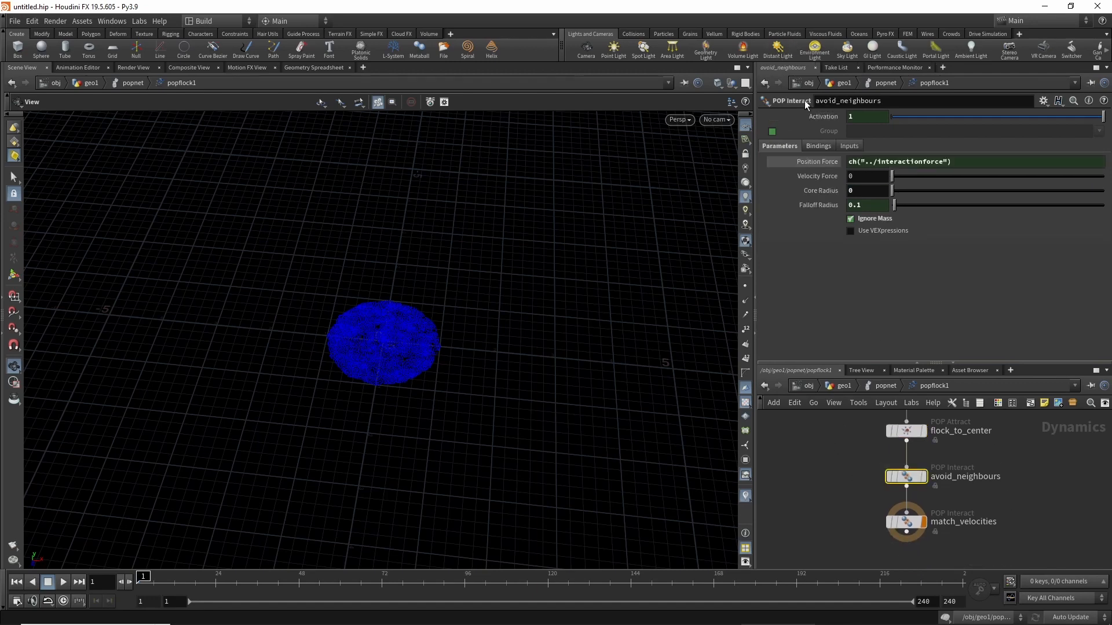
pyautogui.click(838, 443)
pyautogui.moveTo(839, 444); pyautogui.dragTo(842, 477, button='middle')
pyautogui.moveTo(835, 458); pyautogui.dragTo(914, 474)
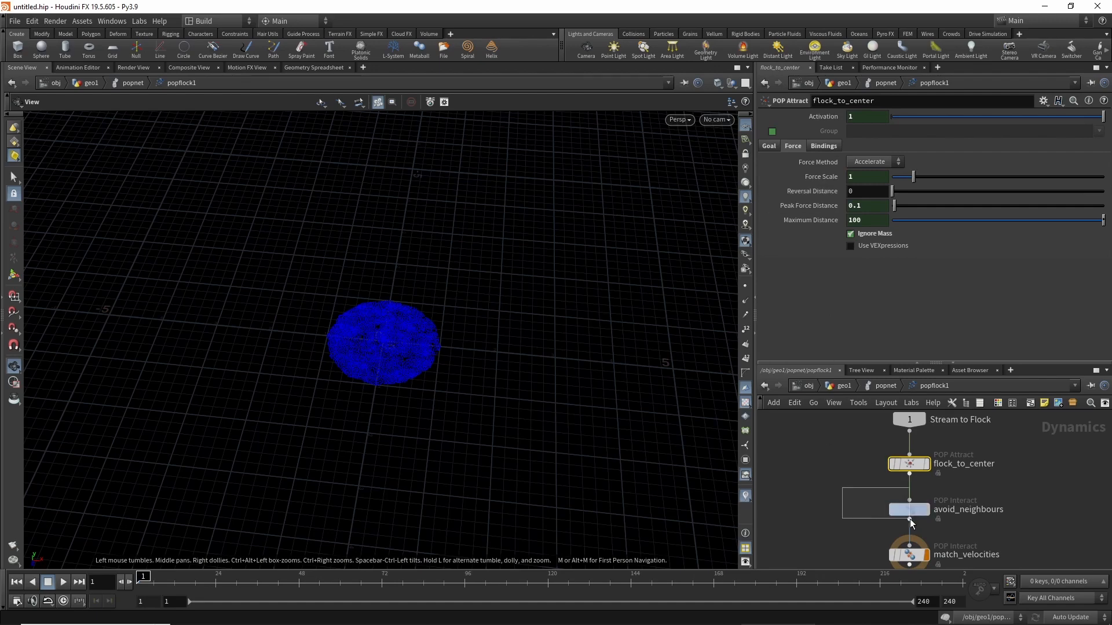
pyautogui.moveTo(909, 518); pyautogui.dragTo(909, 519)
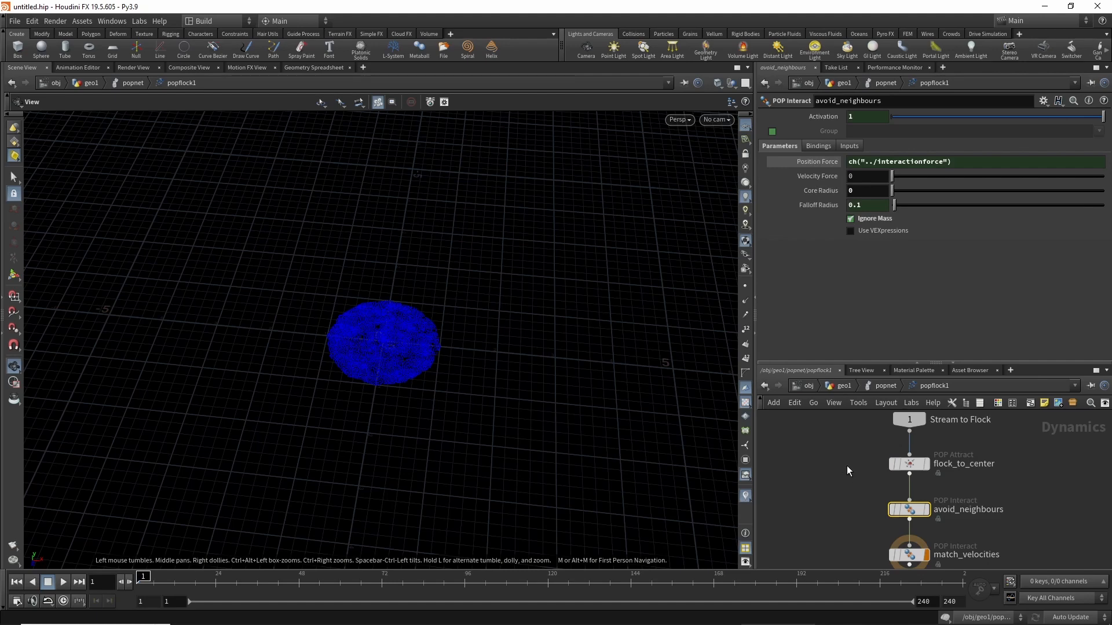
pyautogui.moveTo(847, 467); pyautogui.dragTo(848, 489, button='middle')
pyautogui.moveTo(859, 362); pyautogui.dragTo(851, 339)
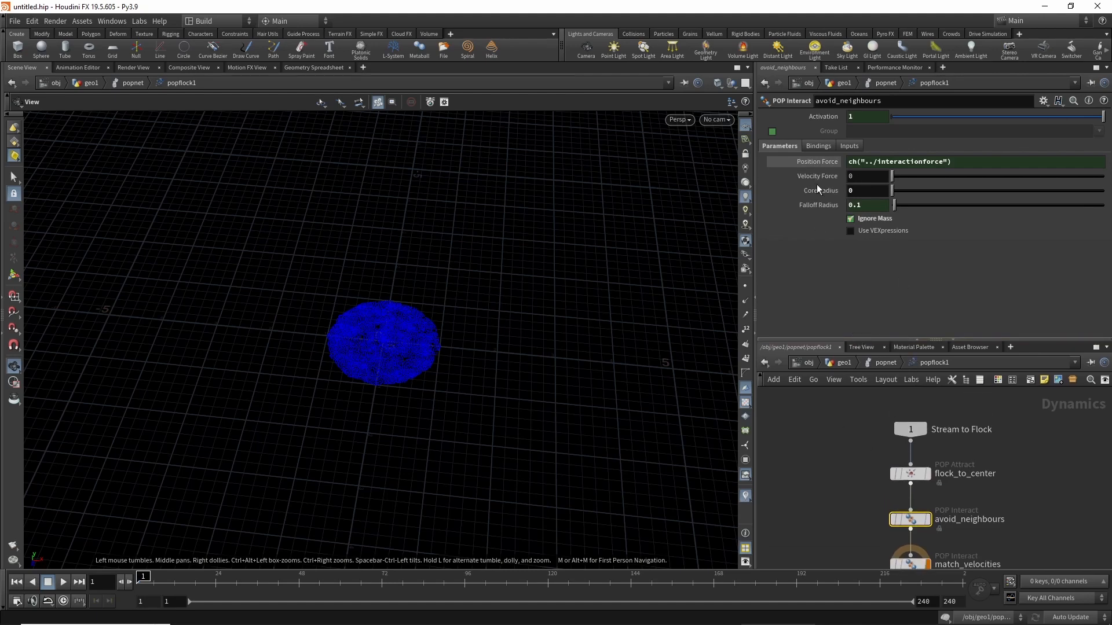
# Return to the POP network level and delete the POP Flock node.
pyautogui.click(875, 360)
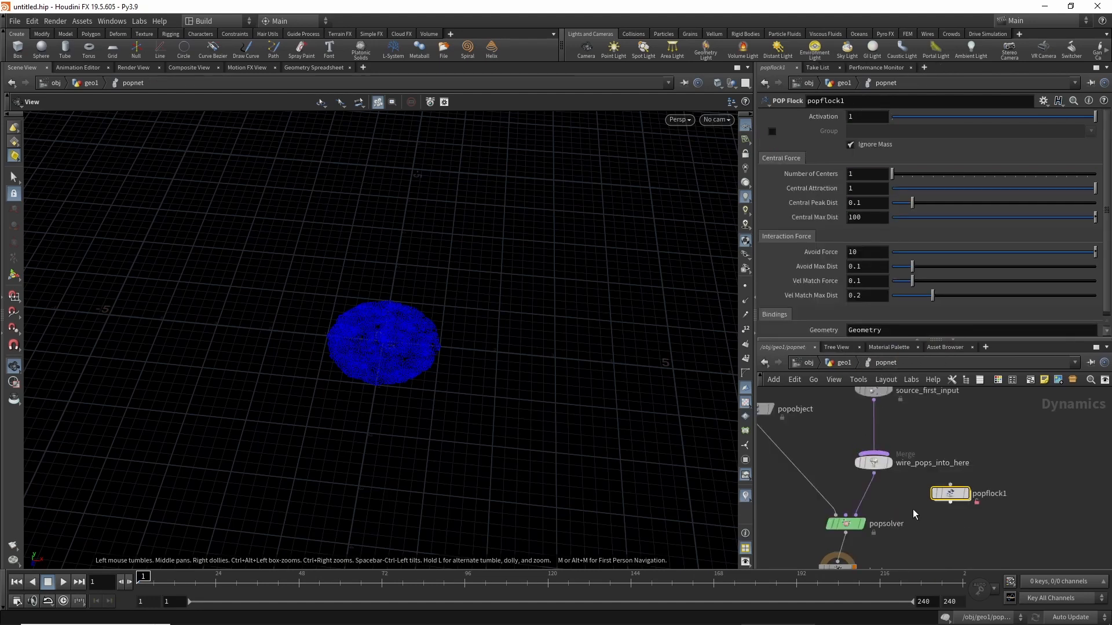
pyautogui.moveTo(913, 509); pyautogui.dragTo(889, 472, button='middle')
pyautogui.press('Delete')
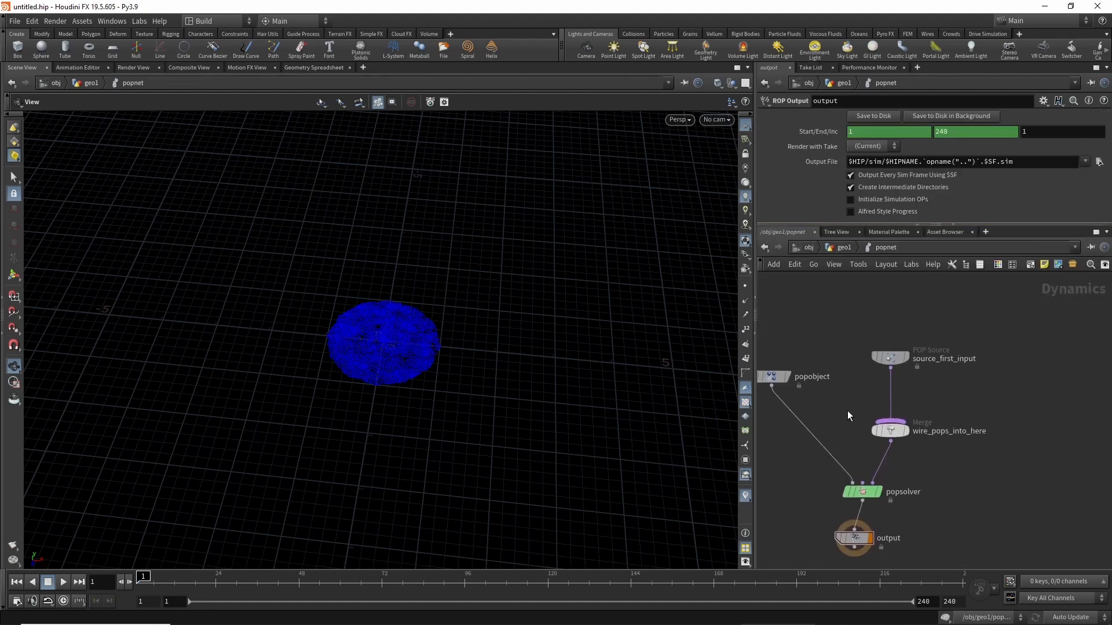
# Delete the wire_pops_into_here merge node, reposition the selected source_first_input node and enlarge its parameter area.
pyautogui.moveTo(849, 408); pyautogui.dragTo(915, 450)
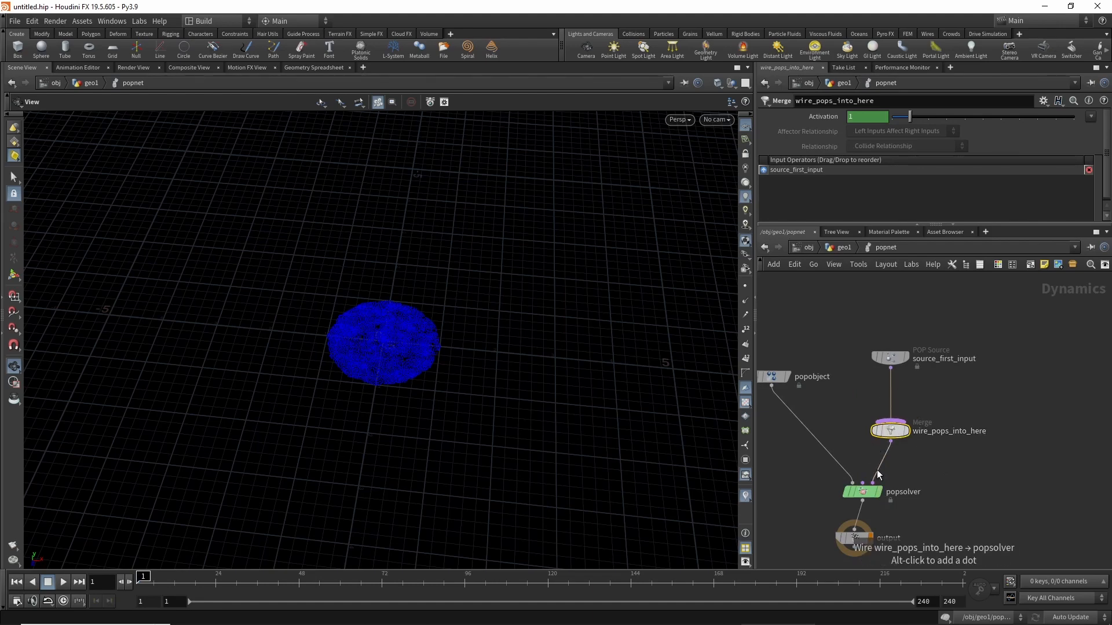
pyautogui.press('Delete')
pyautogui.moveTo(862, 406); pyautogui.dragTo(888, 479, button='middle')
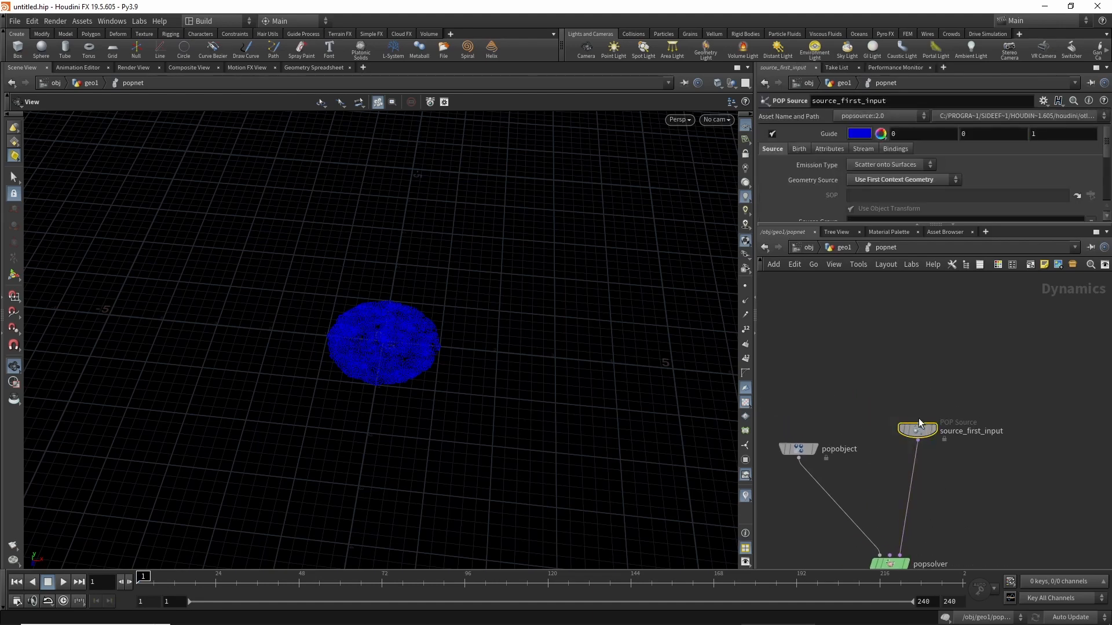
pyautogui.moveTo(916, 433); pyautogui.dragTo(926, 424)
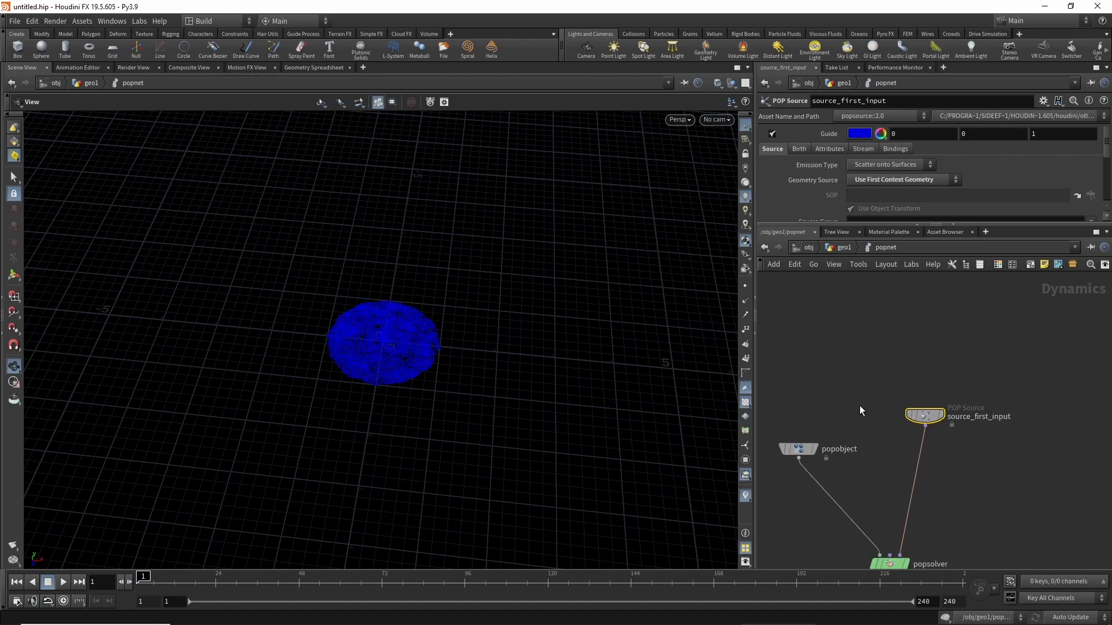
pyautogui.moveTo(766, 224); pyautogui.dragTo(766, 290)
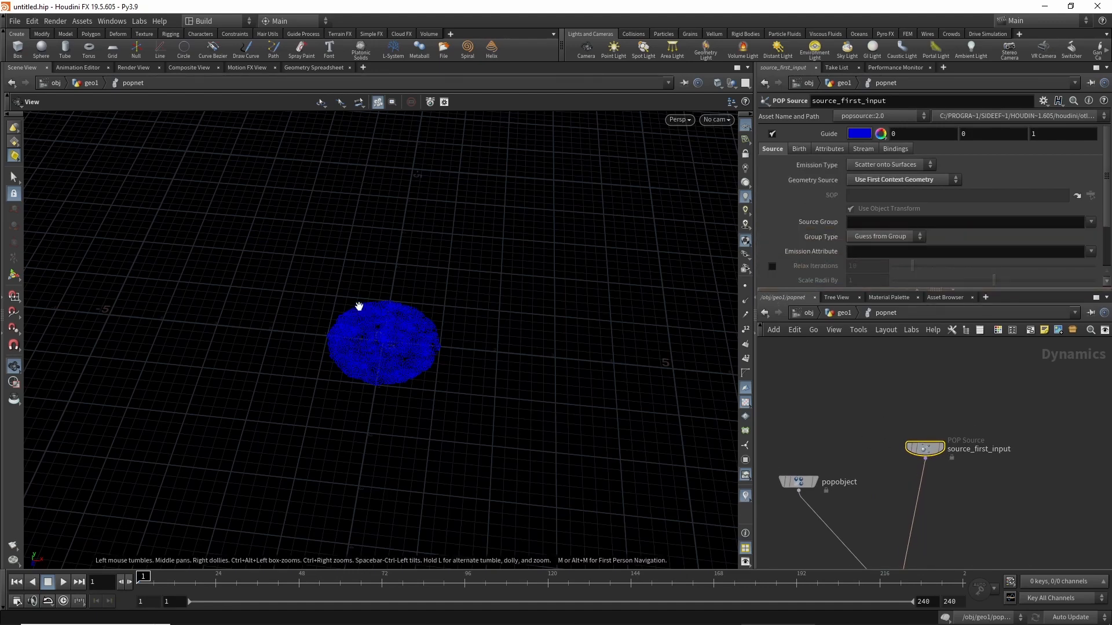
# Set the POP source's emission type to All Points and its impulse activation to the expression $SF==1.
pyautogui.click(872, 165)
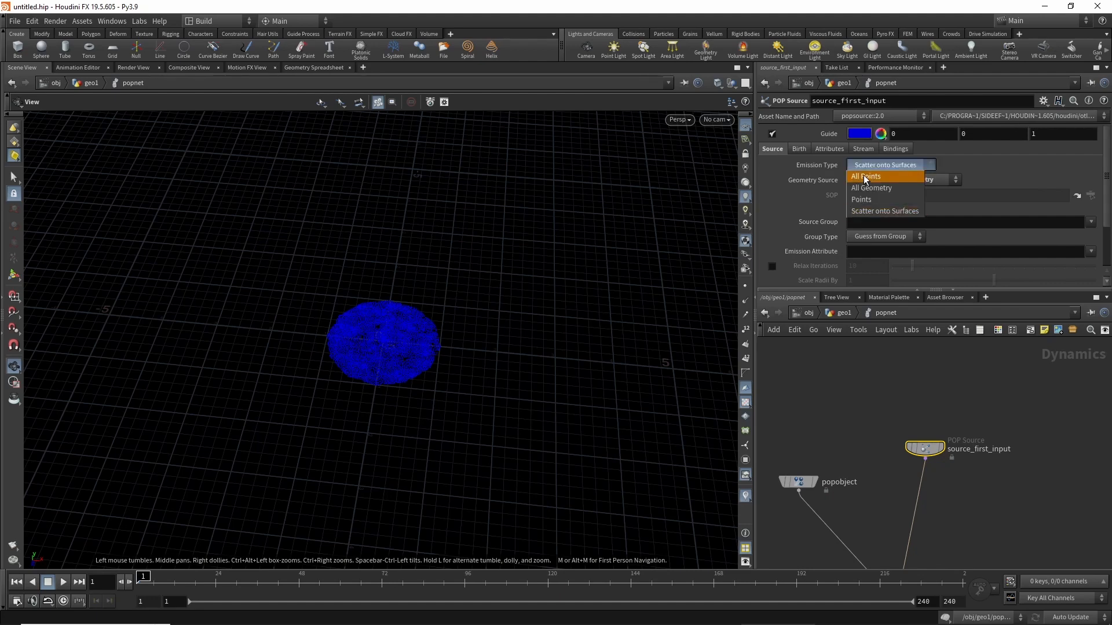
pyautogui.click(863, 177)
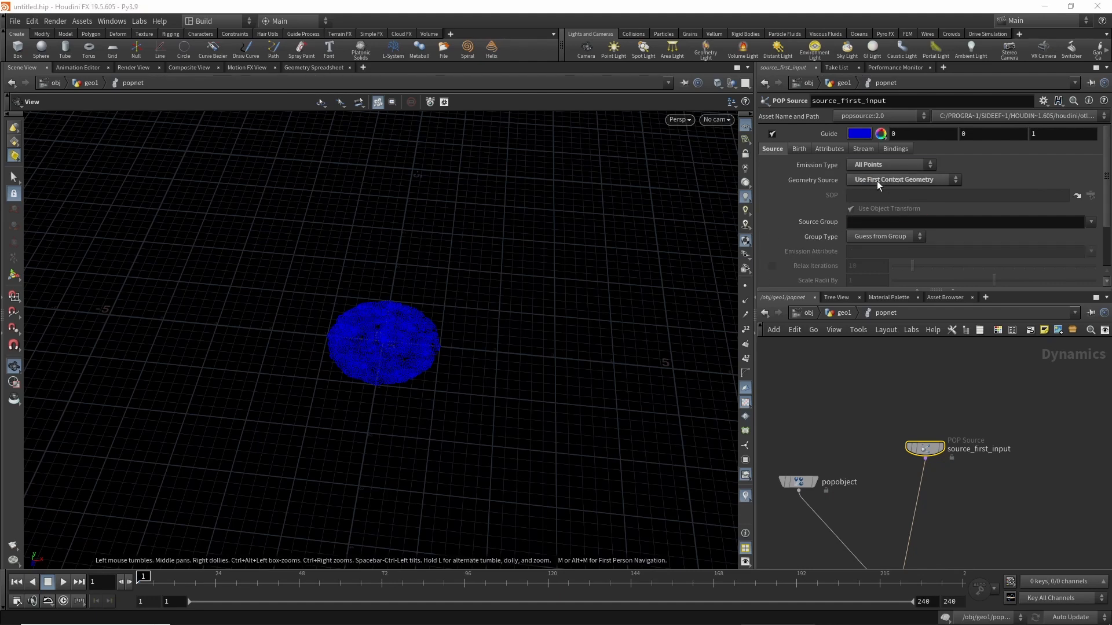
pyautogui.click(799, 150)
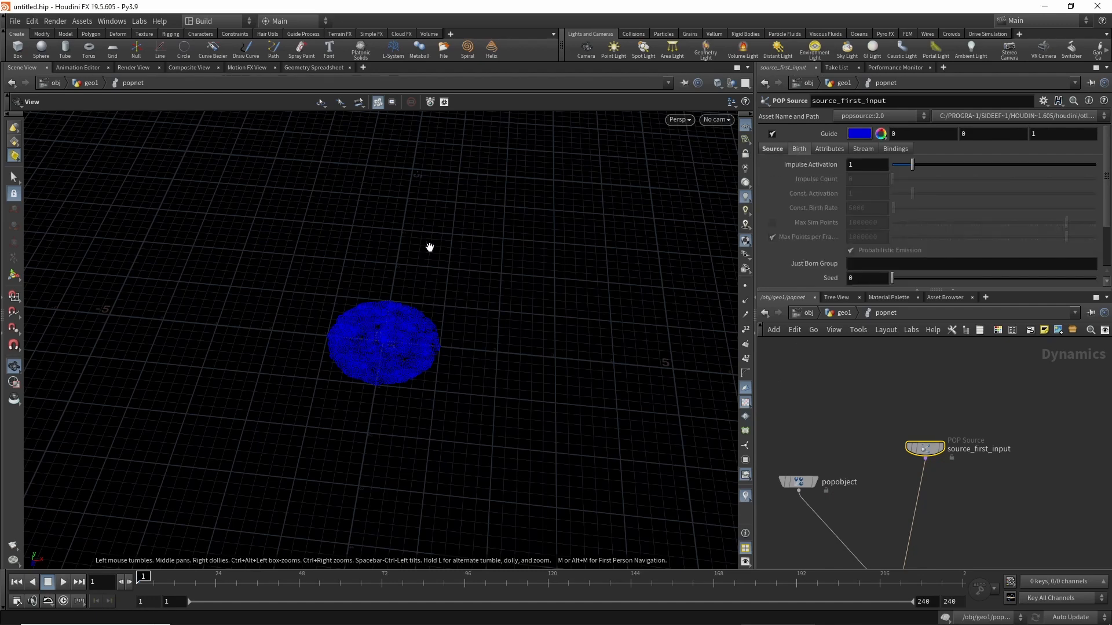
pyautogui.click(862, 167)
pyautogui.write('$SF')
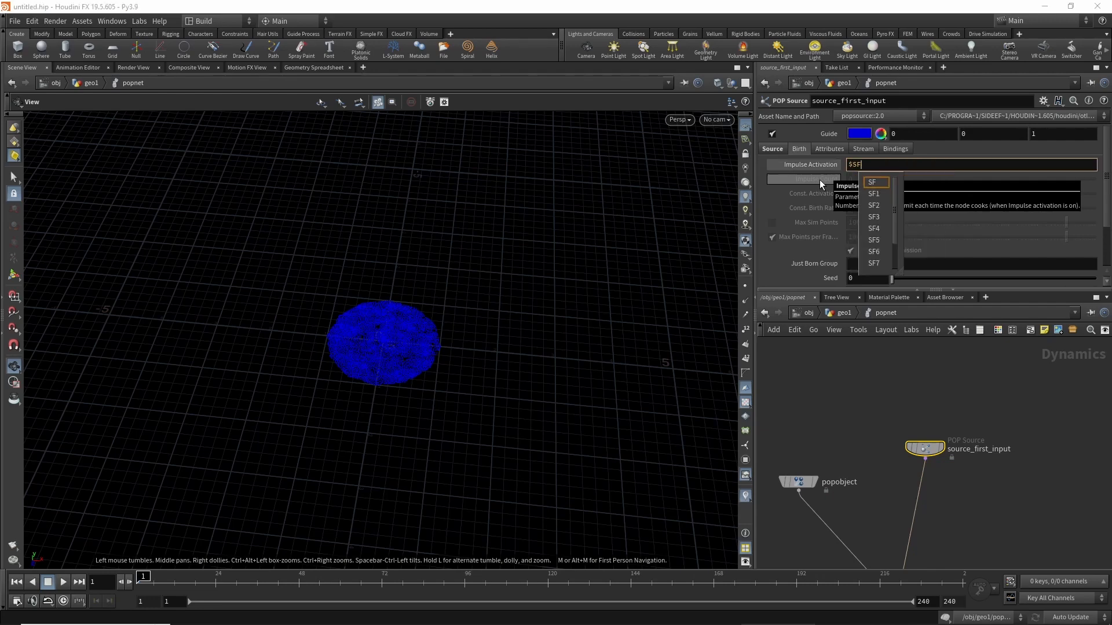
pyautogui.write('==1')
pyautogui.press('Return')
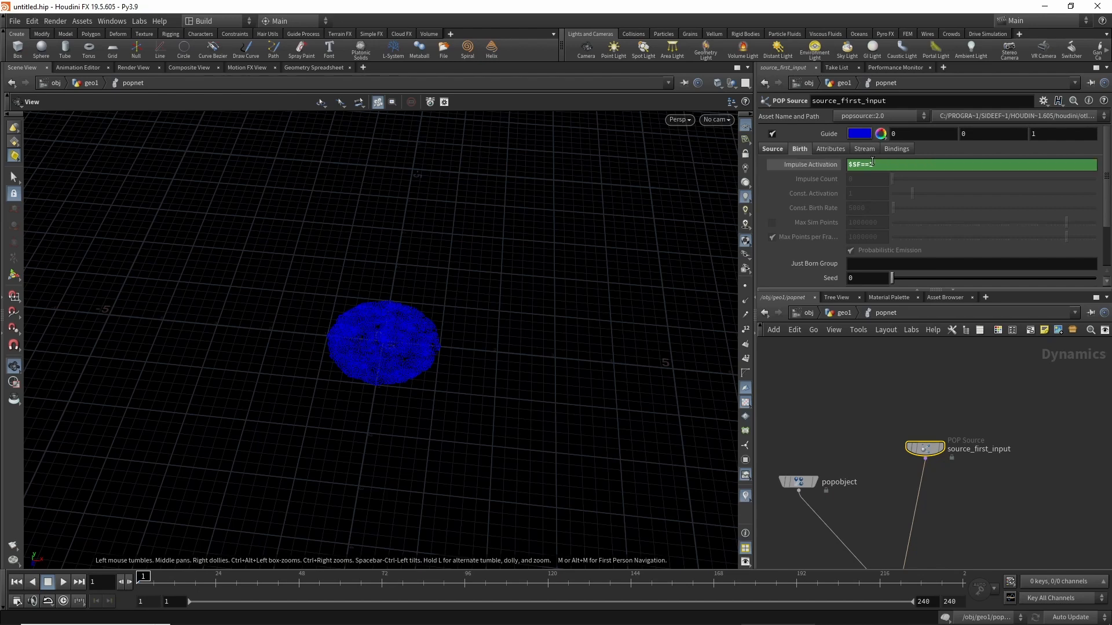
pyautogui.click(827, 165)
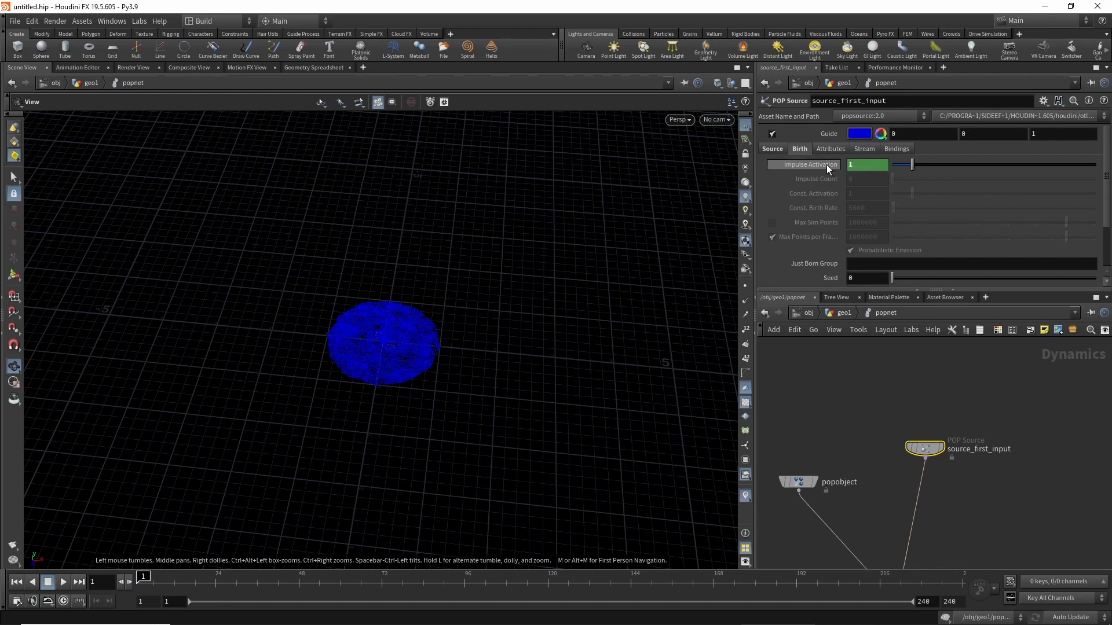
# Reposition the source_first_input and popsolver nodes and display the impulse activation as its expression.
pyautogui.moveTo(883, 430); pyautogui.dragTo(864, 349, button='middle')
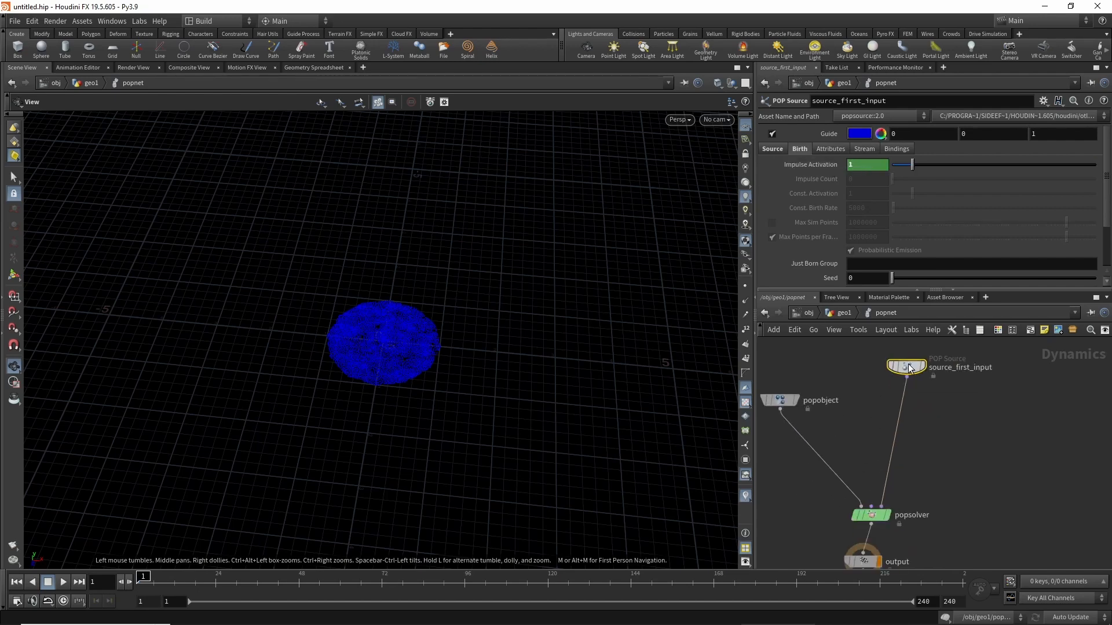
pyautogui.moveTo(913, 371); pyautogui.dragTo(922, 382)
pyautogui.click(827, 166)
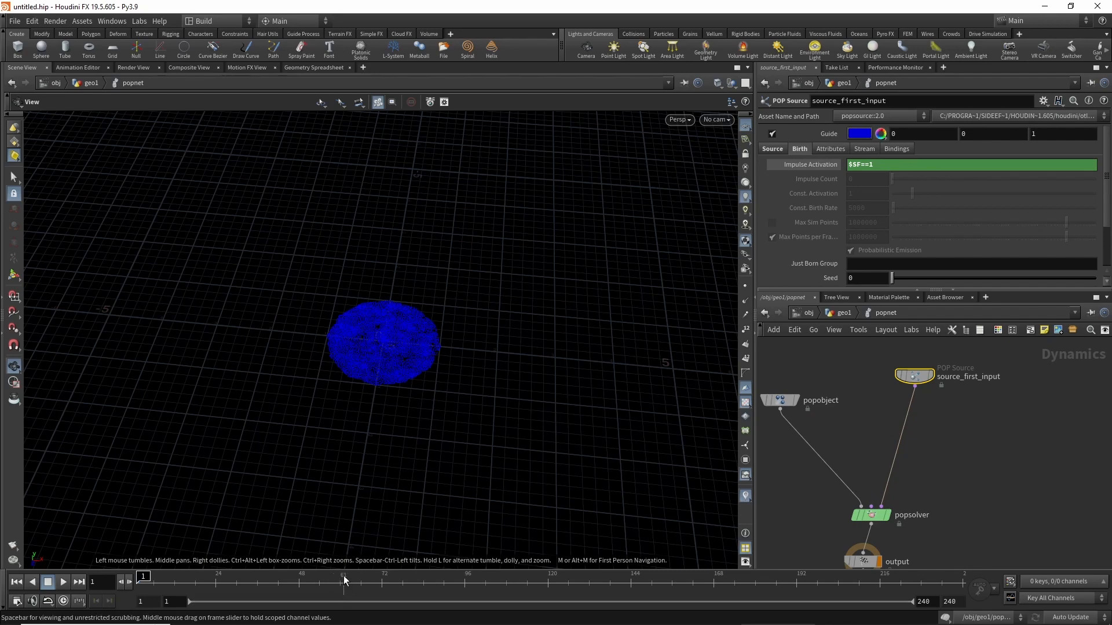
pyautogui.moveTo(874, 518); pyautogui.dragTo(866, 496)
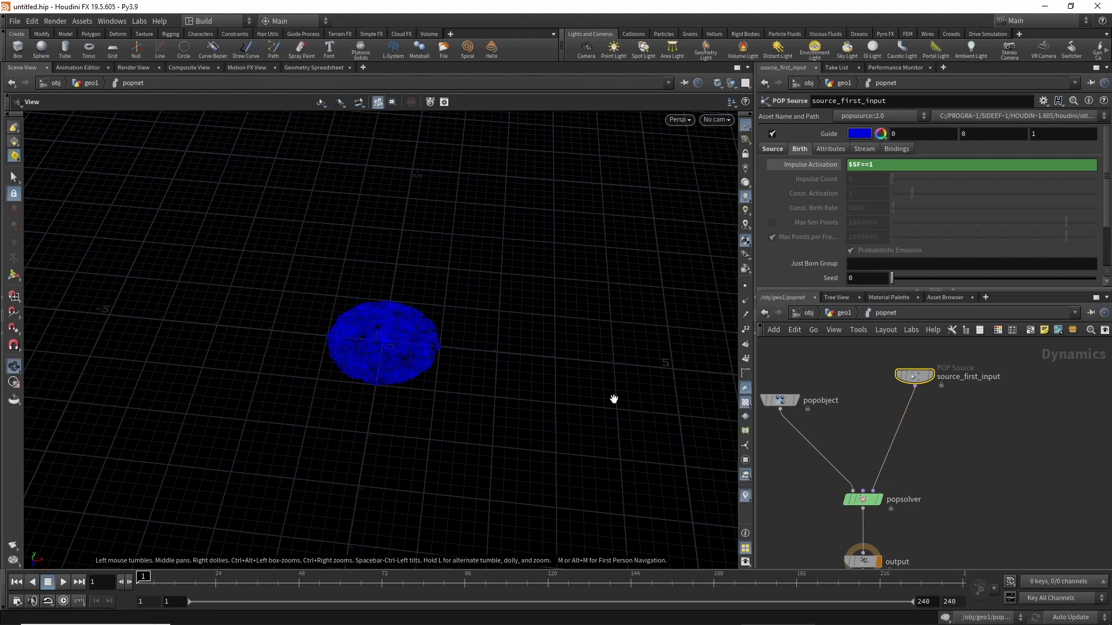
# Switch the POP source's initial velocity to Set initial velocity and set the variance to 0.02 on all three axes.
pyautogui.click(828, 149)
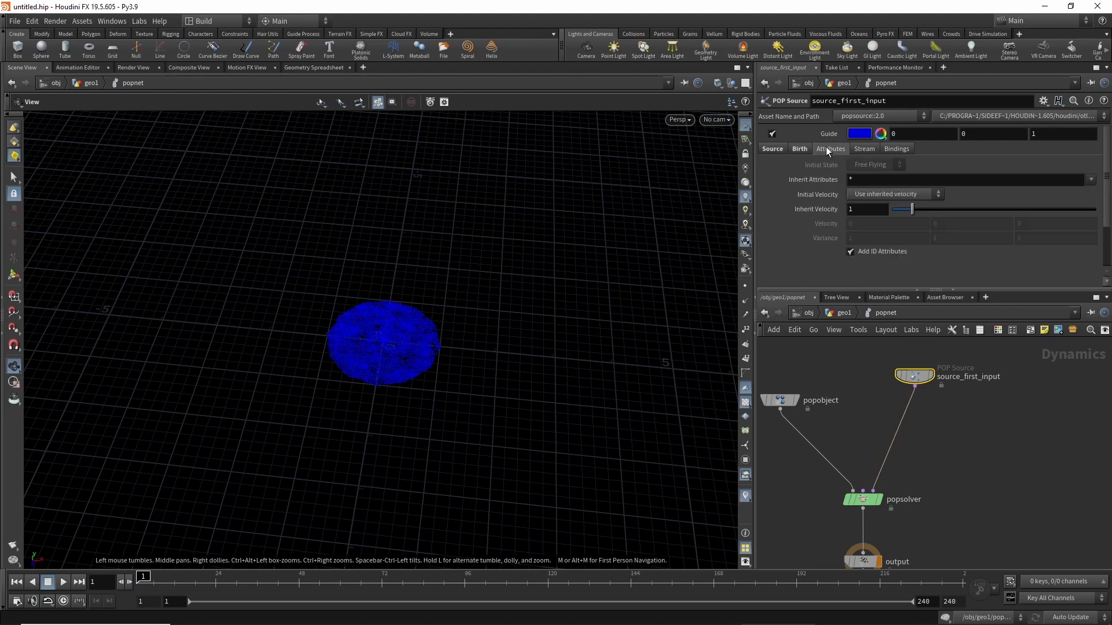
pyautogui.moveTo(770, 290); pyautogui.dragTo(769, 309)
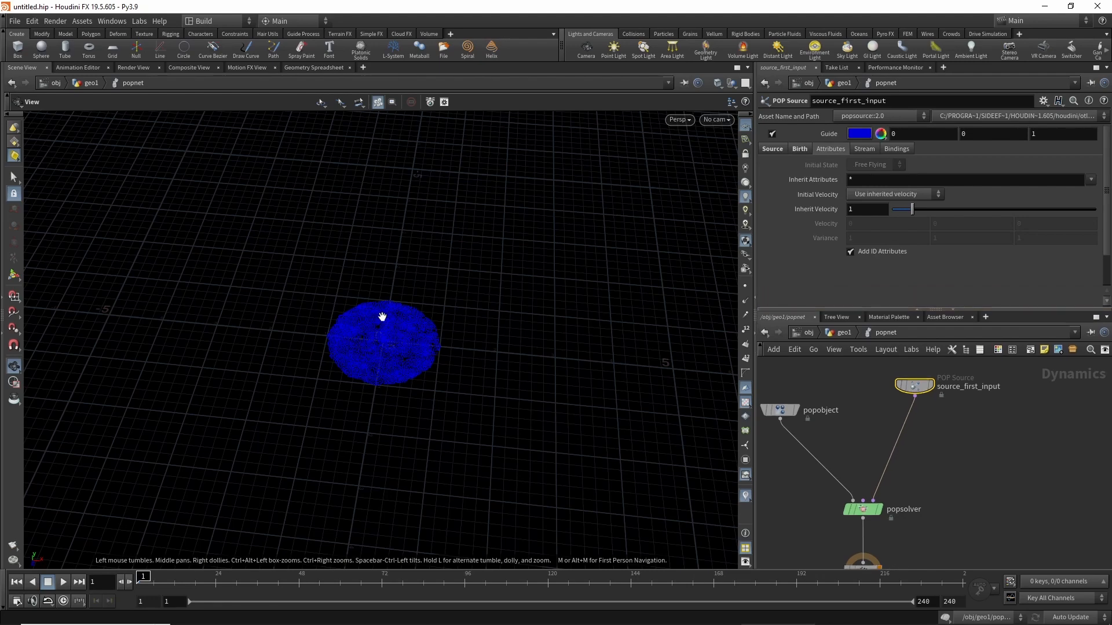
pyautogui.click(878, 196)
pyautogui.click(879, 227)
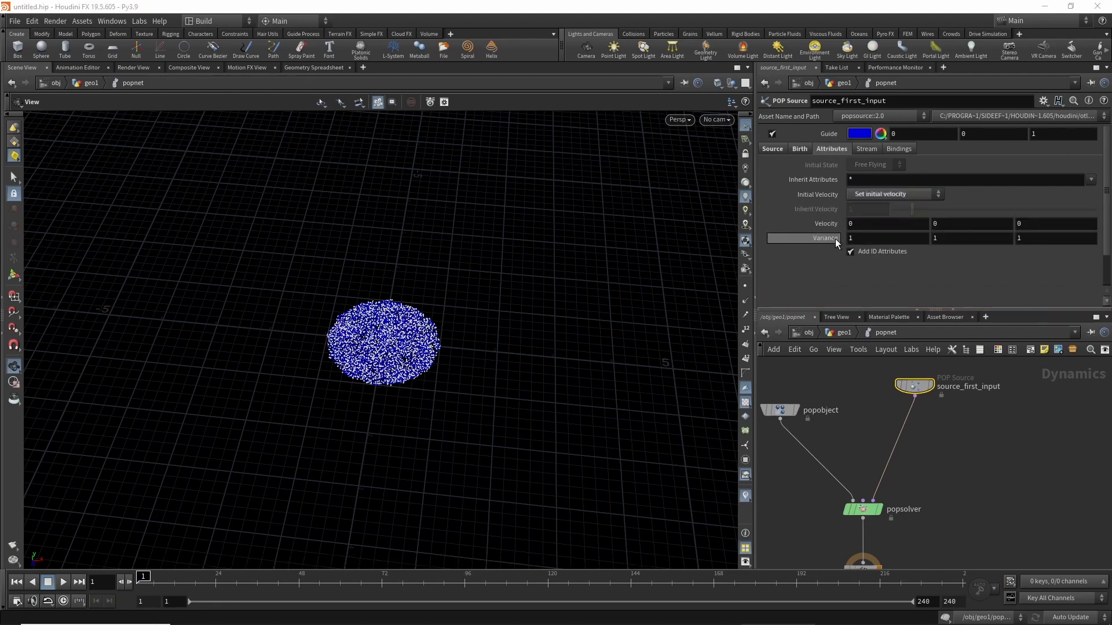
pyautogui.moveTo(822, 238); pyautogui.dragTo(779, 253, button='middle')
# Turn off the POP source's guide display and preview the particle simulation on the timeline, returning to frame 1.
pyautogui.moveTo(874, 418); pyautogui.dragTo(869, 439, button='middle')
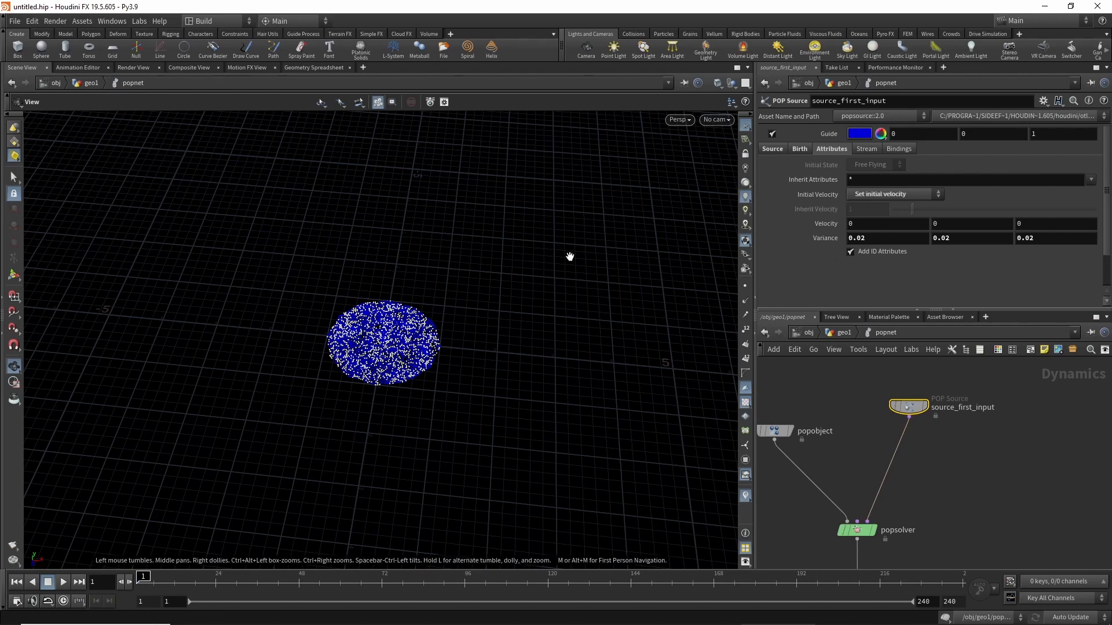
pyautogui.click(773, 134)
pyautogui.moveTo(317, 407); pyautogui.dragTo(446, 377)
pyautogui.moveTo(841, 420); pyautogui.dragTo(863, 375, button='middle')
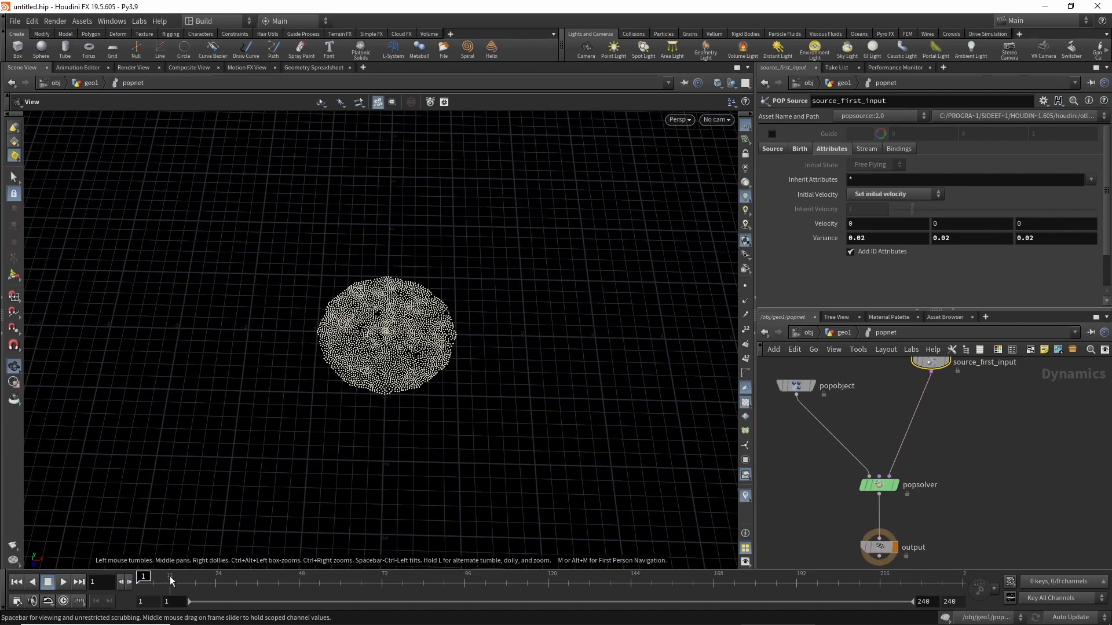
pyautogui.moveTo(168, 581); pyautogui.dragTo(137, 592)
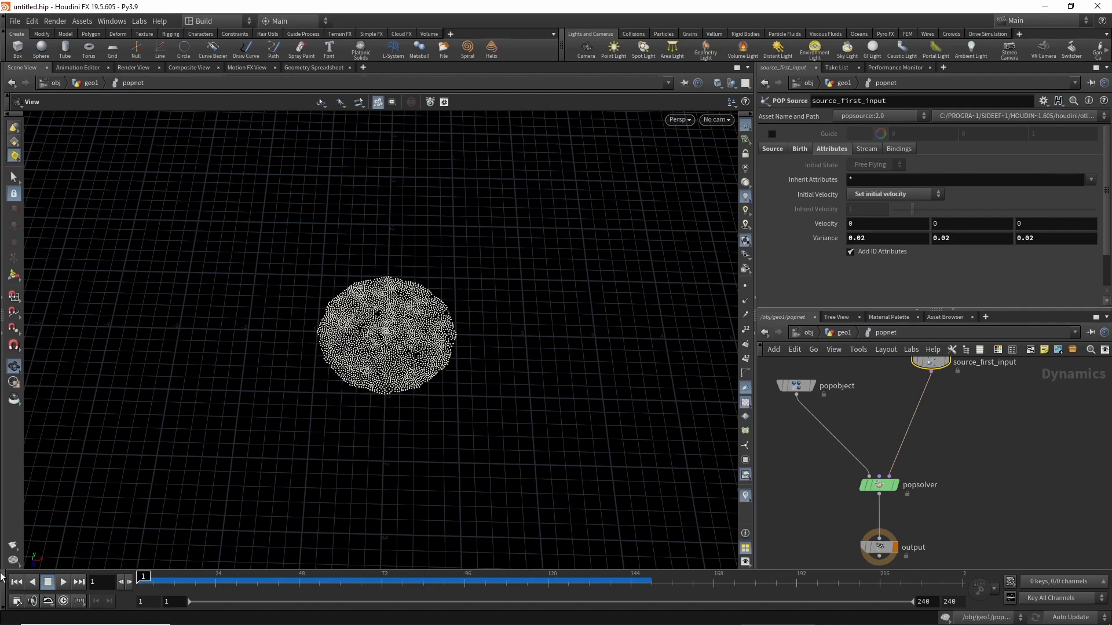
# Insert a POP Attract node between source_first_input and popsolver, name it popattract_follow and align it on the wire.
pyautogui.moveTo(961, 422); pyautogui.dragTo(953, 452, button='middle')
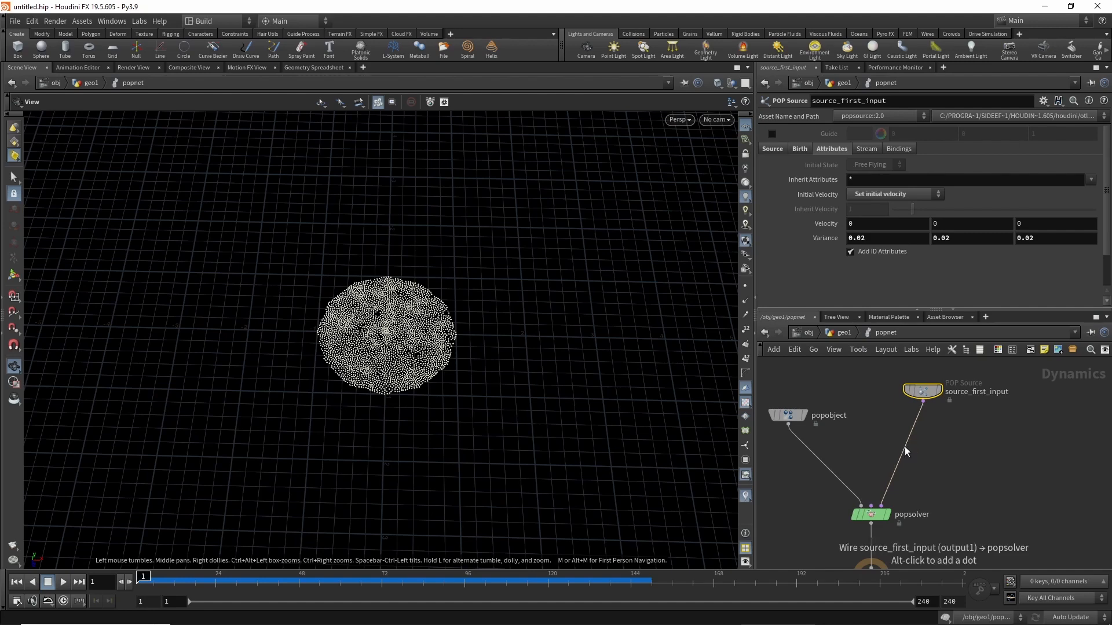
pyautogui.press('Tab')
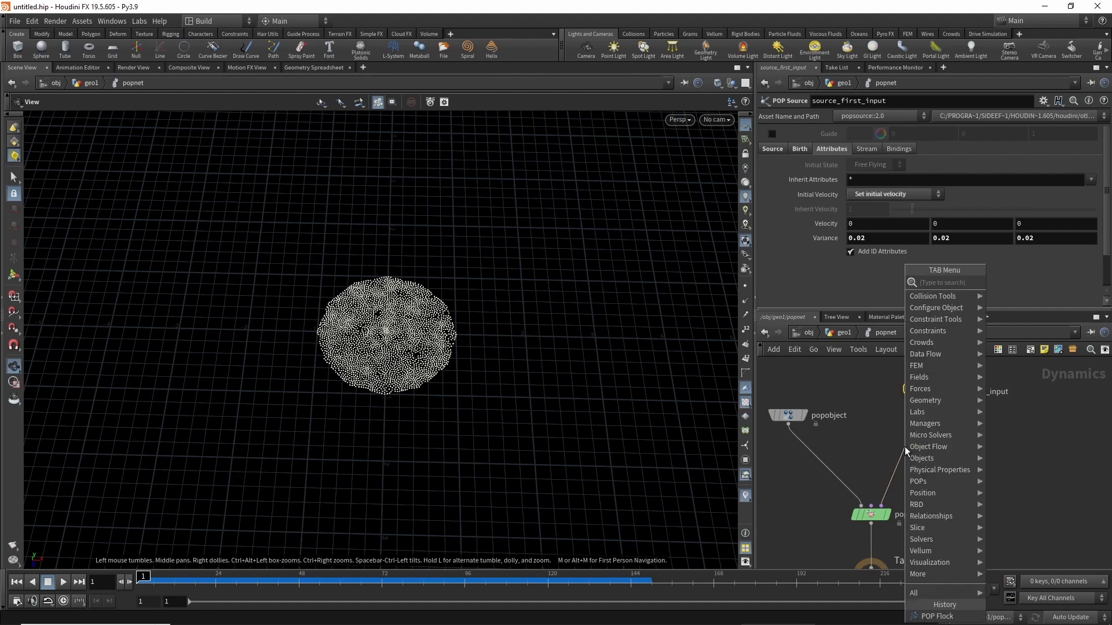
pyautogui.write('popa')
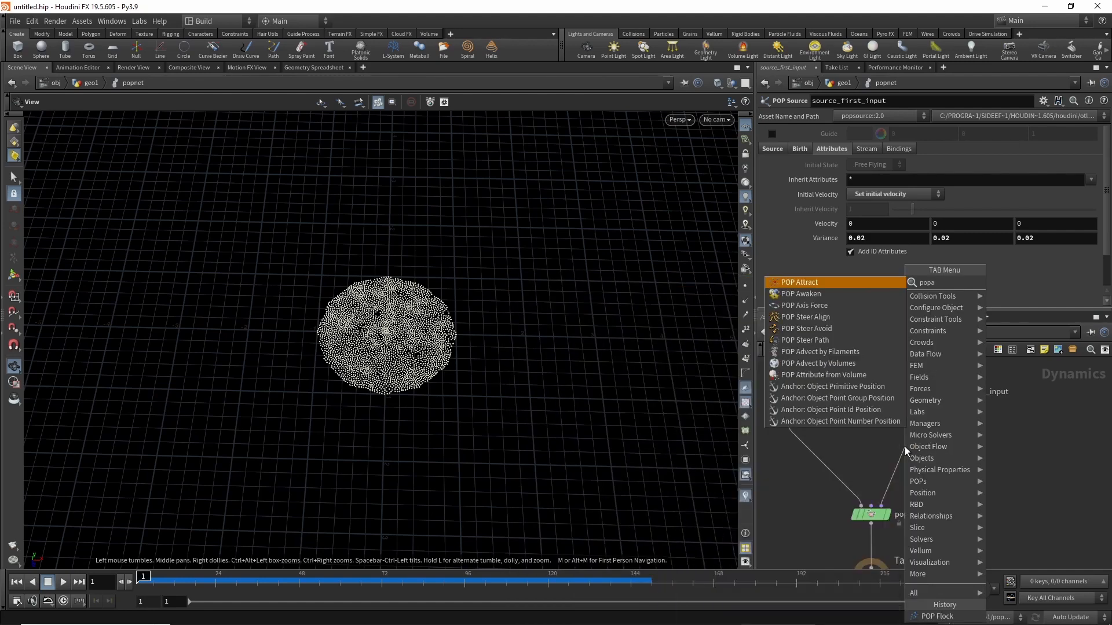
pyautogui.press('Return')
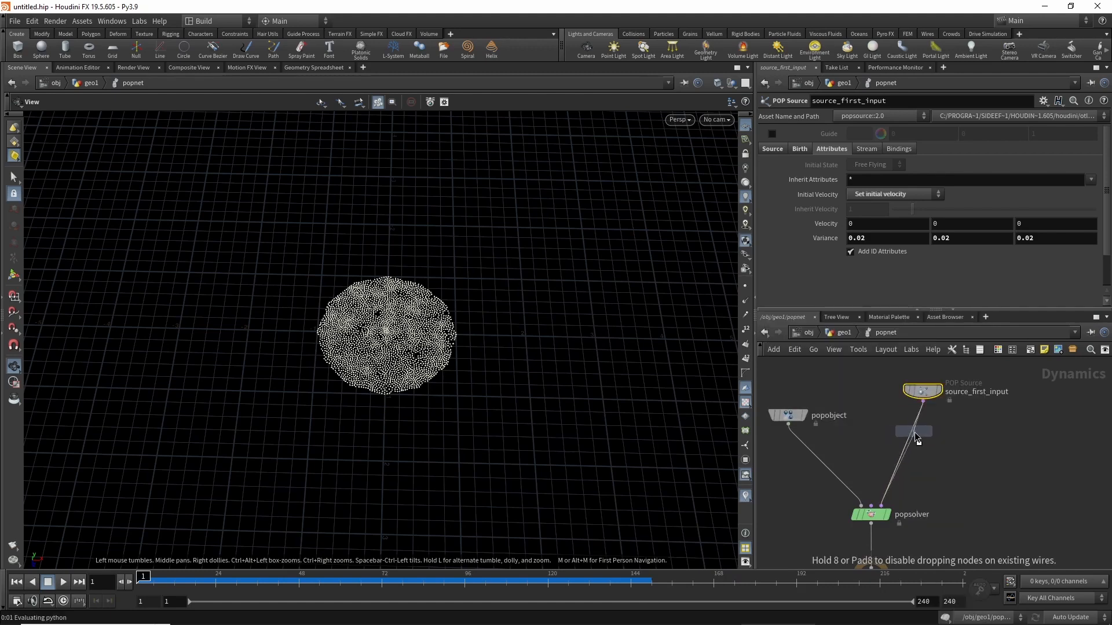
pyautogui.click(915, 438)
pyautogui.doubleClick(975, 432)
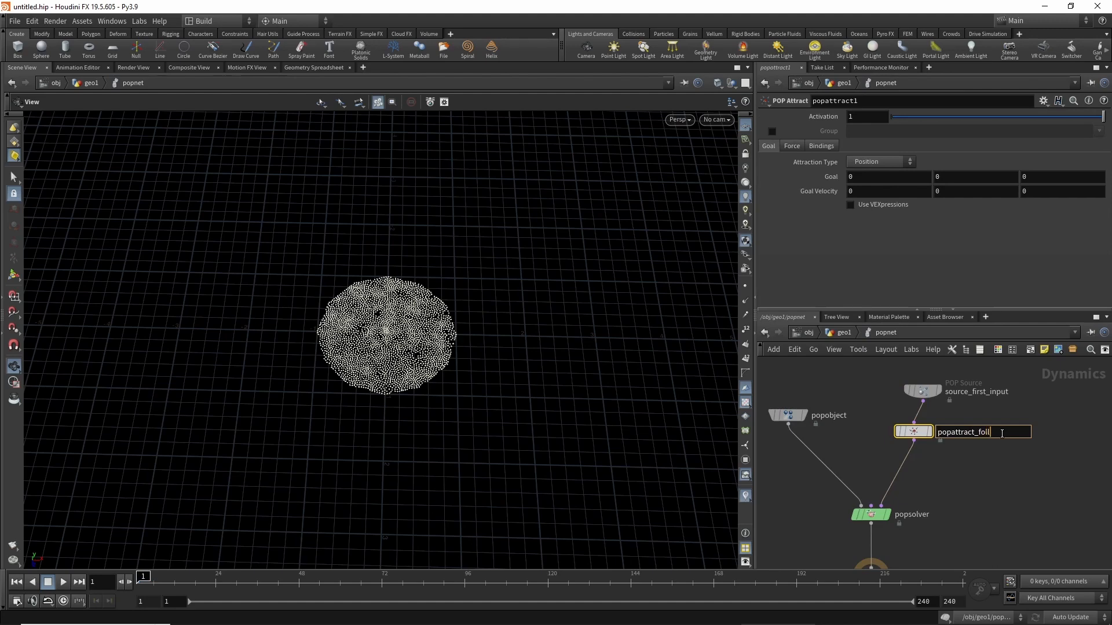
pyautogui.press('Return')
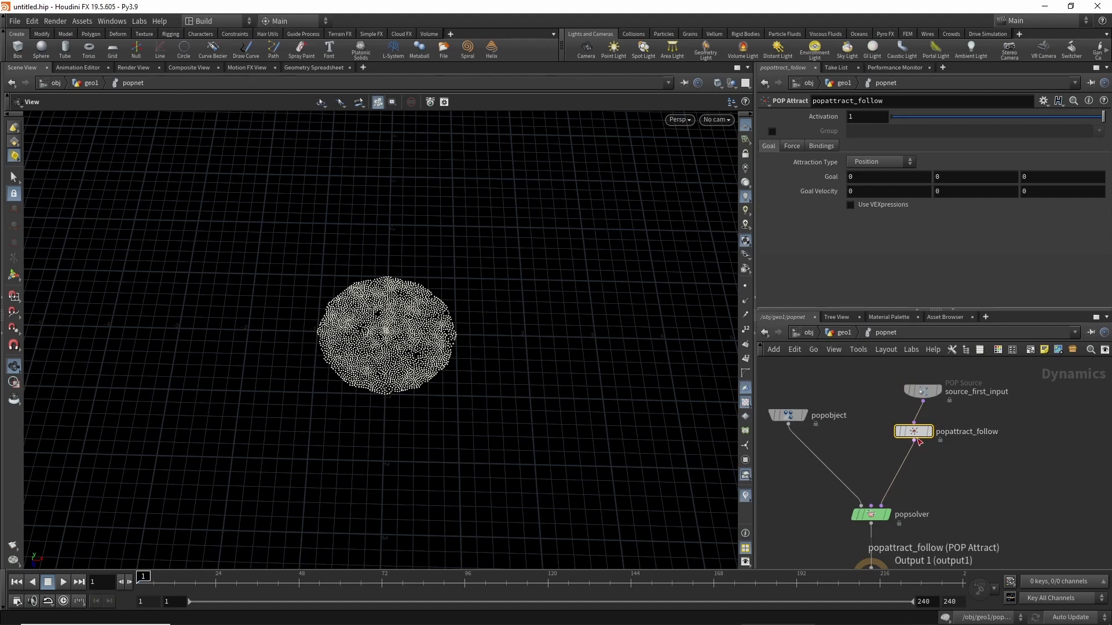
pyautogui.moveTo(914, 432); pyautogui.dragTo(917, 439)
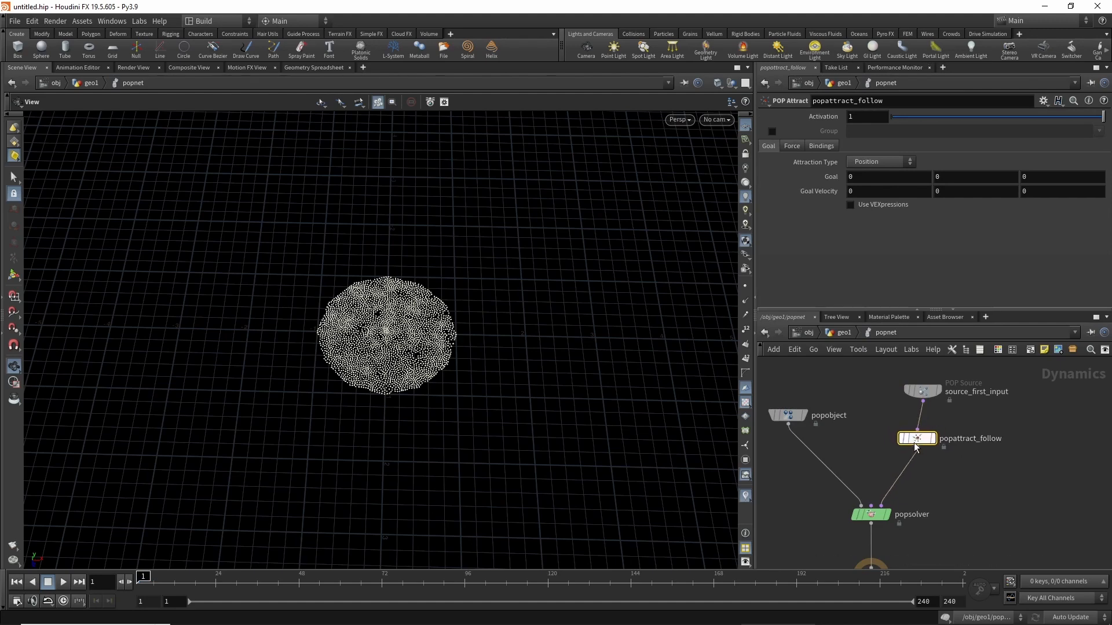
# Set popattract_follow's attraction type to Points and its geometry source to Use Second Context Geometry.
pyautogui.click(873, 162)
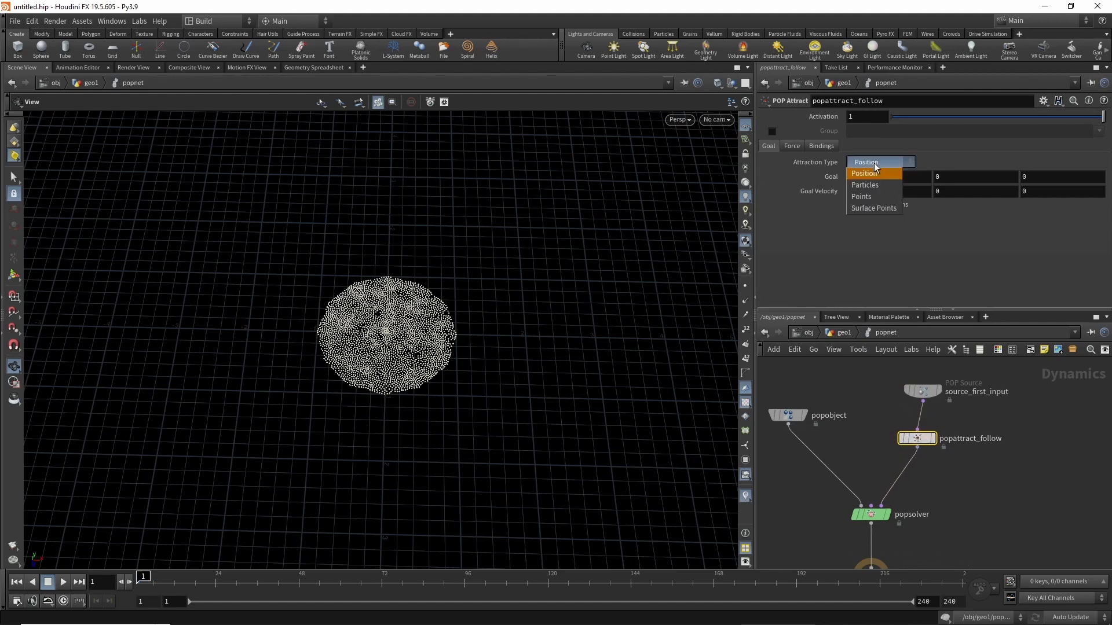
pyautogui.click(861, 198)
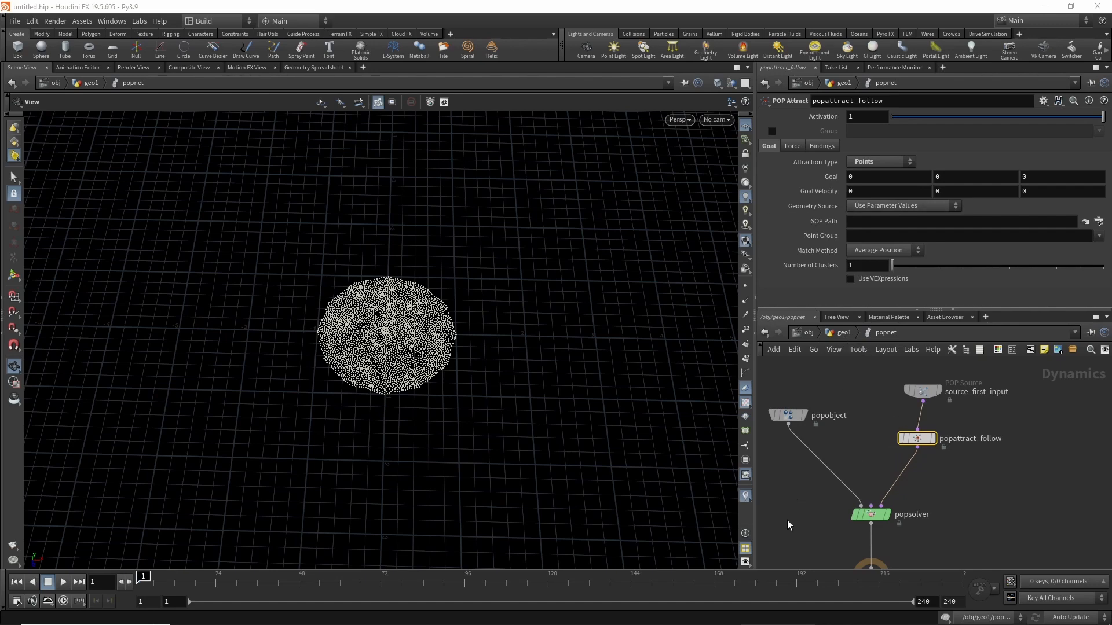
pyautogui.click(876, 206)
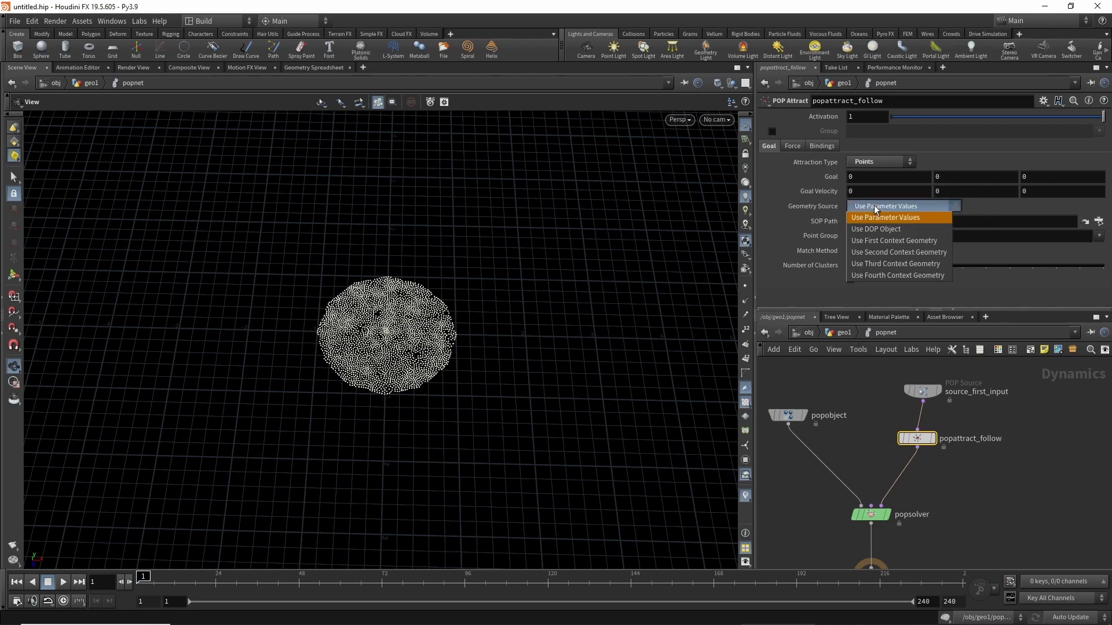
pyautogui.click(899, 254)
# Check the popnet's inputs at the geometry level, return inside it and reposition the popattract_follow node.
pyautogui.click(844, 332)
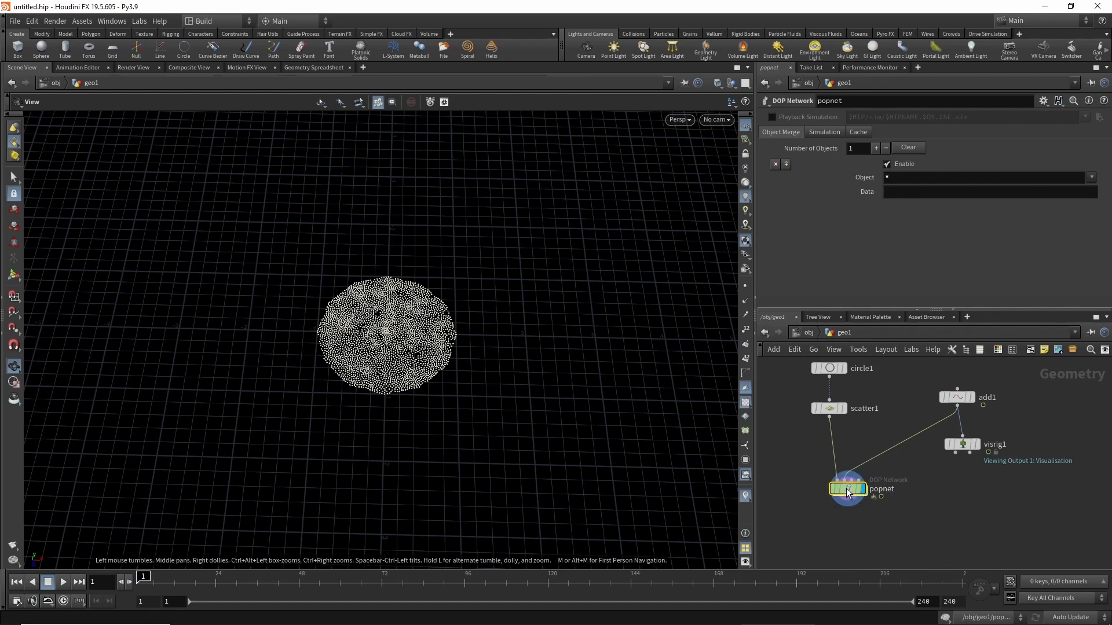
pyautogui.doubleClick(848, 488)
pyautogui.moveTo(902, 442); pyautogui.dragTo(912, 451)
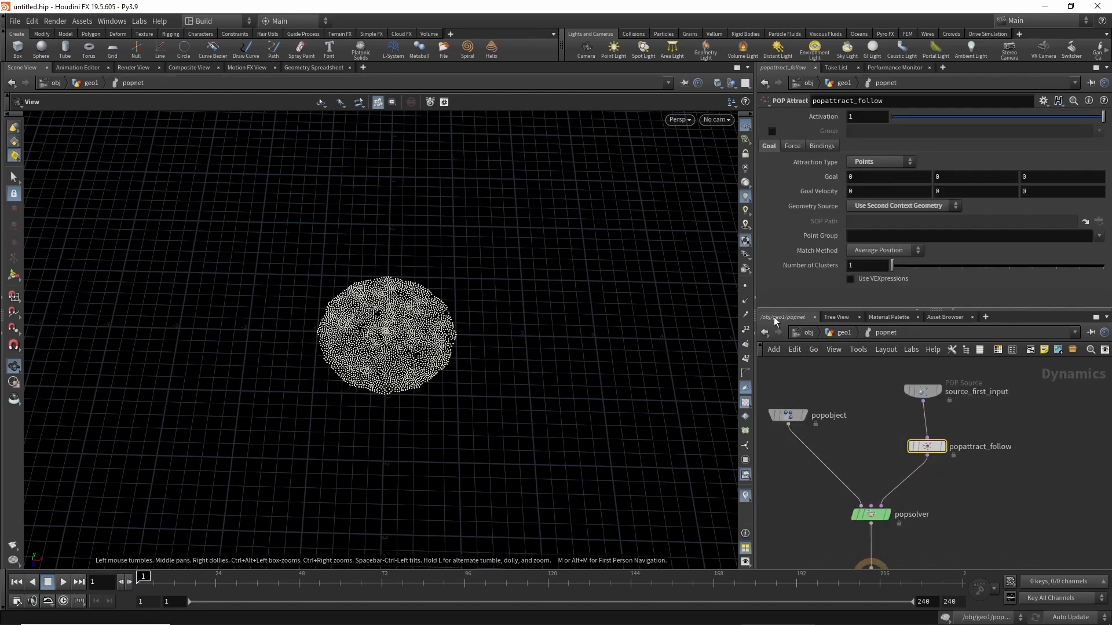
pyautogui.moveTo(776, 311); pyautogui.dragTo(776, 322)
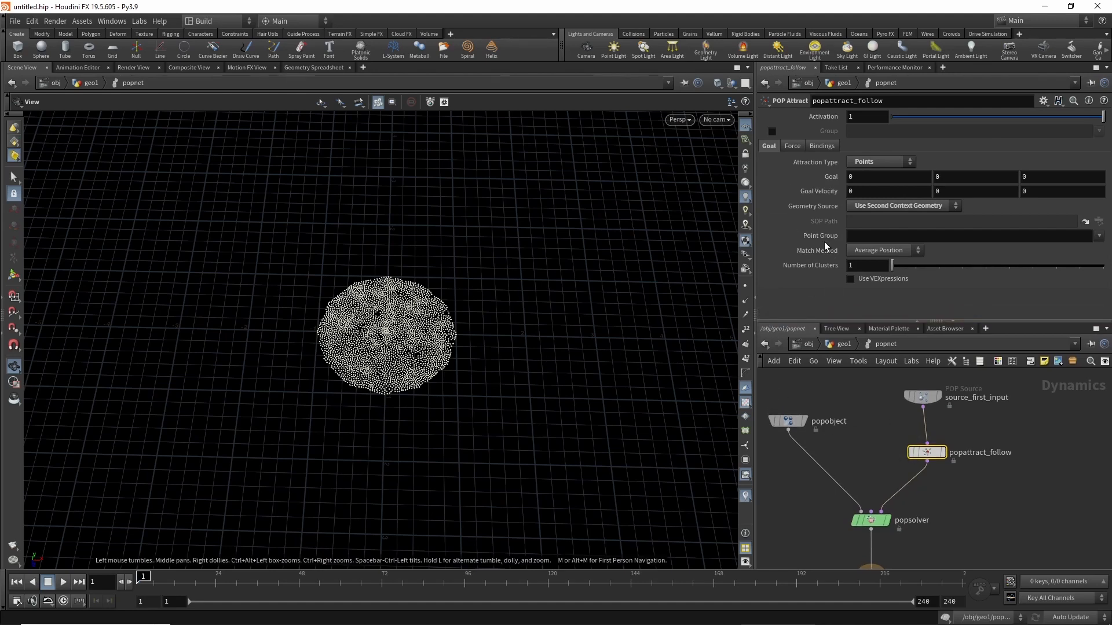
# Set popattract_follow's force method to Follow with a force scale of 10 and preview the simulation from frame 1.
pyautogui.click(791, 149)
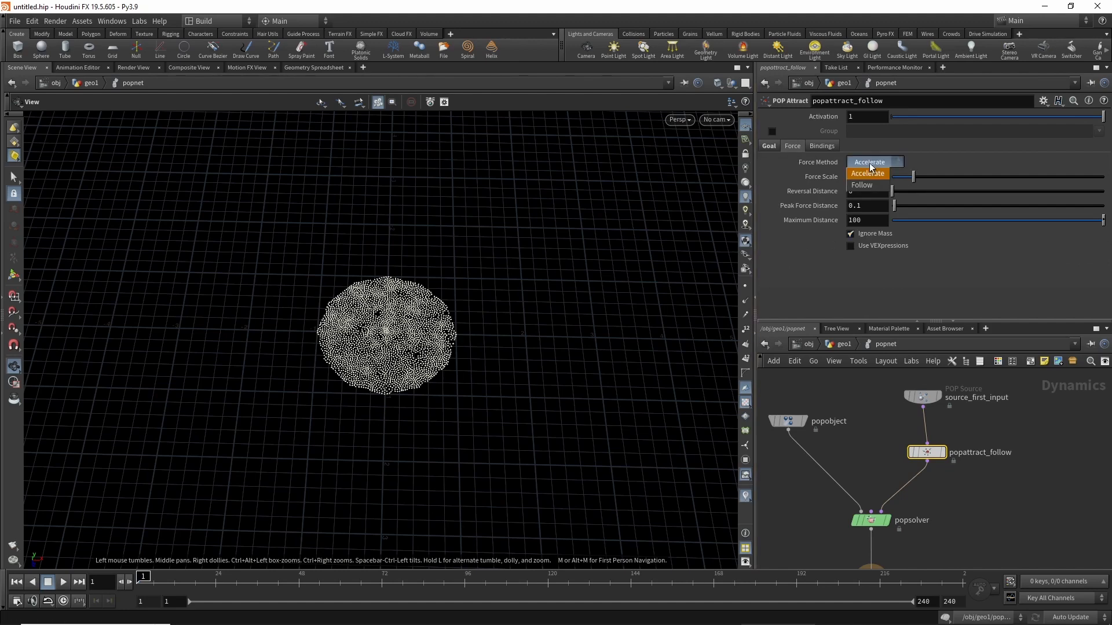
pyautogui.click(865, 185)
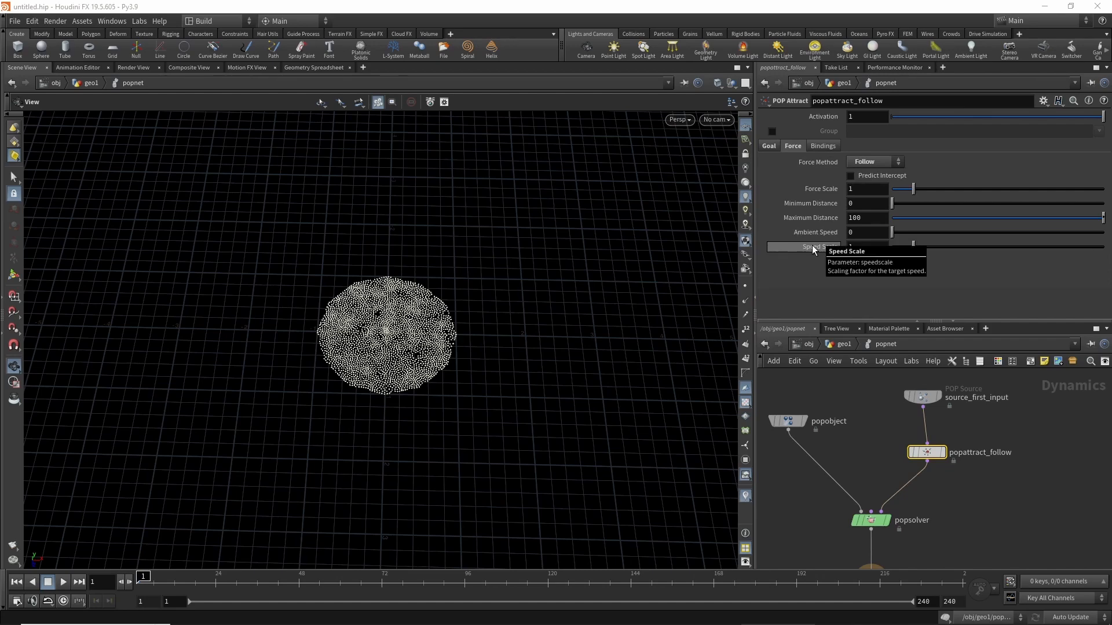
pyautogui.click(862, 191)
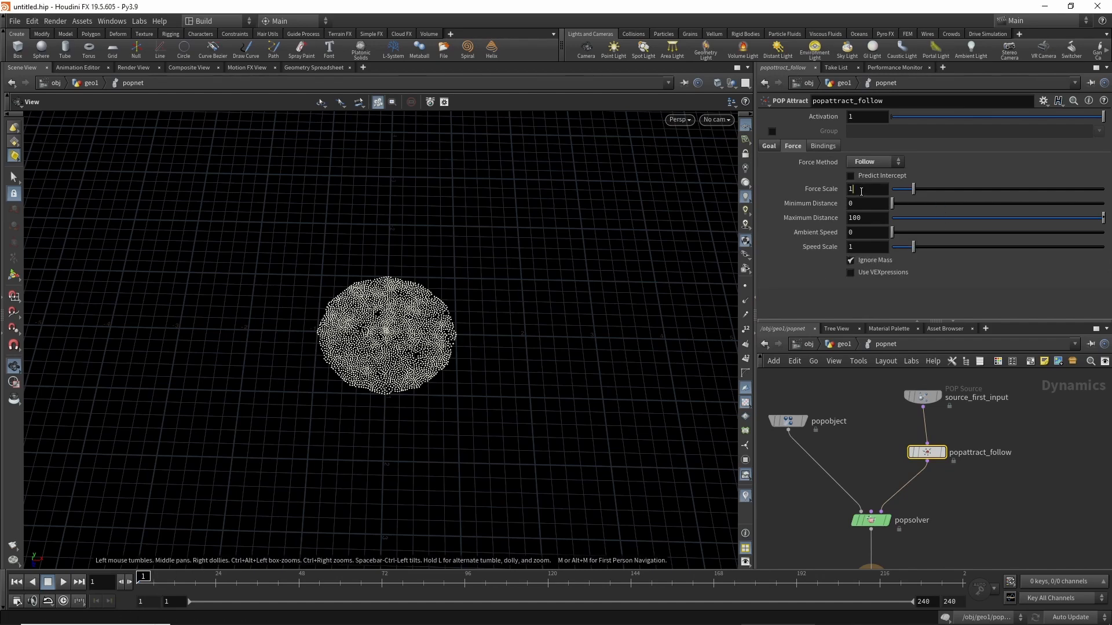
pyautogui.write('0')
pyautogui.press('Return')
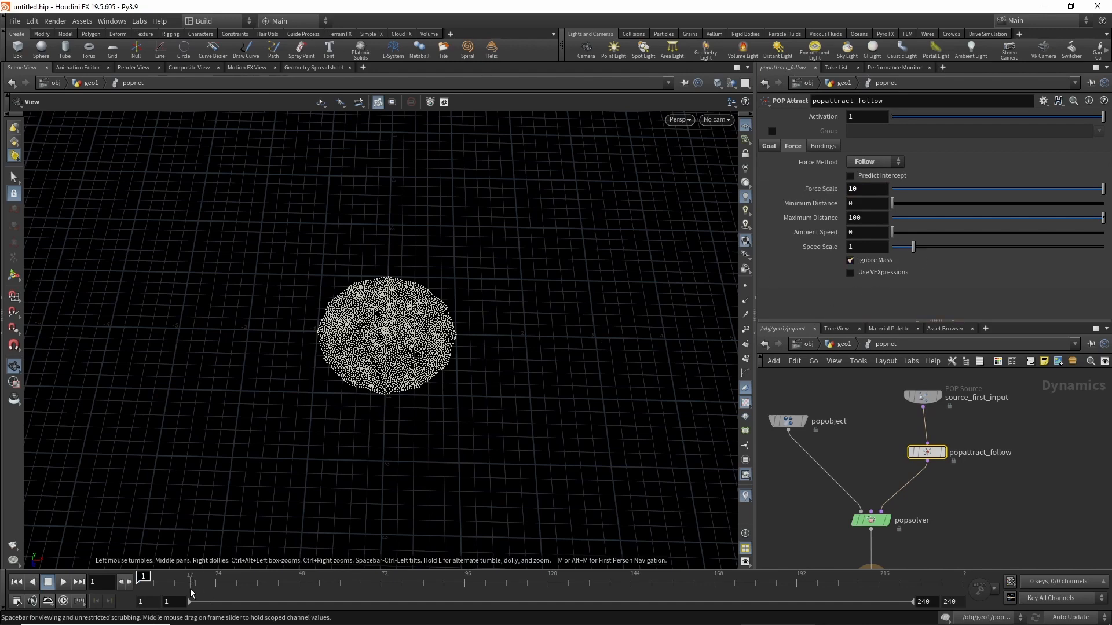
pyautogui.moveTo(143, 579)
pyautogui.mouseDown()
pyautogui.moveTo(312, 576)
pyautogui.moveTo(143, 579)
pyautogui.mouseUp()
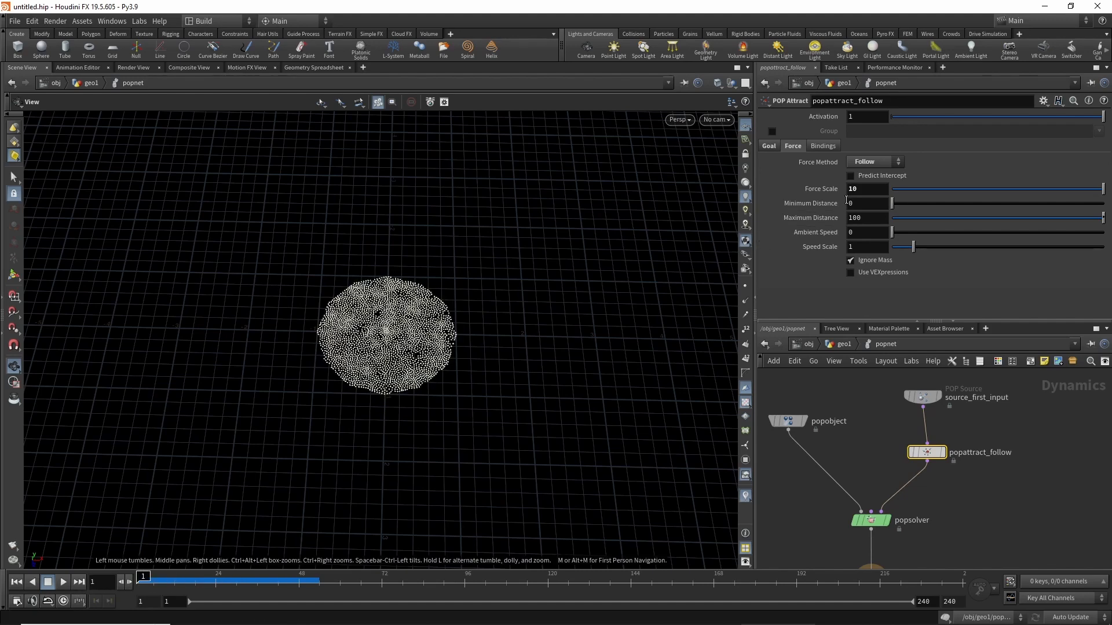
# Set the ambient speed of popattract_follow to 1.
pyautogui.click(872, 233)
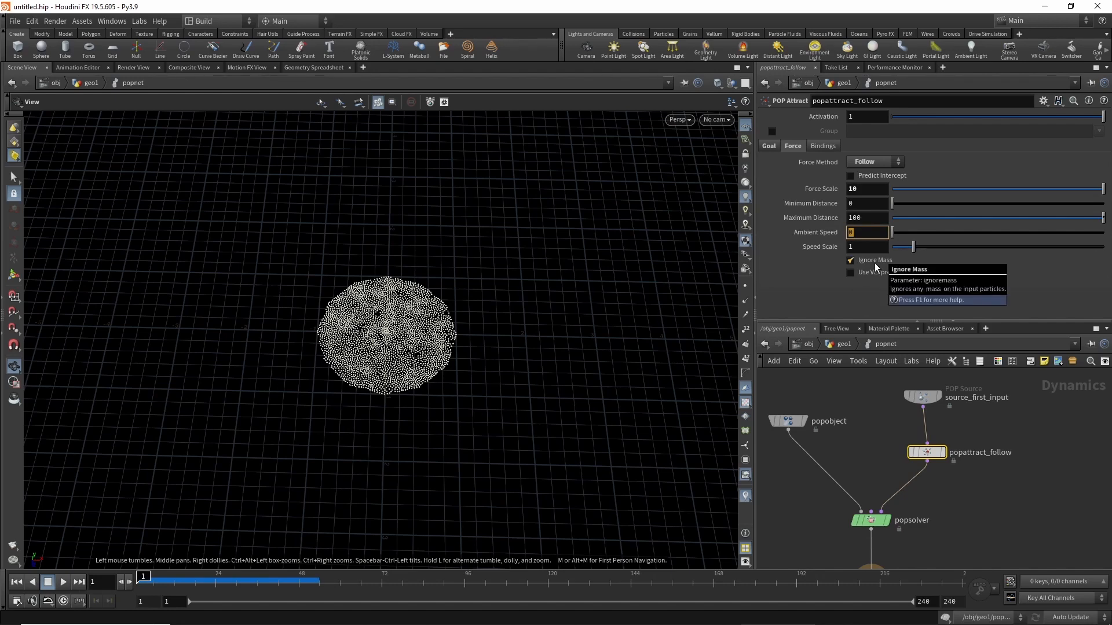
pyautogui.write('1')
pyautogui.press('Return')
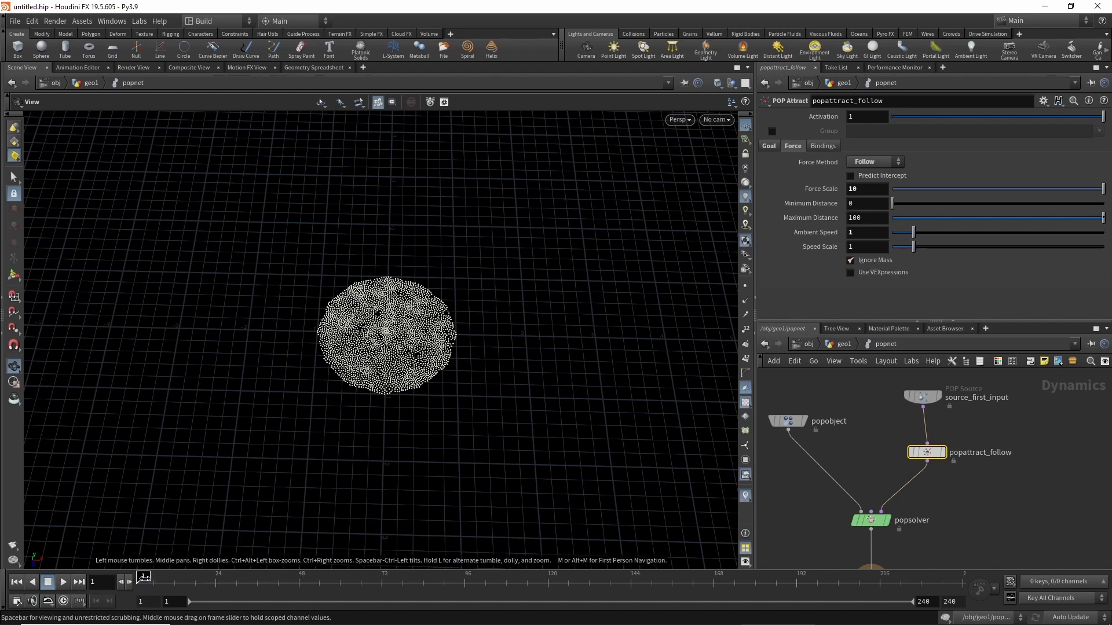
# Preview the simulation with the current ambient speed across the timeline, ending back at frame 1.
pyautogui.click(189, 578)
pyautogui.moveTo(188, 578); pyautogui.dragTo(465, 575)
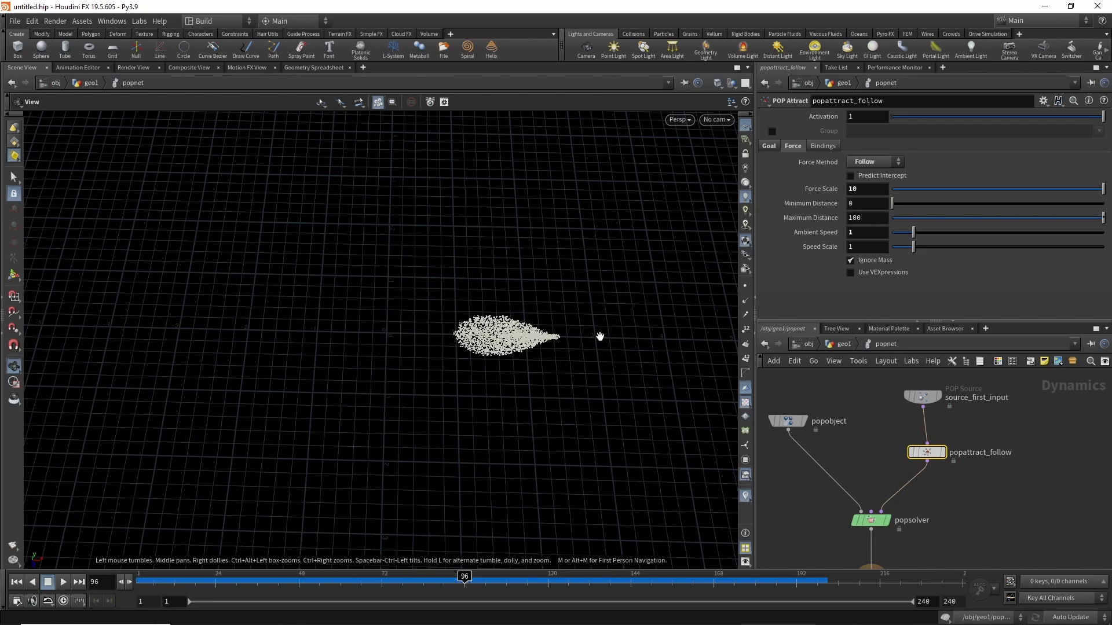
pyautogui.moveTo(209, 577)
pyautogui.mouseDown()
pyautogui.moveTo(288, 577)
pyautogui.moveTo(142, 576)
pyautogui.mouseUp()
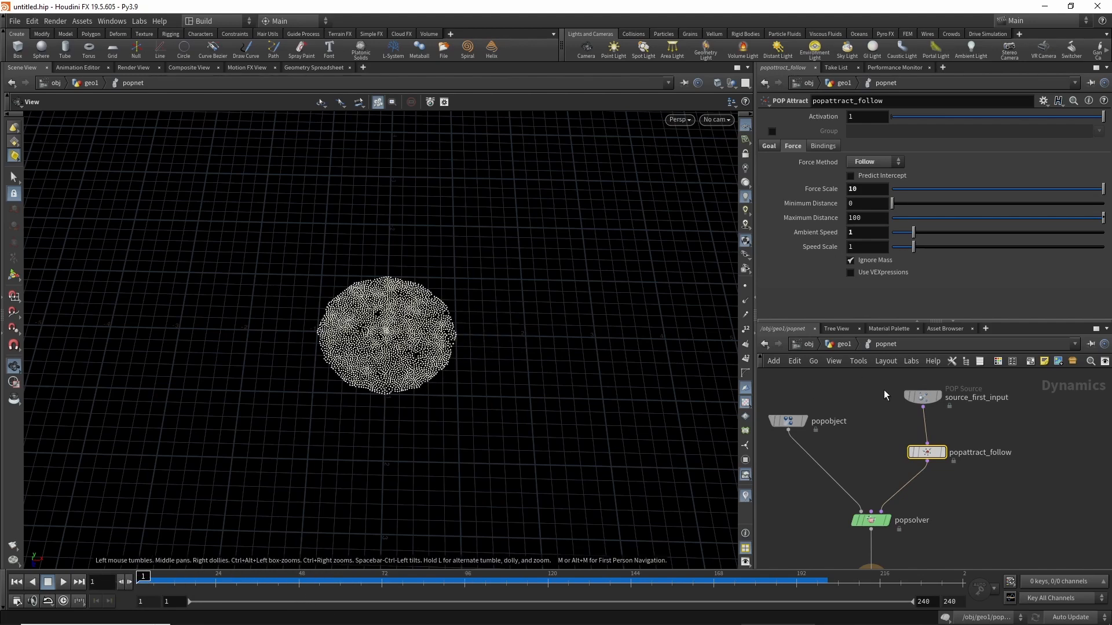
# Return to the geo1 level, move the popnet node slightly lower and pin the scene view to geo1.
pyautogui.click(840, 344)
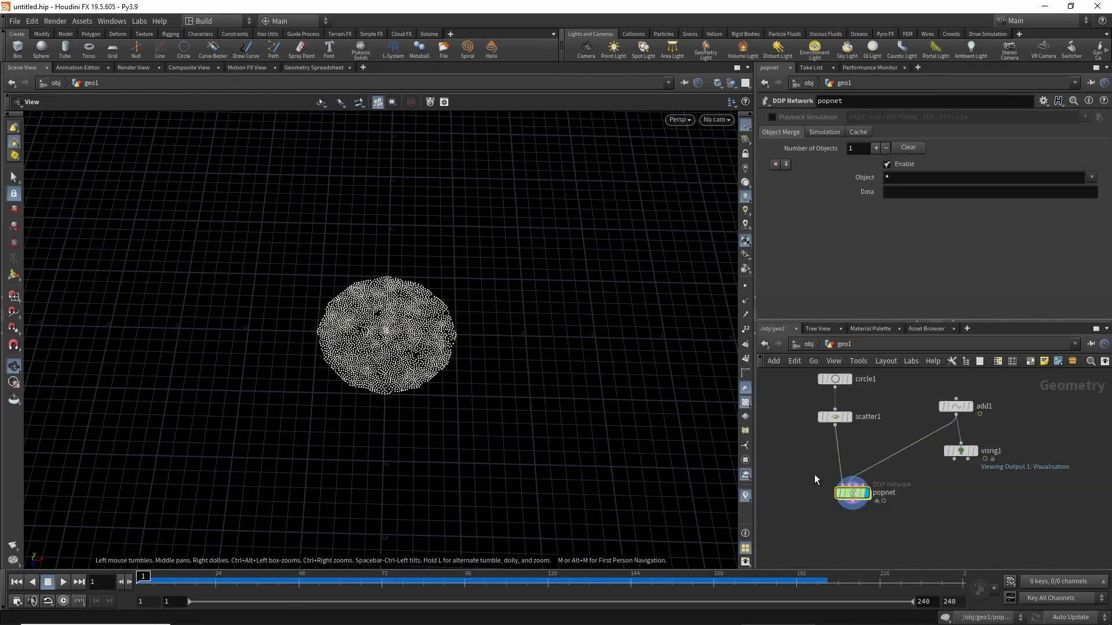
pyautogui.moveTo(852, 495); pyautogui.dragTo(854, 504)
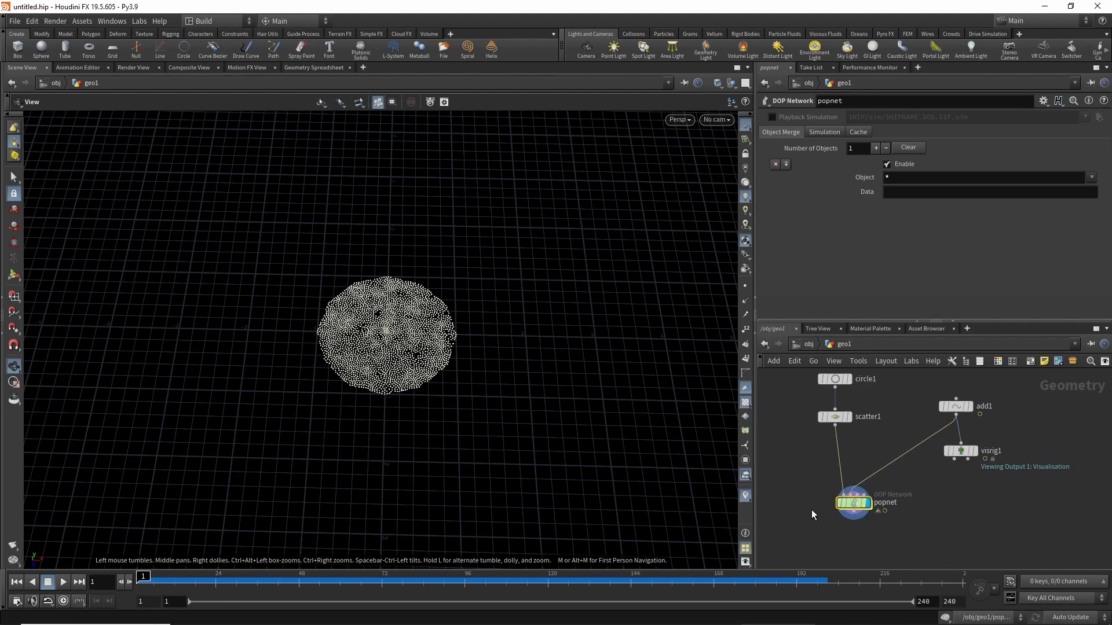
pyautogui.click(687, 82)
# Turn on the template display of visrig1 so its rig marker shows together with the popnet particles.
pyautogui.moveTo(836, 487)
pyautogui.moveTo(678, 624)
pyautogui.moveTo(960, 453)
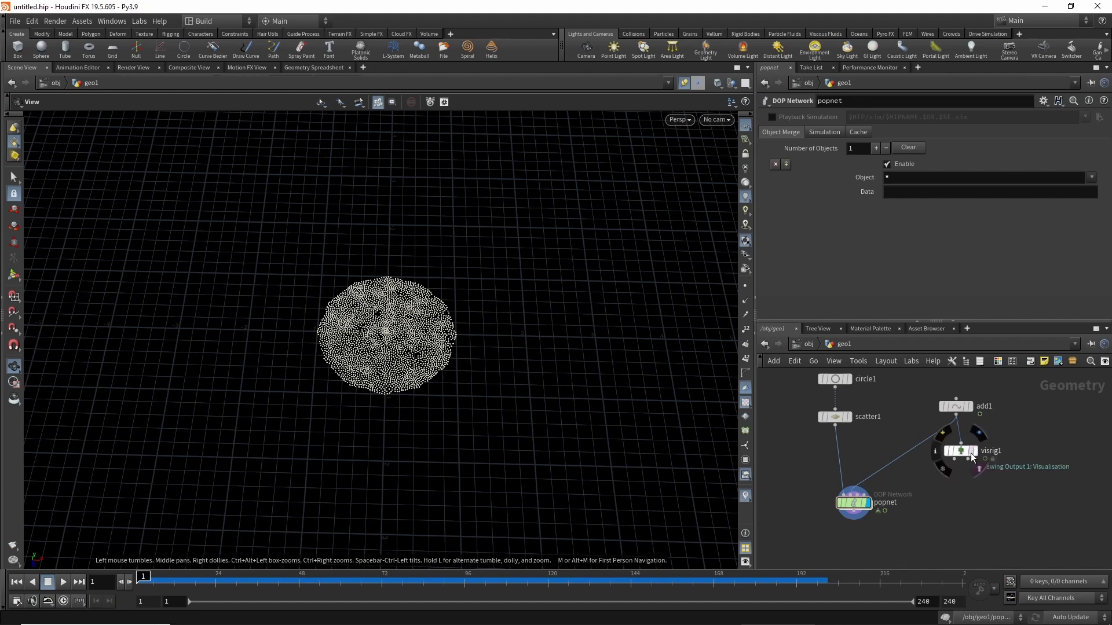
pyautogui.click(971, 453)
pyautogui.moveTo(410, 336); pyautogui.dragTo(405, 326)
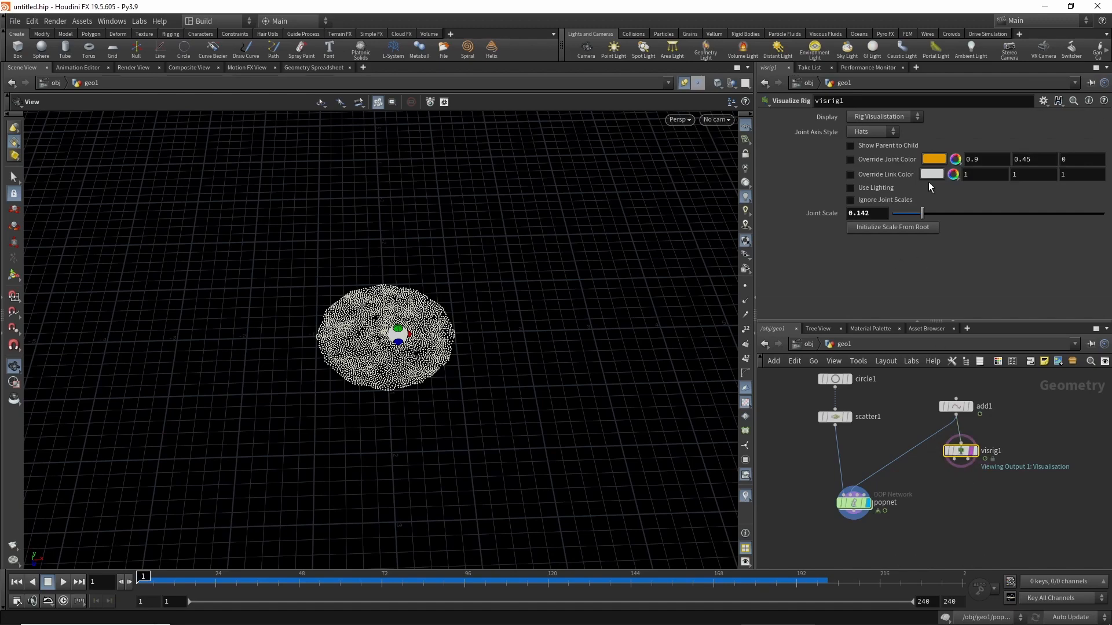
# Enable Override Joint Color on visrig1 and preview the marker's movement with the particles from frame 1.
pyautogui.click(850, 160)
pyautogui.scroll(2, 420, 347)
pyautogui.moveTo(420, 347); pyautogui.dragTo(415, 355)
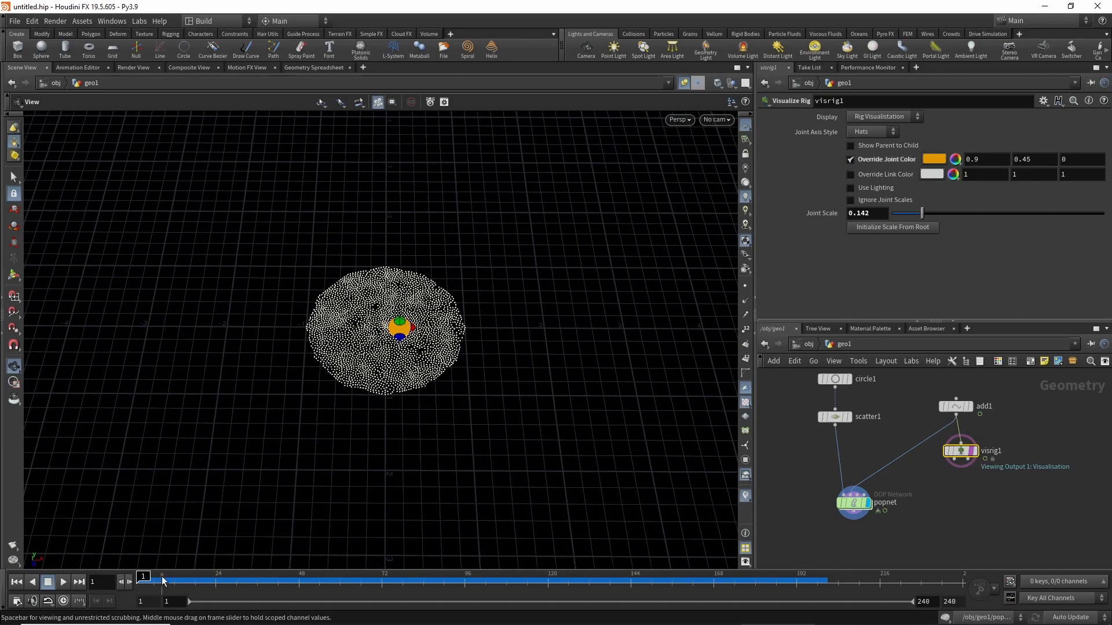
pyautogui.moveTo(163, 582); pyautogui.dragTo(30, 612)
# Go back inside the popnet and preview how the particles follow the marker, ending at frame 1.
pyautogui.click(853, 503)
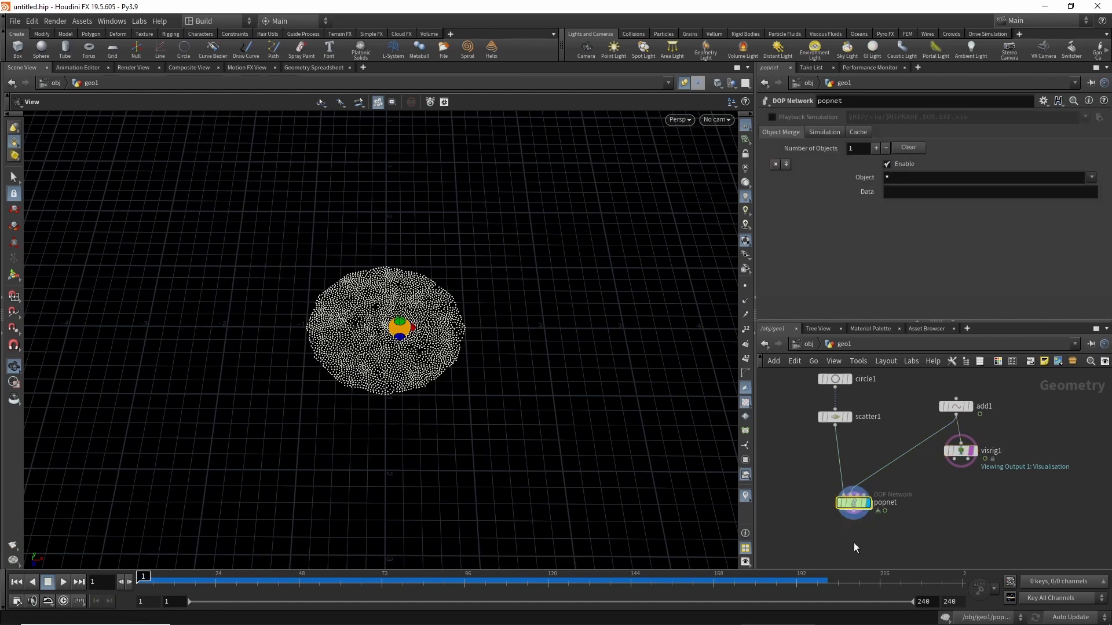
pyautogui.press('Return')
pyautogui.moveTo(804, 526); pyautogui.dragTo(814, 494, button='middle')
pyautogui.moveTo(151, 582); pyautogui.dragTo(443, 544)
pyautogui.moveTo(471, 388); pyautogui.dragTo(345, 435, button='right')
pyautogui.moveTo(346, 435); pyautogui.dragTo(405, 440)
pyautogui.moveTo(233, 583); pyautogui.dragTo(87, 607)
# Test popattract_follow with a speed scale of 10, previewing it at ambient speed 1 and at ambient speed 5.
pyautogui.moveTo(851, 429); pyautogui.dragTo(842, 462, button='middle')
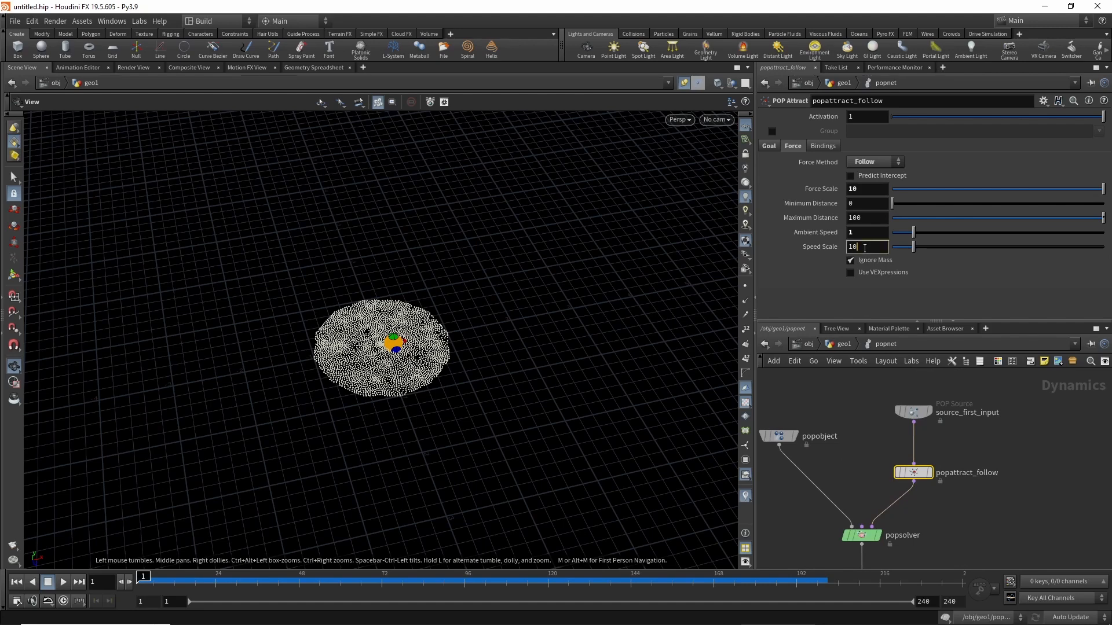
pyautogui.moveTo(166, 576); pyautogui.dragTo(654, 532)
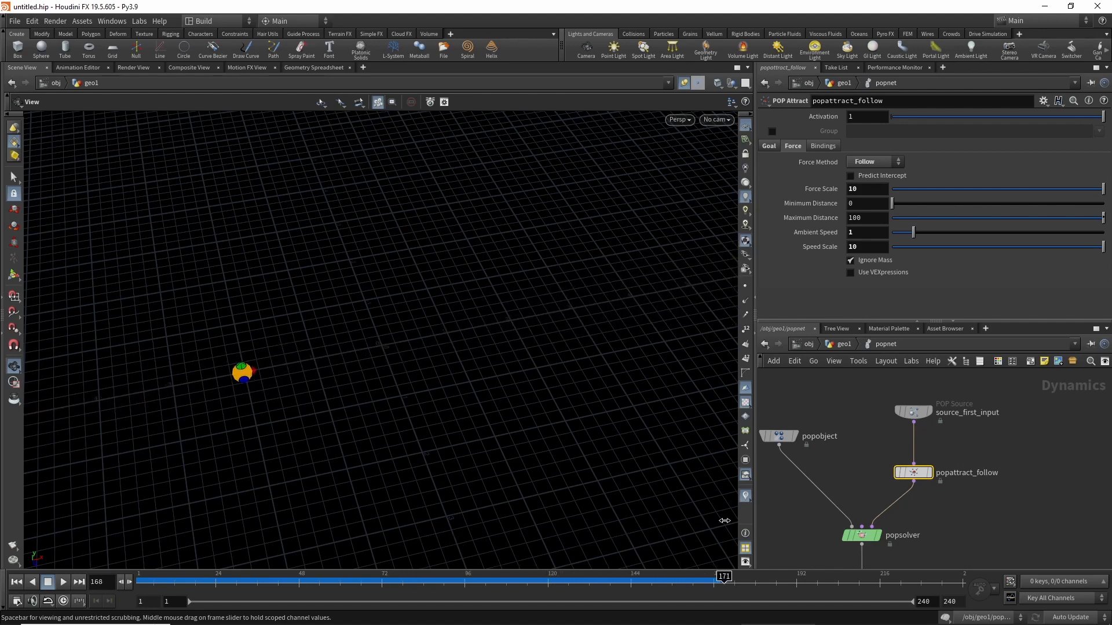
pyautogui.moveTo(724, 520); pyautogui.dragTo(137, 559)
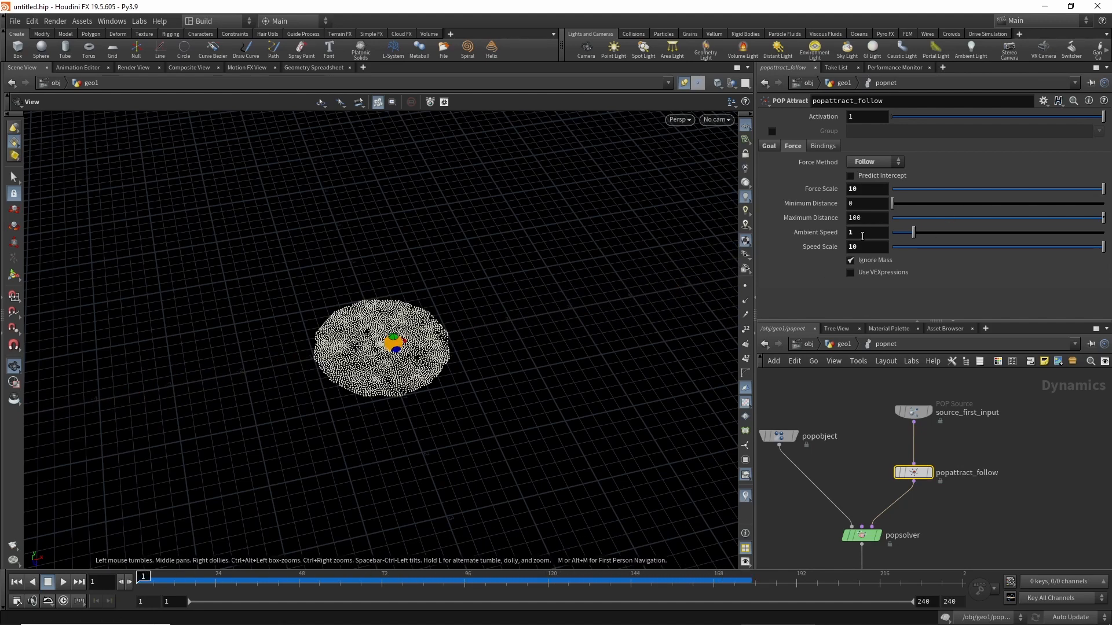
pyautogui.press('Return')
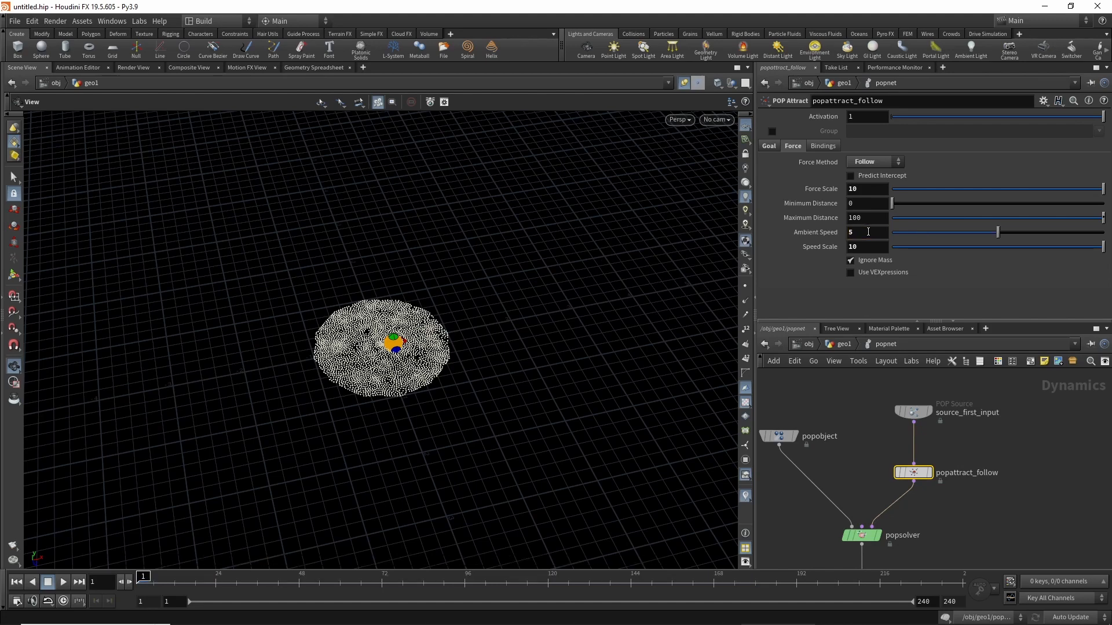
pyautogui.moveTo(143, 577)
pyautogui.mouseDown()
pyautogui.moveTo(240, 576)
pyautogui.moveTo(367, 548)
pyautogui.moveTo(546, 536)
pyautogui.moveTo(401, 540)
pyautogui.moveTo(330, 570)
pyautogui.moveTo(200, 579)
pyautogui.moveTo(299, 579)
pyautogui.moveTo(234, 593)
pyautogui.moveTo(156, 580)
pyautogui.mouseUp()
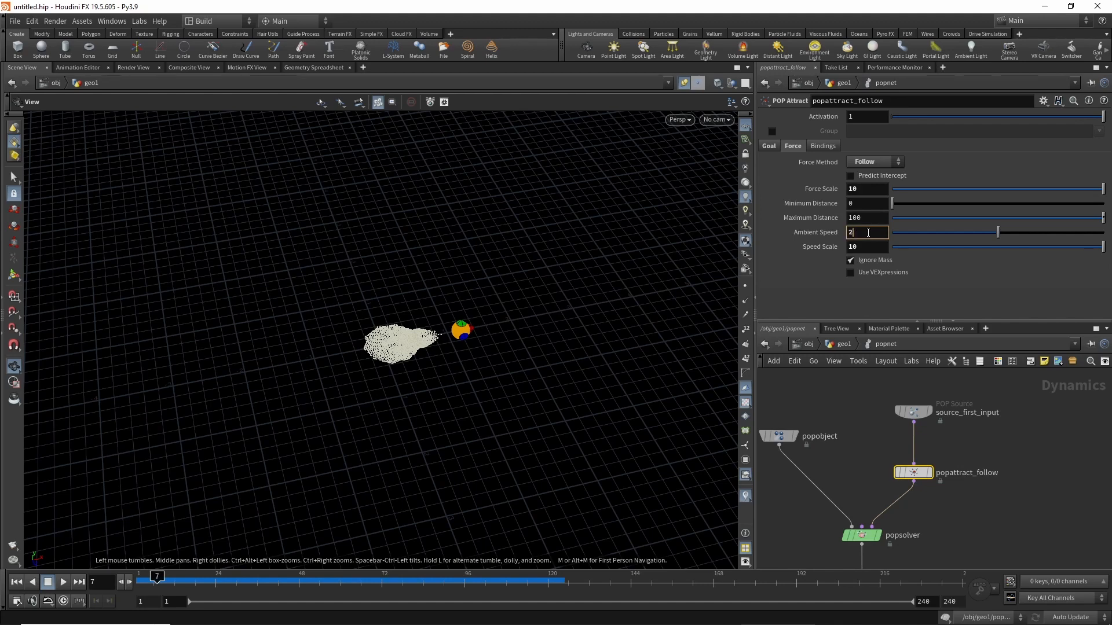
# Try an ambient speed of 2 and a speed scale of 5 on popattract_follow, then preview the simulation.
pyautogui.press('Return')
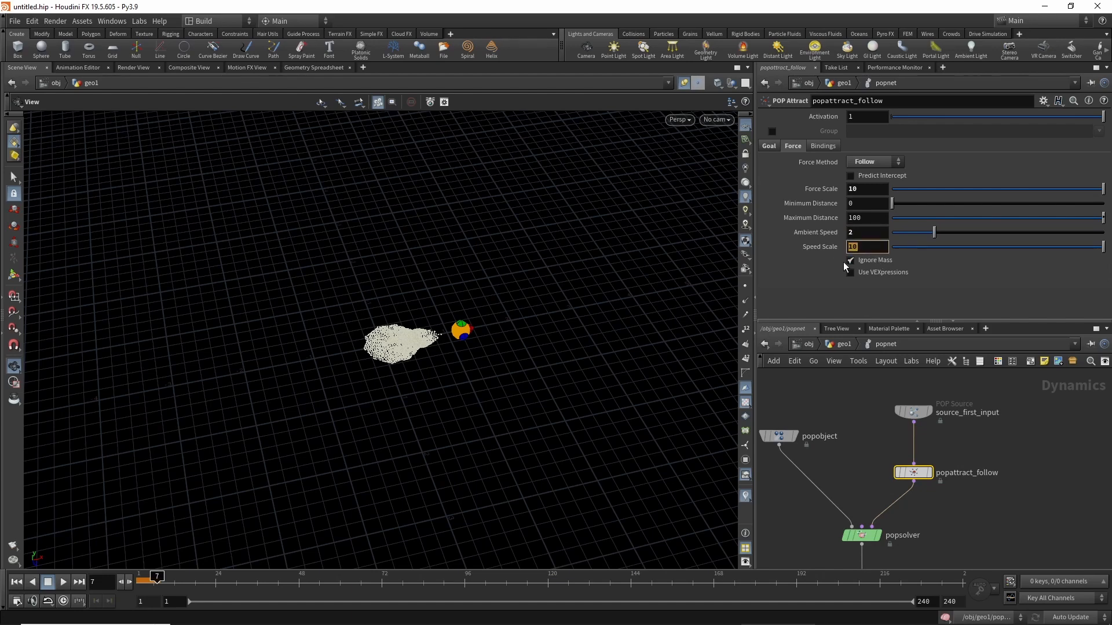
pyautogui.moveTo(183, 578); pyautogui.dragTo(322, 564)
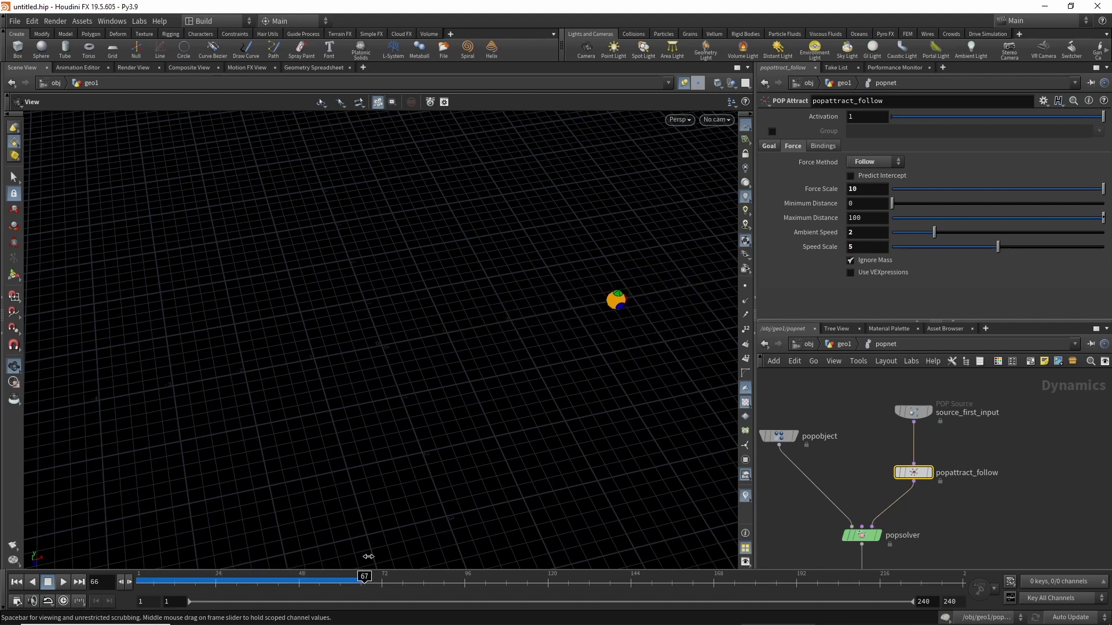
pyautogui.moveTo(425, 552); pyautogui.dragTo(488, 565)
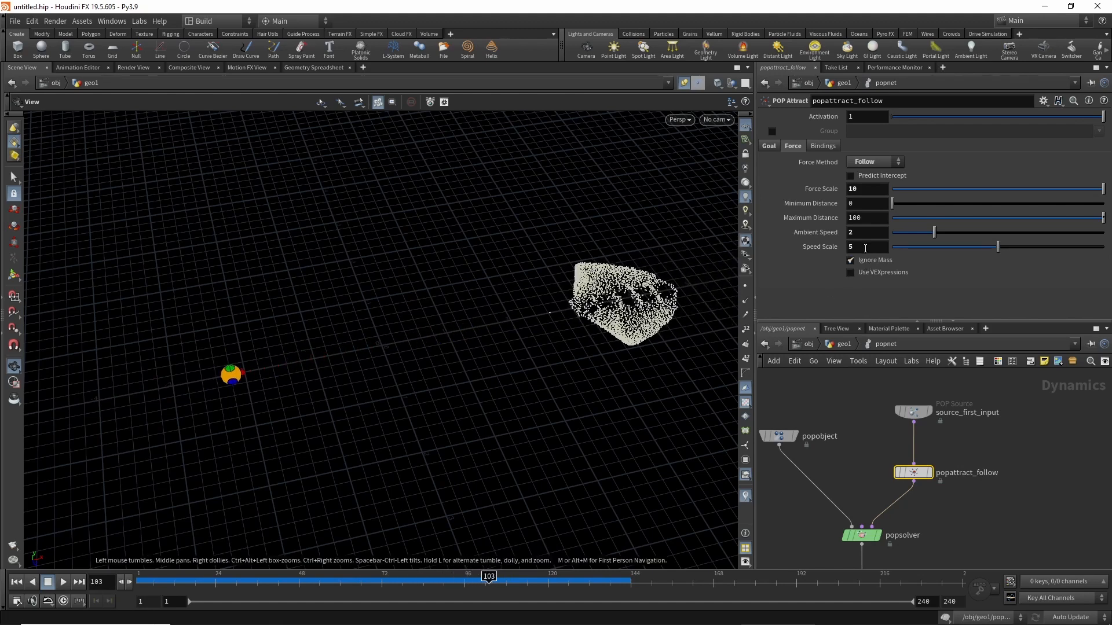
# Try a speed scale of 6 on popattract_follow and preview the simulation, returning to frame 1.
pyautogui.press('Return')
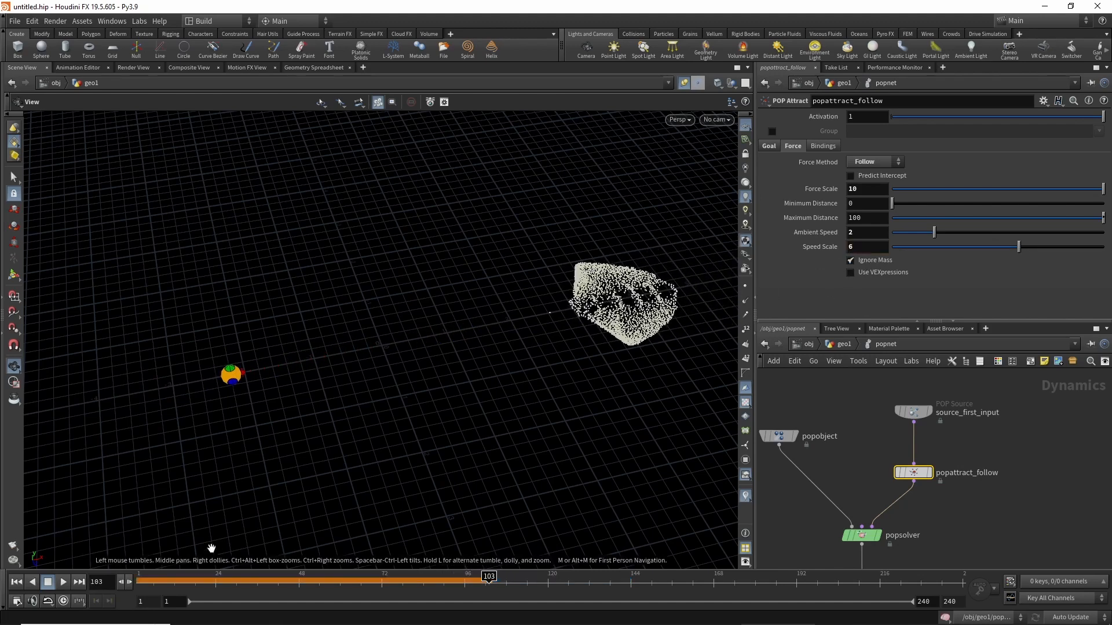
pyautogui.moveTo(191, 575); pyautogui.dragTo(312, 565)
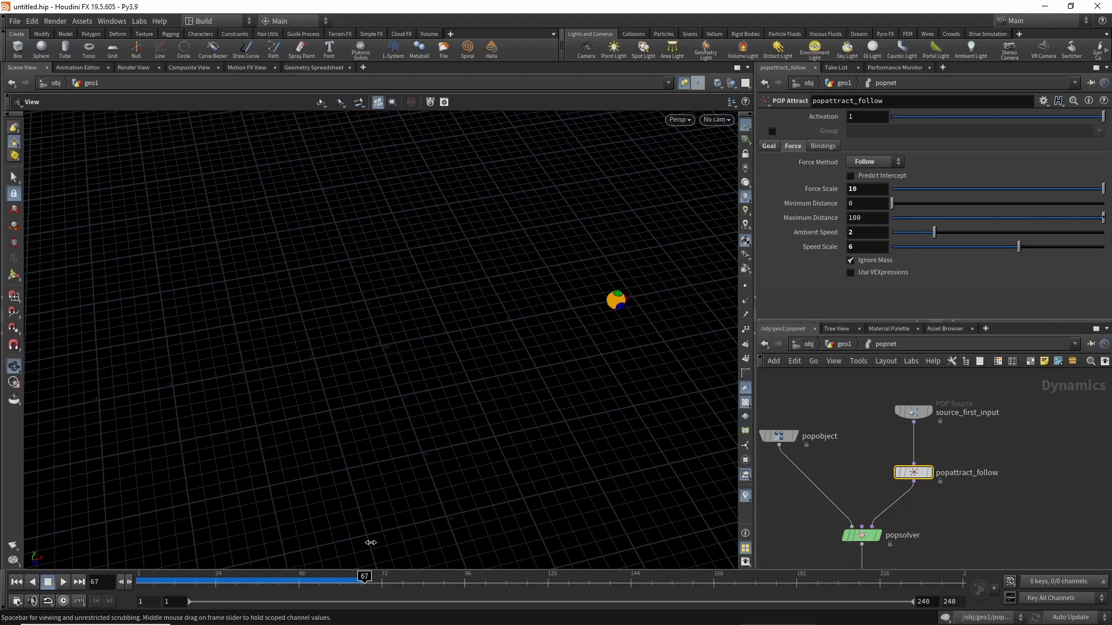
pyautogui.moveTo(371, 542); pyautogui.dragTo(139, 556)
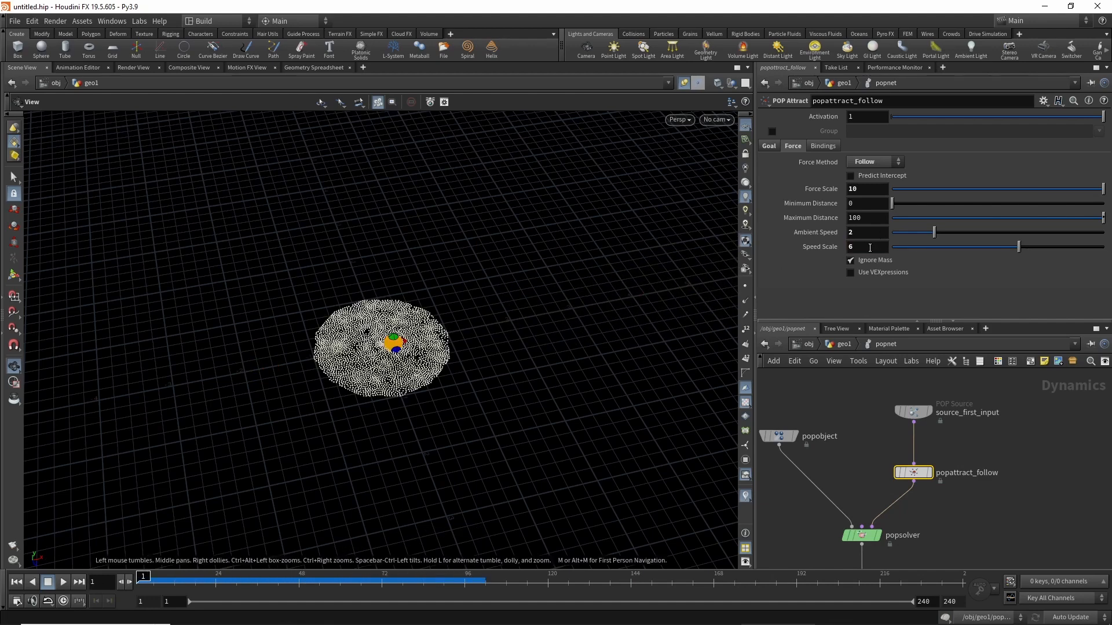
# Try a speed scale of 7 and an ambient speed of 3 on popattract_follow, then preview the simulation.
pyautogui.write('7')
pyautogui.hotkey('shift', 'Tab')
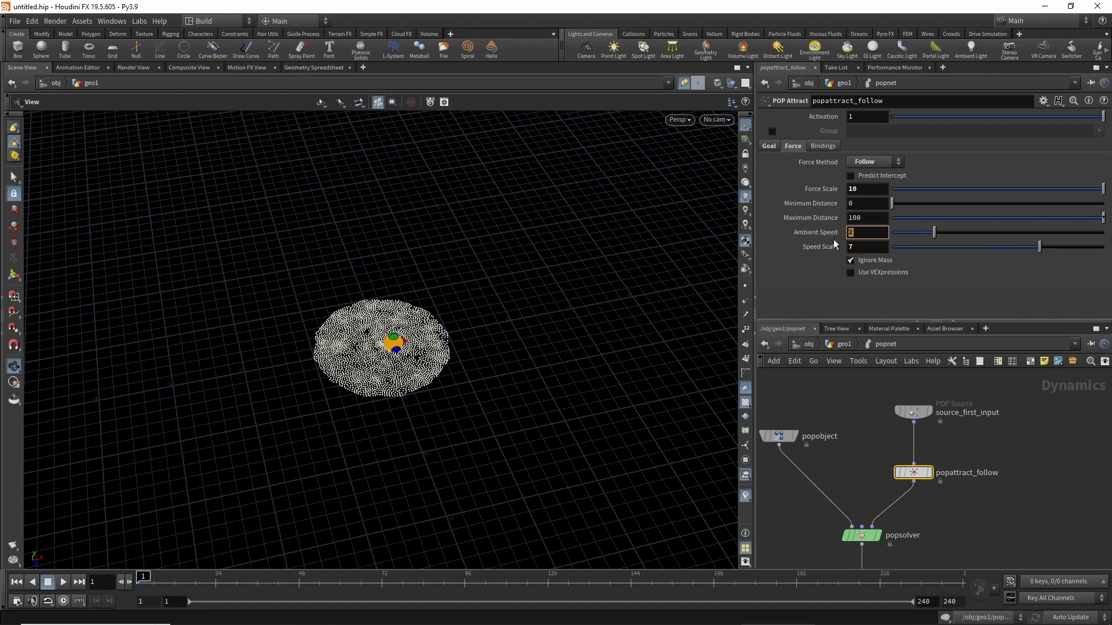
pyautogui.write('3')
pyautogui.press('Return')
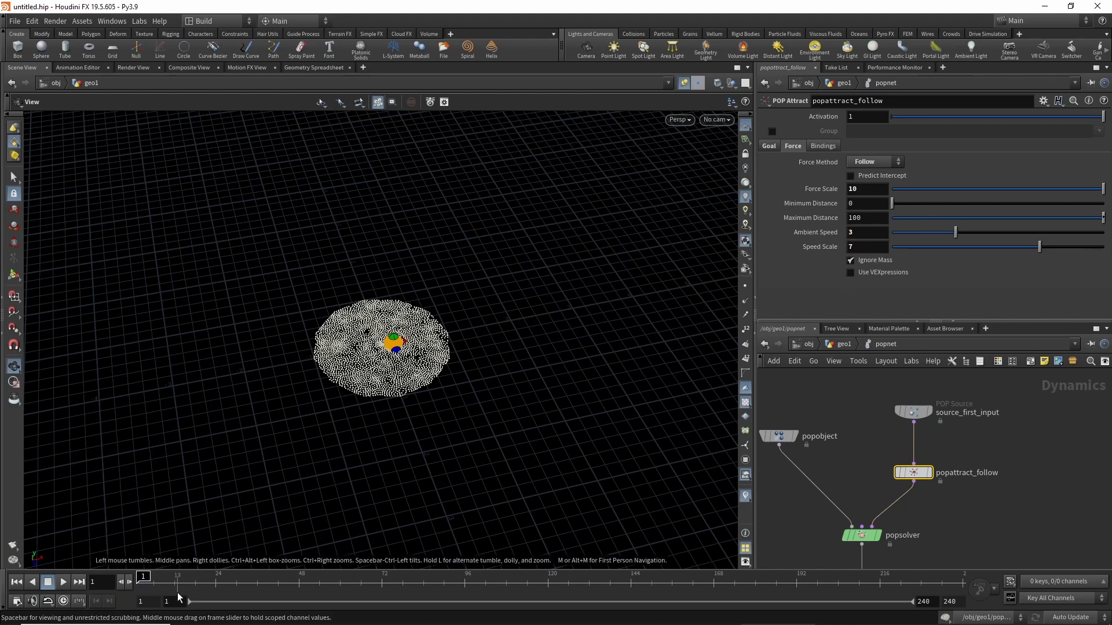
pyautogui.moveTo(142, 576); pyautogui.dragTo(139, 544)
# Lower popattract_follow's ambient speed to 2.5 and preview the simulation.
pyautogui.moveTo(954, 231); pyautogui.dragTo(942, 230)
pyautogui.click(867, 237)
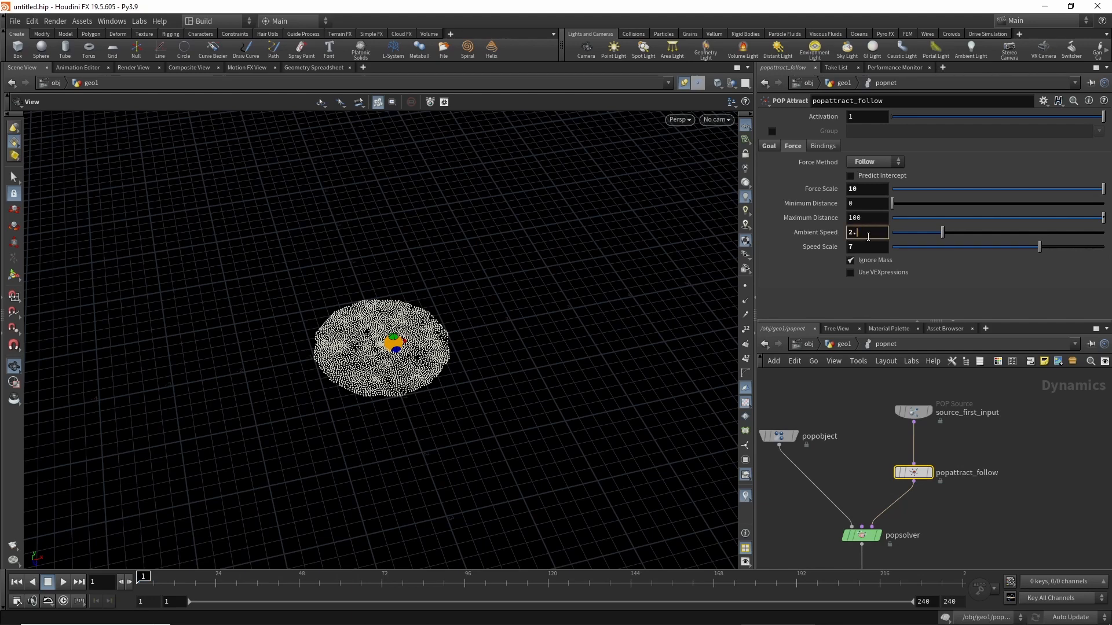
pyautogui.moveTo(180, 559)
pyautogui.mouseDown()
pyautogui.moveTo(579, 550)
pyautogui.moveTo(275, 564)
pyautogui.moveTo(608, 571)
pyautogui.moveTo(887, 546)
pyautogui.moveTo(767, 559)
pyautogui.moveTo(784, 563)
pyautogui.moveTo(147, 547)
pyautogui.moveTo(167, 547)
pyautogui.mouseUp()
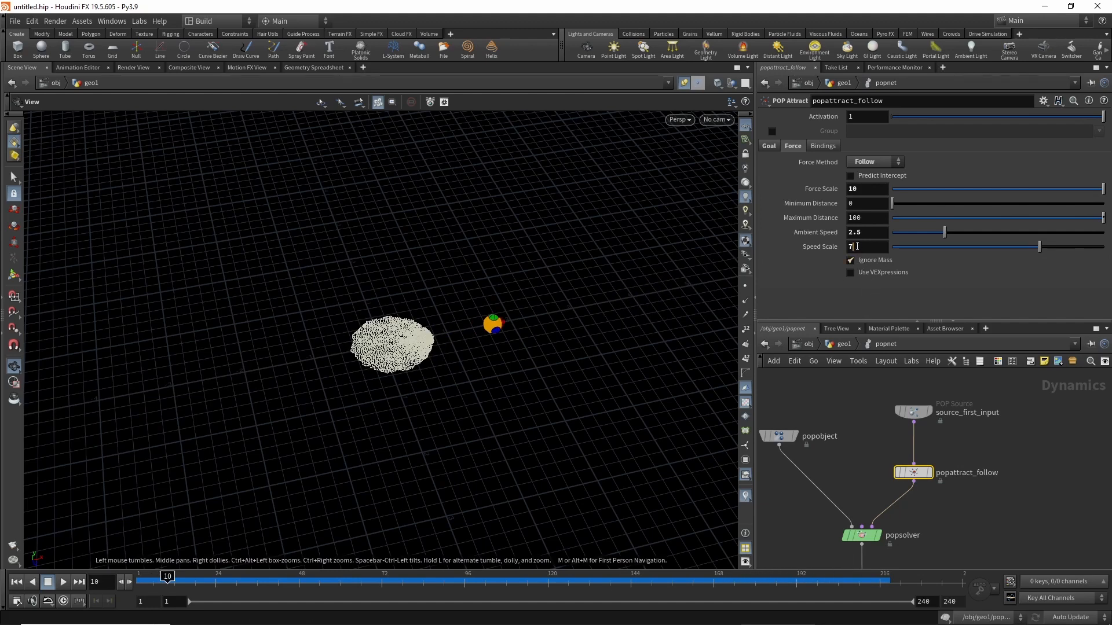
# Set popattract_follow's speed scale to 6 and preview the particles over the timeline.
pyautogui.write('6')
pyautogui.press('Return')
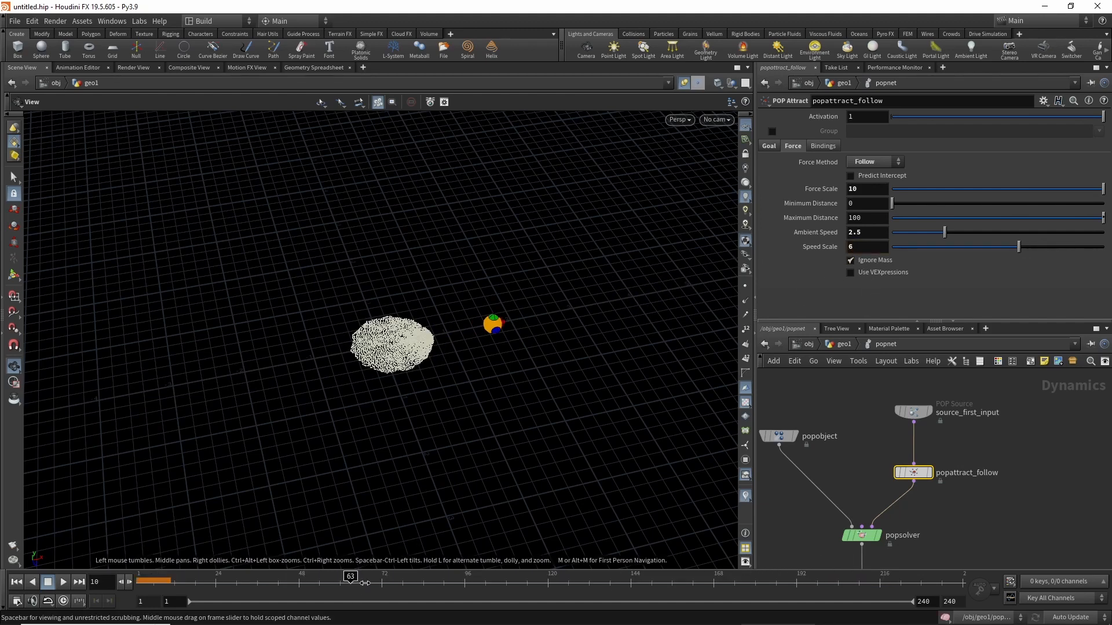
pyautogui.moveTo(364, 583); pyautogui.dragTo(664, 533)
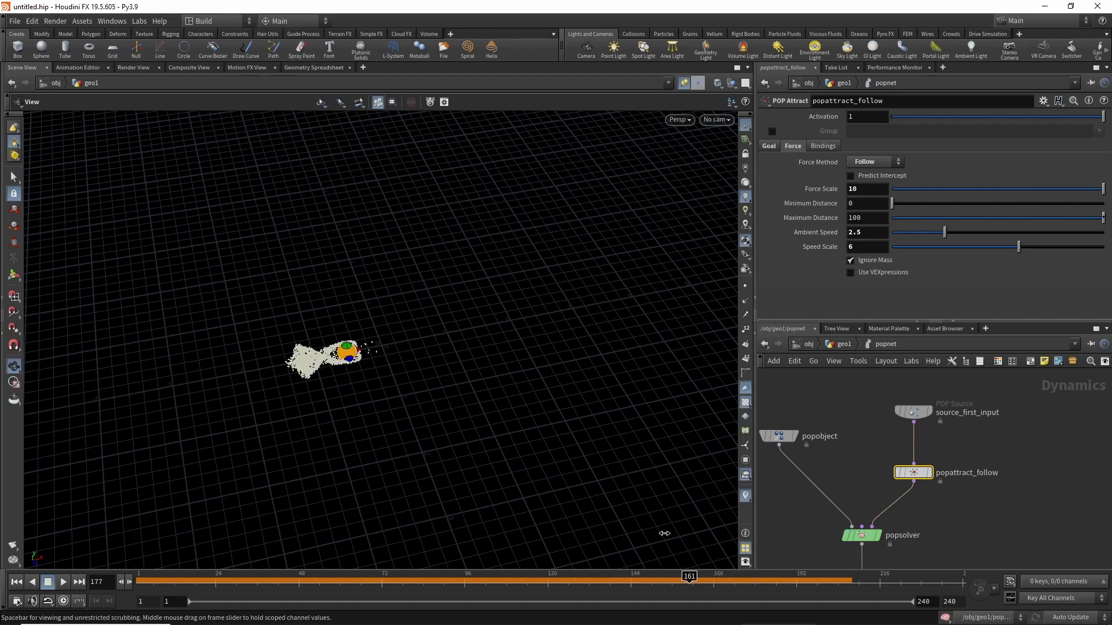
# Return to frame 1, set popattract_follow's ambient speed to 2 and preview the simulation.
pyautogui.hotkey('ctrl', 'Up')
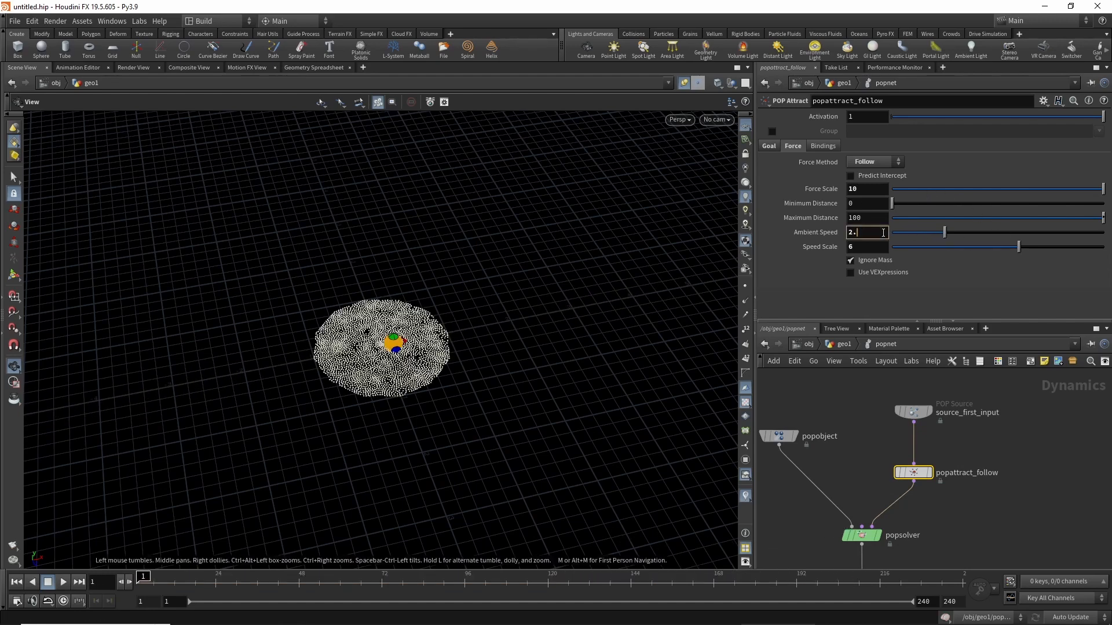
pyautogui.press('Return')
pyautogui.moveTo(169, 581); pyautogui.dragTo(138, 550)
# Add a POP Force node and insert it between source_first_input and popattract_follow.
pyautogui.moveTo(921, 479); pyautogui.dragTo(908, 436, button='middle')
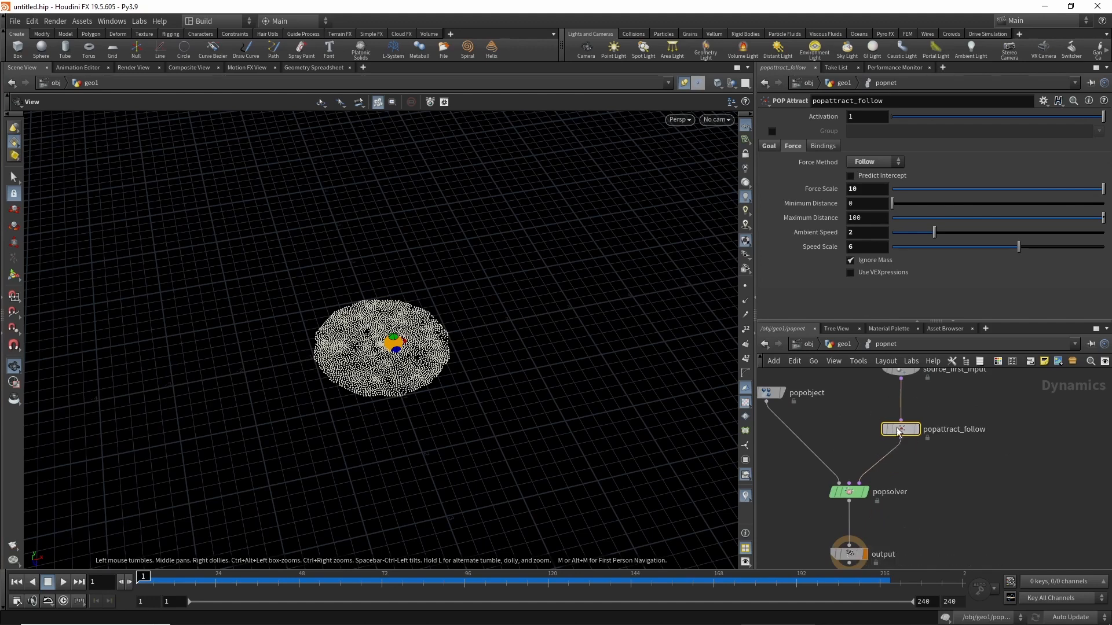
pyautogui.moveTo(899, 431); pyautogui.dragTo(899, 424)
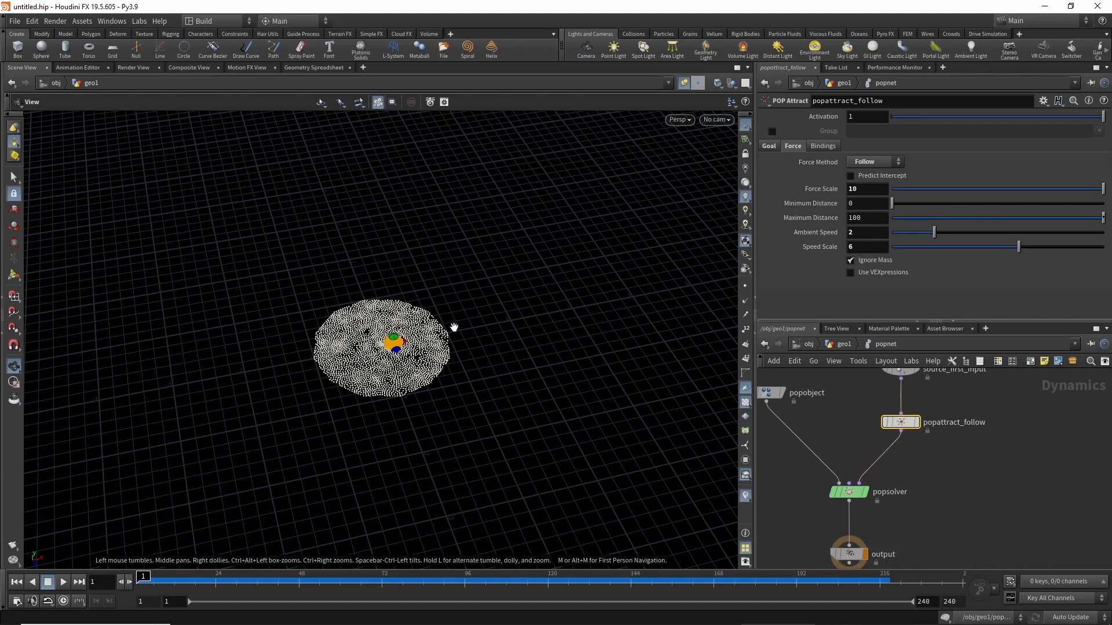
pyautogui.moveTo(841, 408); pyautogui.dragTo(842, 427, button='middle')
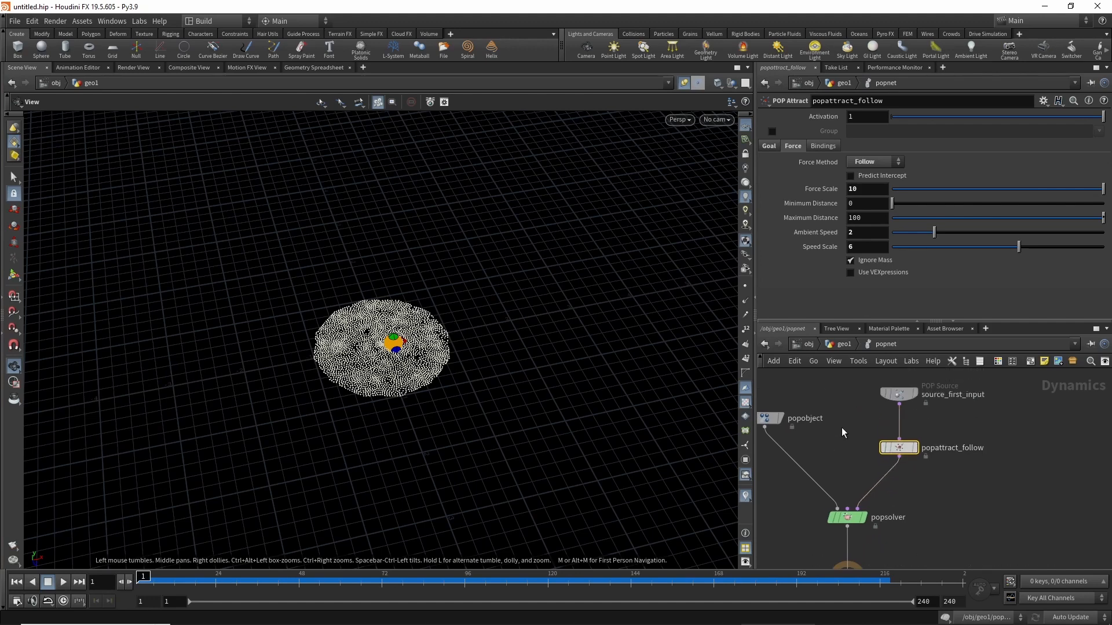
pyautogui.press('Tab')
pyautogui.write('pof')
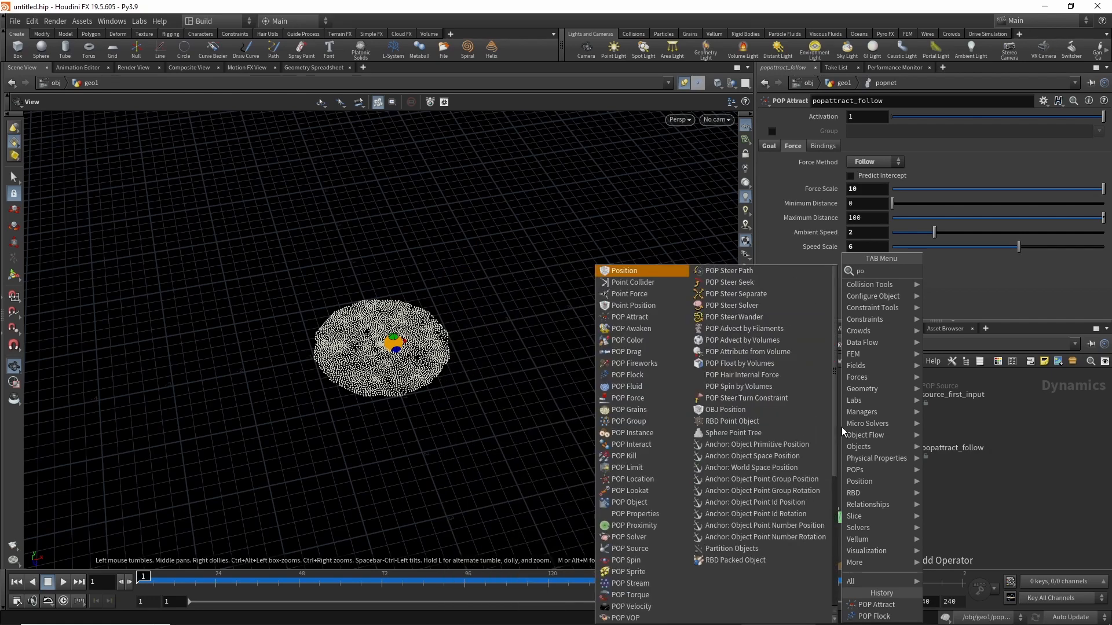
pyautogui.press('Down')
pyautogui.press('Down')
pyautogui.press('Down')
pyautogui.press('Down')
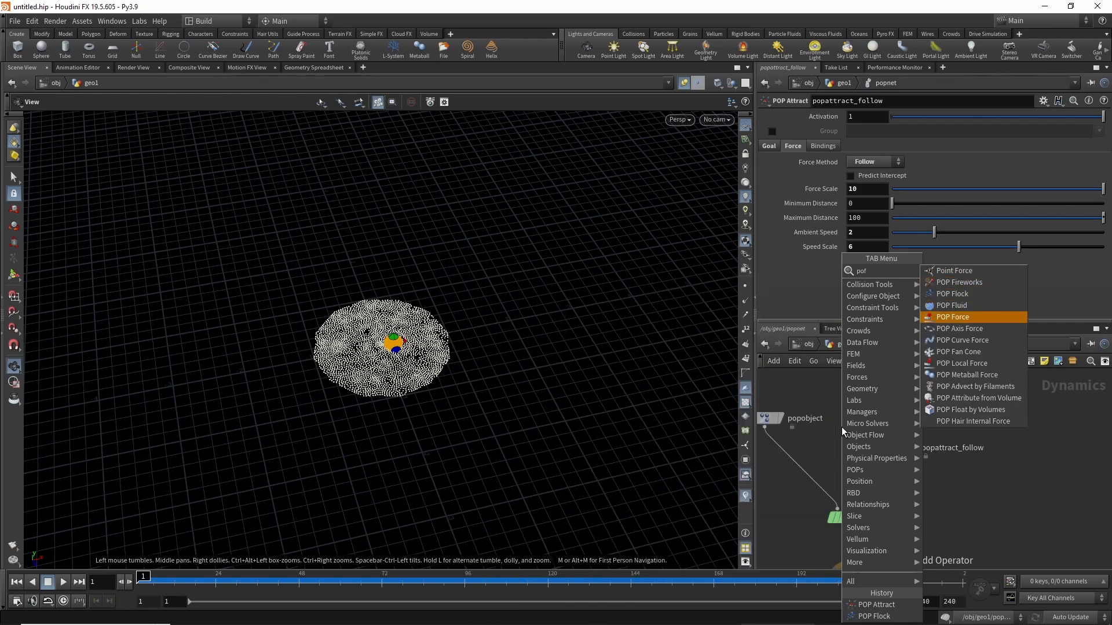
pyautogui.press('Return')
pyautogui.click(901, 426)
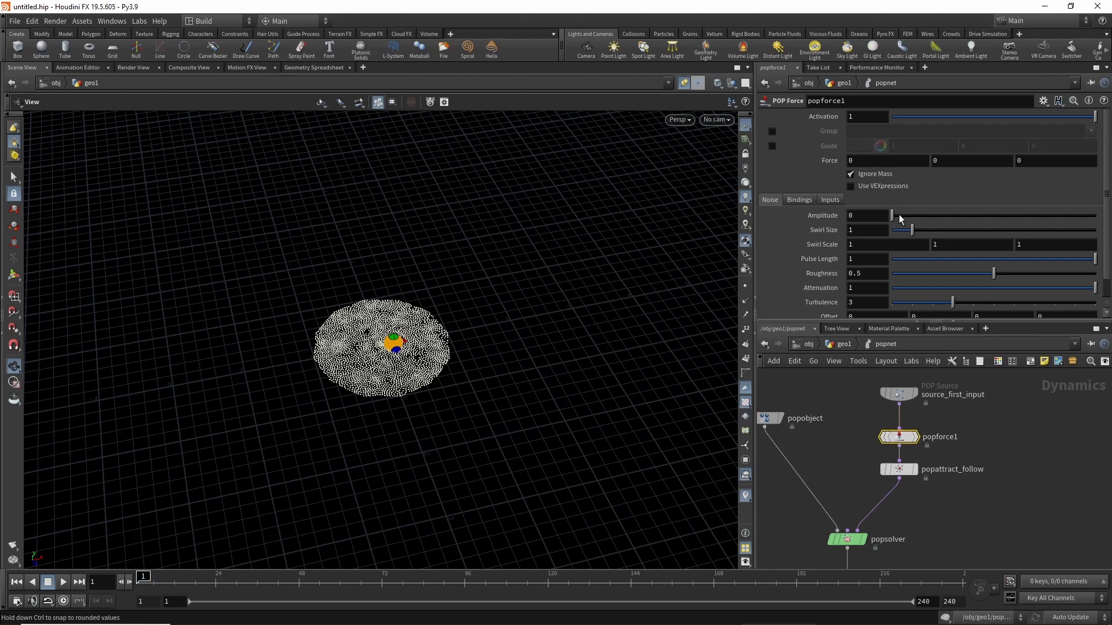
# Set the POP Force node's noise amplitude to 1.65 and preview its effect on the particles from several angles.
pyautogui.moveTo(144, 579); pyautogui.dragTo(263, 548)
pyautogui.moveTo(538, 303); pyautogui.dragTo(468, 353)
pyautogui.click(925, 217)
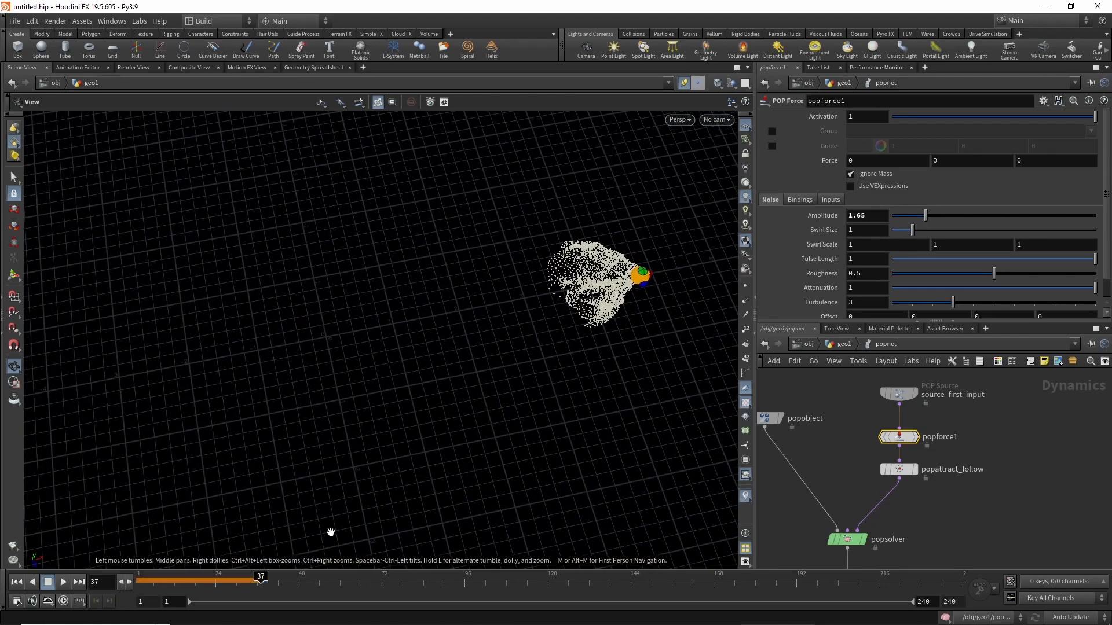
pyautogui.moveTo(249, 564); pyautogui.dragTo(324, 552)
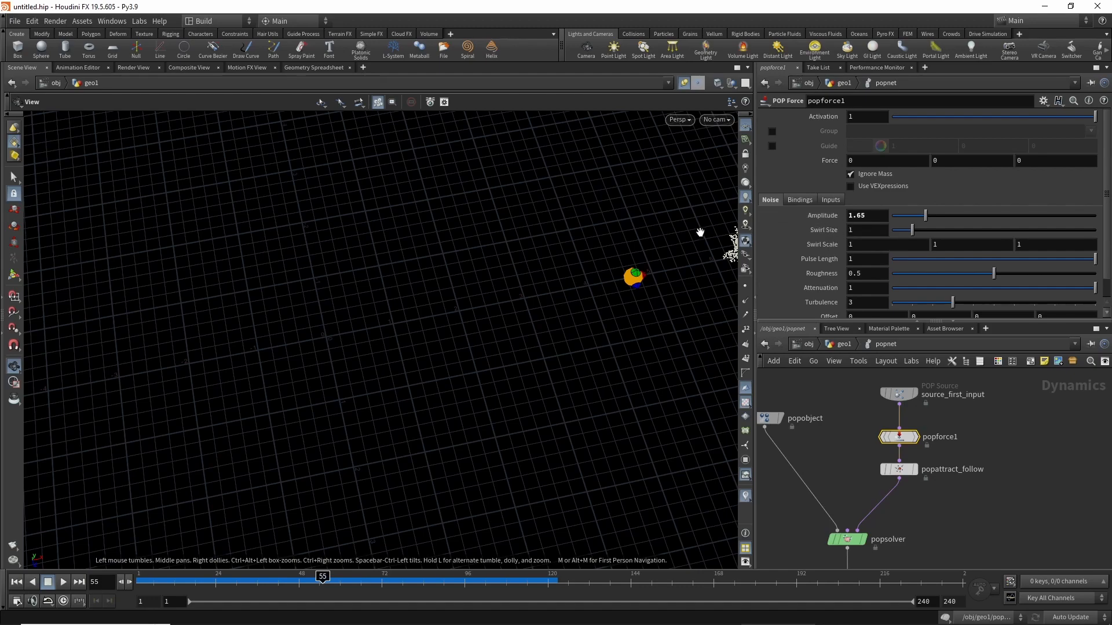
pyautogui.moveTo(699, 232); pyautogui.dragTo(577, 267)
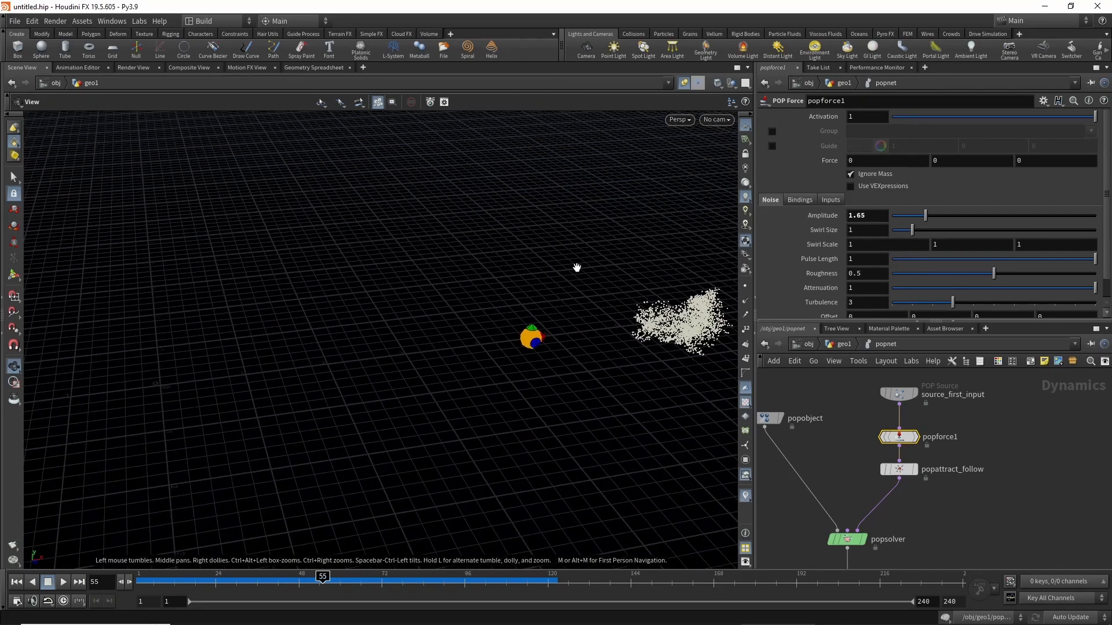
# Set the POP Force node's noise amplitude to 5.1, preview the particle motion over the timeline from several angles, and return to frame 1.
pyautogui.scroll(-3, 576, 268)
pyautogui.moveTo(577, 268); pyautogui.dragTo(526, 268, button='middle')
pyautogui.moveTo(251, 581); pyautogui.dragTo(278, 579)
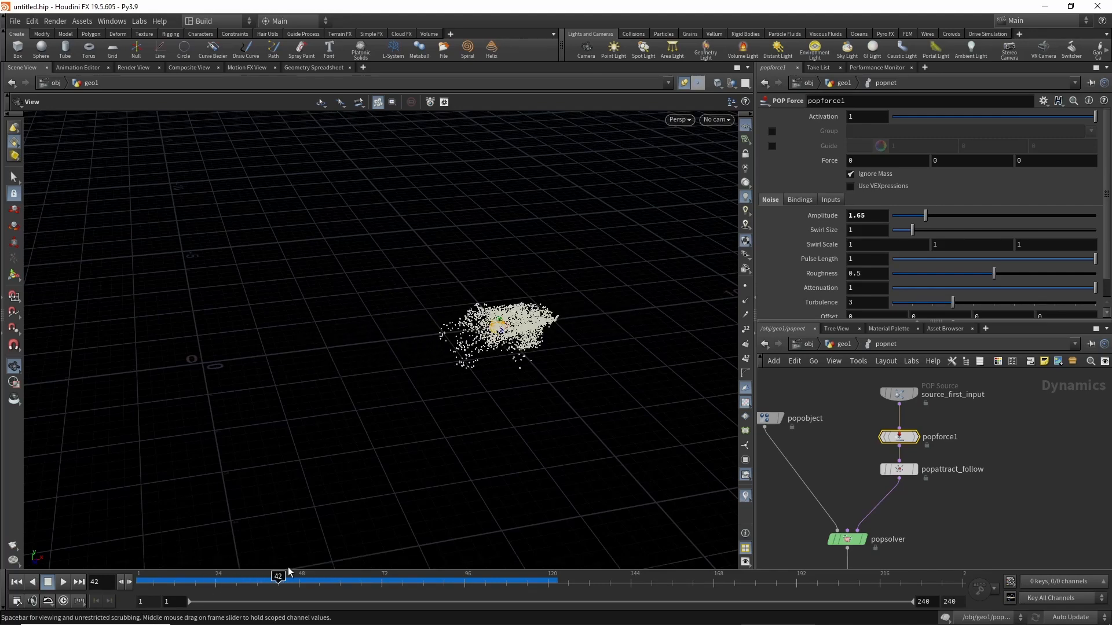
pyautogui.moveTo(925, 215); pyautogui.dragTo(967, 217)
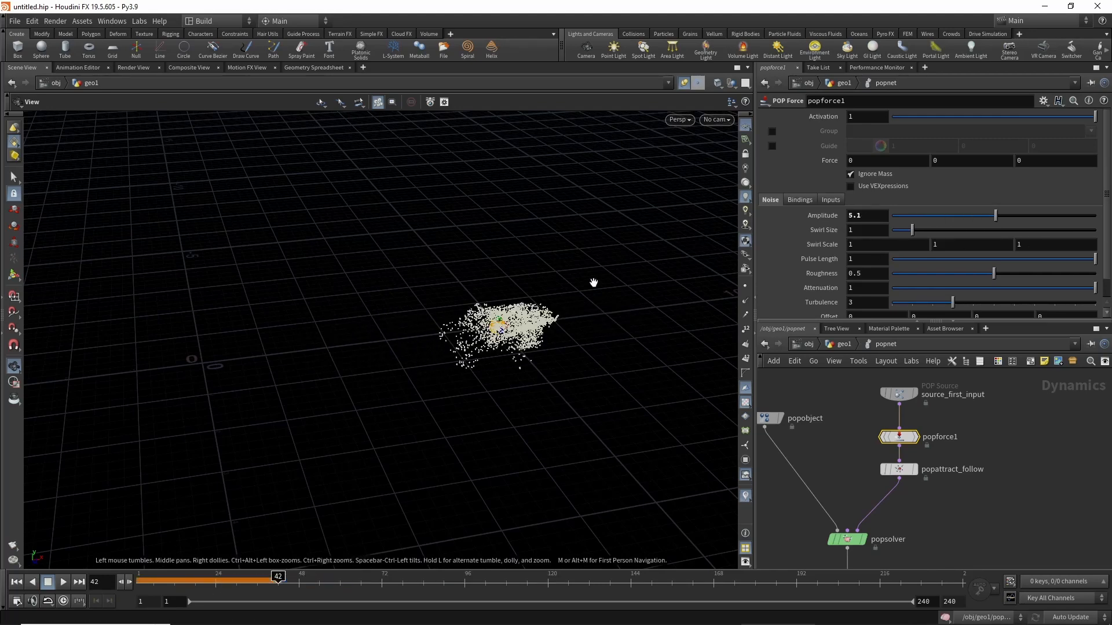
pyautogui.moveTo(174, 581); pyautogui.dragTo(278, 581)
pyautogui.moveTo(387, 435); pyautogui.dragTo(373, 373)
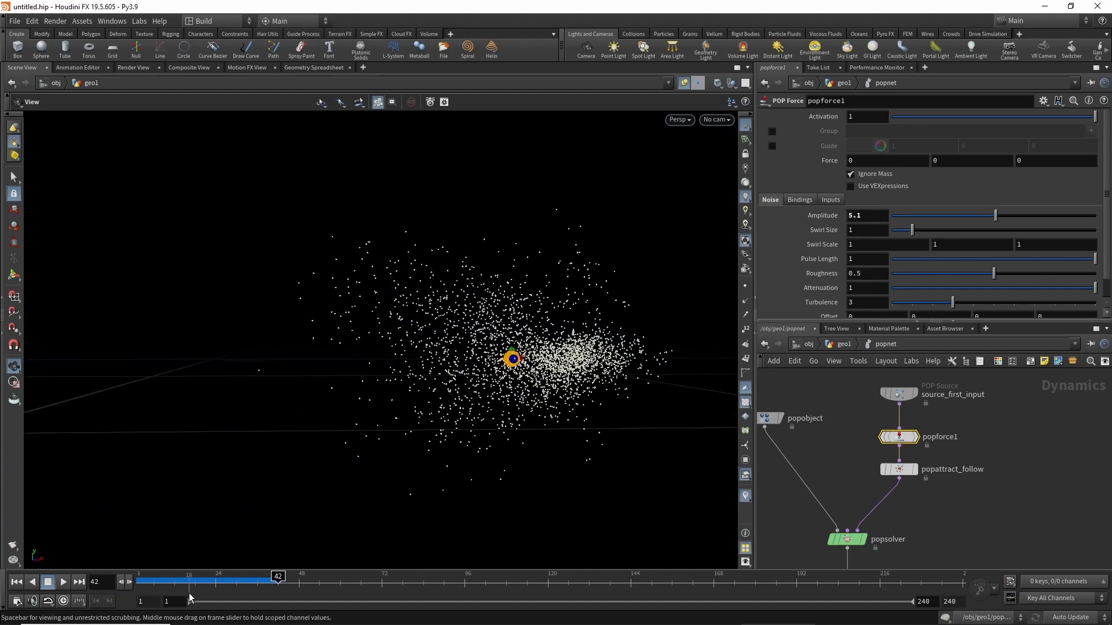
pyautogui.moveTo(191, 582)
pyautogui.mouseDown()
pyautogui.moveTo(152, 582)
pyautogui.moveTo(236, 582)
pyautogui.moveTo(174, 582)
pyautogui.mouseUp()
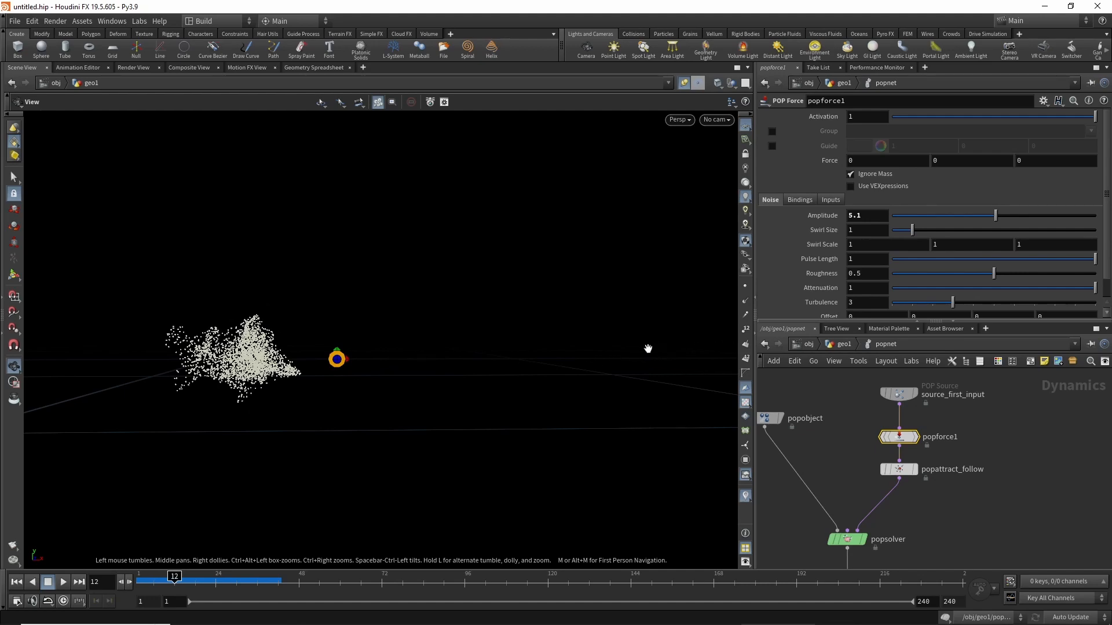
pyautogui.moveTo(290, 318); pyautogui.dragTo(258, 389)
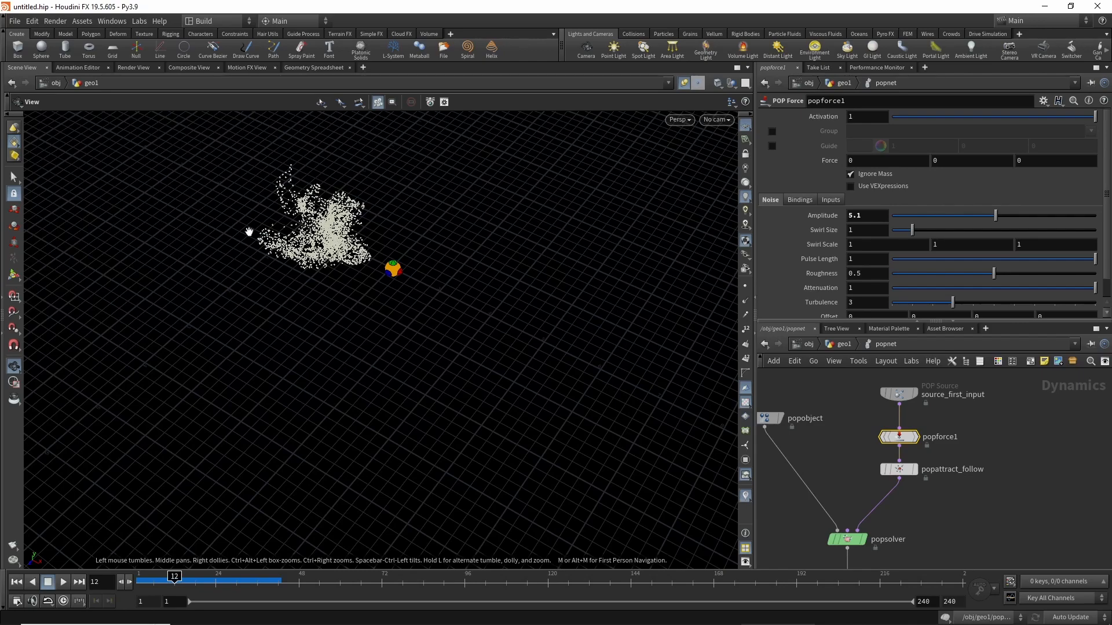
pyautogui.moveTo(249, 232); pyautogui.dragTo(363, 360)
pyautogui.moveTo(224, 584); pyautogui.dragTo(139, 550)
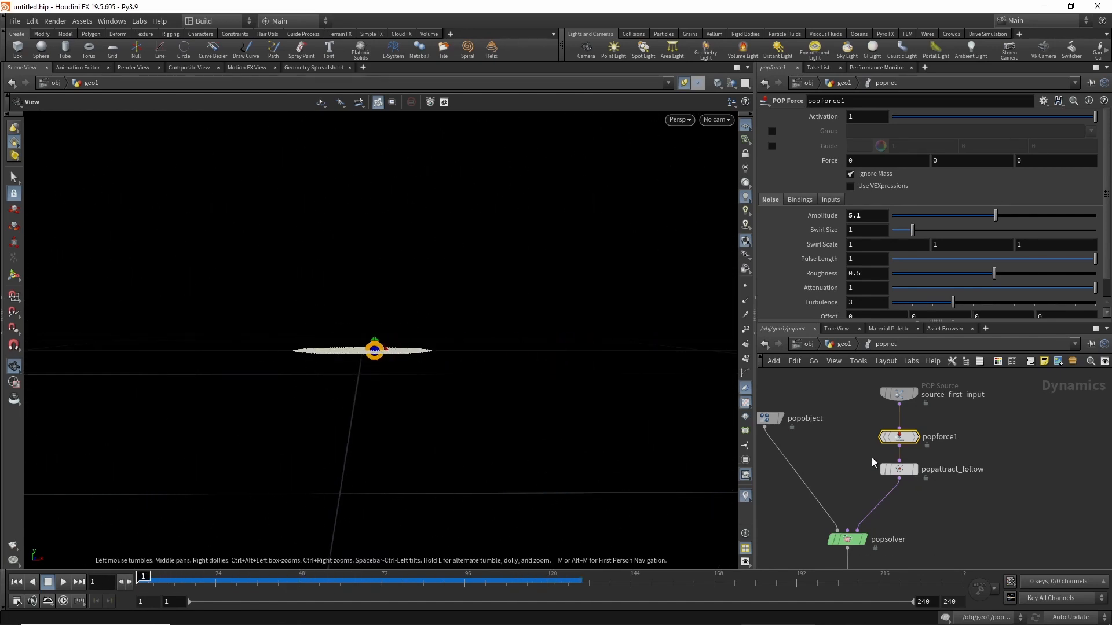
# Move popforce1 aside and add a POP VOP node between source_first_input and popattract_follow.
pyautogui.moveTo(872, 459); pyautogui.dragTo(857, 473, button='middle')
pyautogui.moveTo(880, 454); pyautogui.dragTo(953, 457)
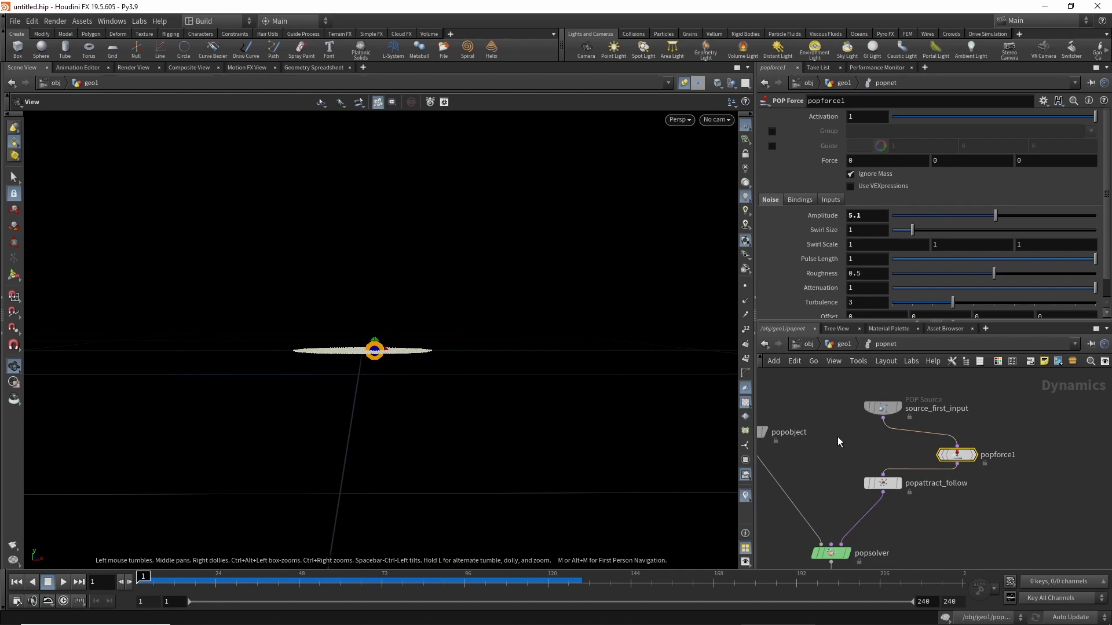
pyautogui.press('Tab')
pyautogui.write('v')
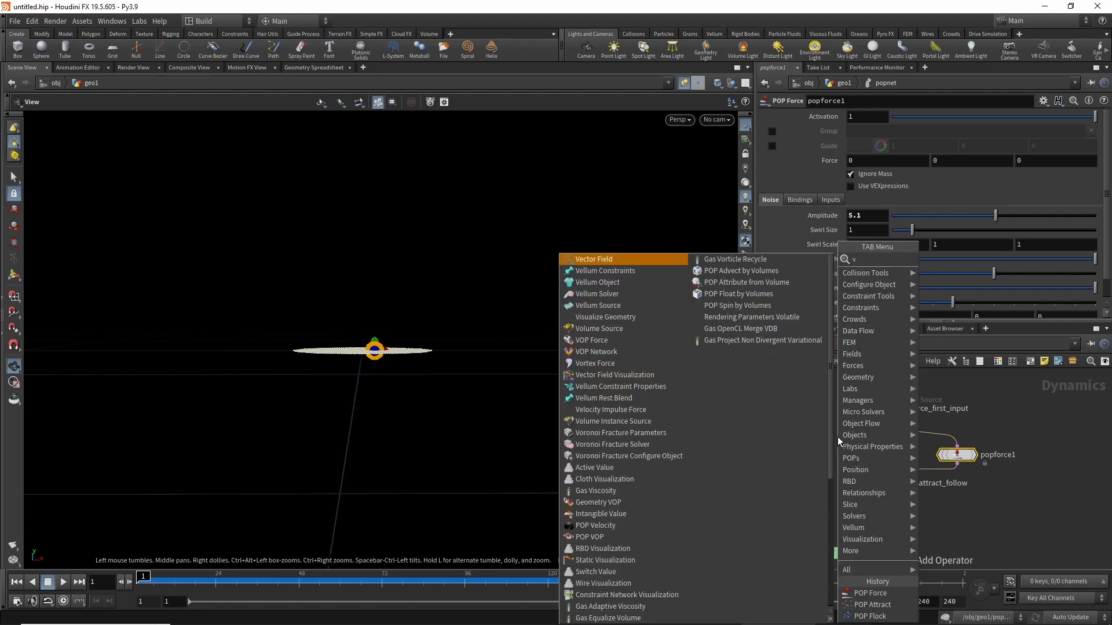
pyautogui.write('ops')
pyautogui.press('BackSpace')
pyautogui.press('BackSpace')
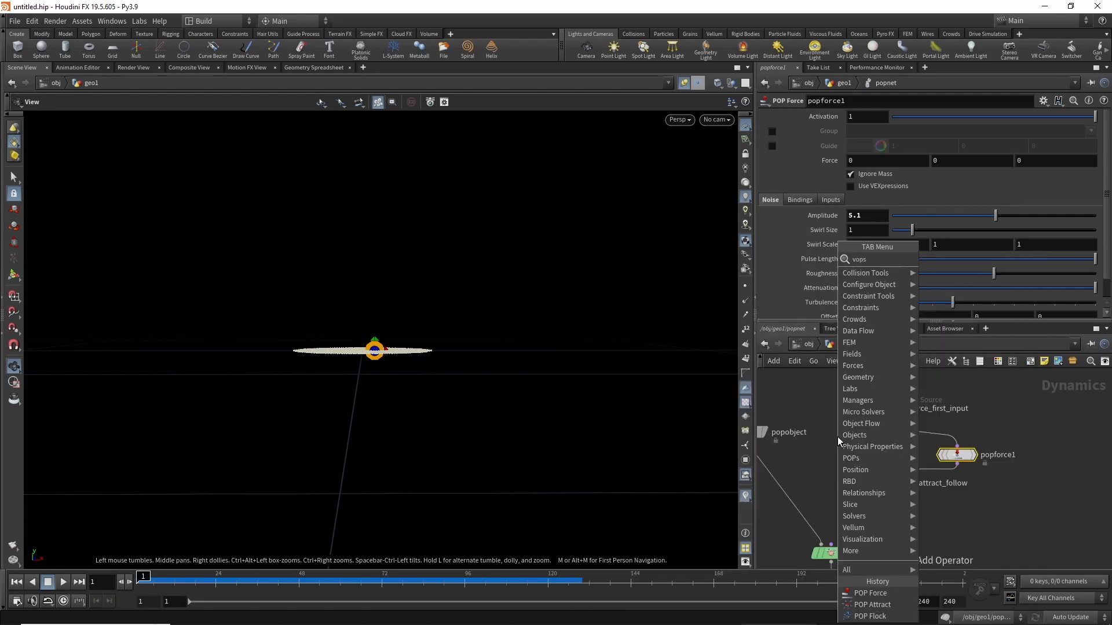
pyautogui.write('p')
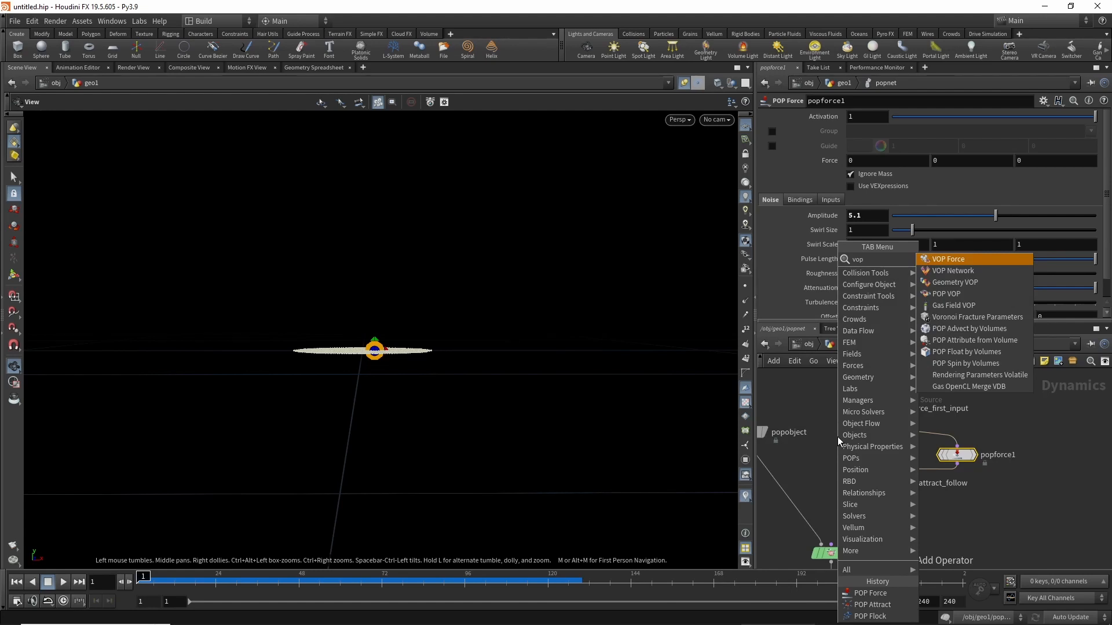
pyautogui.click(955, 262)
pyautogui.click(862, 448)
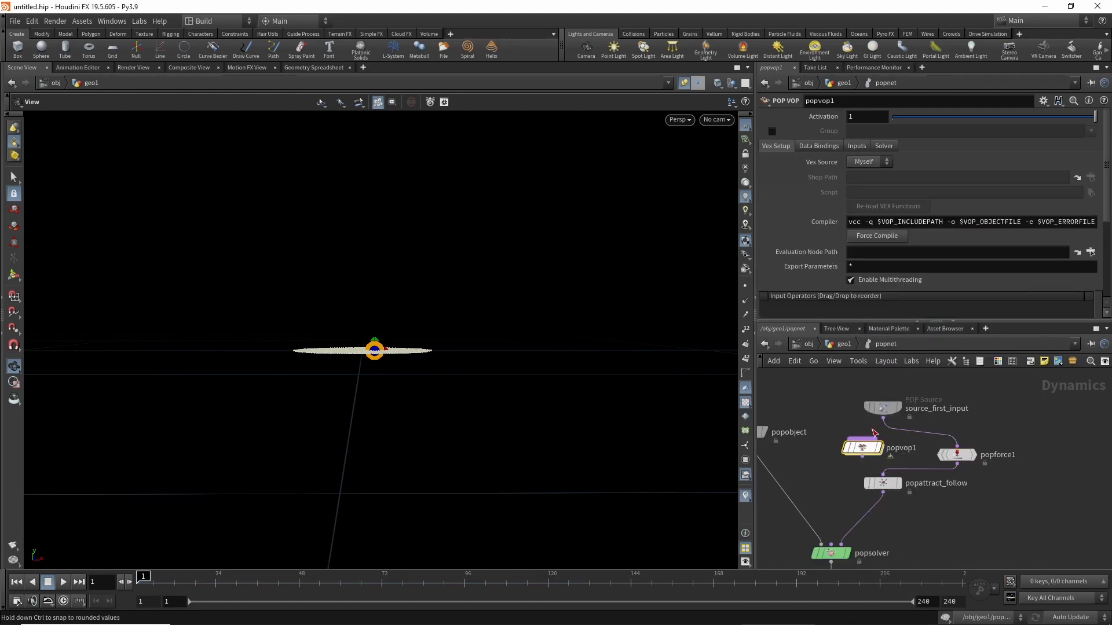
# Wire source_first_input into popvop1 and popvop1 into popattract_follow, replacing the popforce1 connection.
pyautogui.click(883, 419)
pyautogui.click(862, 439)
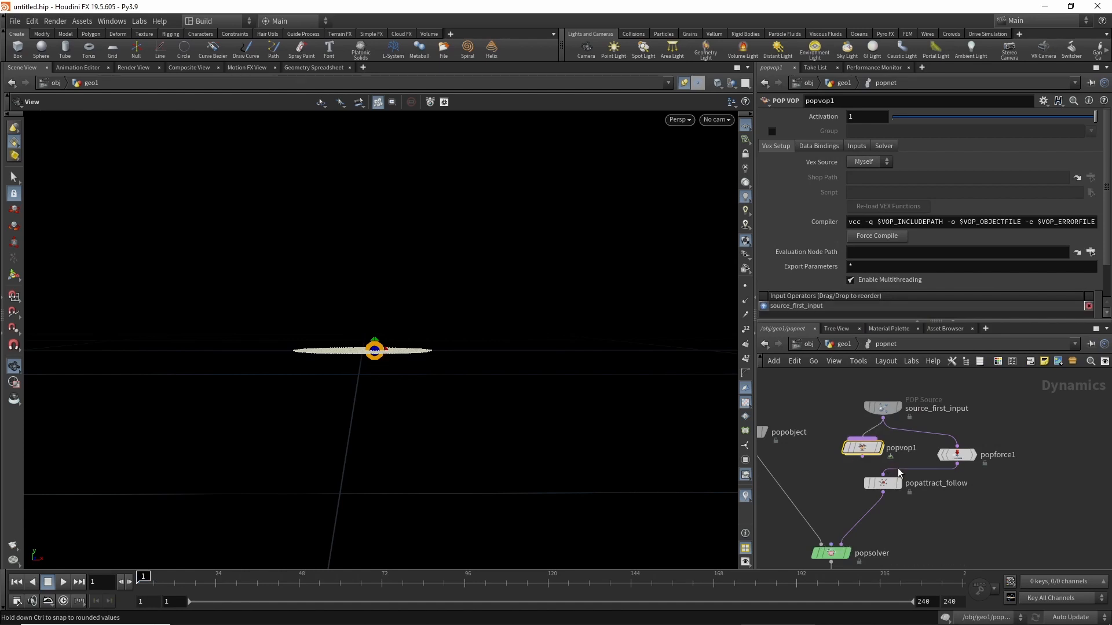
pyautogui.click(884, 485)
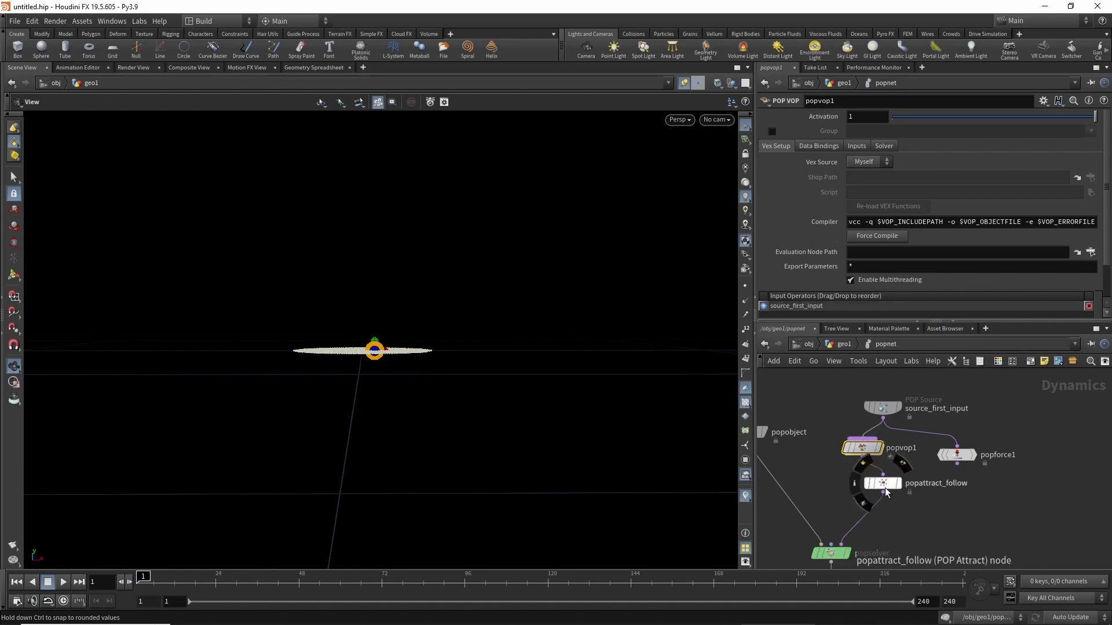
# Inside popvop1, add a Curl Noise node and connect the global P output to its pos input.
pyautogui.doubleClick(866, 447)
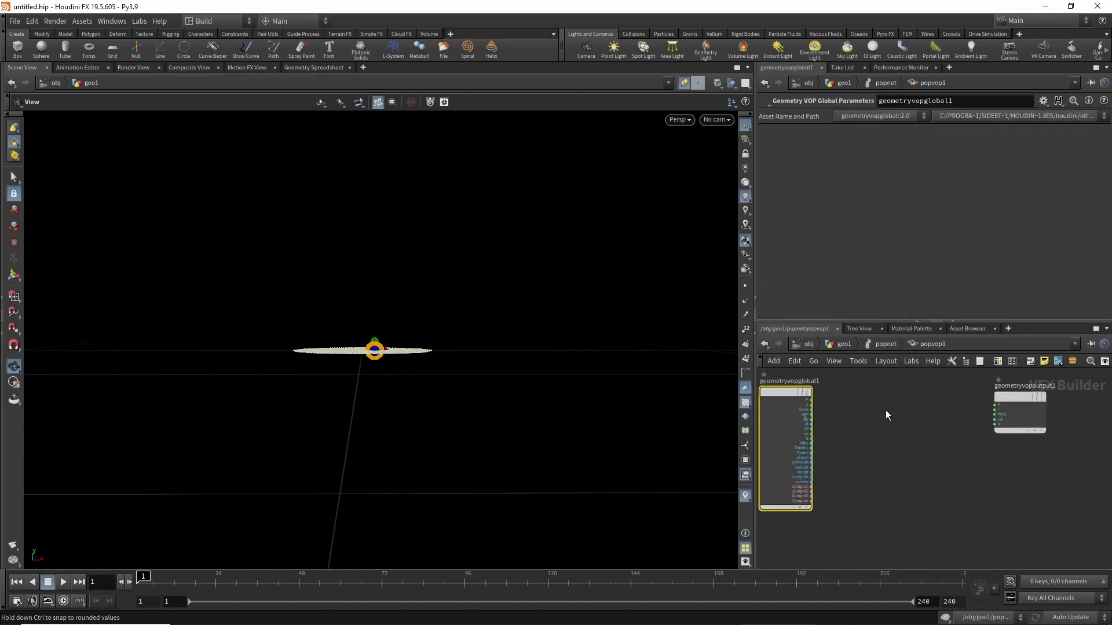
pyautogui.press('Tab')
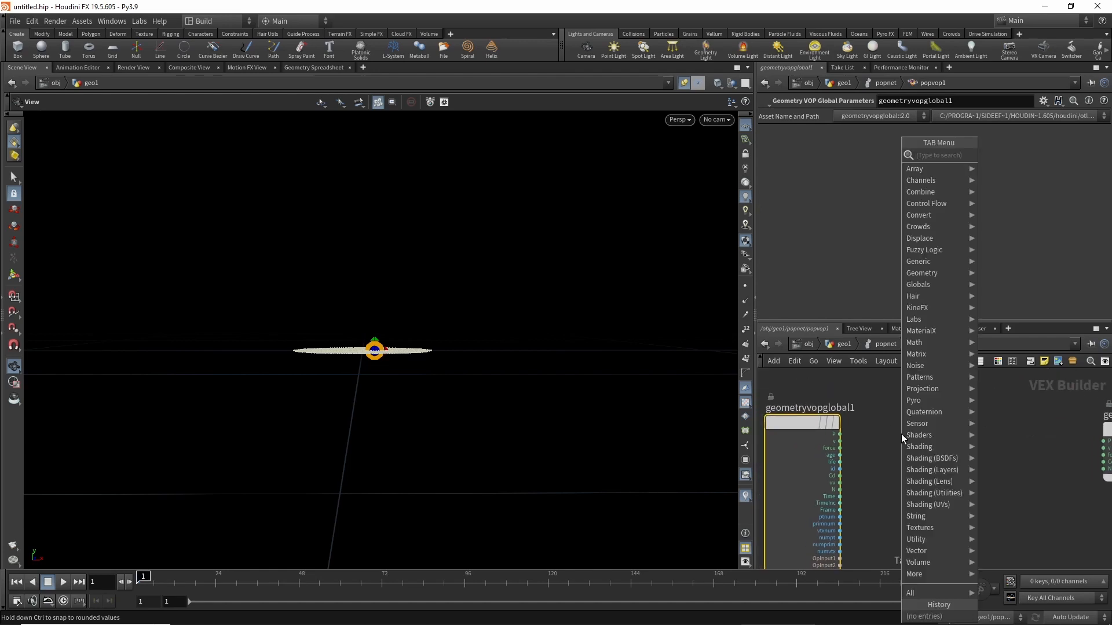
pyautogui.write('cu')
pyautogui.press('Return')
pyautogui.click(901, 433)
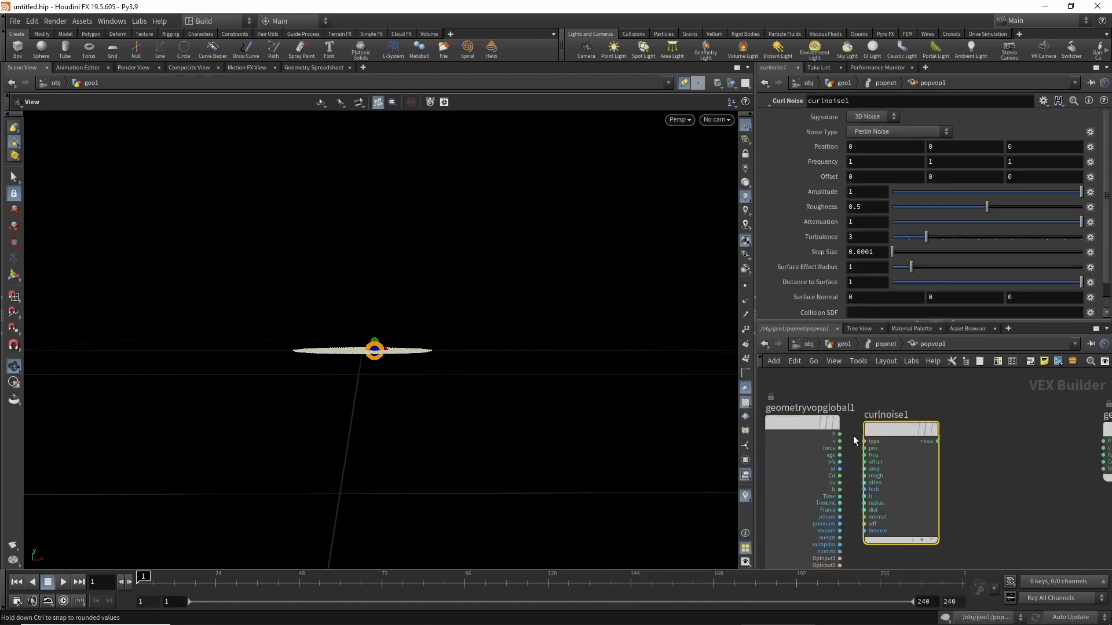
pyautogui.click(838, 434)
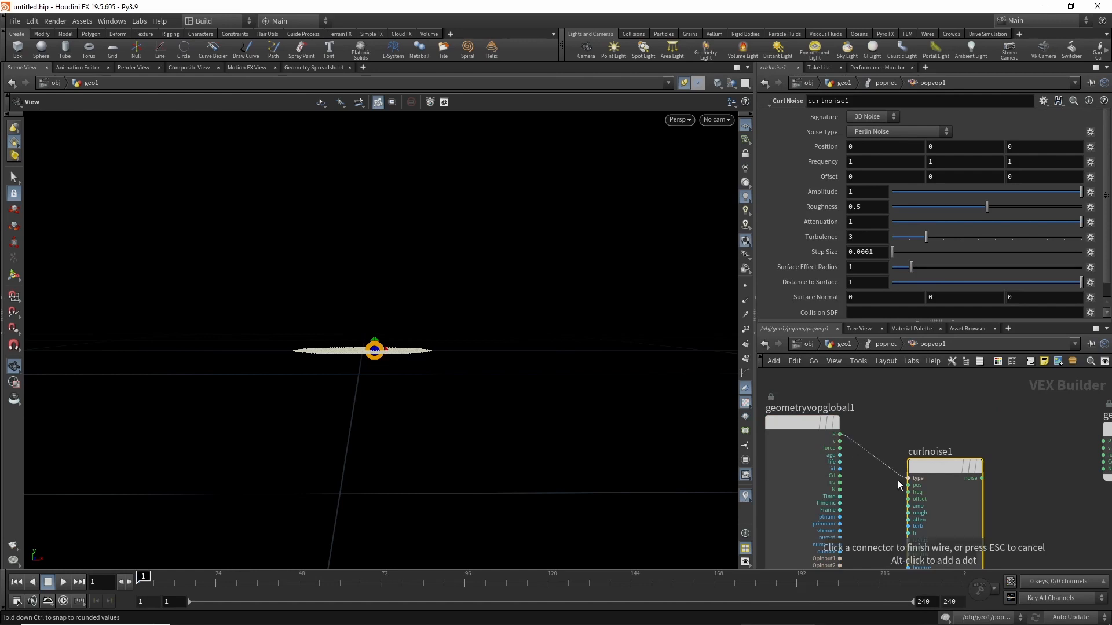
pyautogui.click(896, 486)
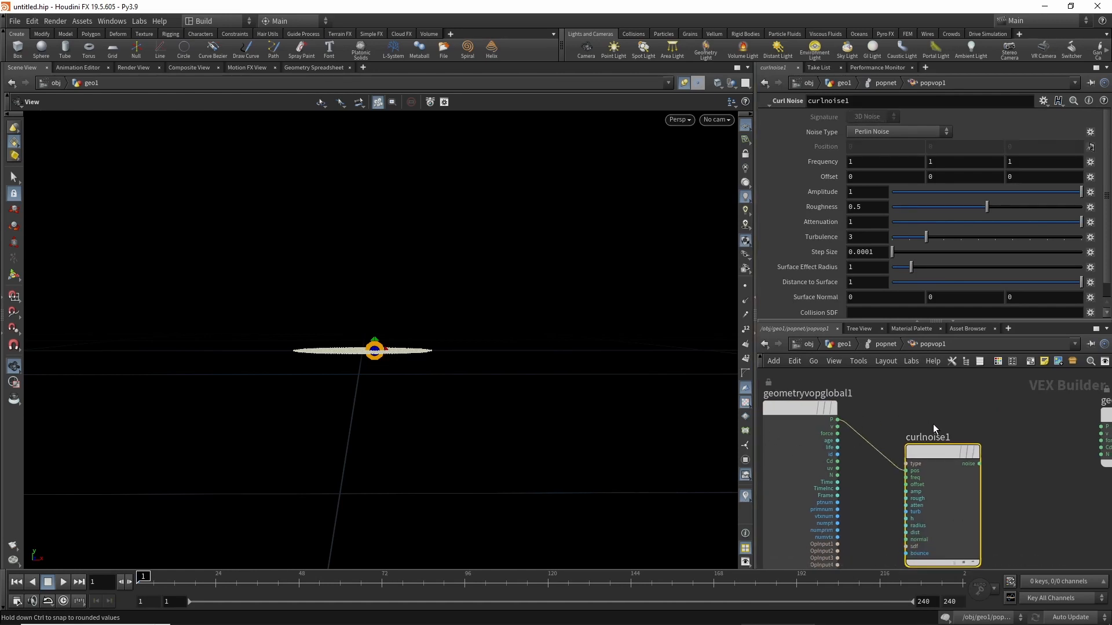
# Connect the global force output to the force input of the geometry VOP output, and spread out curlnoise1 and geometryvopglobal1.
pyautogui.moveTo(951, 445); pyautogui.dragTo(957, 461)
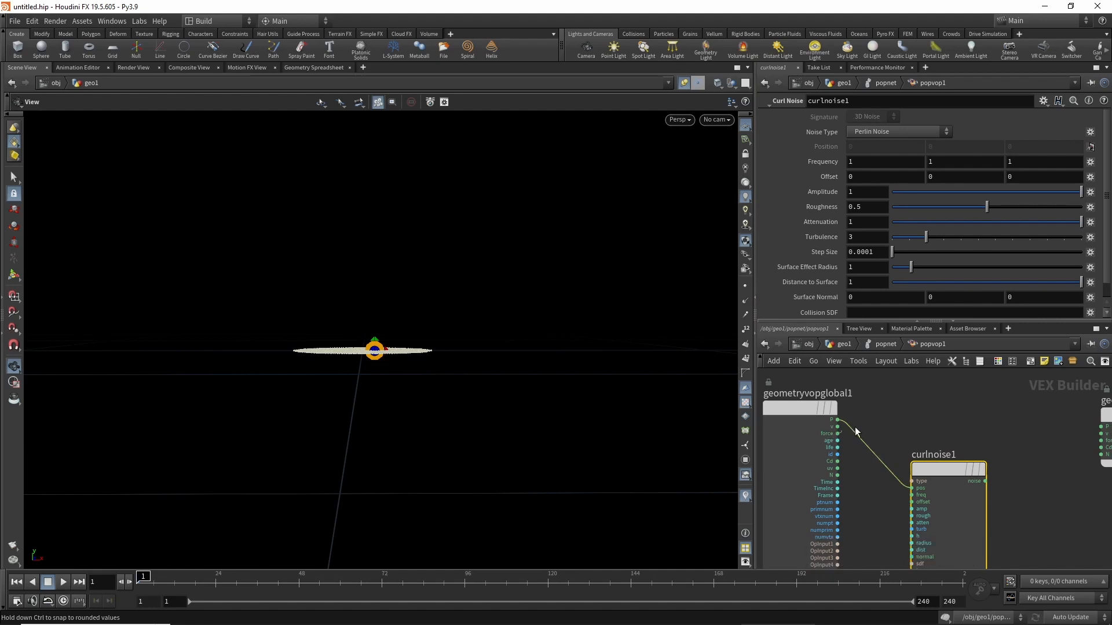
pyautogui.moveTo(964, 421); pyautogui.dragTo(931, 430, button='middle')
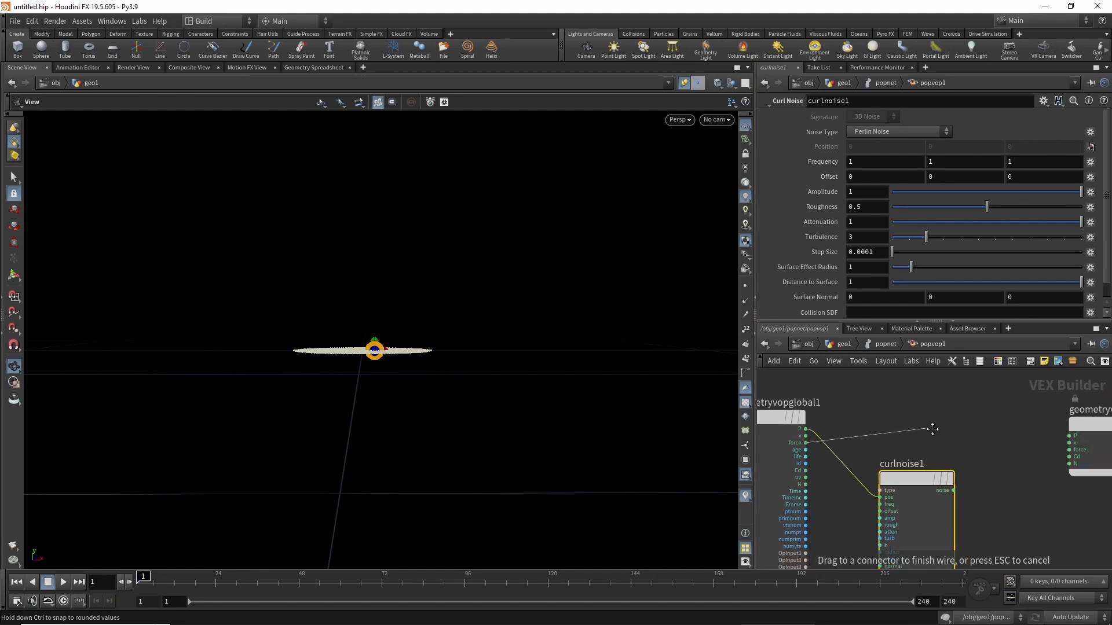
pyautogui.click(1058, 448)
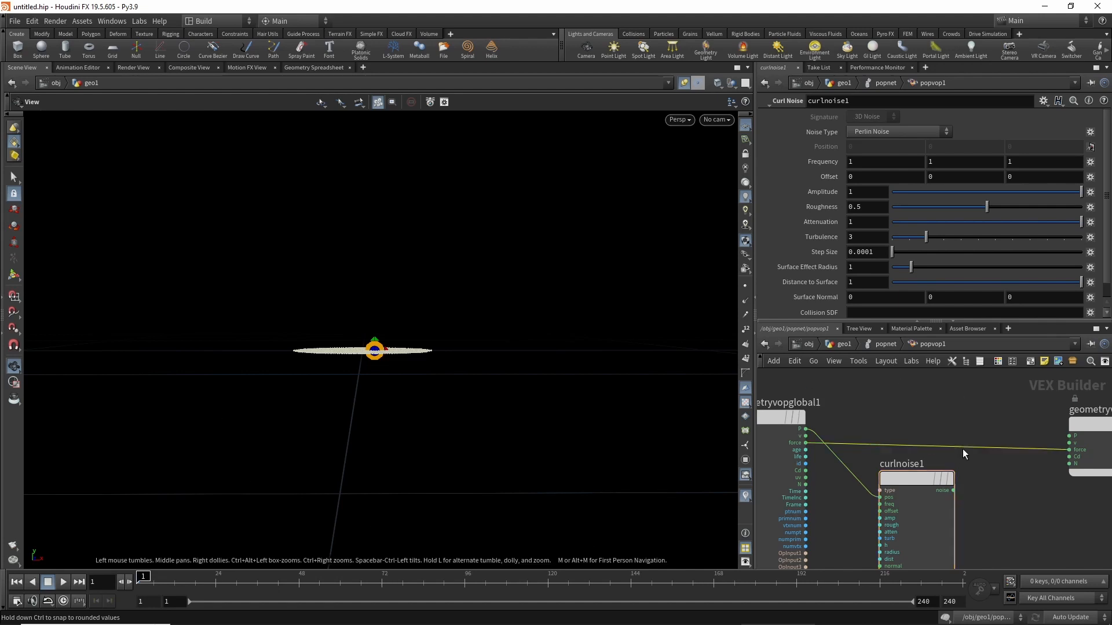
pyautogui.moveTo(909, 475); pyautogui.dragTo(906, 507)
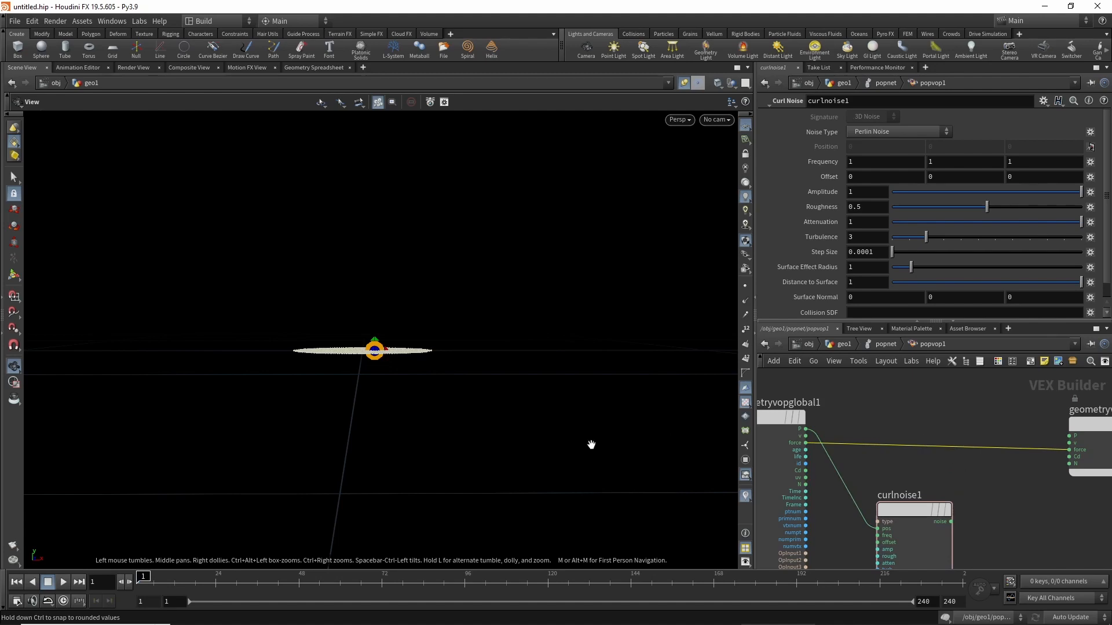
pyautogui.moveTo(951, 482); pyautogui.dragTo(963, 407, button='middle')
pyautogui.scroll(-2, 963, 407)
pyautogui.moveTo(934, 426); pyautogui.dragTo(921, 448)
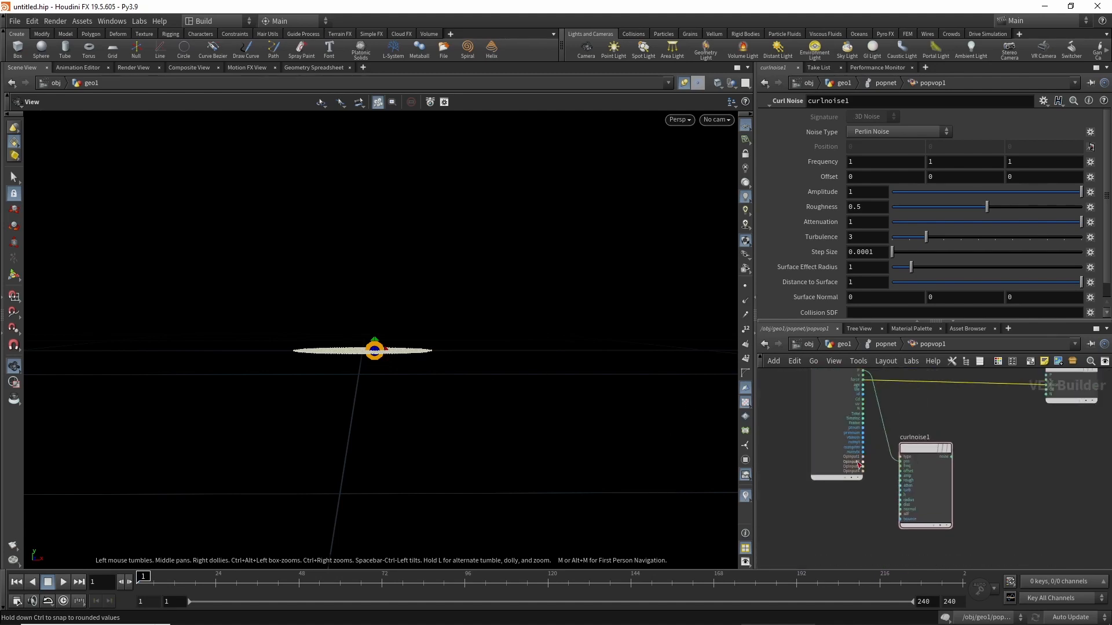
pyautogui.moveTo(831, 521); pyautogui.dragTo(855, 567, button='middle')
pyautogui.click(844, 433)
pyautogui.moveTo(845, 411); pyautogui.dragTo(806, 415)
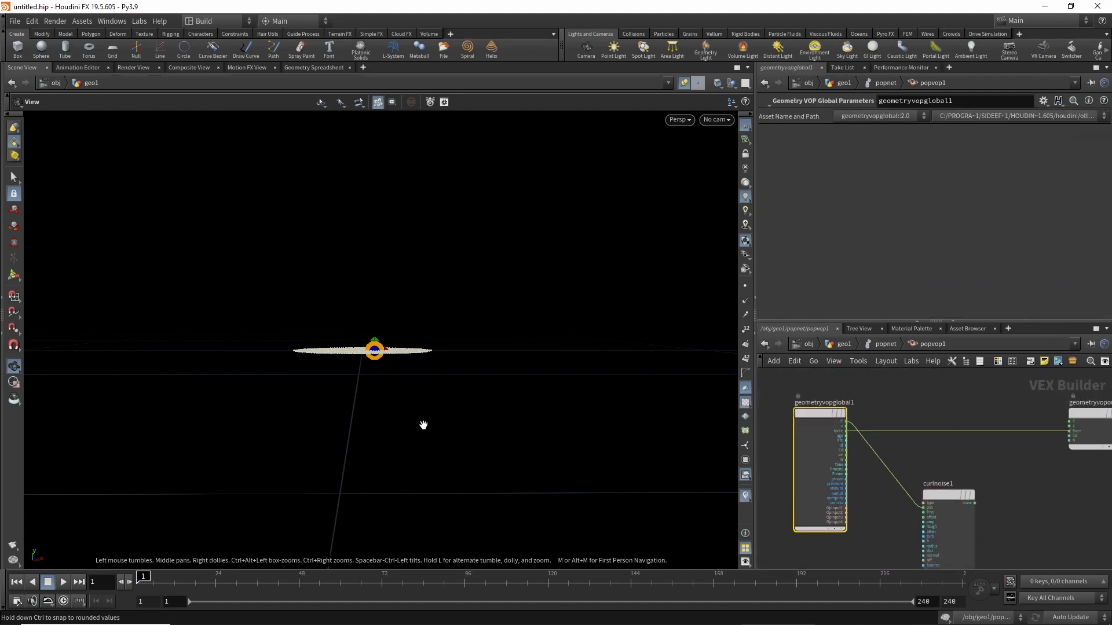
pyautogui.moveTo(422, 427); pyautogui.dragTo(468, 255)
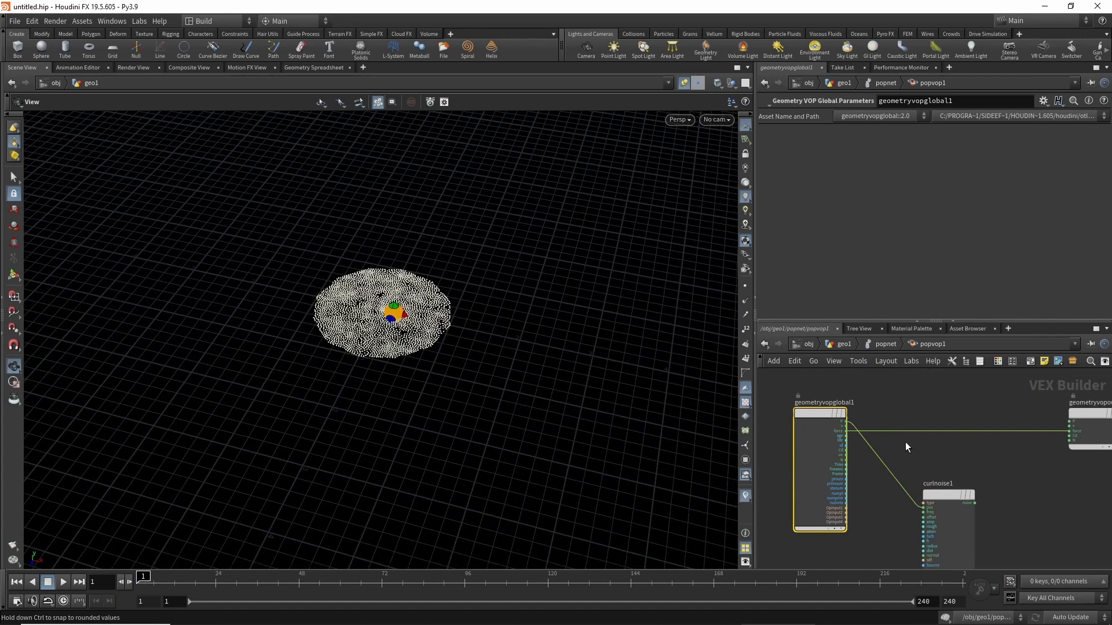
# Add a Vector to Float node fed by curlnoise1's noise output.
pyautogui.moveTo(1025, 486); pyautogui.dragTo(981, 458, button='middle')
pyautogui.scroll(3, 895, 445)
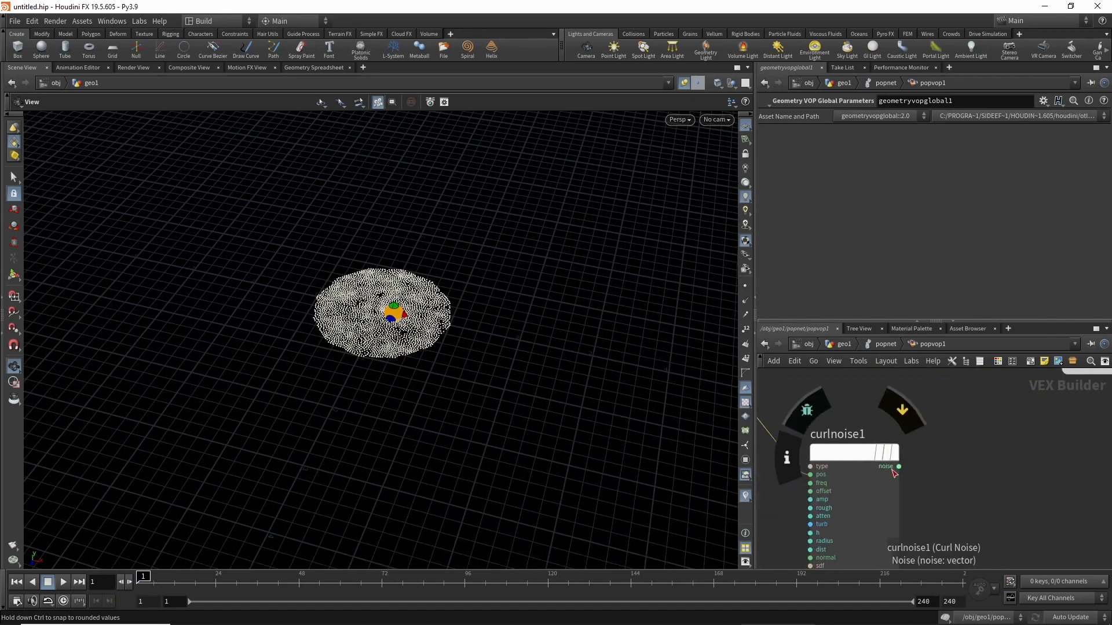
pyautogui.moveTo(955, 493); pyautogui.dragTo(927, 480, button='middle')
pyautogui.click(869, 453)
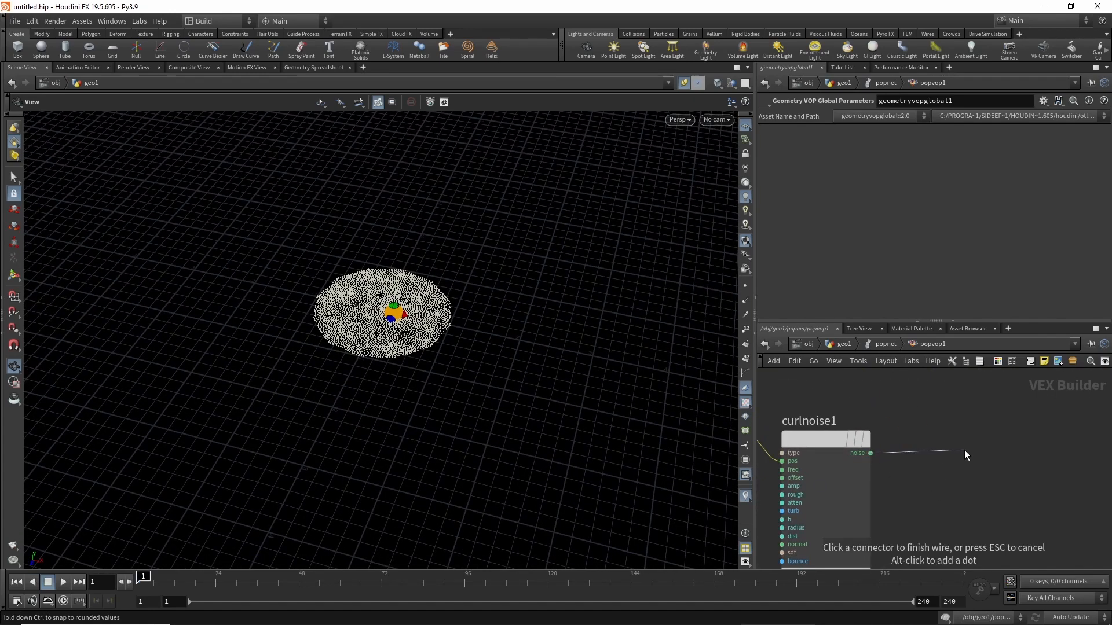
pyautogui.press('Tab')
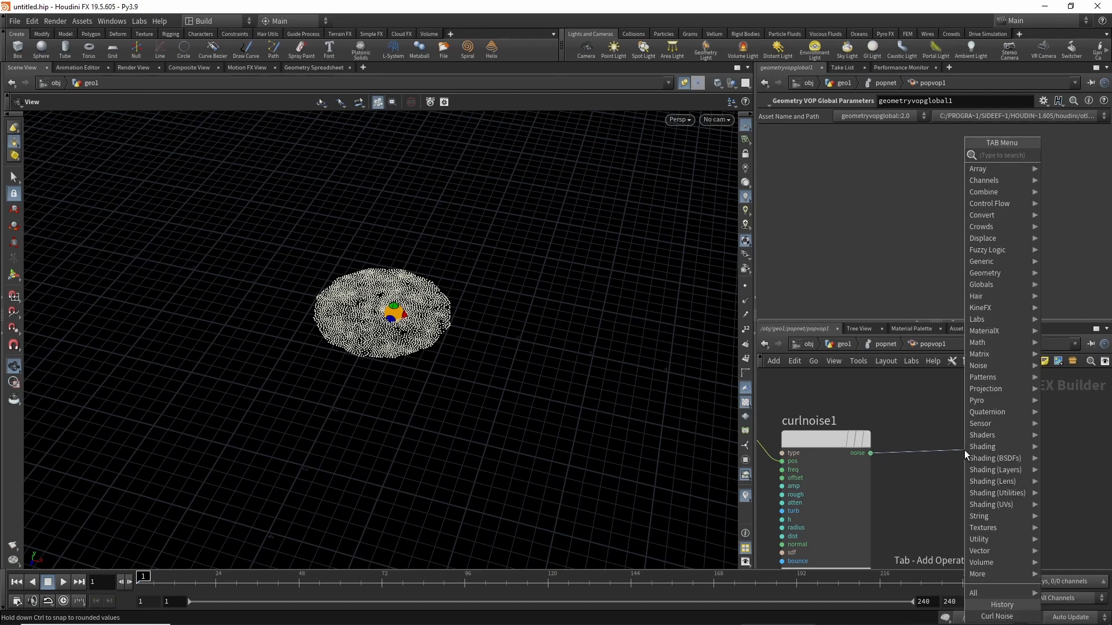
pyautogui.write('vec')
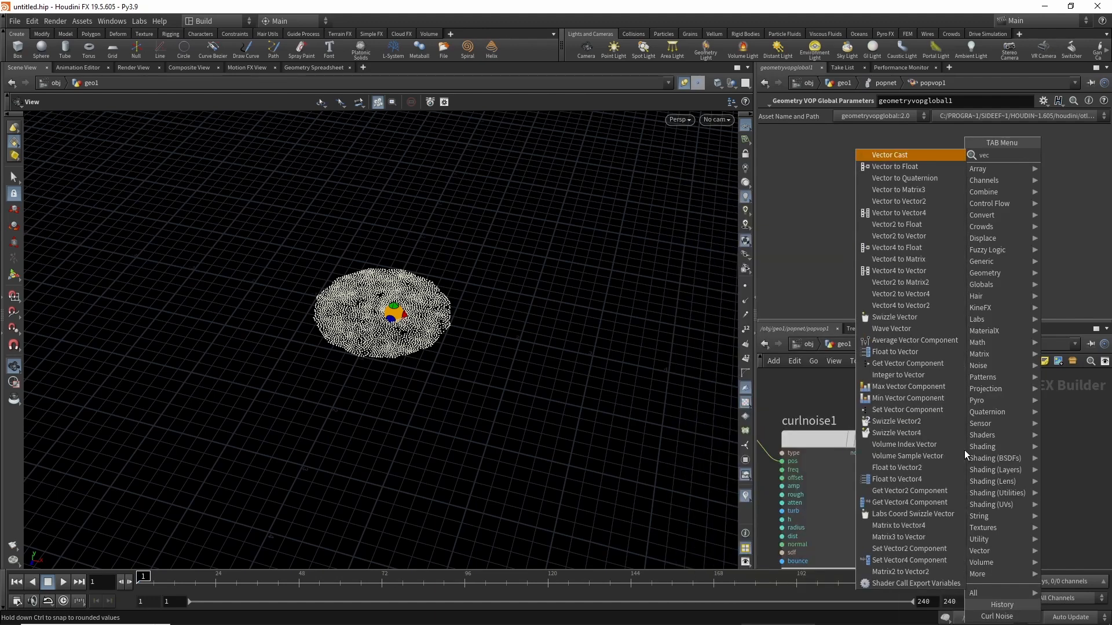
pyautogui.press('Down')
pyautogui.press('Return')
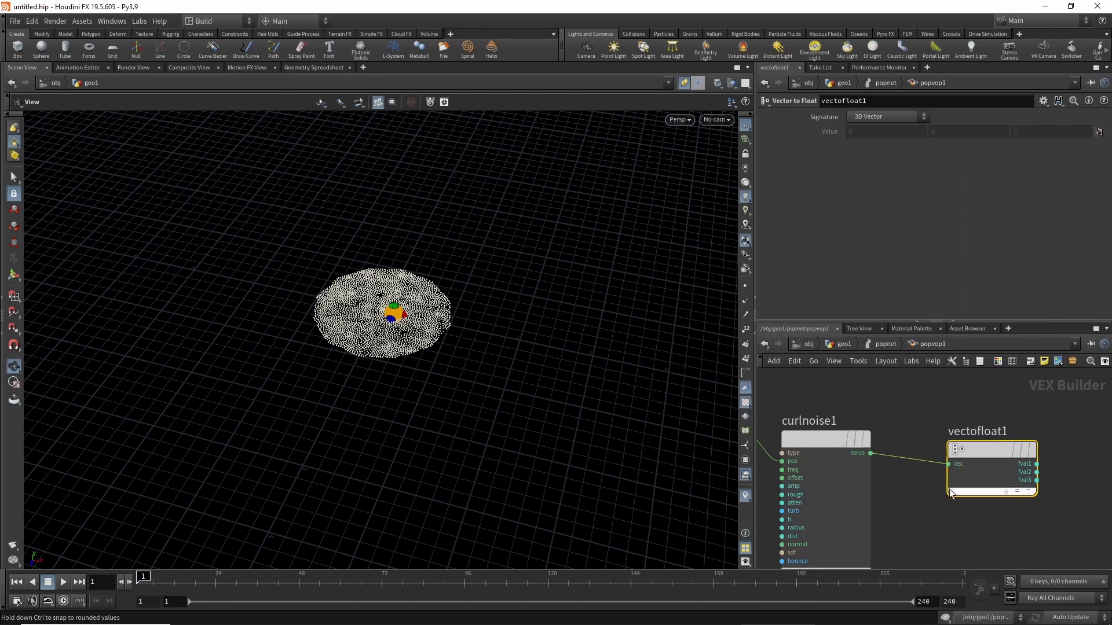
# Rearrange the VOP network by moving geometryvopoutput1 farther away, leaving free space after vectofloat1.
pyautogui.moveTo(944, 525); pyautogui.dragTo(816, 566, button='middle')
pyautogui.moveTo(850, 493); pyautogui.dragTo(823, 463)
pyautogui.moveTo(900, 549); pyautogui.dragTo(971, 499, button='middle')
pyautogui.scroll(-1, 971, 498)
pyautogui.moveTo(951, 462)
pyautogui.scroll(1, 950, 463)
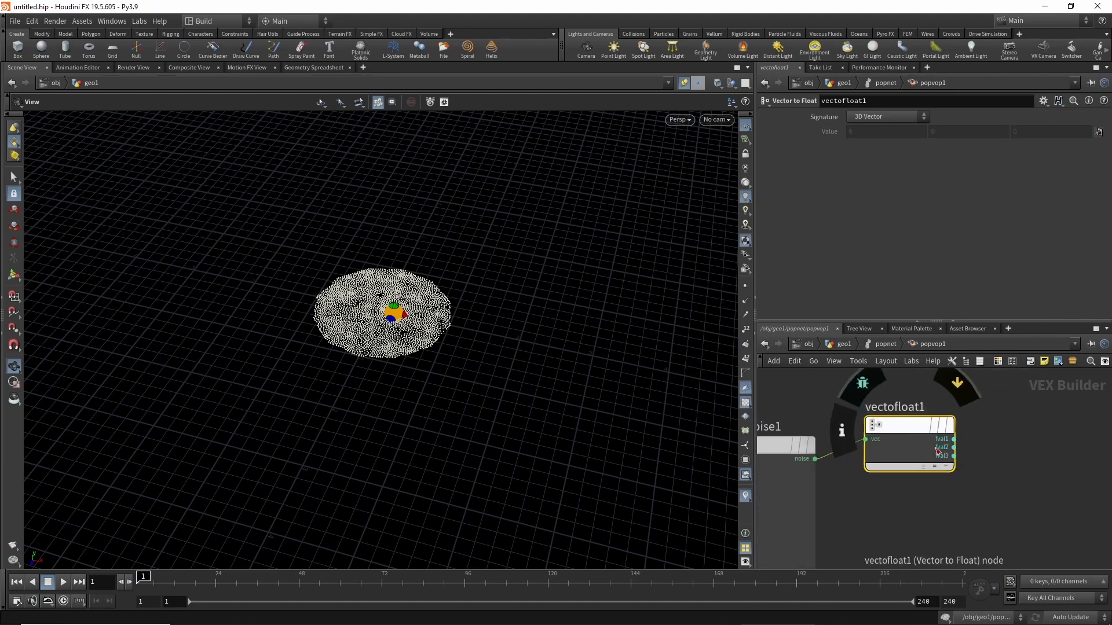
pyautogui.moveTo(974, 473); pyautogui.dragTo(878, 518, button='middle')
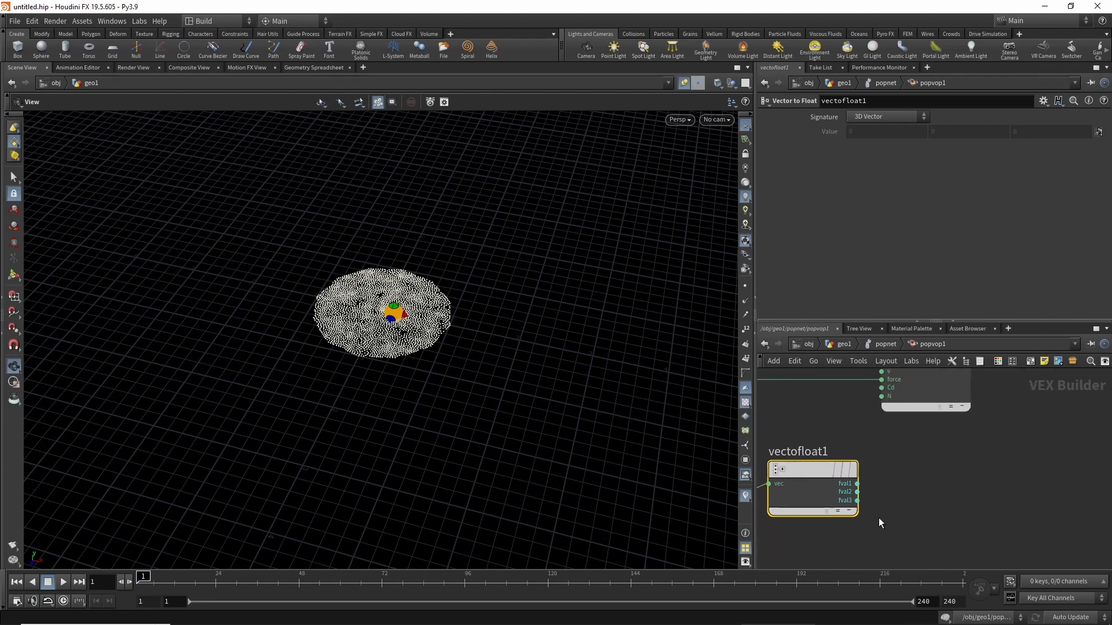
pyautogui.scroll(-1, 893, 459)
pyautogui.moveTo(906, 439); pyautogui.dragTo(899, 469, button='middle')
pyautogui.moveTo(906, 397); pyautogui.dragTo(1096, 387)
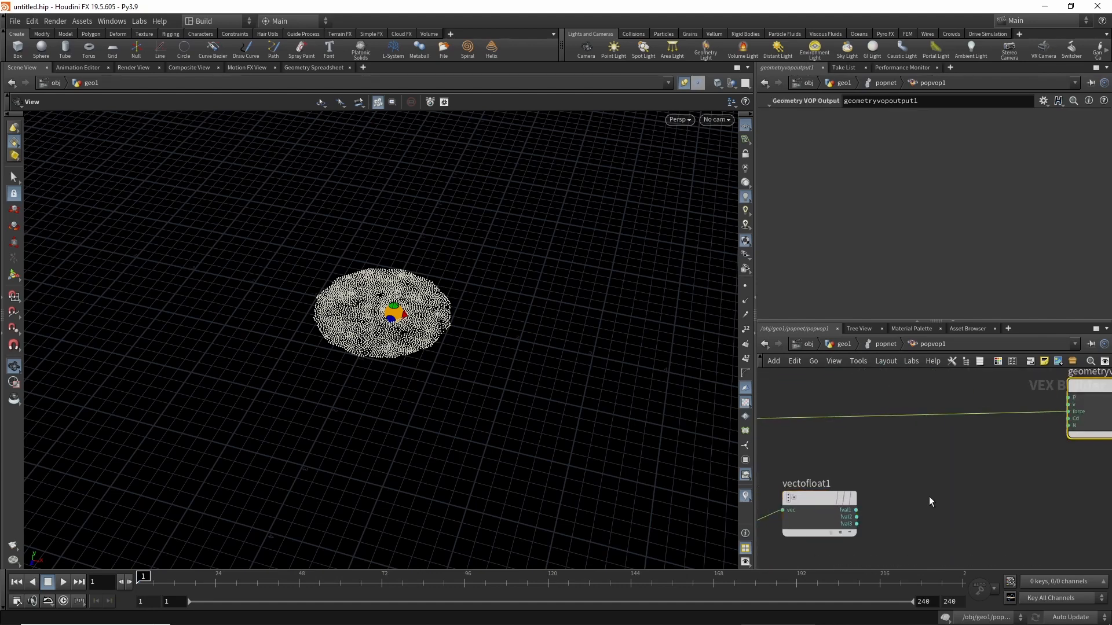
# Add a Float to Vector node in the free space after vectofloat1.
pyautogui.moveTo(929, 496); pyautogui.dragTo(933, 445, button='middle')
pyautogui.press('Tab')
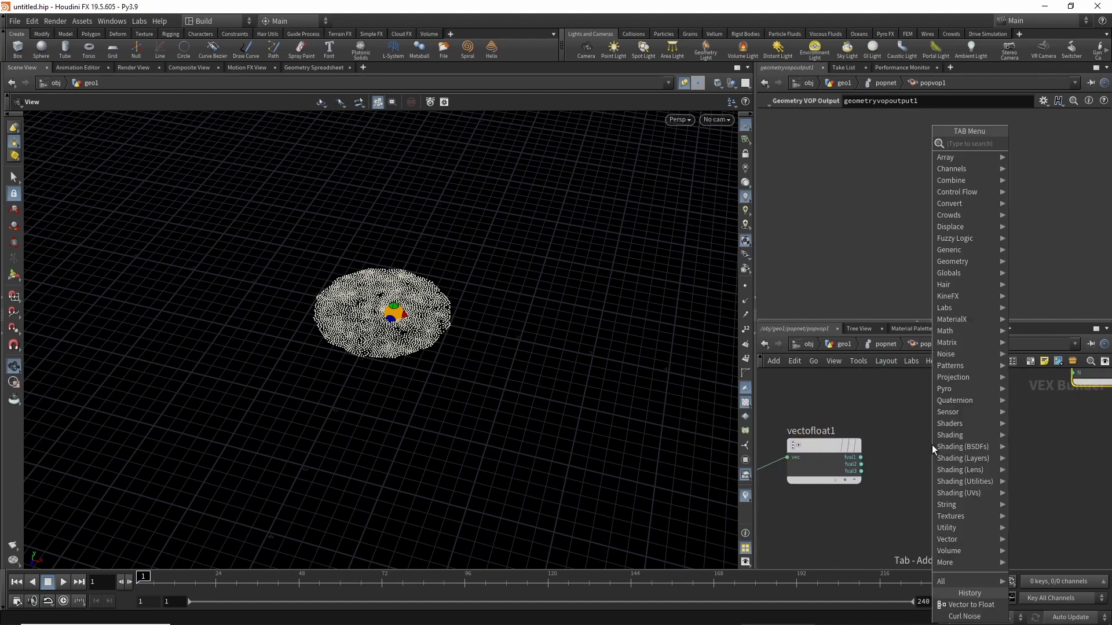
pyautogui.write('flo')
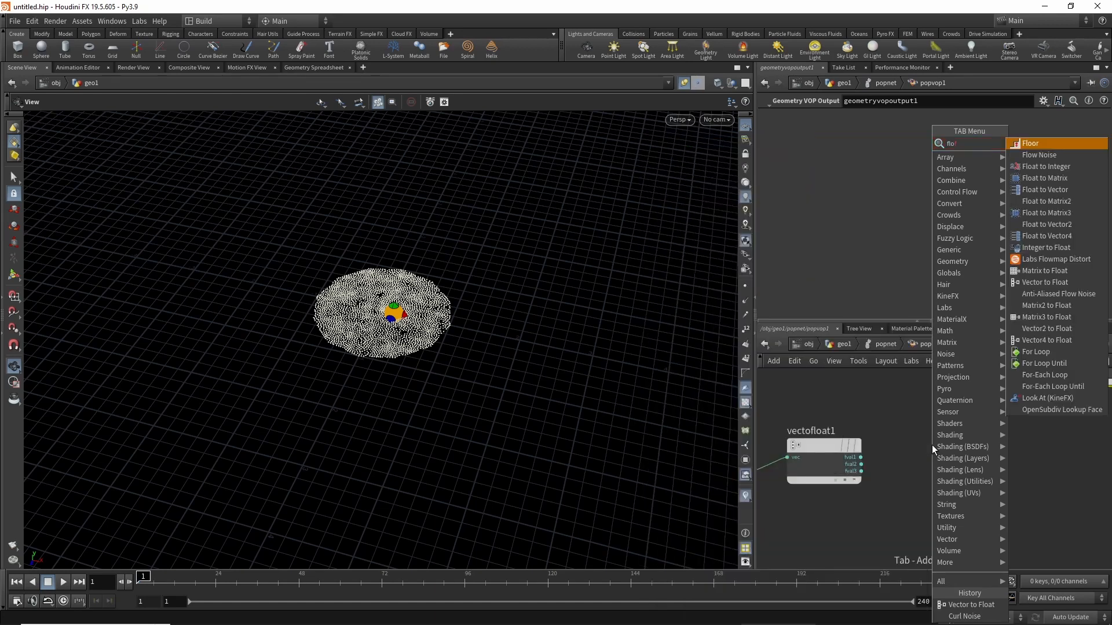
pyautogui.write('v')
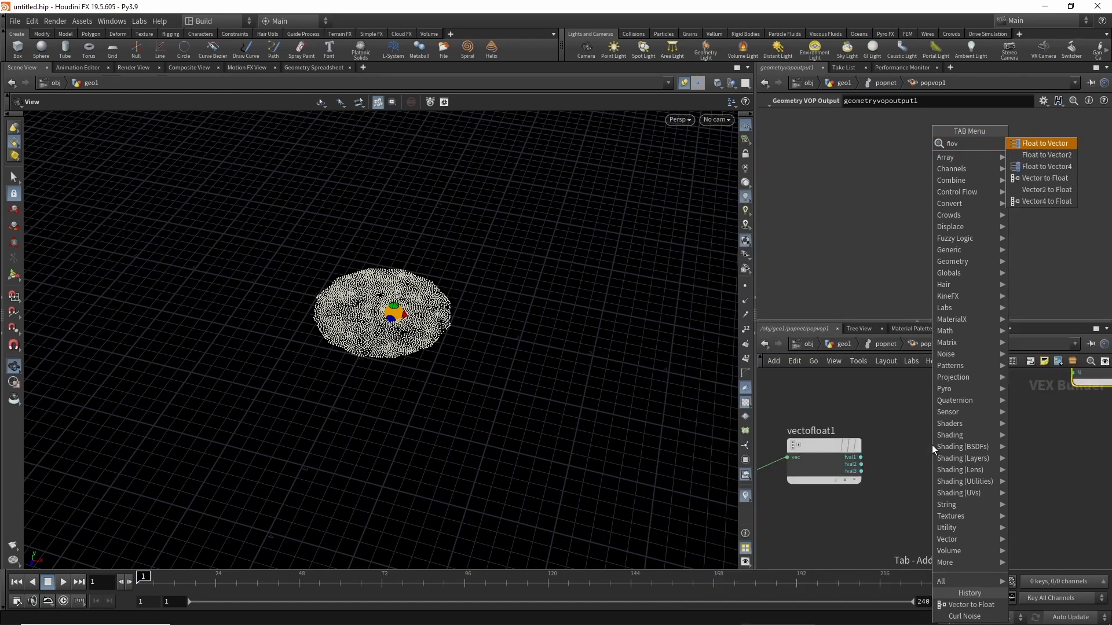
pyautogui.press('Return')
pyautogui.click(932, 444)
pyautogui.moveTo(913, 451); pyautogui.dragTo(958, 444)
pyautogui.scroll(3, 937, 453)
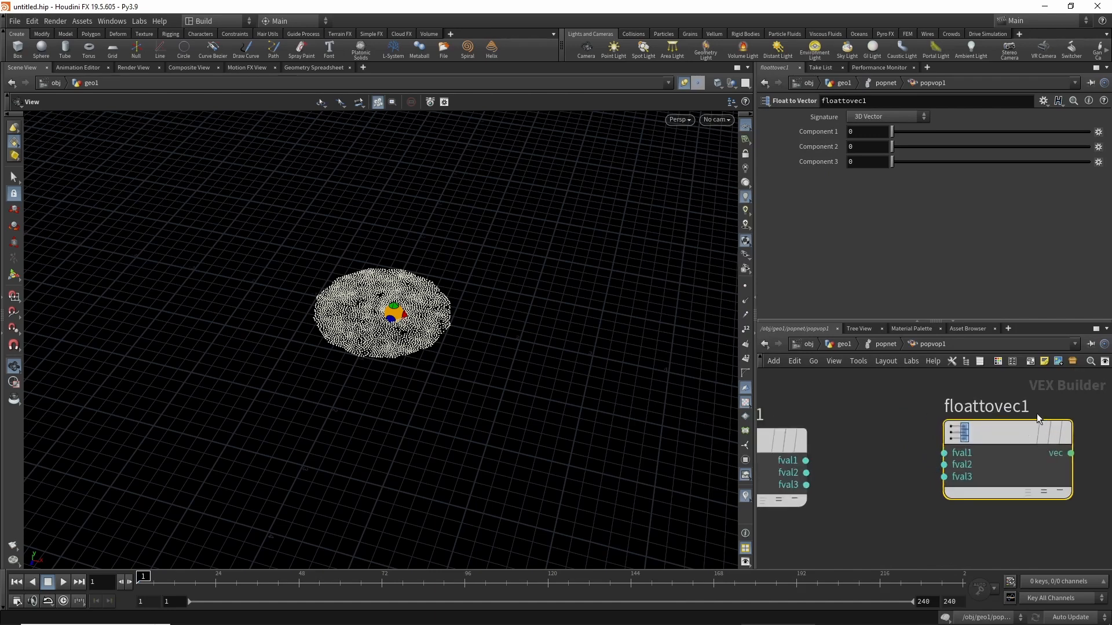
# Connect vectofloat1's fval1 and fval3 outputs to the matching floattovec1 inputs, leaving fval2 unconnected, and align floattovec1 with vectofloat1.
pyautogui.click(801, 465)
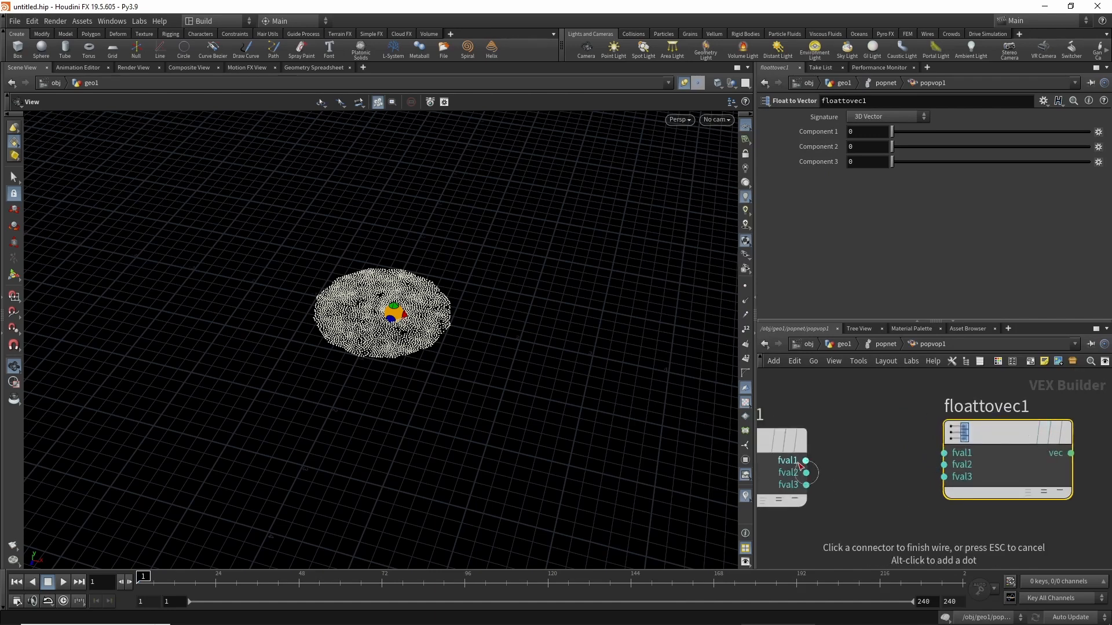
pyautogui.click(943, 453)
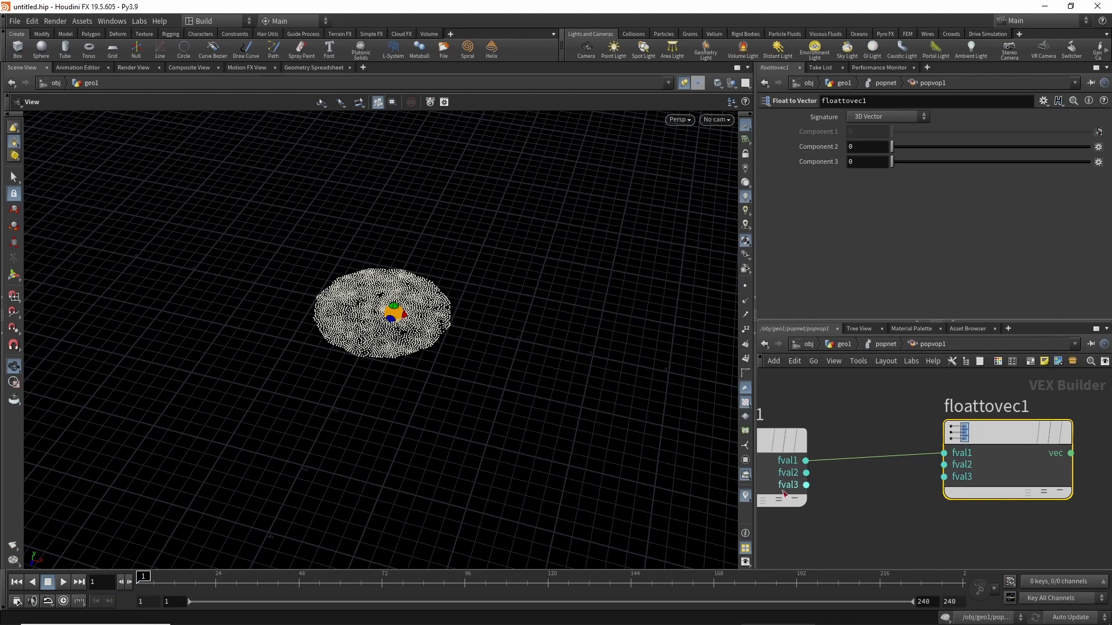
pyautogui.click(805, 486)
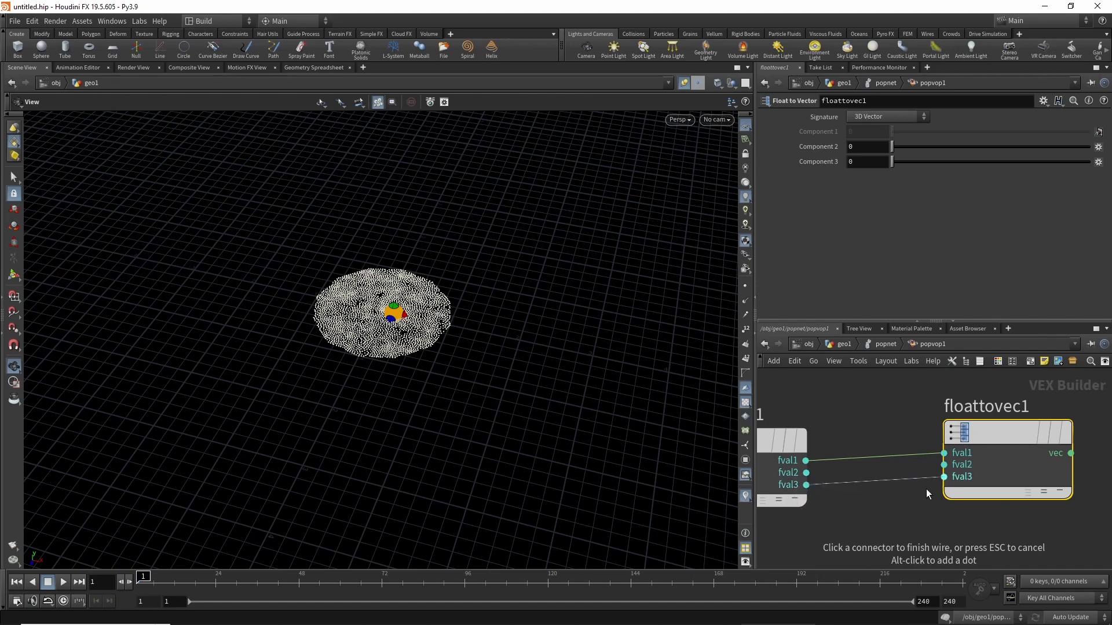
pyautogui.click(943, 482)
pyautogui.moveTo(928, 525); pyautogui.dragTo(910, 524, button='middle')
pyautogui.moveTo(914, 542); pyautogui.dragTo(974, 434)
pyautogui.moveTo(960, 429); pyautogui.dragTo(954, 437)
pyautogui.moveTo(859, 440); pyautogui.dragTo(919, 430, button='middle')
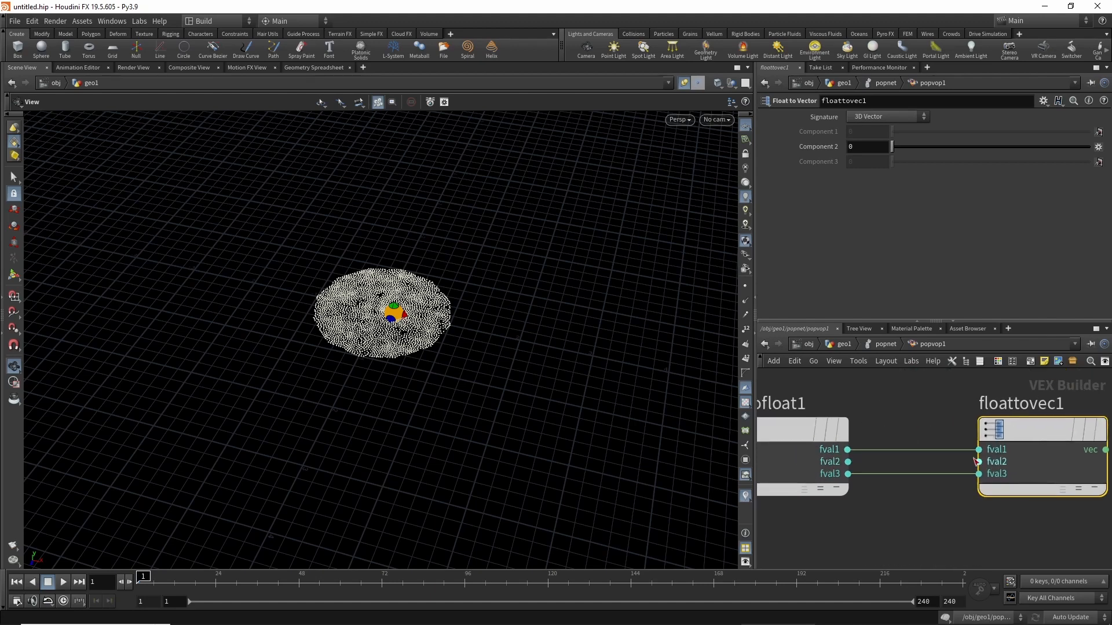
pyautogui.moveTo(975, 462); pyautogui.dragTo(911, 466, button='middle')
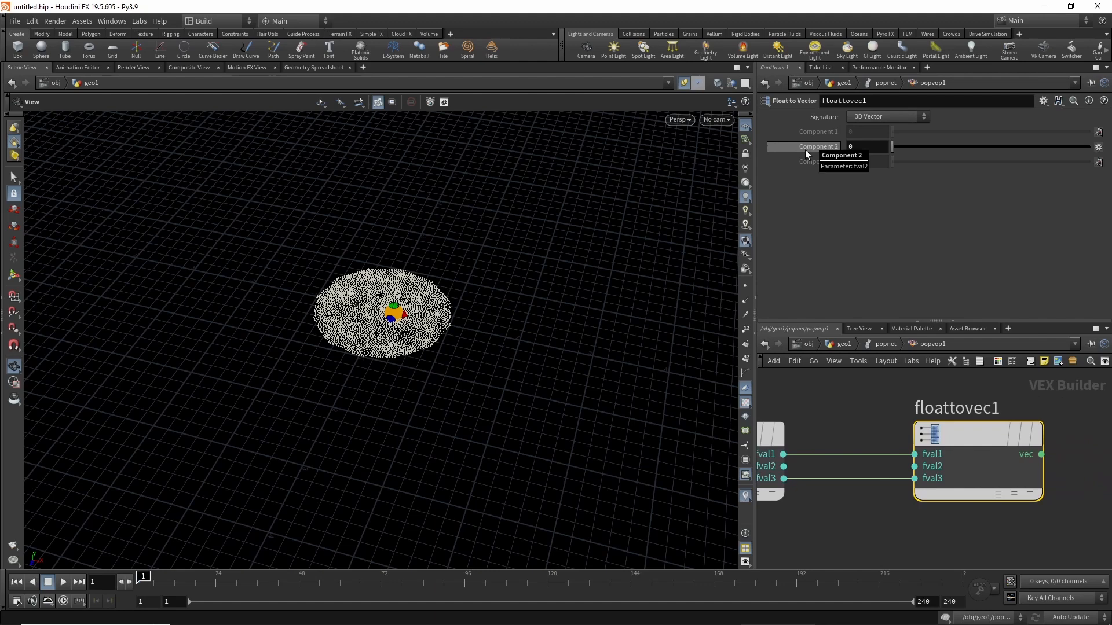
# Enlarge the network view and insert an Add node into the force wire between geometryvopglobal1 and geometryvopoutput1.
pyautogui.scroll(-3, 781, 421)
pyautogui.moveTo(967, 437); pyautogui.dragTo(975, 505, button='middle')
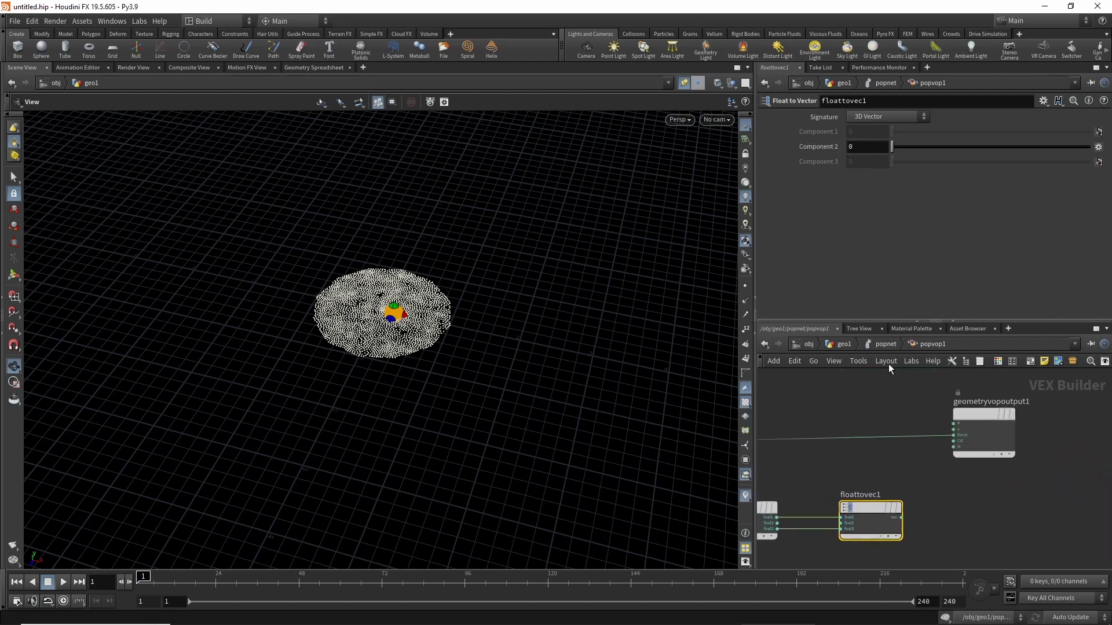
pyautogui.moveTo(873, 320); pyautogui.dragTo(869, 234)
pyautogui.moveTo(849, 381); pyautogui.dragTo(995, 391, button='middle')
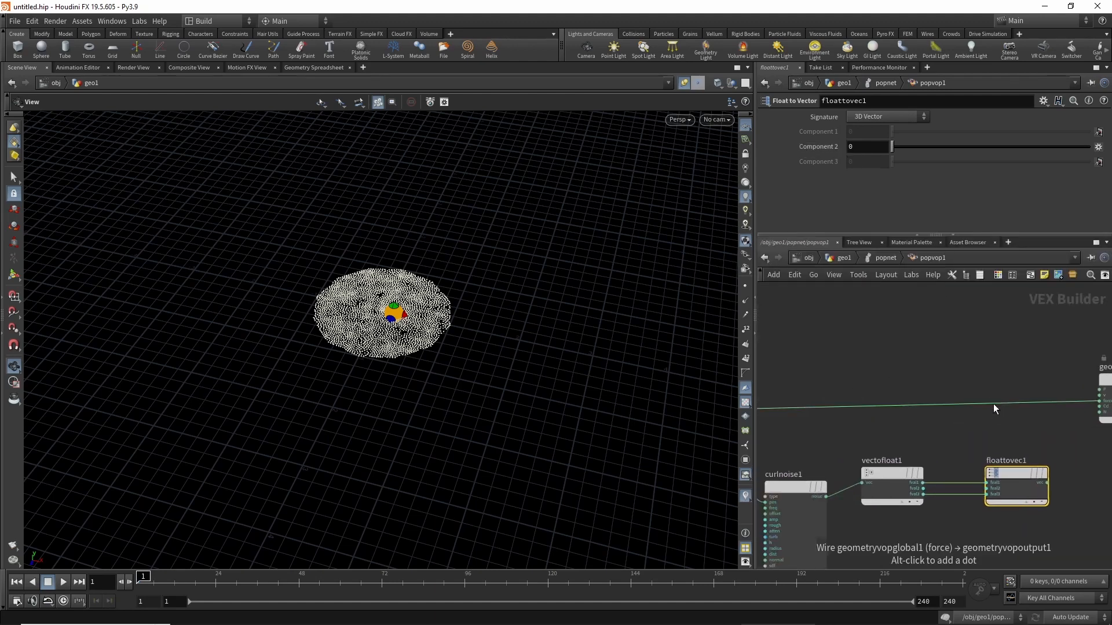
pyautogui.click(993, 403)
pyautogui.press('Tab')
pyautogui.write('ad')
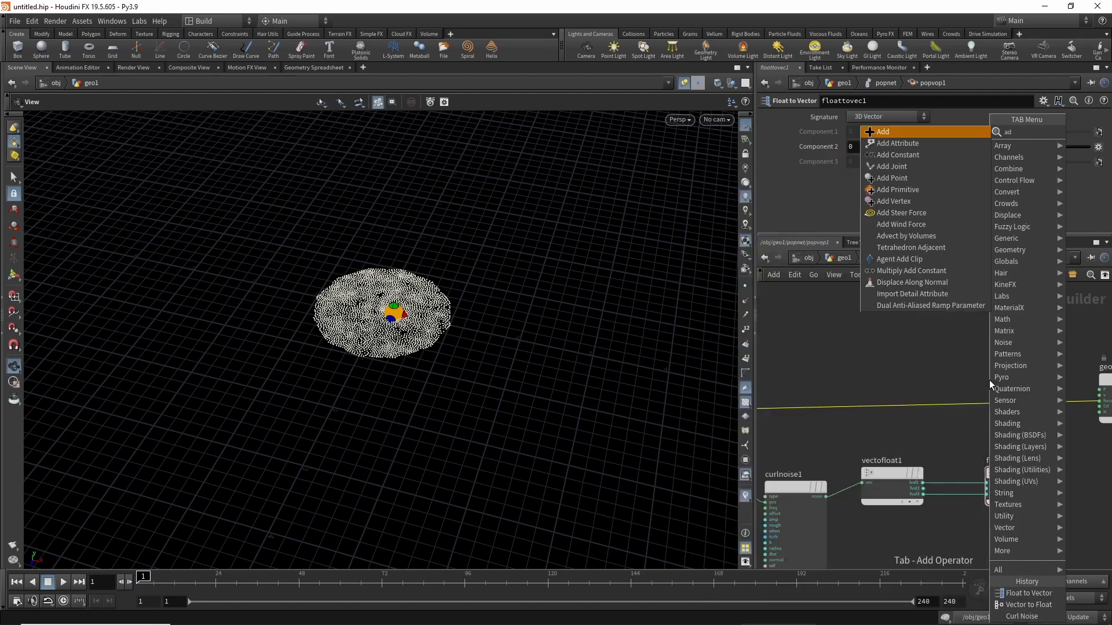
pyautogui.press('Return')
pyautogui.click(986, 397)
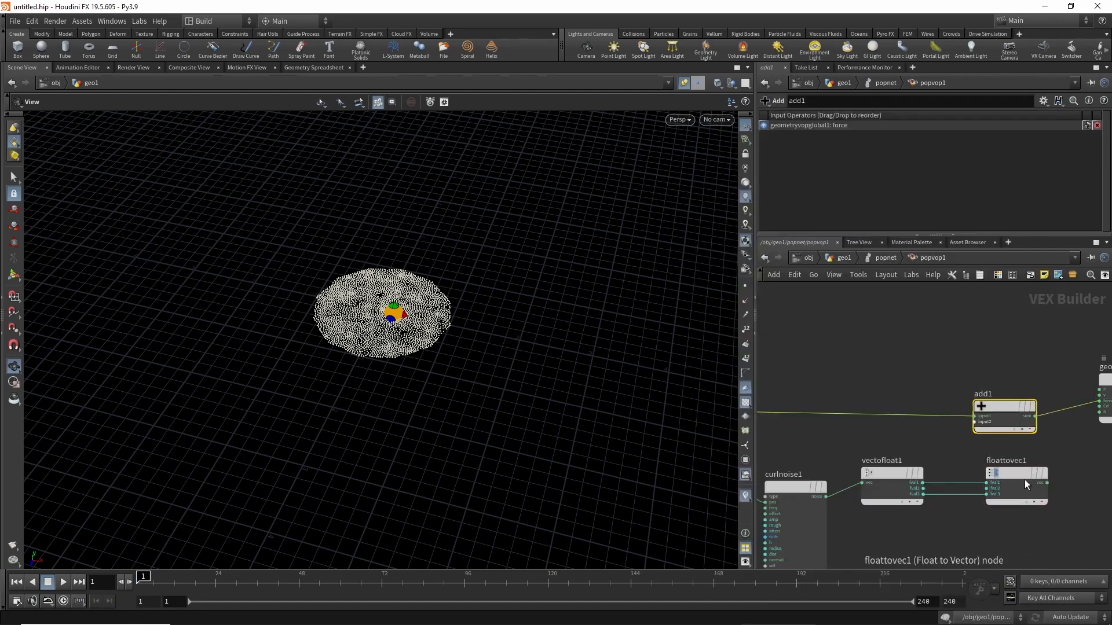
# Connect floattovec1's vec output to add1's second input, and tidy the positions of curlnoise1 and floattovec1.
pyautogui.click(1029, 483)
pyautogui.click(958, 439)
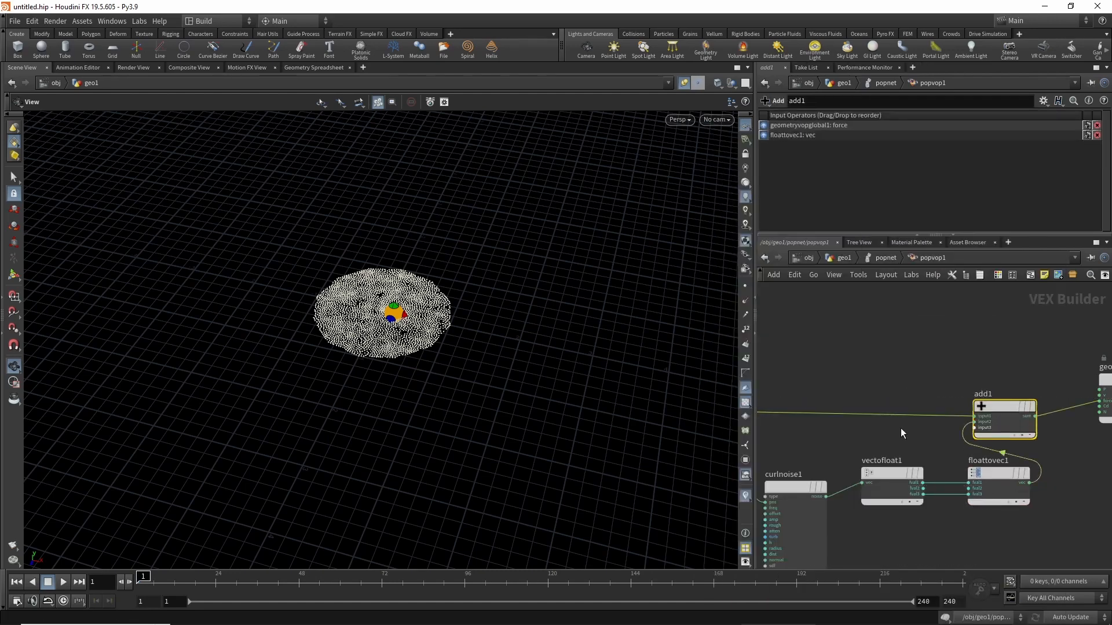
pyautogui.moveTo(832, 453); pyautogui.dragTo(903, 409, button='middle')
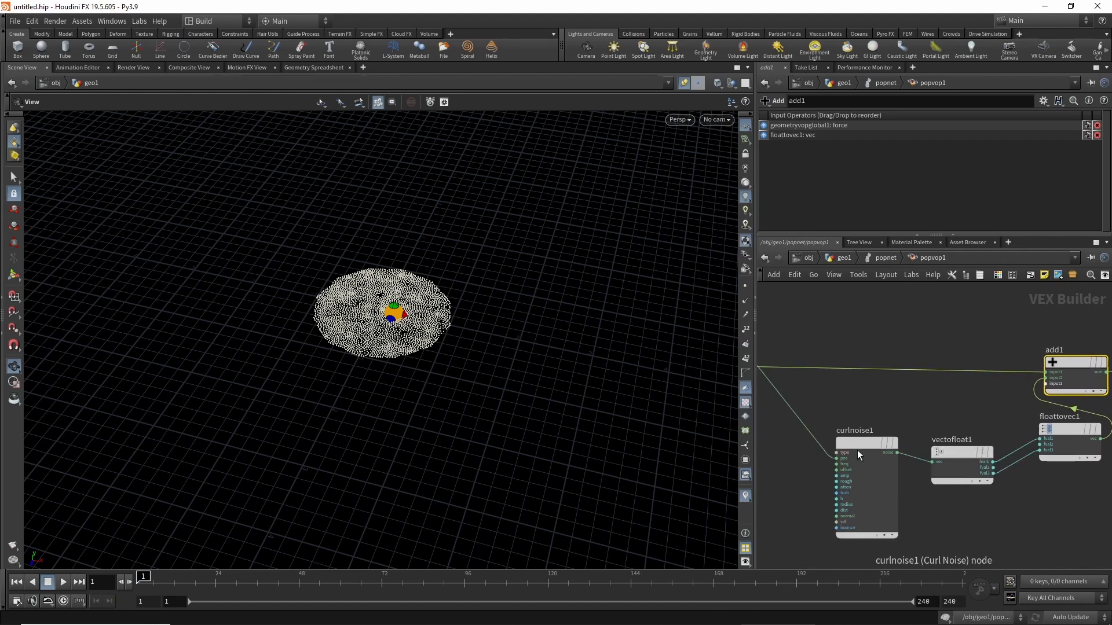
pyautogui.moveTo(857, 454); pyautogui.dragTo(835, 464)
pyautogui.moveTo(1067, 424); pyautogui.dragTo(1050, 434)
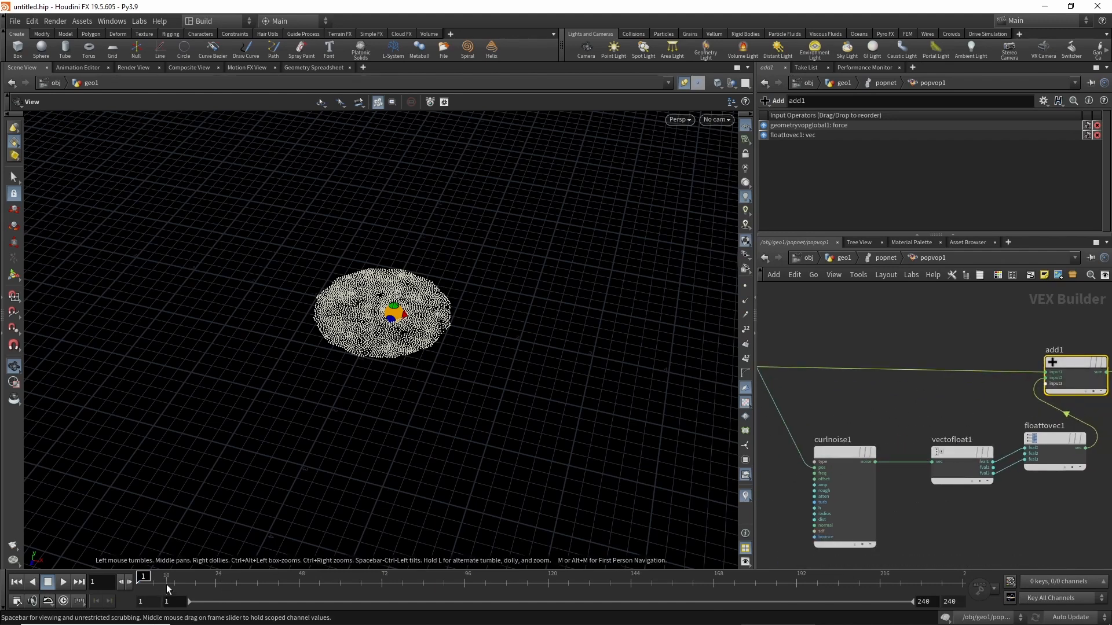
# Scrub through the simulation to examine from several angles how the added noise force moves the particles, ending at frame 1.
pyautogui.moveTo(165, 585); pyautogui.dragTo(266, 586)
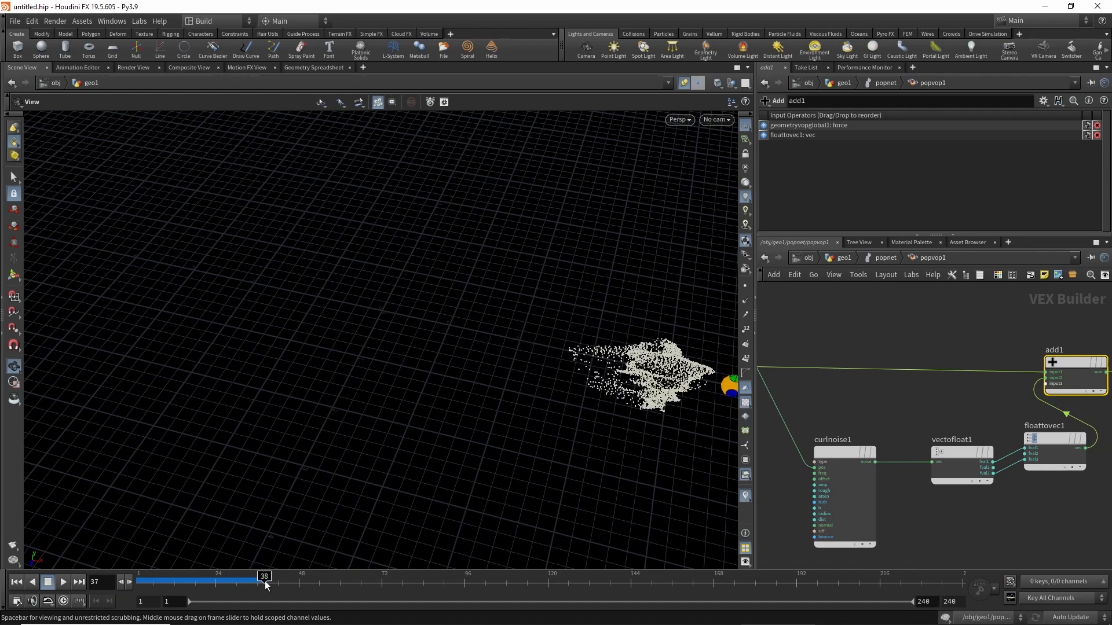
pyautogui.moveTo(593, 437); pyautogui.dragTo(559, 354)
pyautogui.moveTo(554, 370); pyautogui.dragTo(332, 380, button='middle')
pyautogui.moveTo(332, 380); pyautogui.dragTo(330, 469)
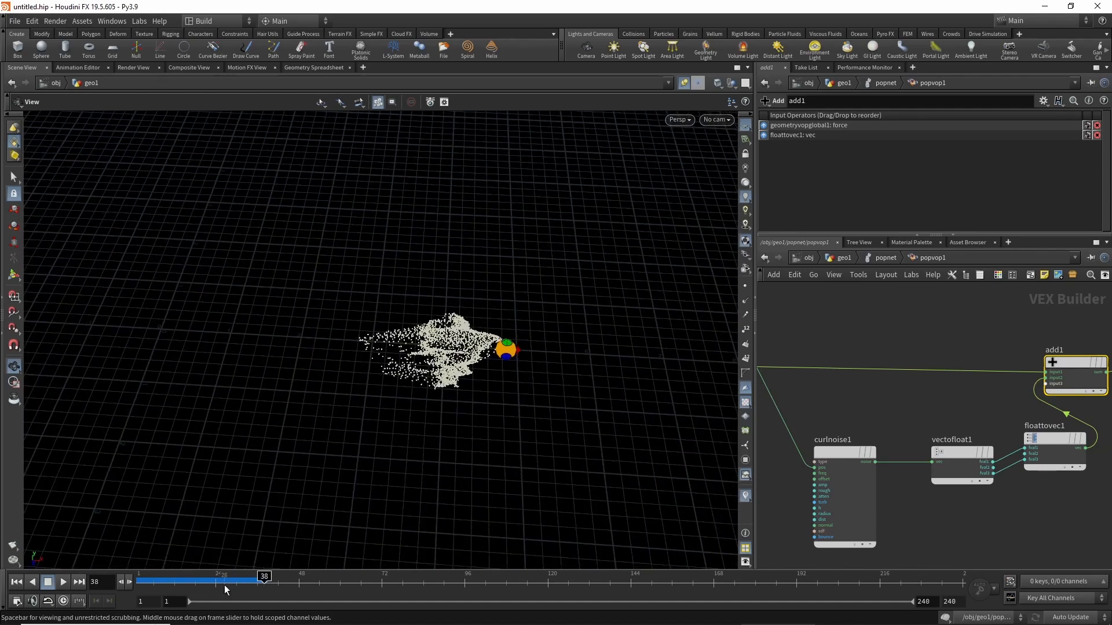
pyautogui.moveTo(265, 578)
pyautogui.mouseDown()
pyautogui.moveTo(444, 571)
pyautogui.moveTo(154, 573)
pyautogui.moveTo(306, 572)
pyautogui.mouseUp()
pyautogui.moveTo(349, 454); pyautogui.dragTo(330, 510)
pyautogui.moveTo(182, 580); pyautogui.dragTo(138, 572)
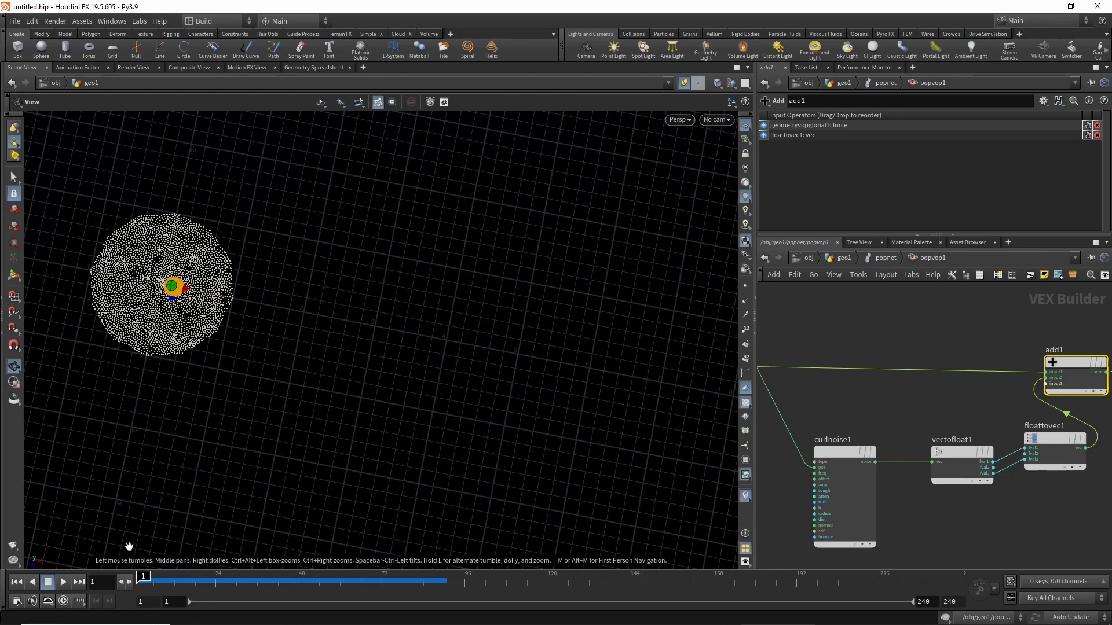
# Set curlnoise1's noise type to Analytic Simplex Noise and preview the simulation.
pyautogui.moveTo(811, 400); pyautogui.dragTo(867, 389, button='middle')
pyautogui.click(885, 464)
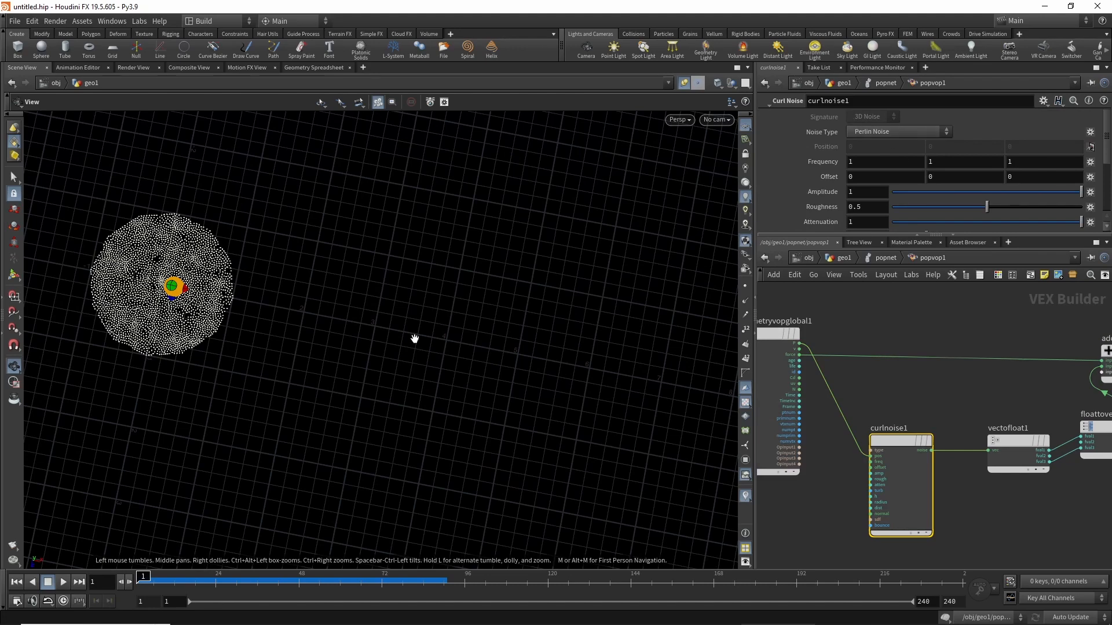
pyautogui.moveTo(415, 339); pyautogui.dragTo(263, 373)
pyautogui.click(908, 131)
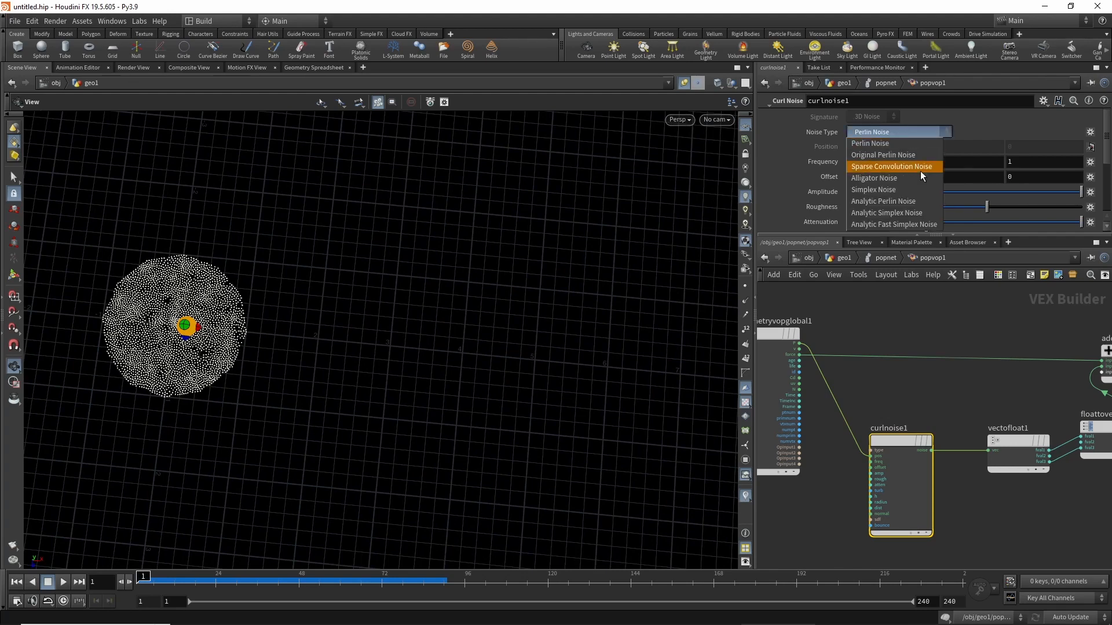
pyautogui.click(883, 214)
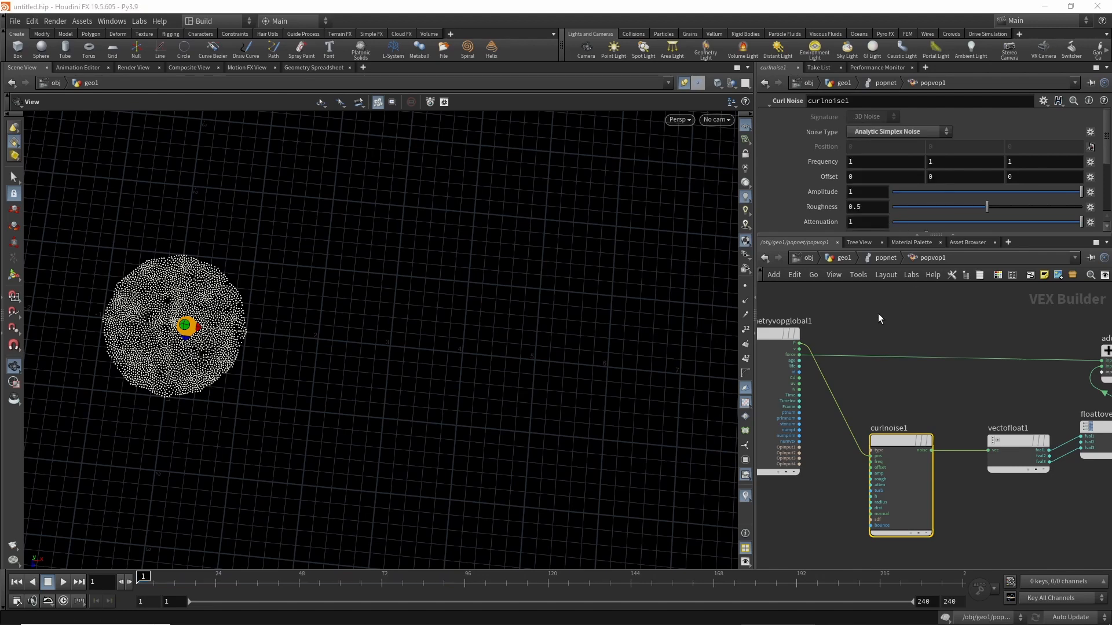
pyautogui.moveTo(878, 314); pyautogui.dragTo(880, 339, button='middle')
pyautogui.moveTo(153, 584)
pyautogui.mouseDown()
pyautogui.moveTo(298, 583)
pyautogui.moveTo(139, 584)
pyautogui.mouseUp()
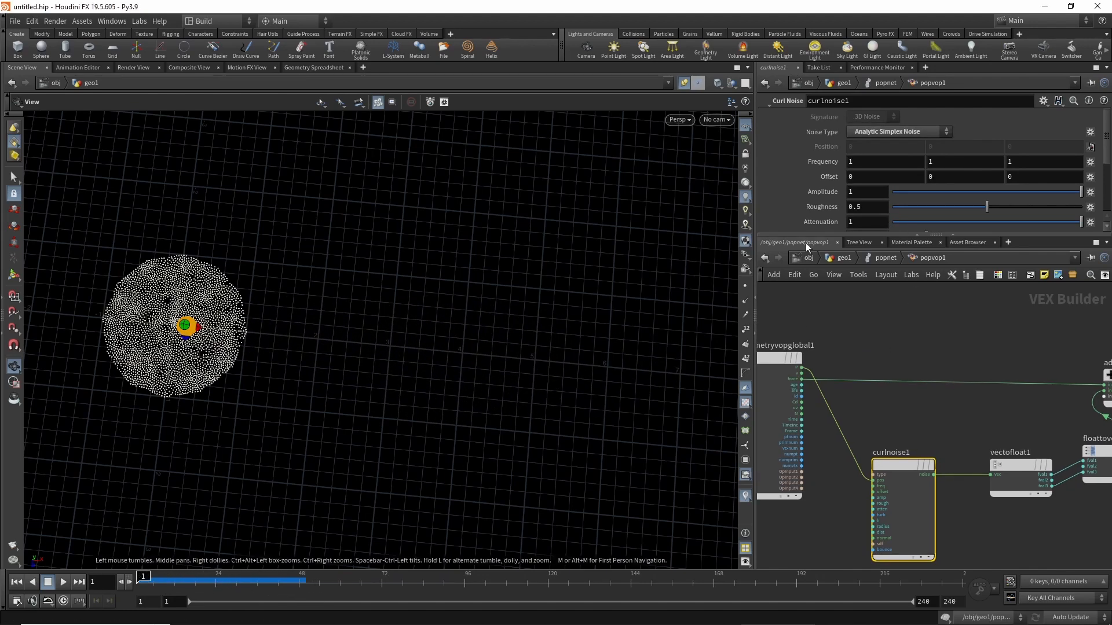
# Tune curlnoise1 to a frequency of 0.7 on all three axes and a roughness of 0.3, previewing the particles between changes.
pyautogui.moveTo(818, 169); pyautogui.dragTo(761, 167, button='middle')
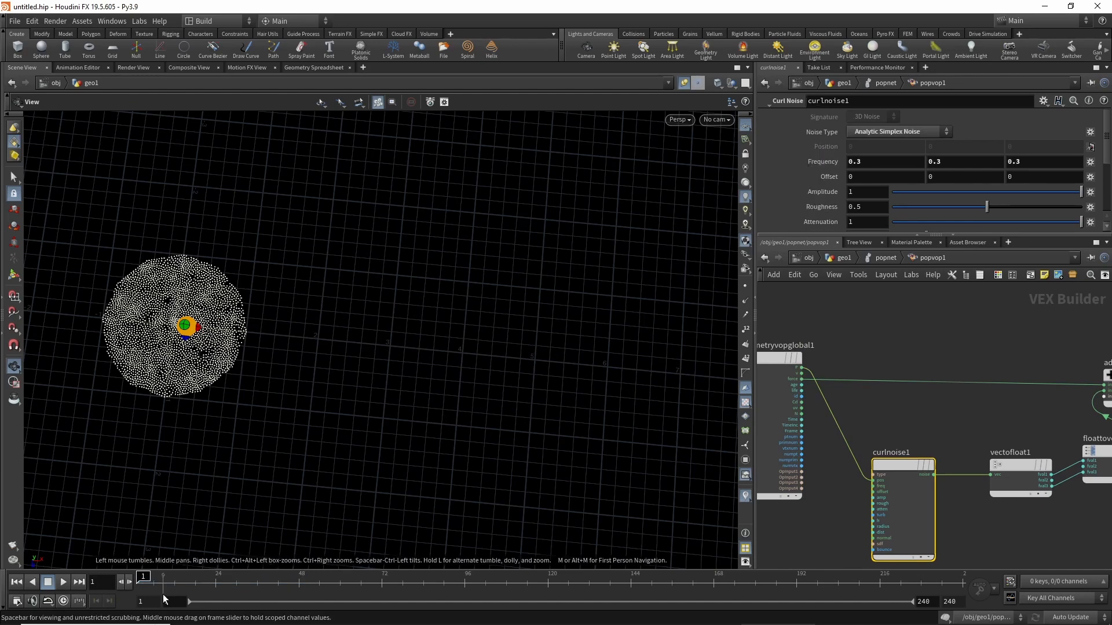
pyautogui.moveTo(164, 584); pyautogui.dragTo(323, 582)
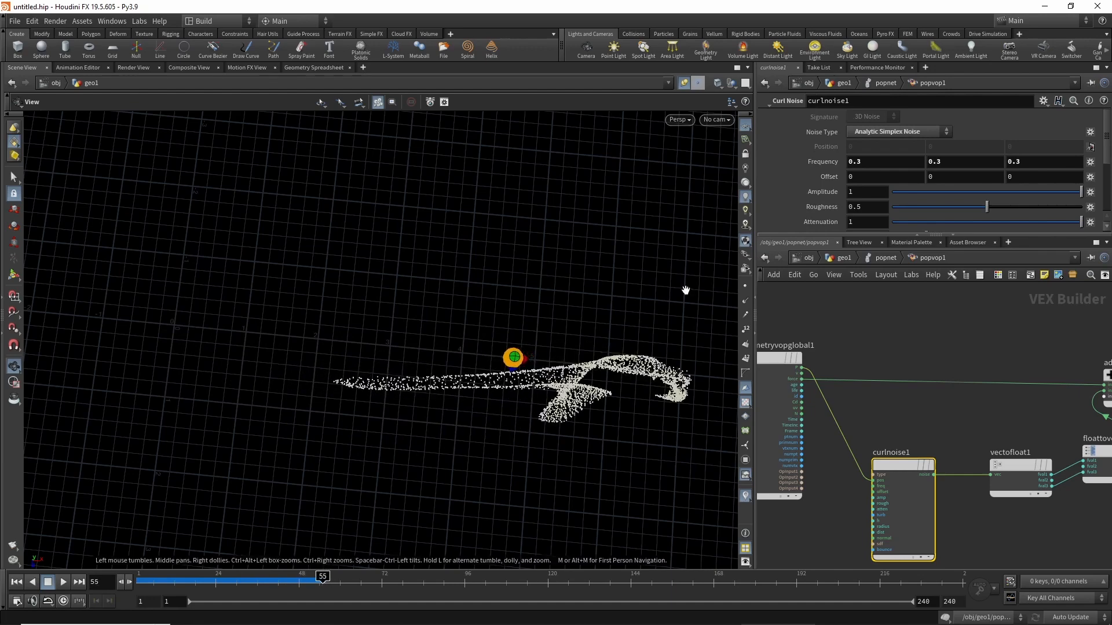
pyautogui.moveTo(819, 170); pyautogui.dragTo(832, 171, button='middle')
pyautogui.moveTo(196, 581)
pyautogui.mouseDown()
pyautogui.moveTo(149, 582)
pyautogui.moveTo(336, 584)
pyautogui.moveTo(320, 594)
pyautogui.moveTo(188, 584)
pyautogui.mouseUp()
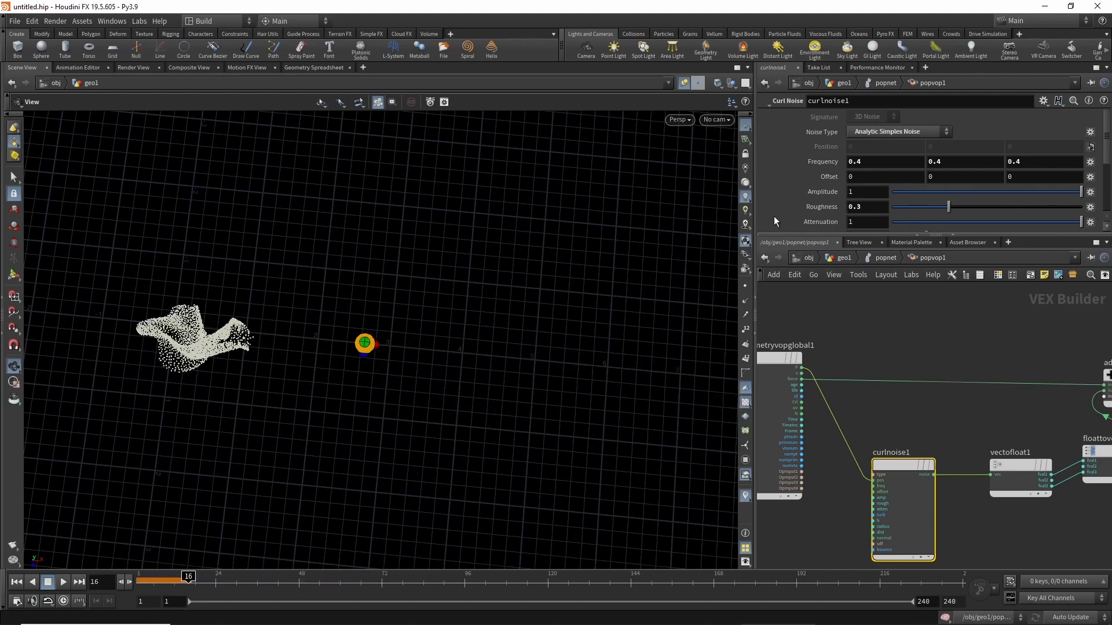
pyautogui.moveTo(811, 164); pyautogui.dragTo(837, 167, button='middle')
pyautogui.moveTo(189, 577); pyautogui.dragTo(138, 573)
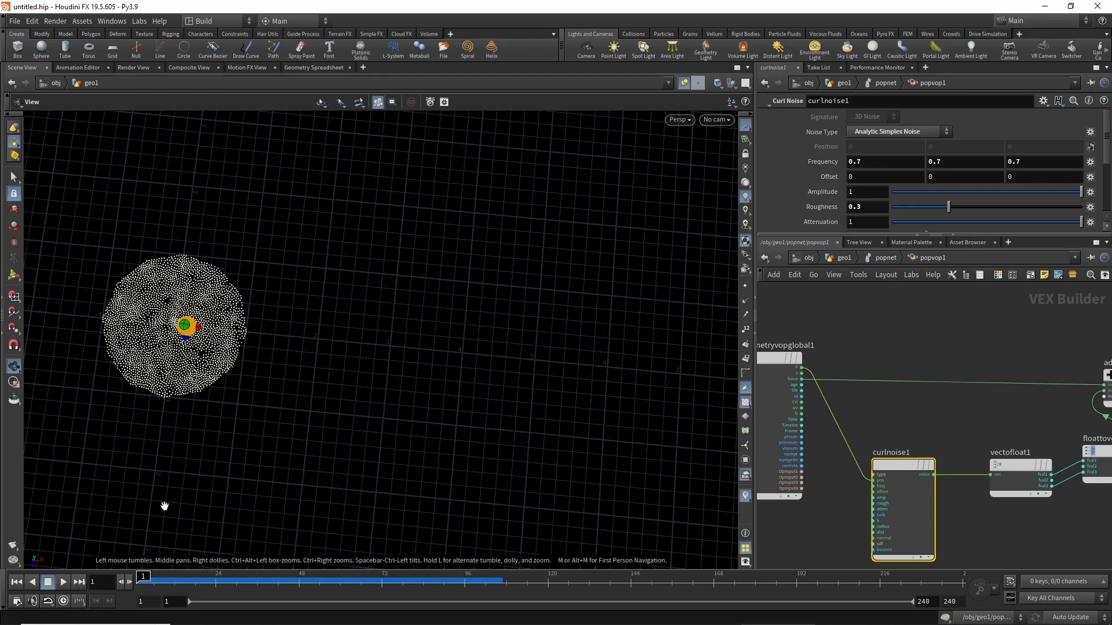
pyautogui.moveTo(395, 351); pyautogui.dragTo(442, 343)
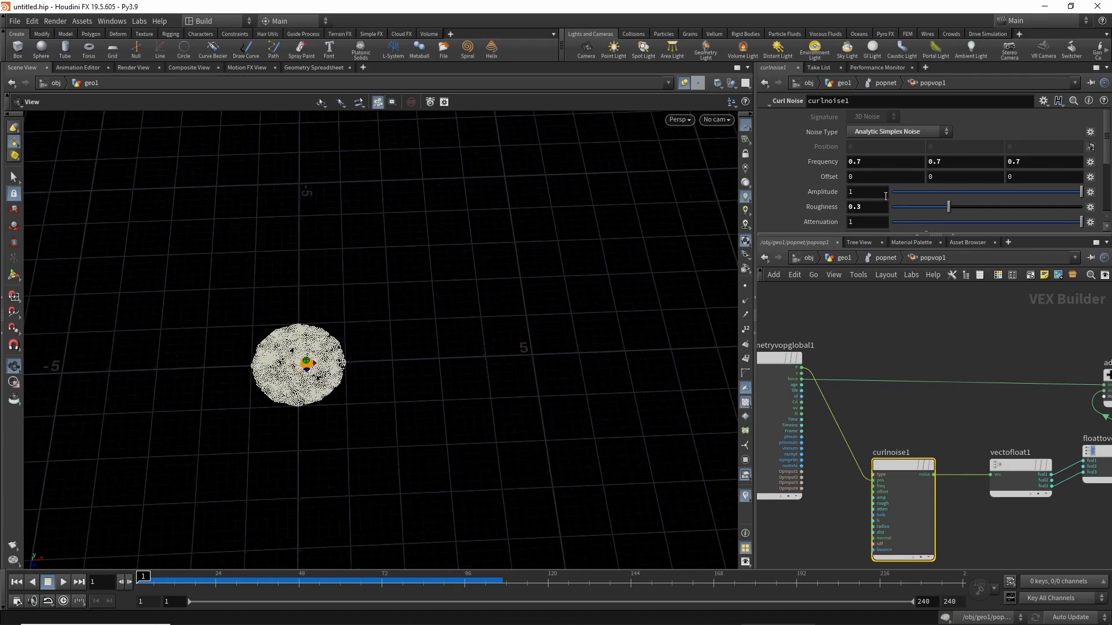
# Try an amplitude of 10 on curlnoise1 and preview the particle motion.
pyautogui.write('0')
pyautogui.press('Return')
pyautogui.moveTo(182, 579); pyautogui.dragTo(264, 576)
pyautogui.moveTo(343, 457); pyautogui.dragTo(251, 533)
pyautogui.moveTo(152, 578)
pyautogui.mouseDown()
pyautogui.moveTo(286, 577)
pyautogui.moveTo(140, 577)
pyautogui.mouseUp()
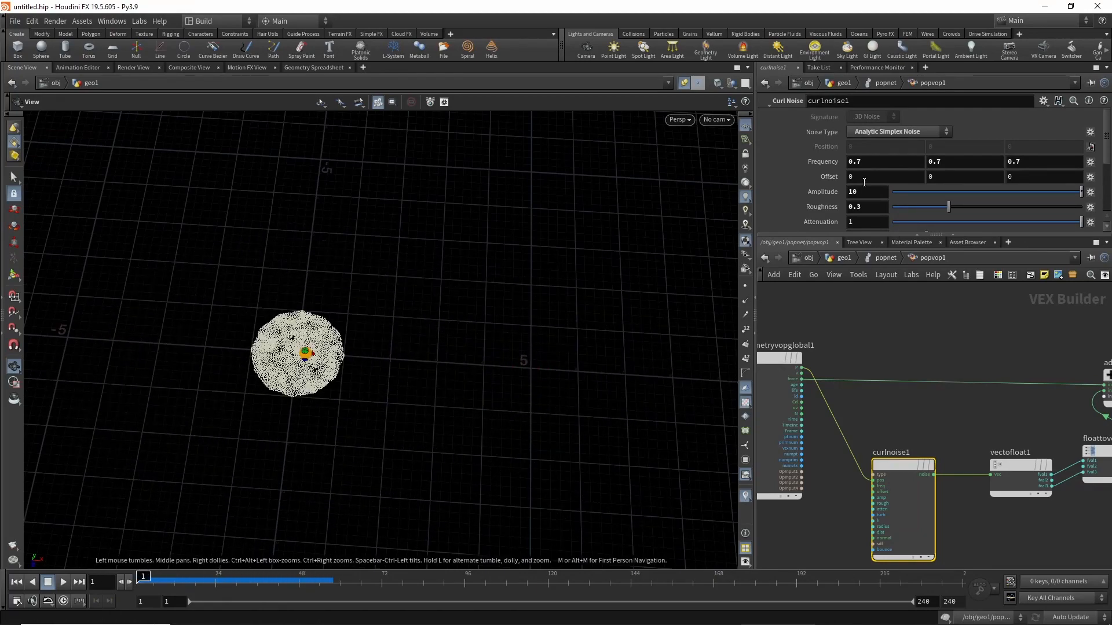
# Set curlnoise1's amplitude to 3 and scrub through the early frames to check the particle motion.
pyautogui.write('3')
pyautogui.press('Return')
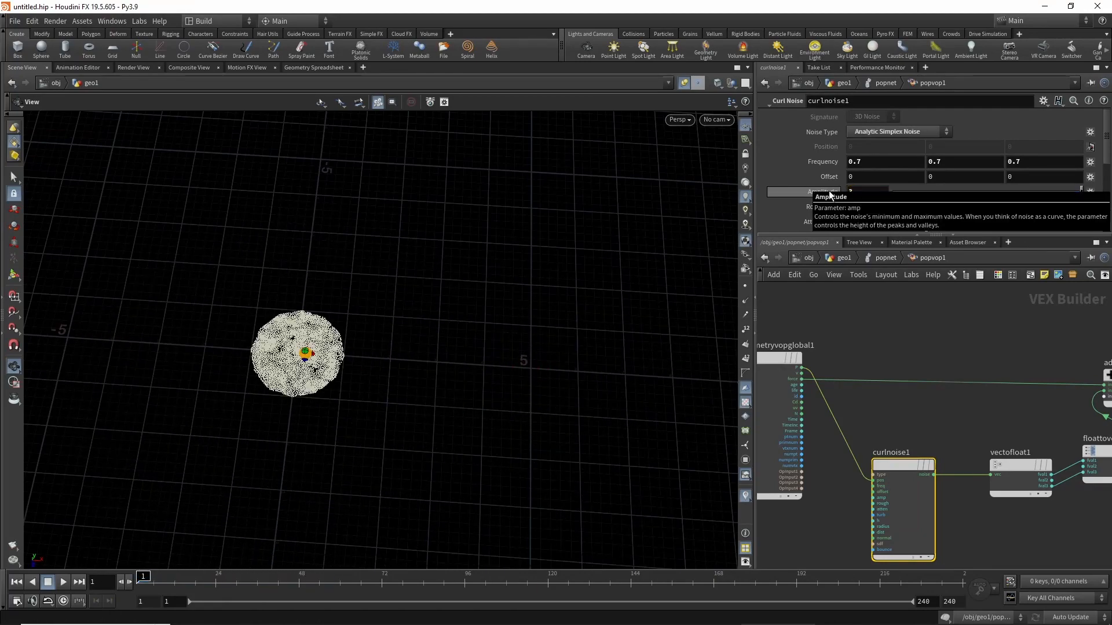
pyautogui.moveTo(157, 578); pyautogui.dragTo(230, 588)
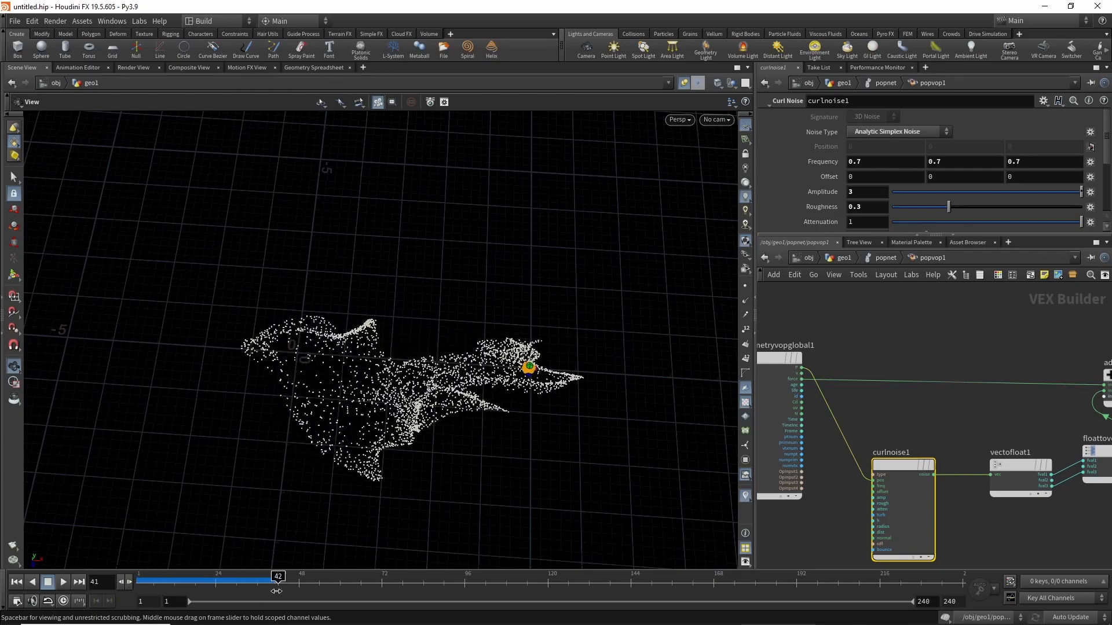
pyautogui.moveTo(322, 585); pyautogui.dragTo(164, 591)
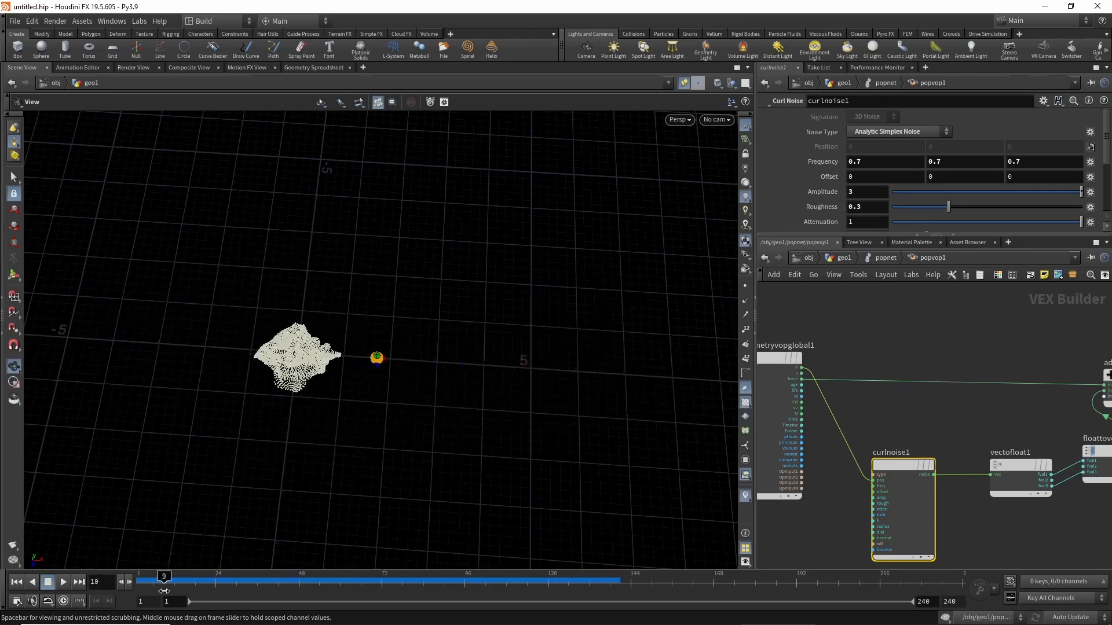
# Examine the particle motion over a longer frame range from a wider, more top-down view, and return to frame 1.
pyautogui.moveTo(275, 576); pyautogui.dragTo(627, 585)
pyautogui.scroll(-3, 250, 403)
pyautogui.scroll(-1, 250, 403)
pyautogui.moveTo(162, 386); pyautogui.dragTo(239, 401, button='middle')
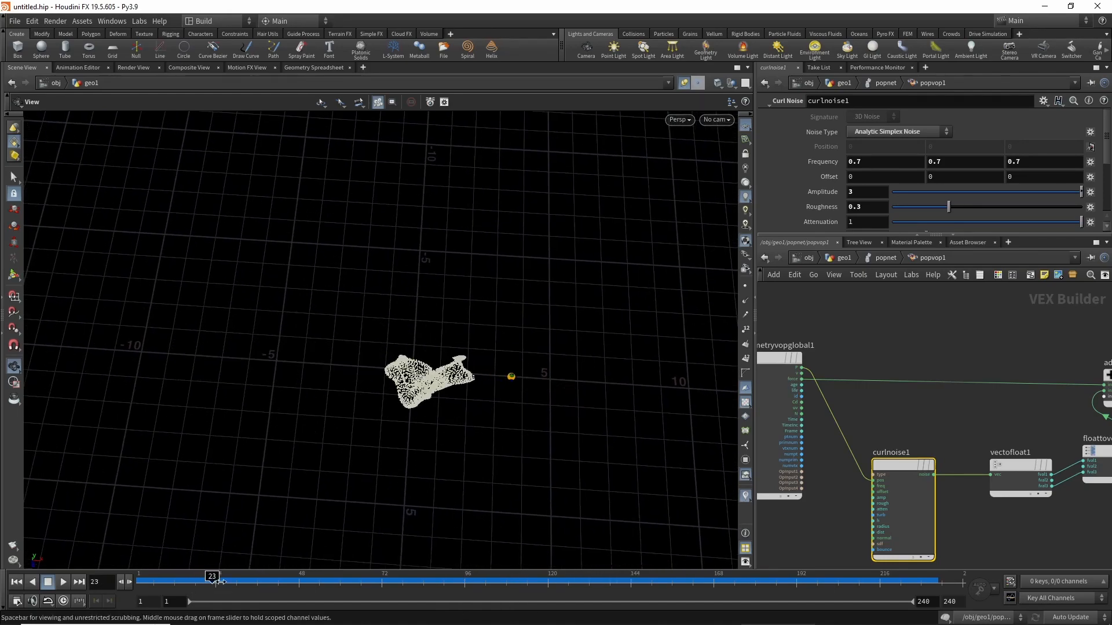
pyautogui.moveTo(404, 552); pyautogui.dragTo(172, 527)
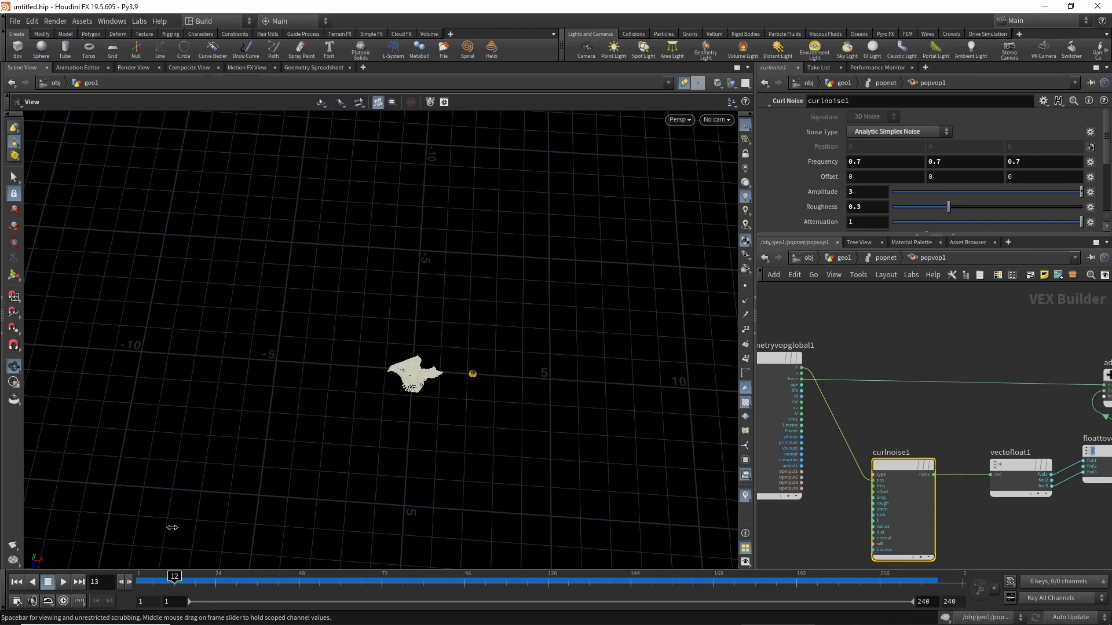
pyautogui.moveTo(353, 505); pyautogui.dragTo(564, 478)
pyautogui.moveTo(358, 359); pyautogui.dragTo(364, 400)
pyautogui.moveTo(183, 585); pyautogui.dragTo(20, 572)
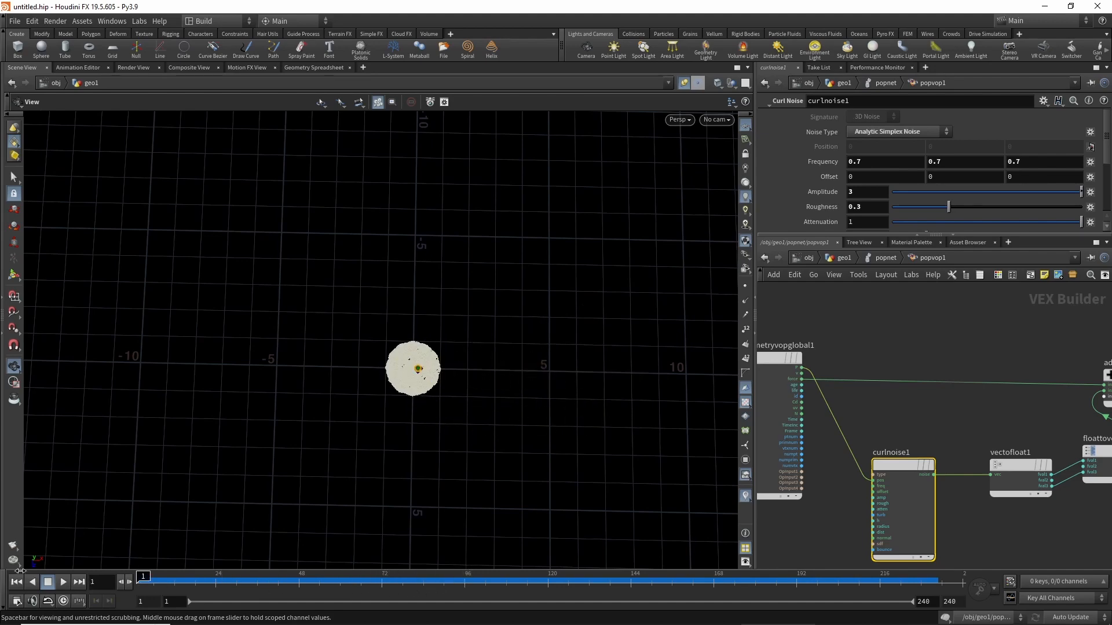
# Return to the popnet network and rearrange popforce1, popvop1 and popattract_follow to tidy the node layout.
pyautogui.click(884, 258)
pyautogui.moveTo(886, 366); pyautogui.dragTo(875, 326)
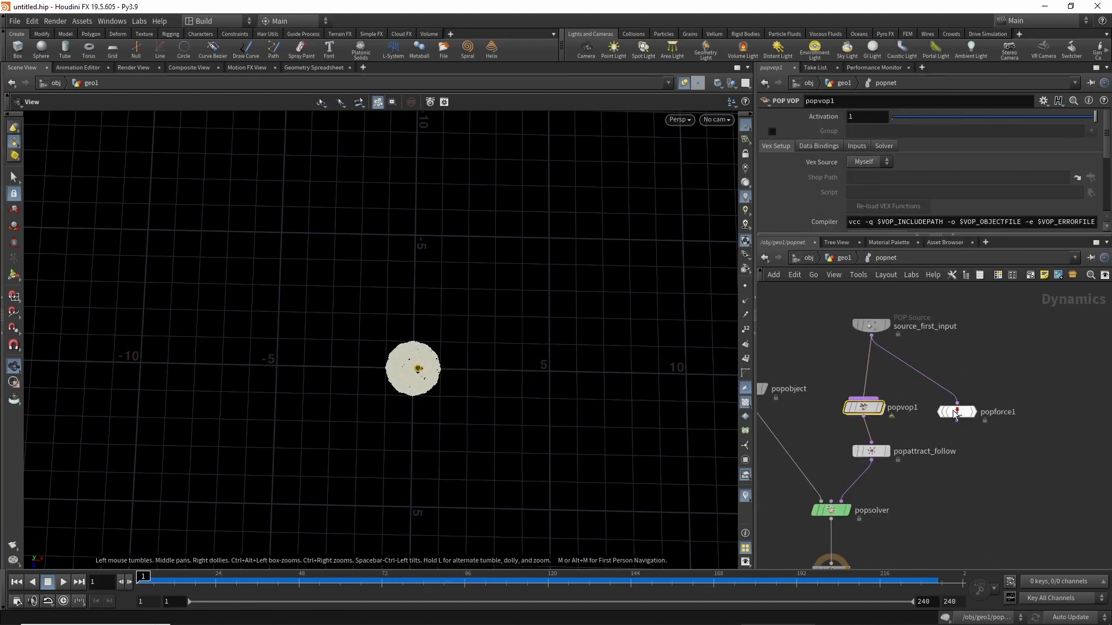
pyautogui.moveTo(954, 413); pyautogui.dragTo(1018, 399)
pyautogui.moveTo(862, 407); pyautogui.dragTo(879, 389)
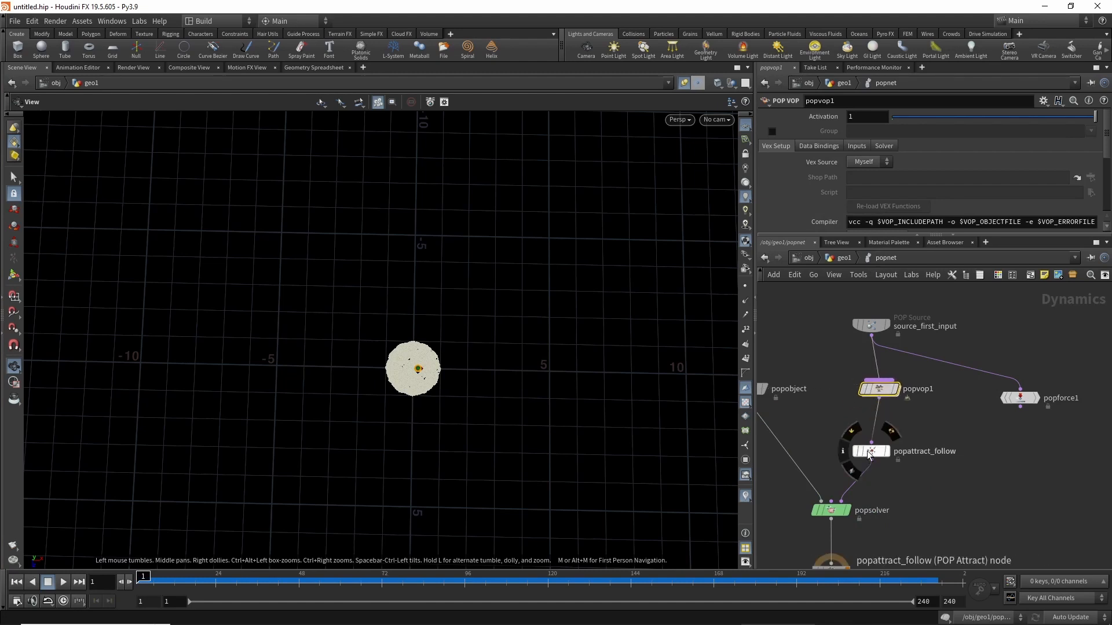
pyautogui.moveTo(871, 451); pyautogui.dragTo(880, 430)
pyautogui.click(871, 429)
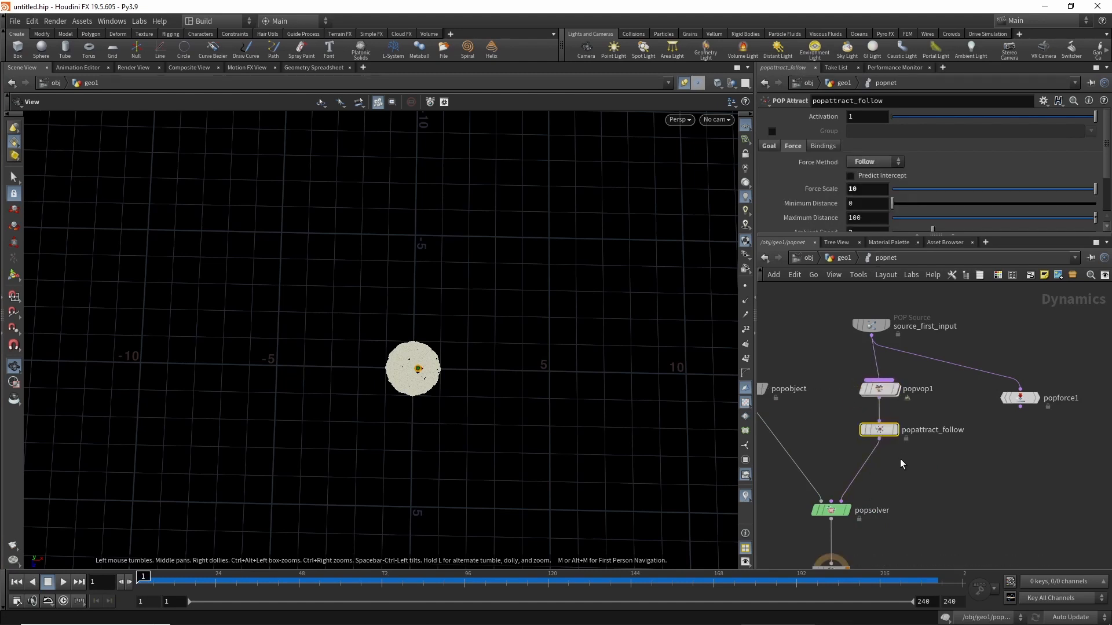
# Add a second POP Attract node to the chain between popattract_follow and popsolver.
pyautogui.press('Tab')
pyautogui.write('popa')
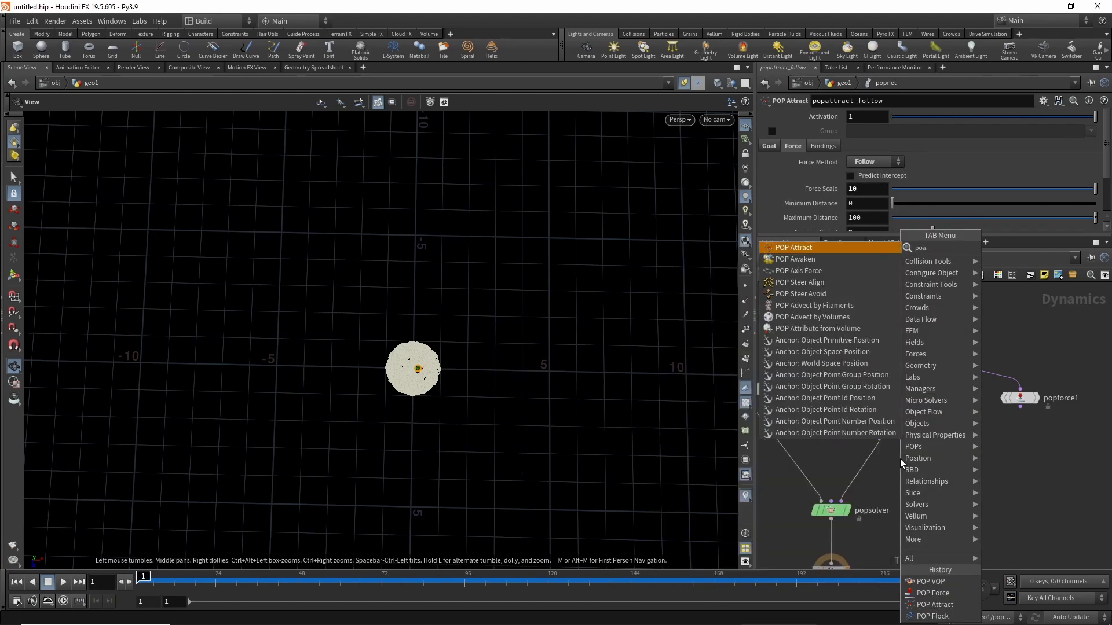
pyautogui.press('Return')
pyautogui.click(874, 458)
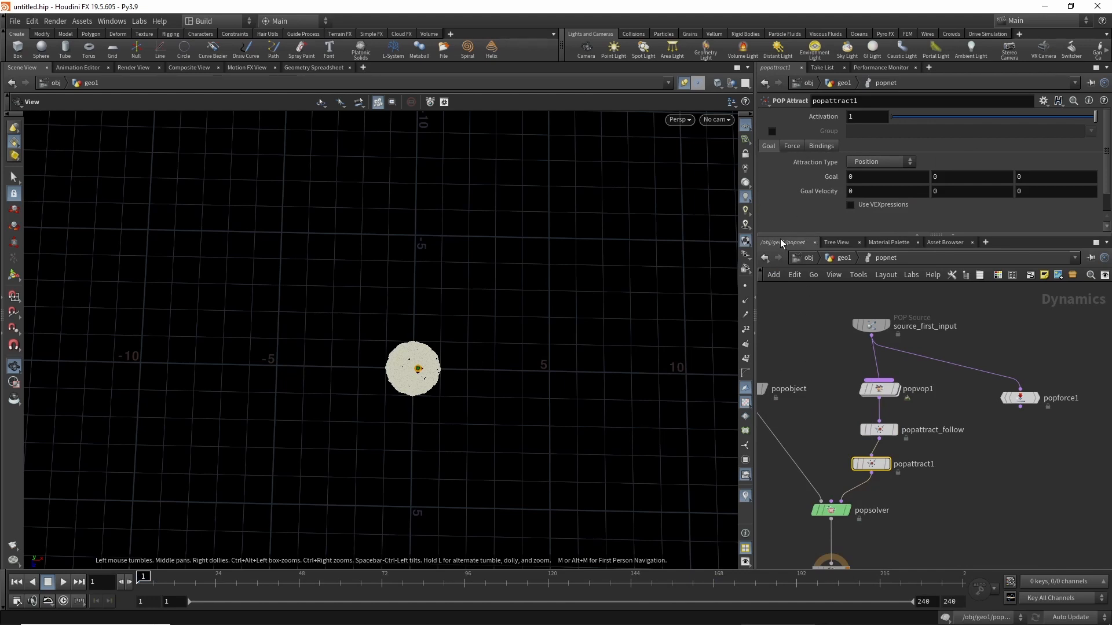
# Set popattract1's Attraction Type to Particles and align the node beneath popattract_follow.
pyautogui.moveTo(781, 235); pyautogui.dragTo(787, 281)
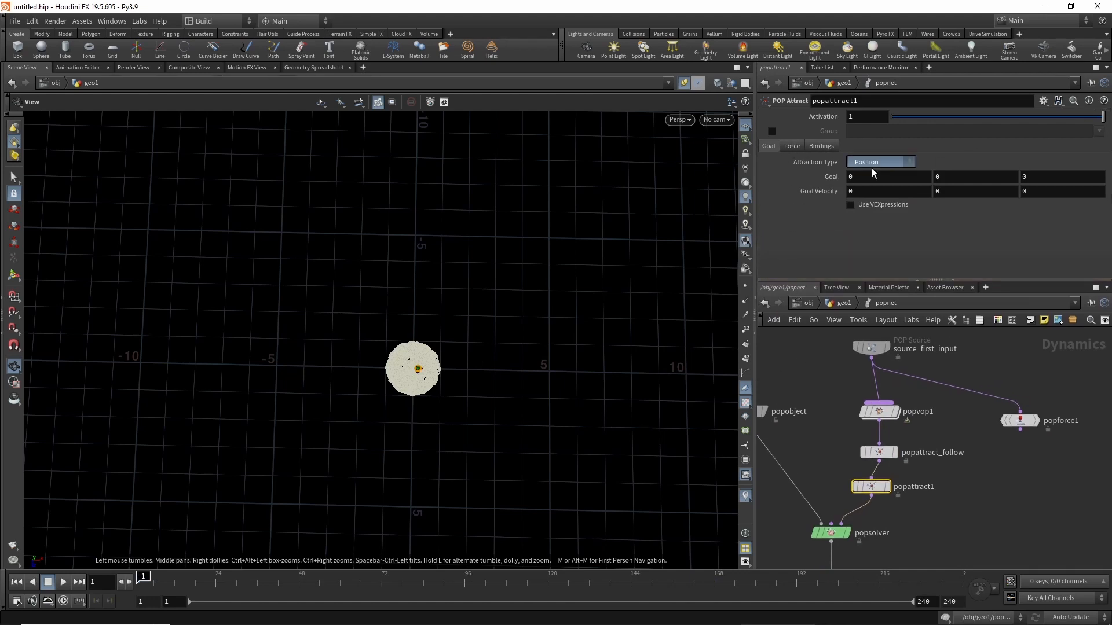
pyautogui.click(869, 184)
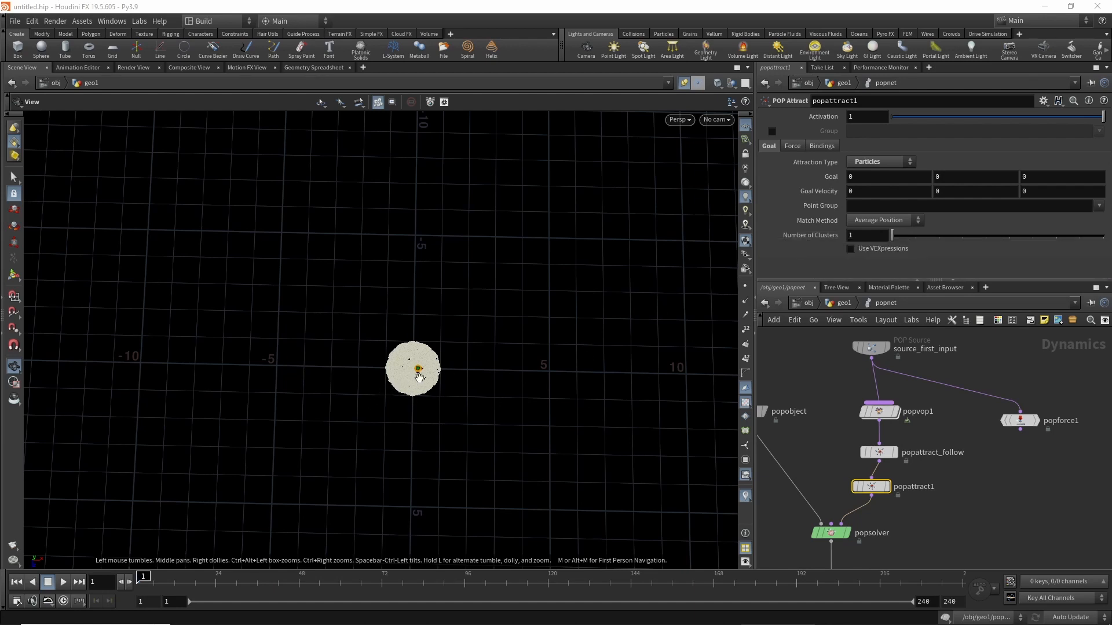
pyautogui.moveTo(871, 495); pyautogui.dragTo(875, 499)
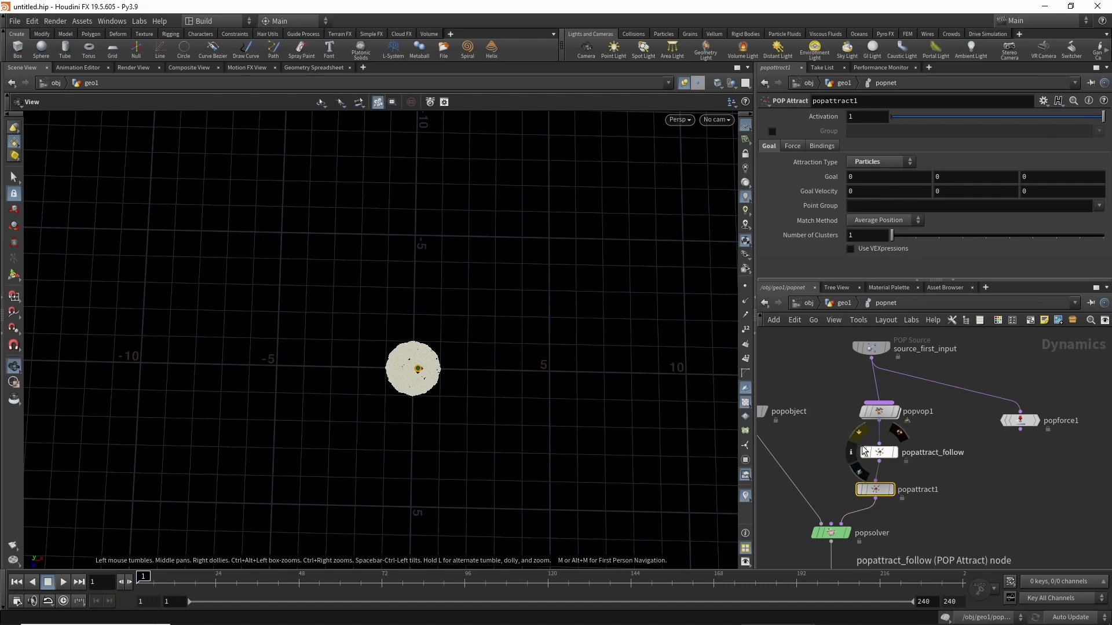
# Bypass popattract_follow and popvop1, previewing the effect of popattract1 by itself over the early frames.
pyautogui.click(860, 435)
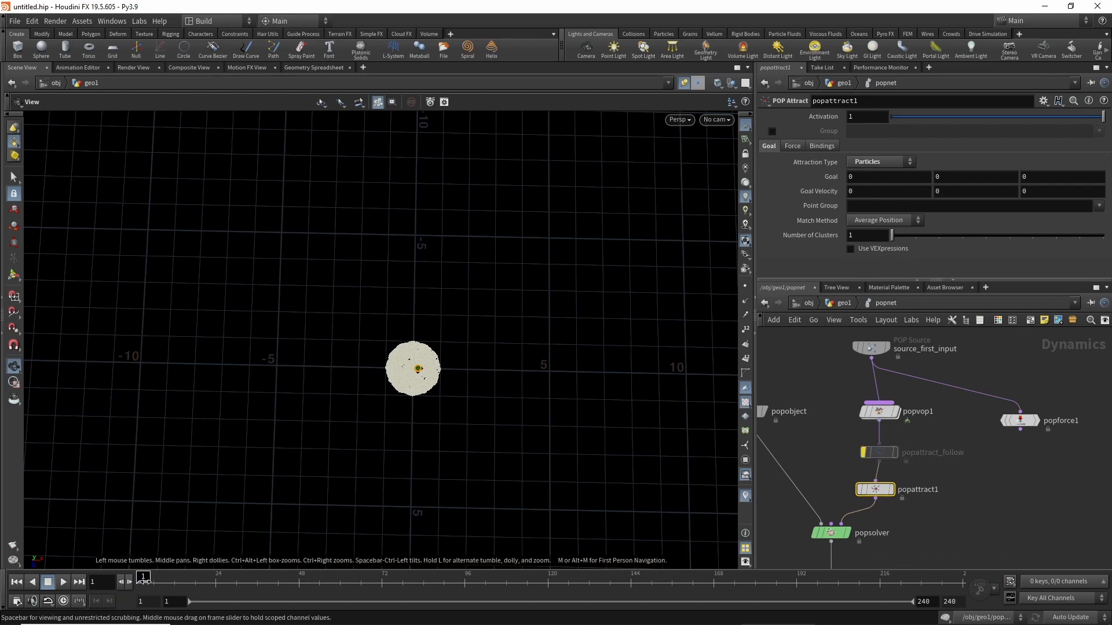
pyautogui.moveTo(145, 581); pyautogui.dragTo(110, 574)
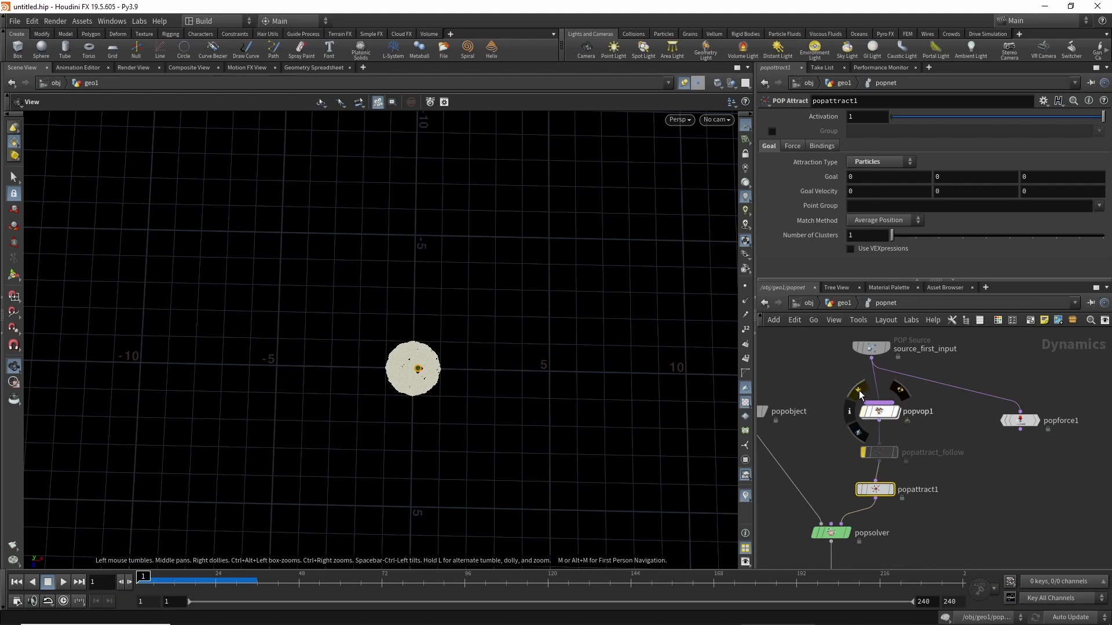
pyautogui.click(859, 392)
pyautogui.click(213, 580)
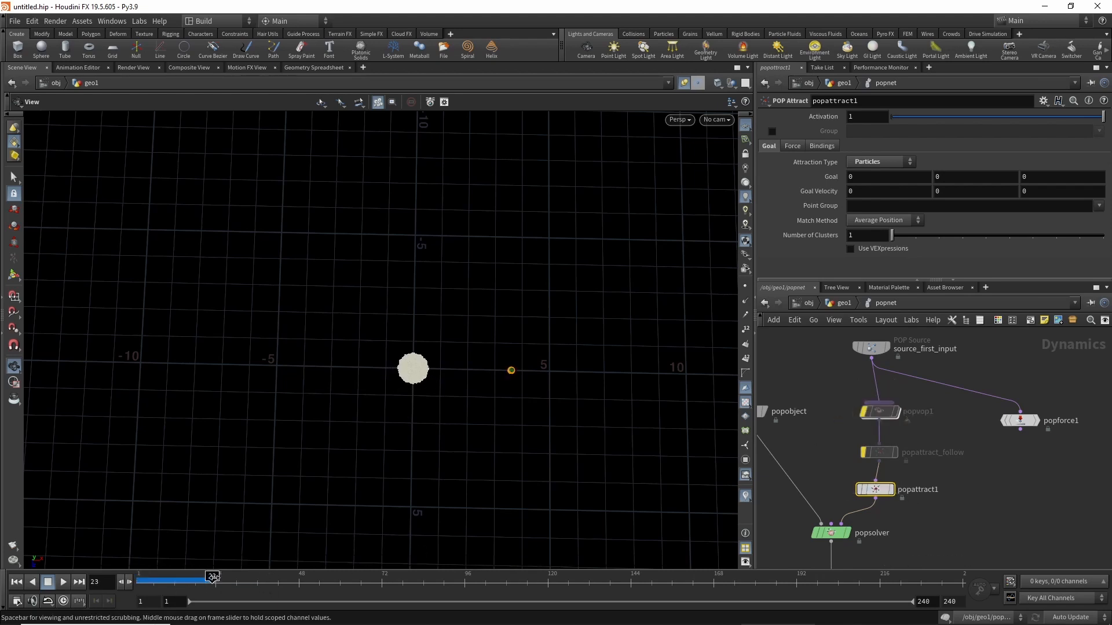
pyautogui.moveTo(214, 576); pyautogui.dragTo(143, 577)
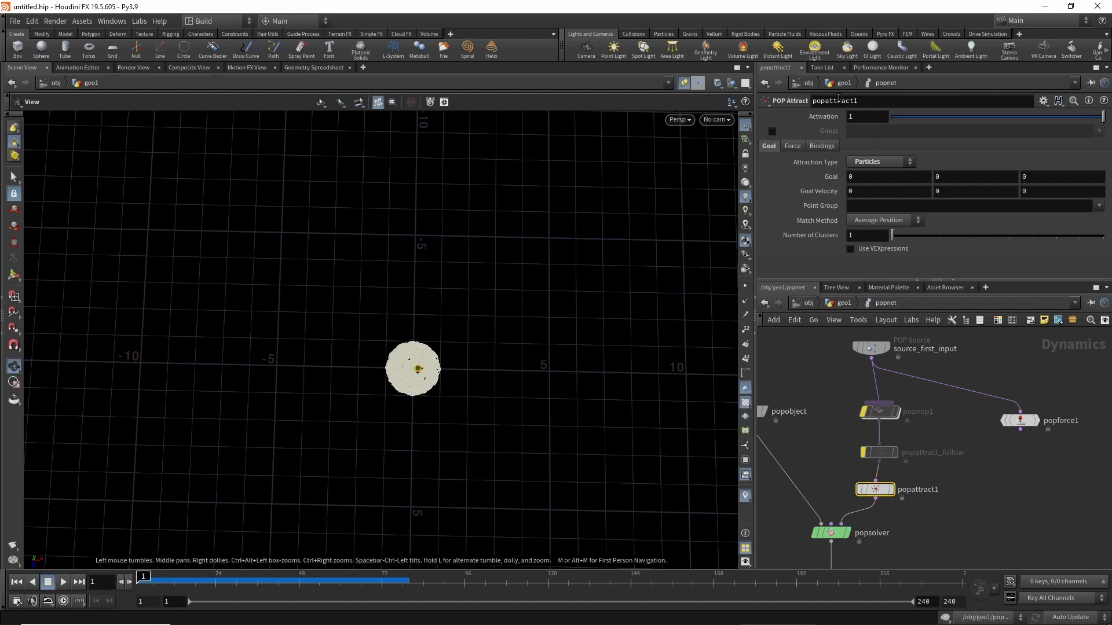
# Set popattract1's Force Scale to 10 and preview the particles from a closer view.
pyautogui.scroll(3, 496, 322)
pyautogui.click(793, 146)
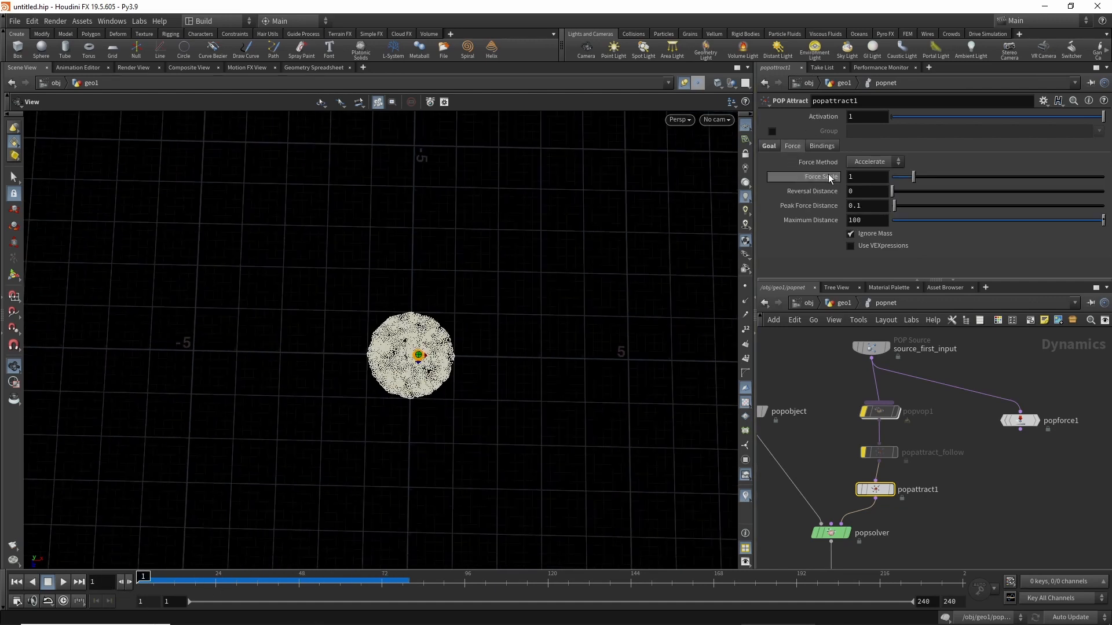
pyautogui.write('0')
pyautogui.press('Return')
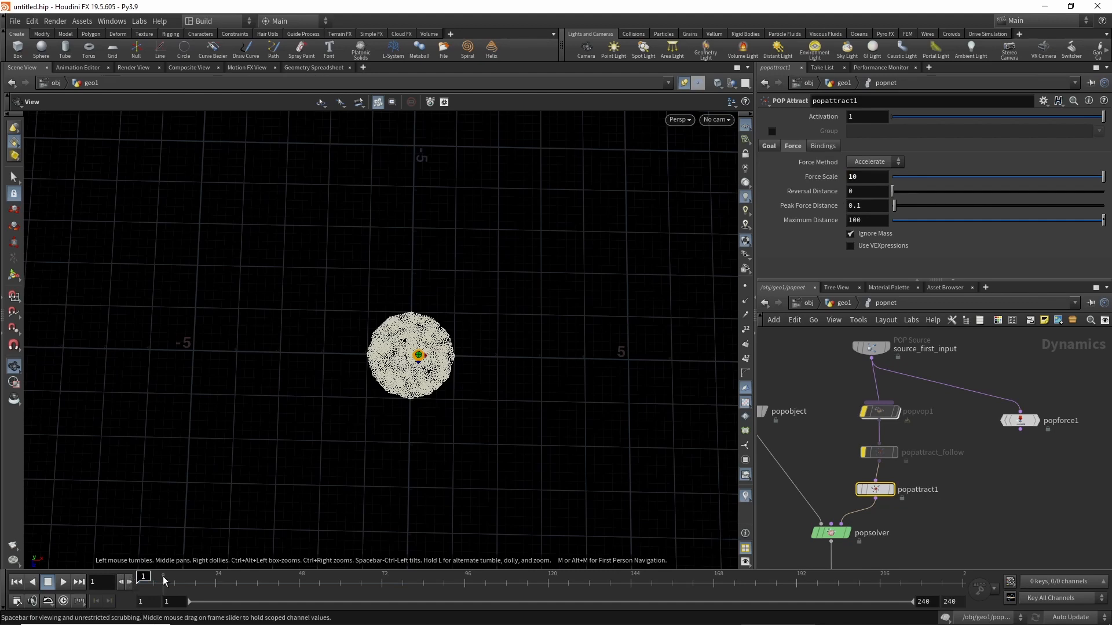
pyautogui.moveTo(142, 577)
pyautogui.mouseDown()
pyautogui.moveTo(284, 576)
pyautogui.moveTo(331, 547)
pyautogui.moveTo(258, 576)
pyautogui.moveTo(166, 577)
pyautogui.moveTo(292, 565)
pyautogui.moveTo(310, 577)
pyautogui.moveTo(140, 578)
pyautogui.mouseUp()
# Set popattract1's Number of Clusters to 2, preview the motion to about frame 52, and return to frame 1.
pyautogui.click(772, 147)
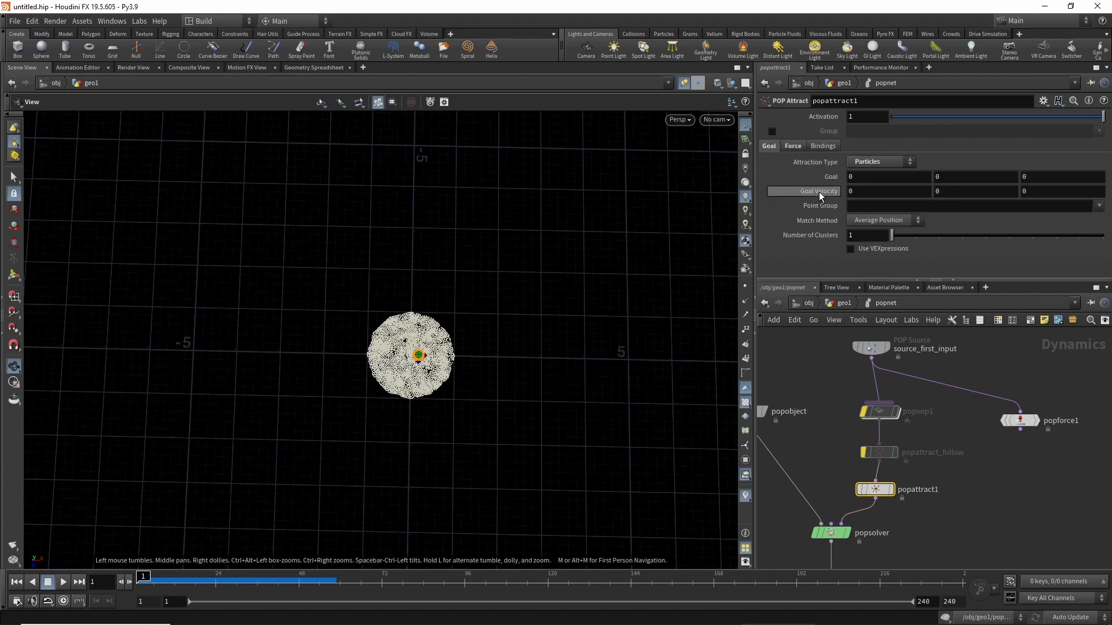
pyautogui.click(915, 236)
pyautogui.moveTo(141, 588); pyautogui.dragTo(312, 576)
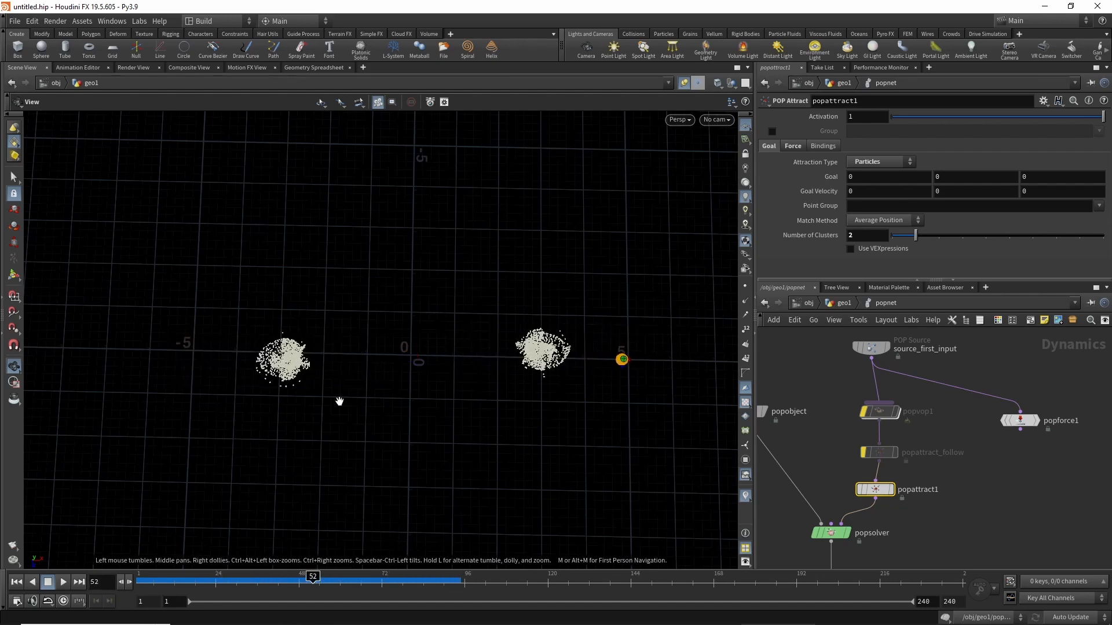
pyautogui.moveTo(184, 577); pyautogui.dragTo(138, 576)
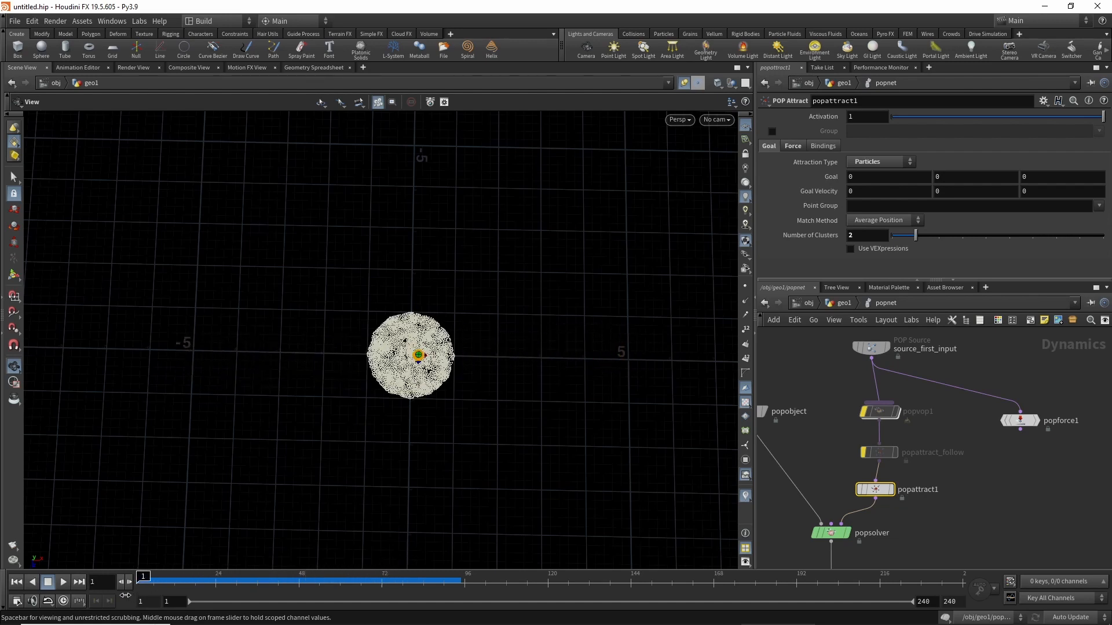
# Try a Reversal Distance of 3.86 on popattract1 and preview the particles to frame 23.
pyautogui.click(791, 146)
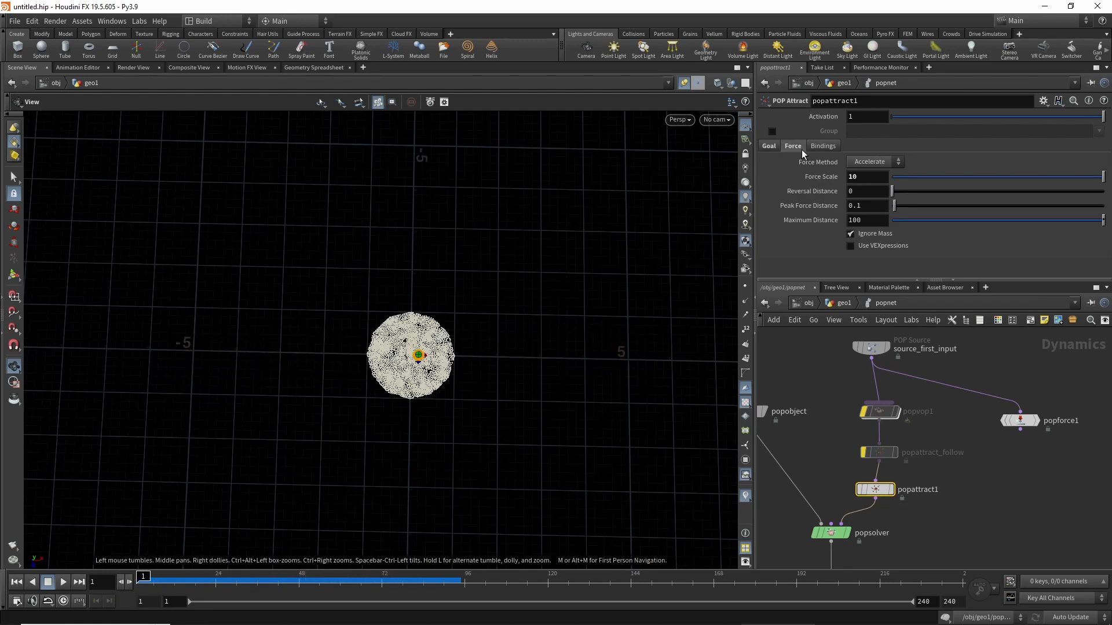
pyautogui.moveTo(179, 581); pyautogui.dragTo(132, 584)
pyautogui.moveTo(897, 191); pyautogui.dragTo(973, 194)
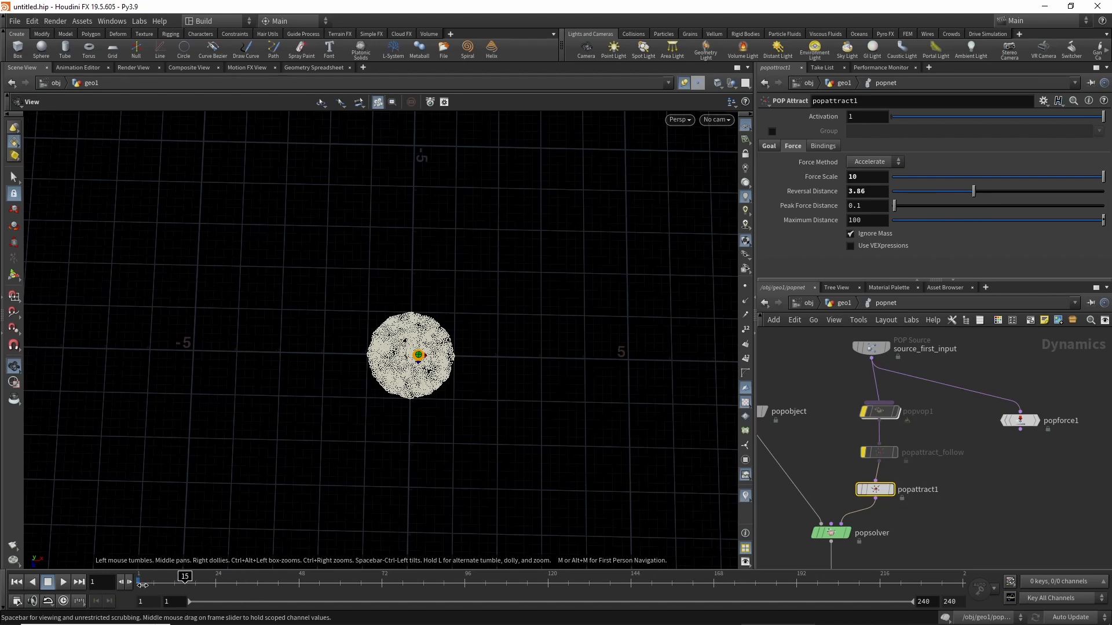
pyautogui.moveTo(143, 585); pyautogui.dragTo(212, 579)
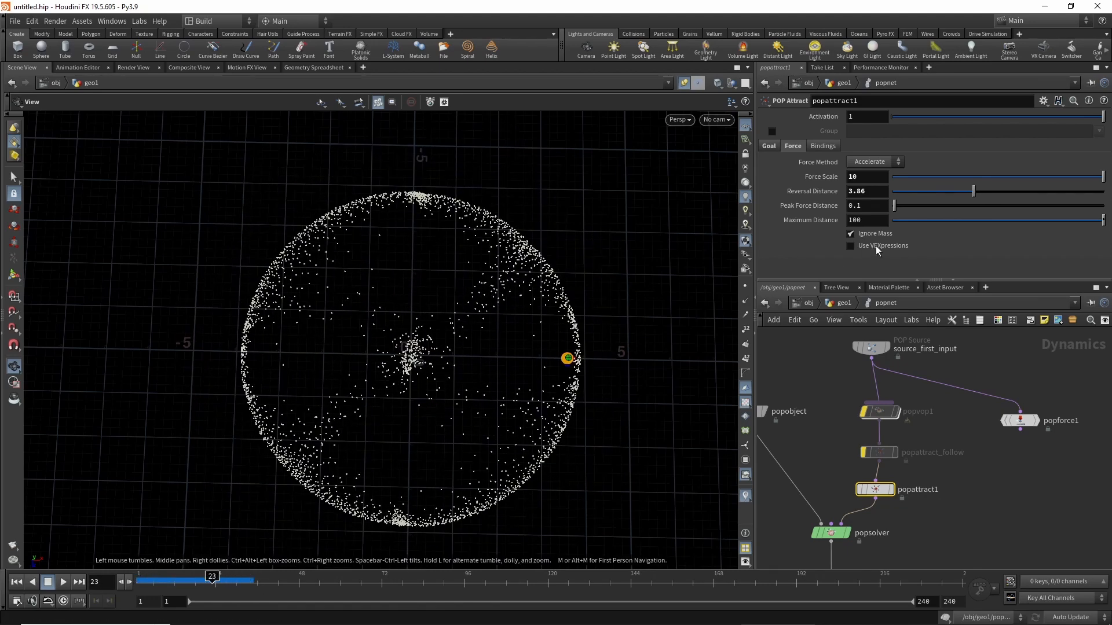
# Try a Reversal Distance of 1.07 on popattract1 and preview the motion to about frame 103.
pyautogui.click(179, 577)
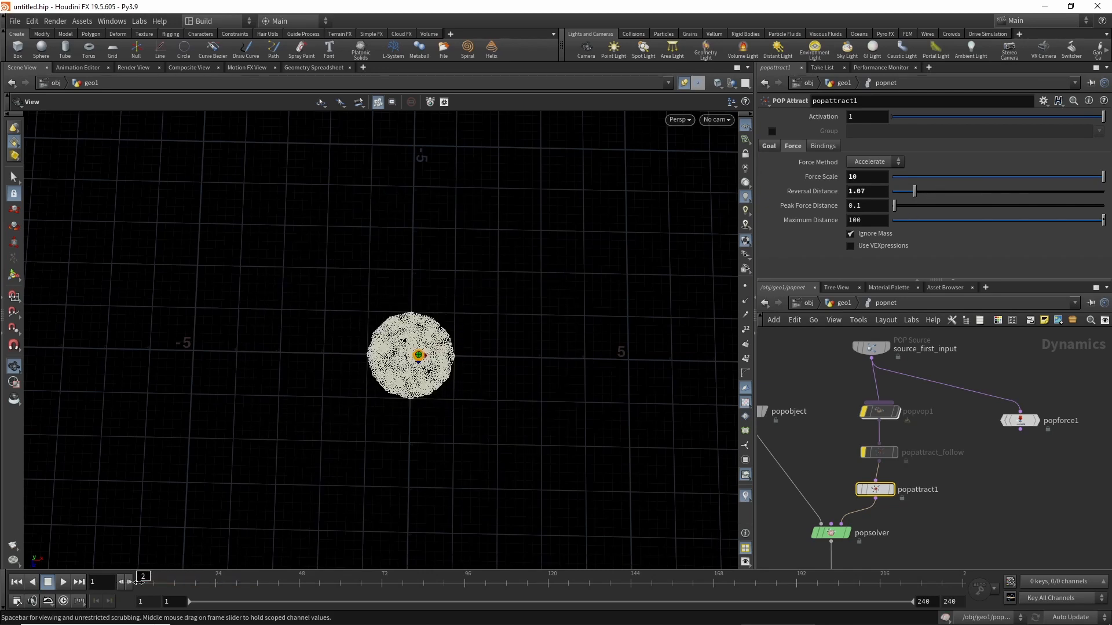
pyautogui.moveTo(179, 576)
pyautogui.mouseDown()
pyautogui.moveTo(260, 573)
pyautogui.moveTo(496, 529)
pyautogui.moveTo(489, 521)
pyautogui.mouseUp()
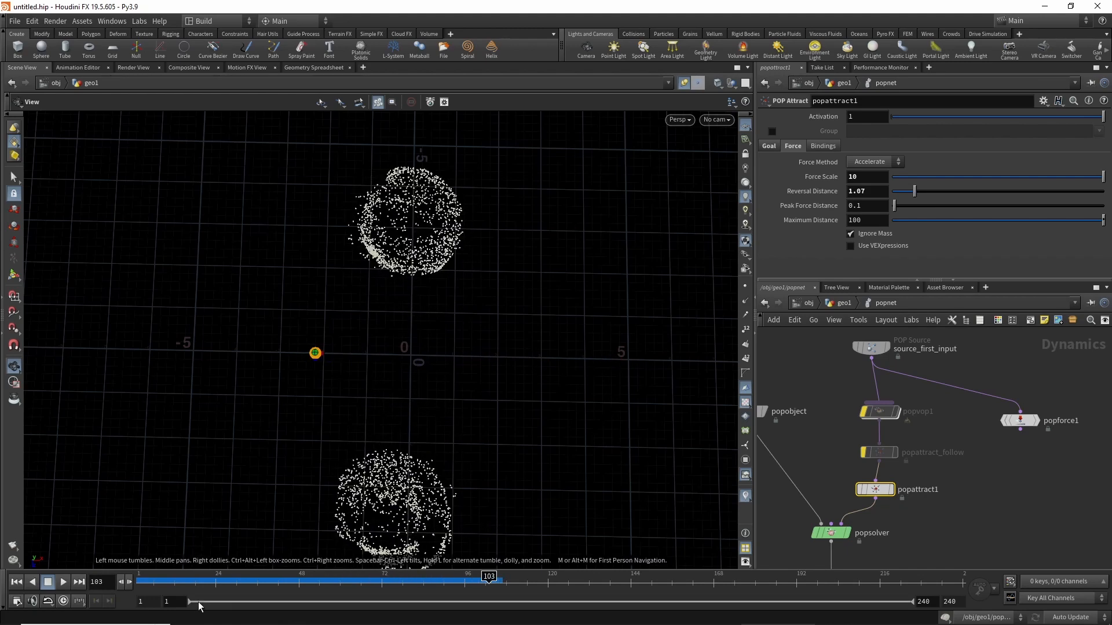
pyautogui.click(212, 578)
pyautogui.moveTo(291, 577)
pyautogui.mouseDown()
pyautogui.moveTo(407, 573)
pyautogui.moveTo(433, 554)
pyautogui.moveTo(180, 559)
pyautogui.moveTo(301, 557)
pyautogui.moveTo(392, 540)
pyautogui.moveTo(260, 580)
pyautogui.moveTo(224, 579)
pyautogui.moveTo(271, 570)
pyautogui.moveTo(140, 576)
pyautogui.mouseUp()
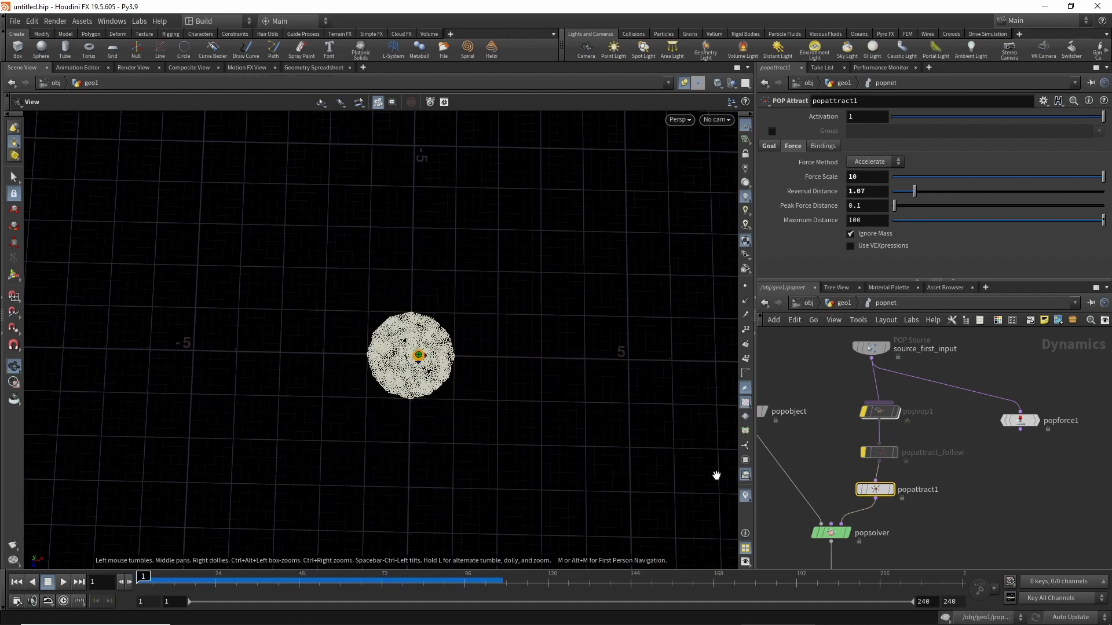
# Set popattract1's Reversal Distance to 1 and return to frame 1.
pyautogui.moveTo(811, 471); pyautogui.dragTo(820, 452, button='middle')
pyautogui.moveTo(148, 580)
pyautogui.mouseDown()
pyautogui.moveTo(255, 562)
pyautogui.moveTo(142, 578)
pyautogui.moveTo(164, 577)
pyautogui.mouseUp()
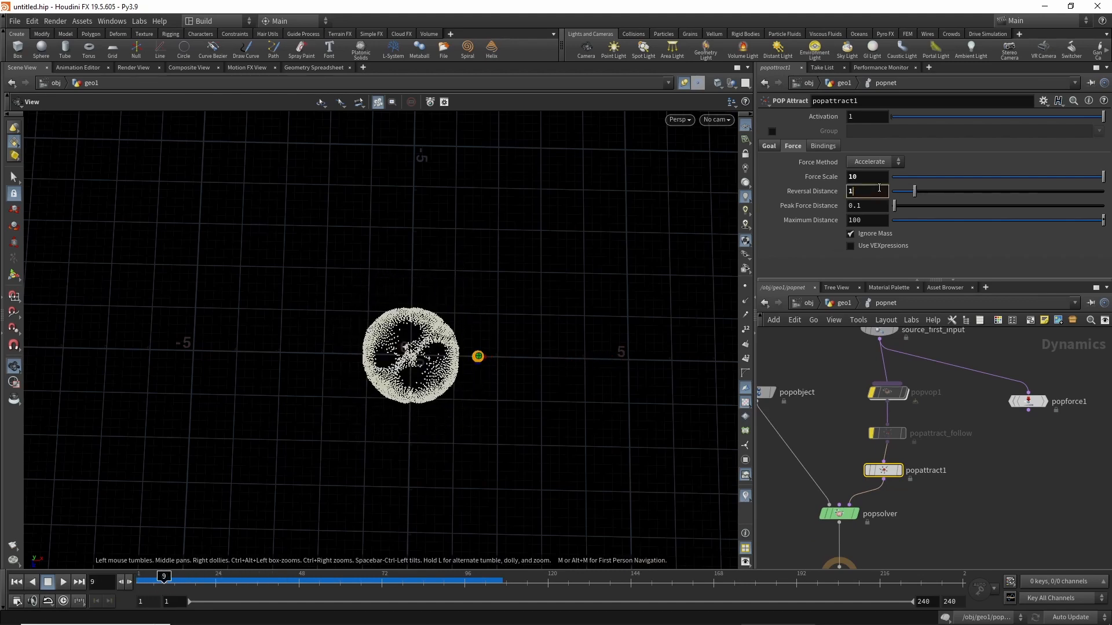
pyautogui.press('Return')
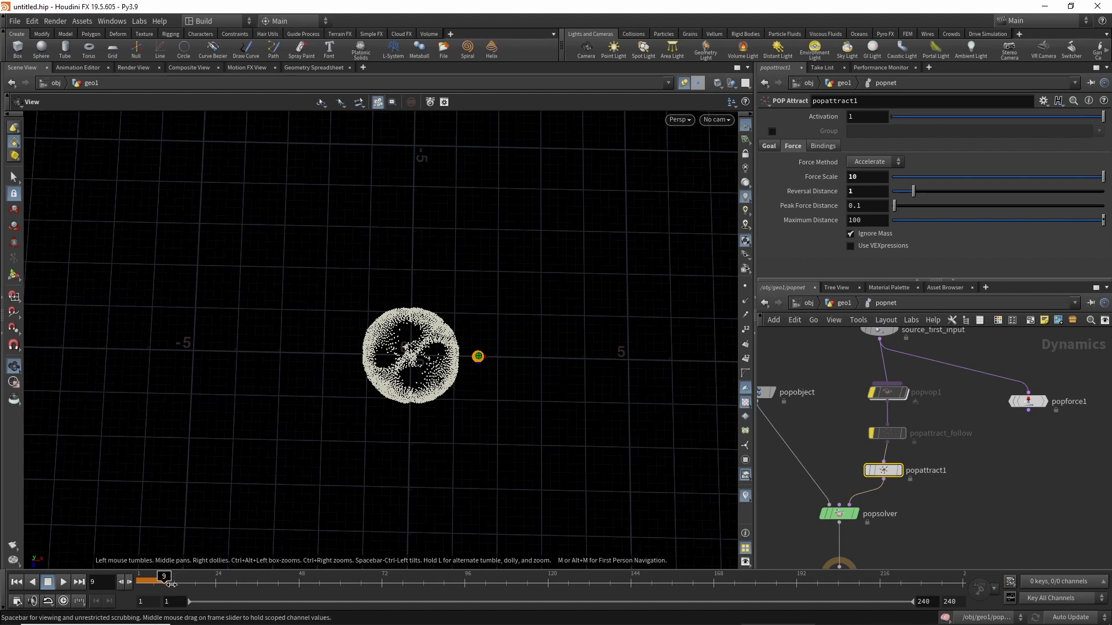
pyautogui.moveTo(171, 584); pyautogui.dragTo(138, 579)
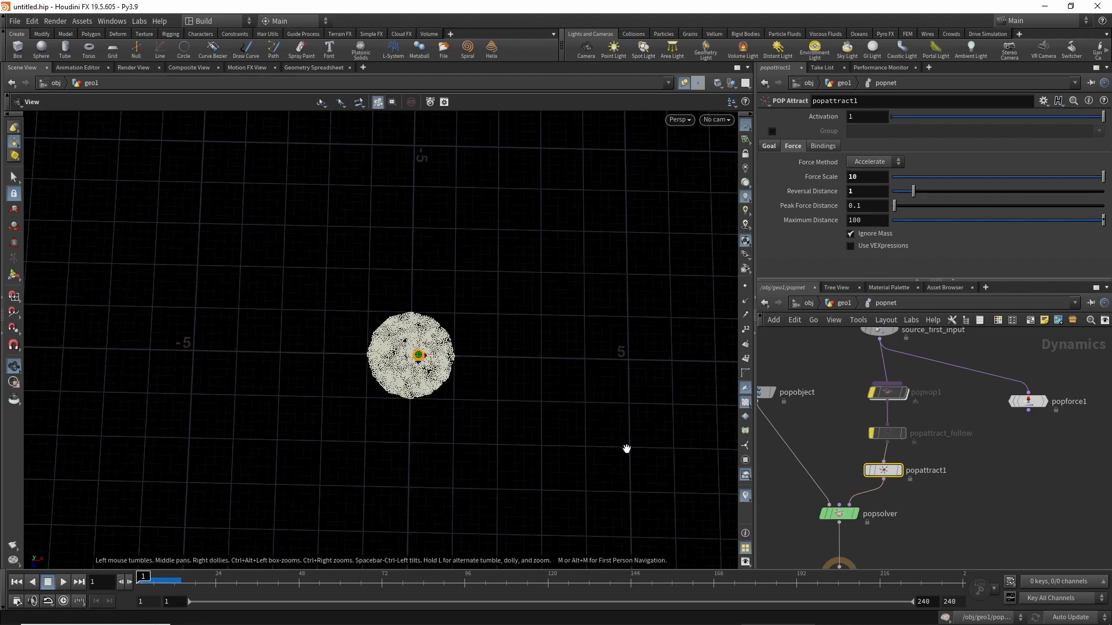
# Re-enable popvop1 and popattract_follow, and preview the combined particle motion to about frame 60.
pyautogui.moveTo(879, 396)
pyautogui.click(866, 373)
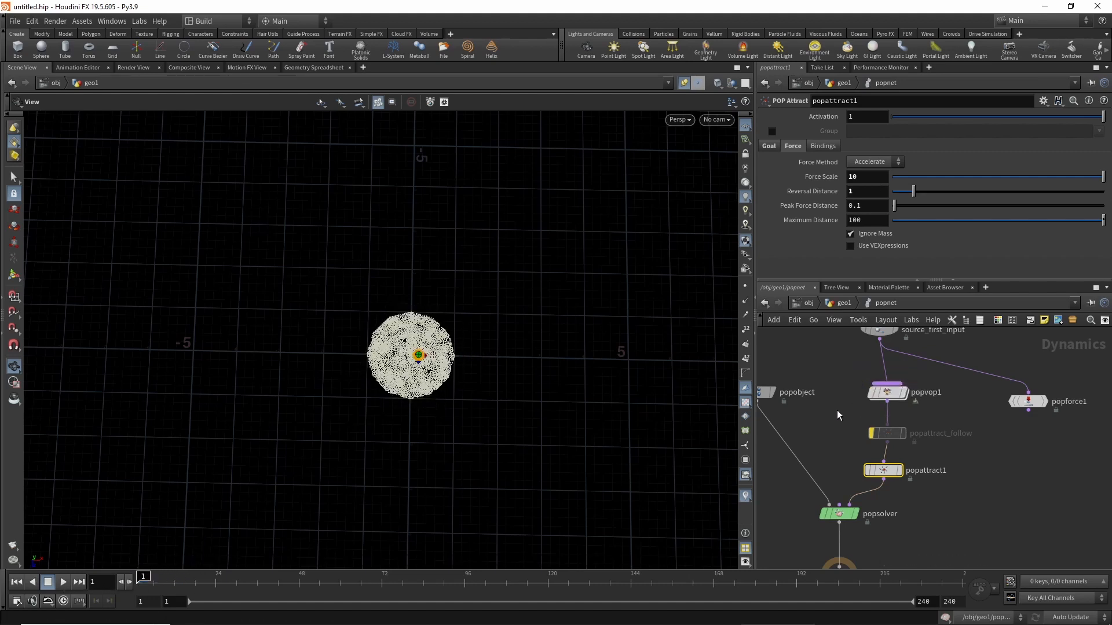
pyautogui.click(873, 432)
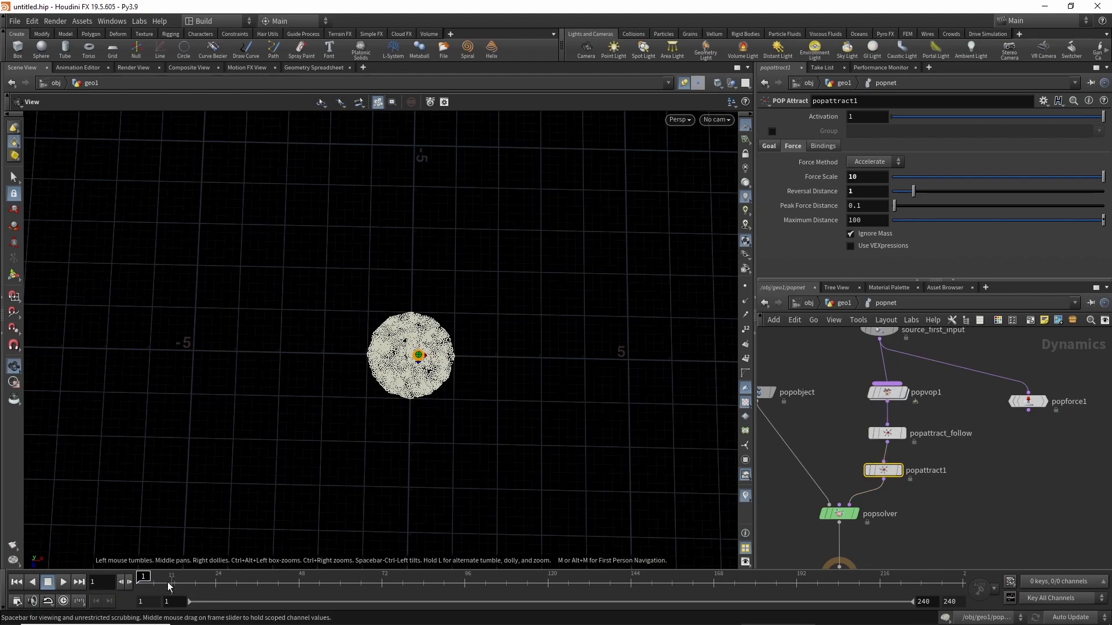
pyautogui.moveTo(168, 584); pyautogui.dragTo(347, 582)
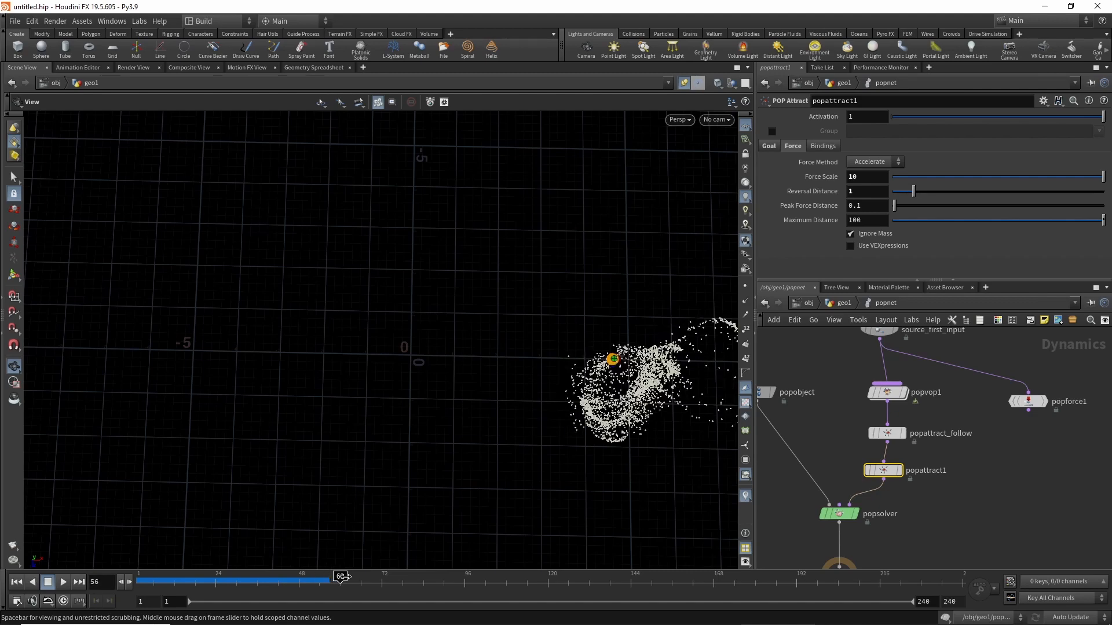
# Examine the combined clustering, follow and noise motion at different frames and view angles, and return to frame 1.
pyautogui.moveTo(557, 427); pyautogui.dragTo(423, 428, button='middle')
pyautogui.moveTo(168, 582); pyautogui.dragTo(315, 576)
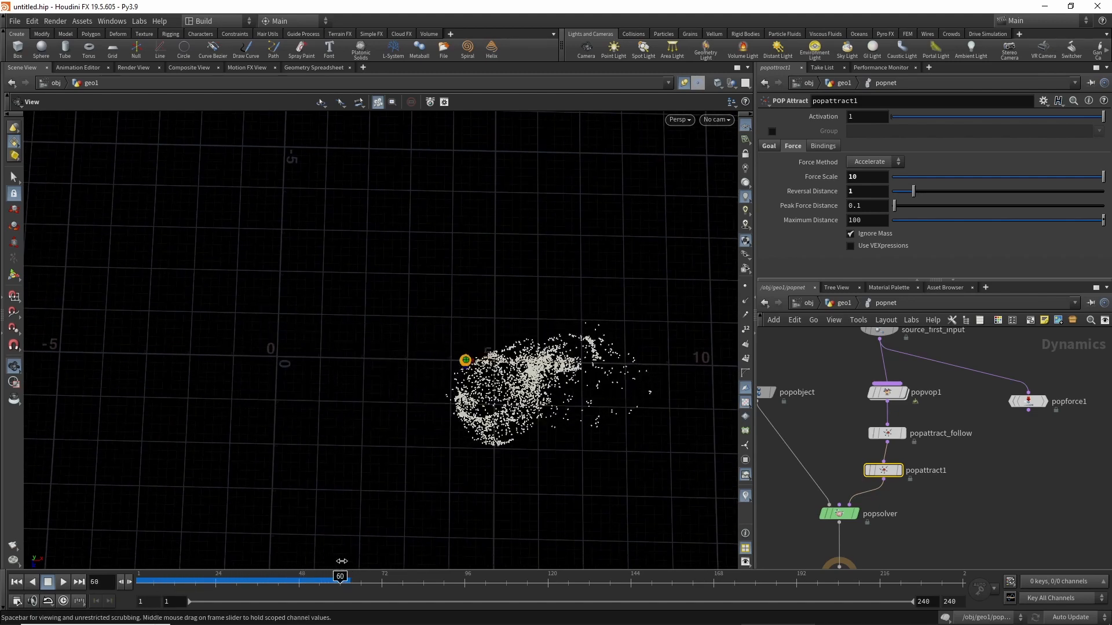
pyautogui.moveTo(419, 539); pyautogui.dragTo(499, 525)
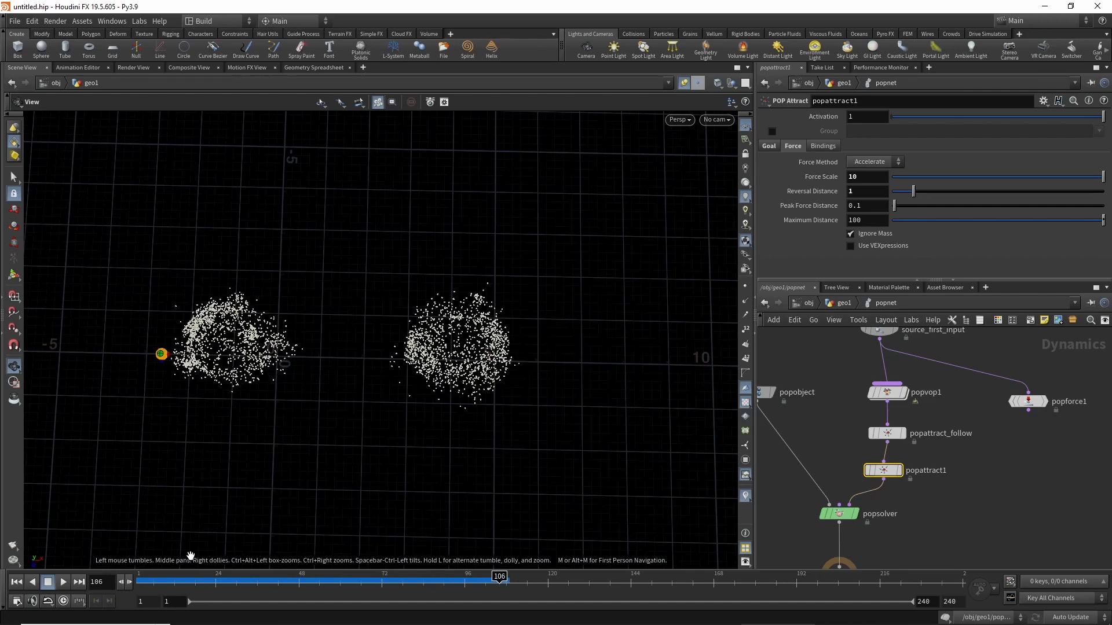
pyautogui.moveTo(223, 579); pyautogui.dragTo(271, 576)
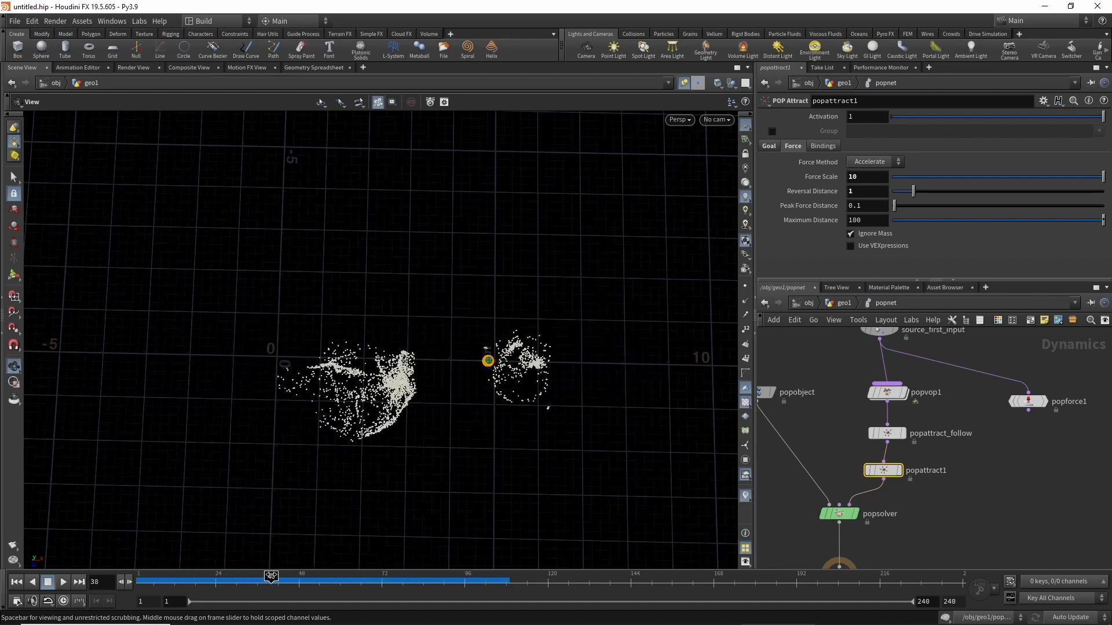
pyautogui.moveTo(409, 580); pyautogui.dragTo(330, 576)
pyautogui.moveTo(455, 420); pyautogui.dragTo(472, 273)
pyautogui.moveTo(171, 580); pyautogui.dragTo(299, 579)
pyautogui.moveTo(317, 532)
pyautogui.mouseDown()
pyautogui.moveTo(360, 465)
pyautogui.moveTo(325, 547)
pyautogui.mouseUp()
pyautogui.moveTo(233, 580)
pyautogui.mouseDown()
pyautogui.moveTo(331, 563)
pyautogui.moveTo(454, 578)
pyautogui.moveTo(162, 578)
pyautogui.moveTo(254, 578)
pyautogui.mouseUp()
pyautogui.moveTo(449, 323); pyautogui.dragTo(339, 409)
pyautogui.moveTo(375, 369); pyautogui.dragTo(394, 364)
pyautogui.scroll(2, 391, 365)
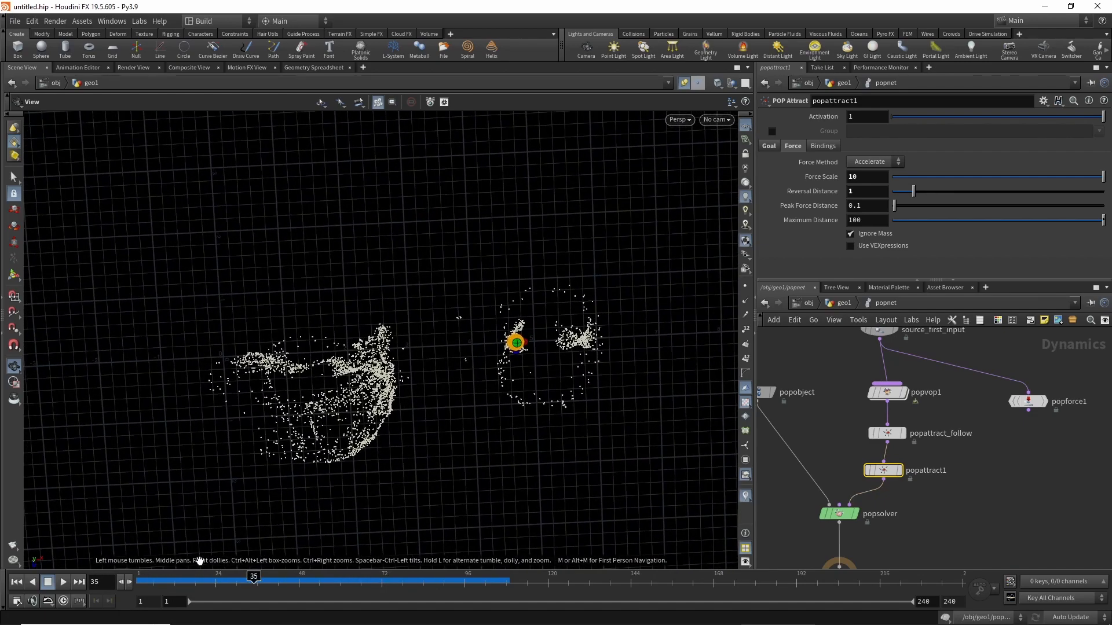
pyautogui.moveTo(174, 578); pyautogui.dragTo(138, 579)
# Move the popsolver and output nodes further down to make room below popattract1.
pyautogui.moveTo(882, 487); pyautogui.dragTo(896, 413, button='middle')
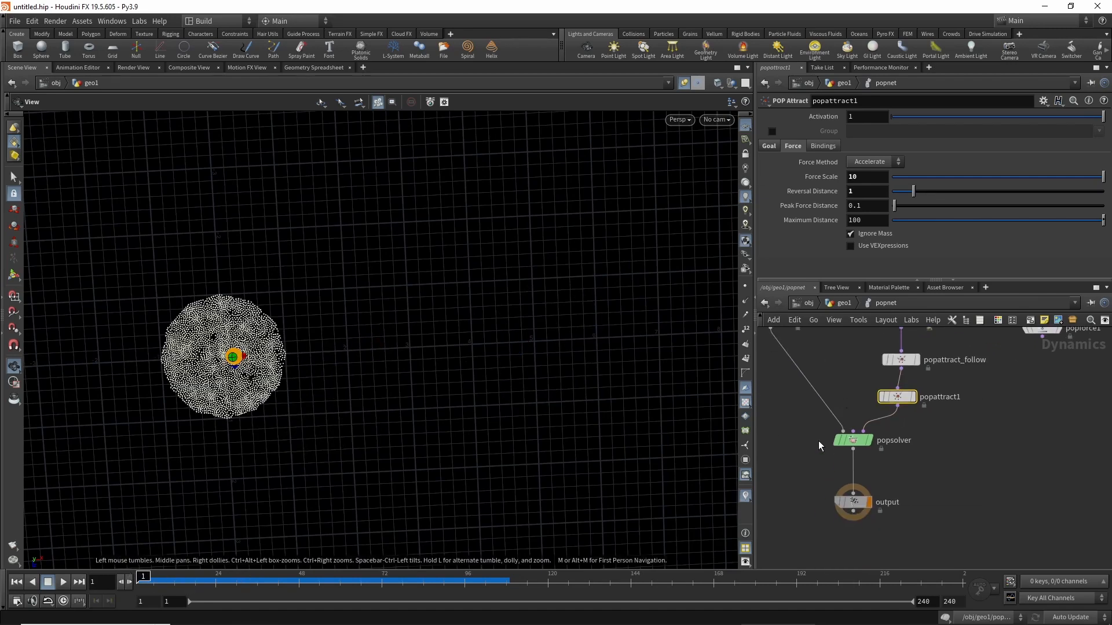
pyautogui.moveTo(855, 519); pyautogui.dragTo(854, 517)
pyautogui.moveTo(848, 442); pyautogui.dragTo(860, 516)
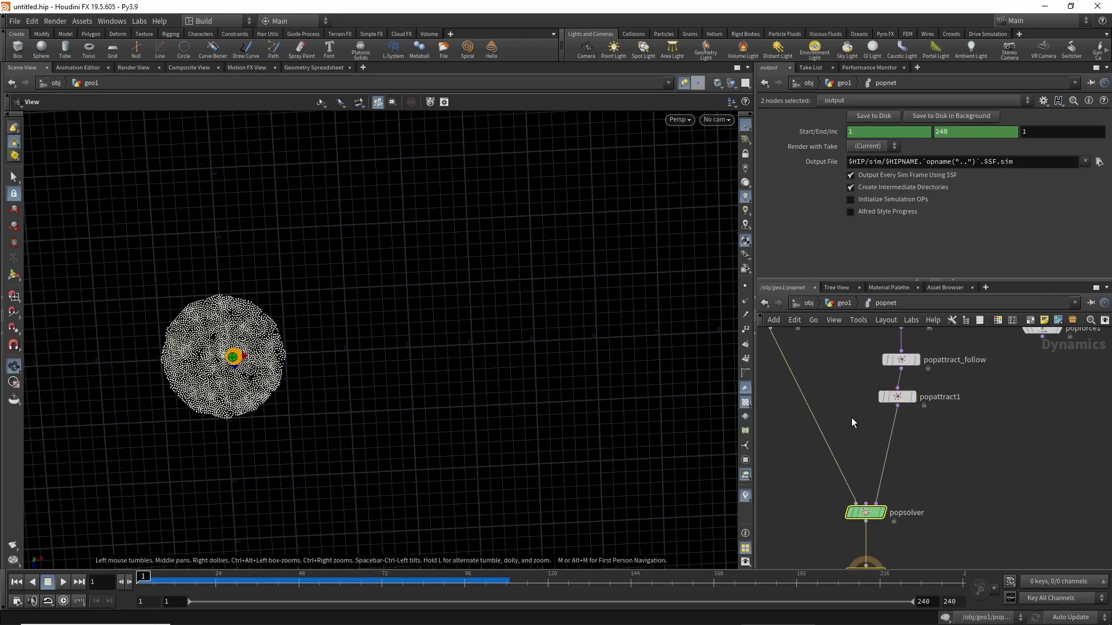
# Insert a POP Interact node between popattract1 and popsolver, and preview the simulation to frame 86 before returning to frame 1.
pyautogui.press('Tab')
pyautogui.write('popi')
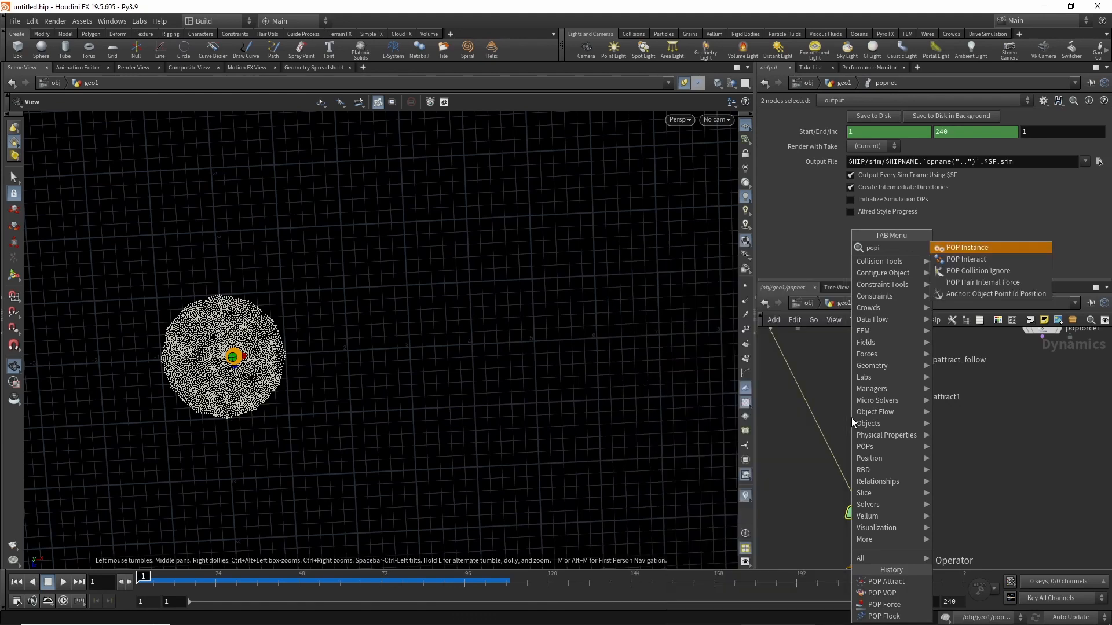
pyautogui.press('Down')
pyautogui.press('Return')
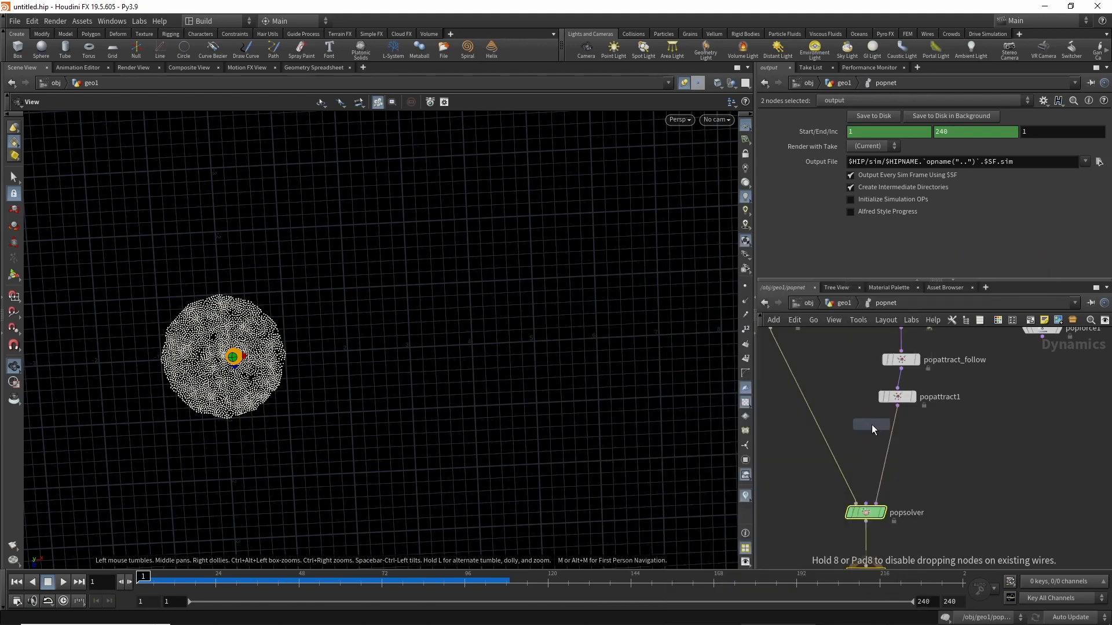
pyautogui.click(892, 431)
pyautogui.moveTo(890, 432); pyautogui.dragTo(910, 451)
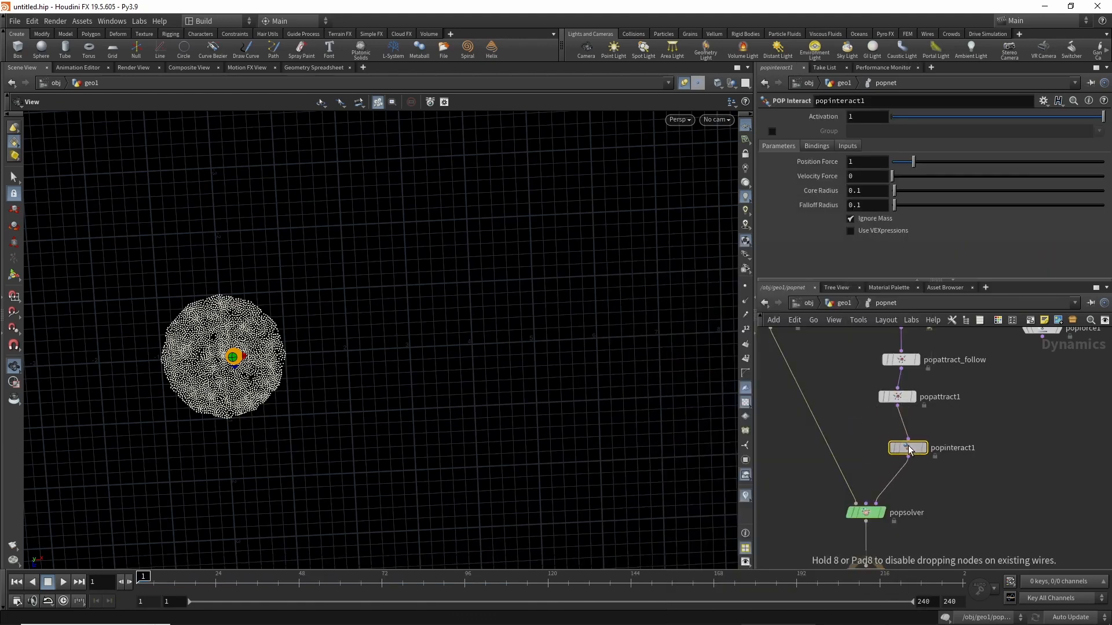
pyautogui.moveTo(852, 414); pyautogui.dragTo(848, 422, button='middle')
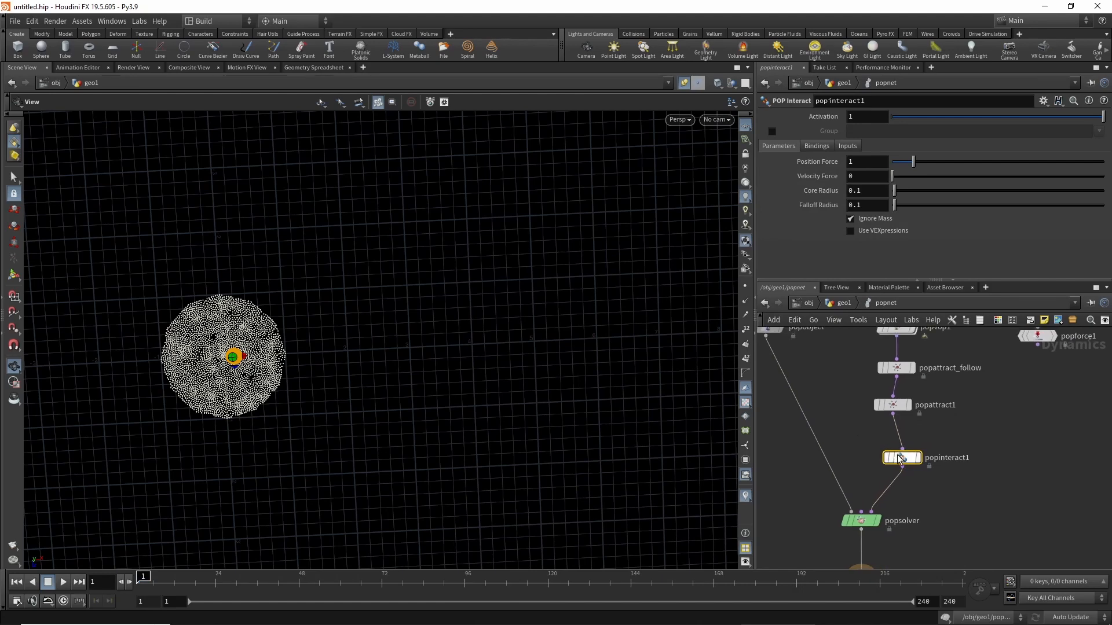
pyautogui.moveTo(900, 460); pyautogui.dragTo(893, 452)
pyautogui.moveTo(143, 583)
pyautogui.mouseDown()
pyautogui.moveTo(313, 578)
pyautogui.moveTo(169, 576)
pyautogui.moveTo(282, 569)
pyautogui.moveTo(431, 576)
pyautogui.mouseUp()
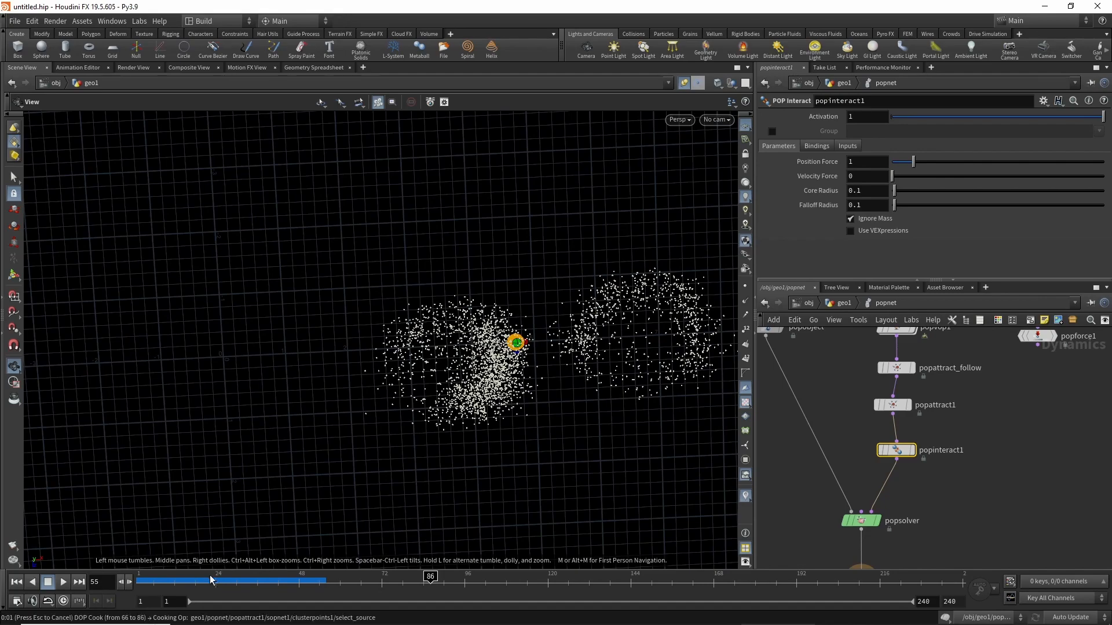
pyautogui.moveTo(238, 578); pyautogui.dragTo(142, 577)
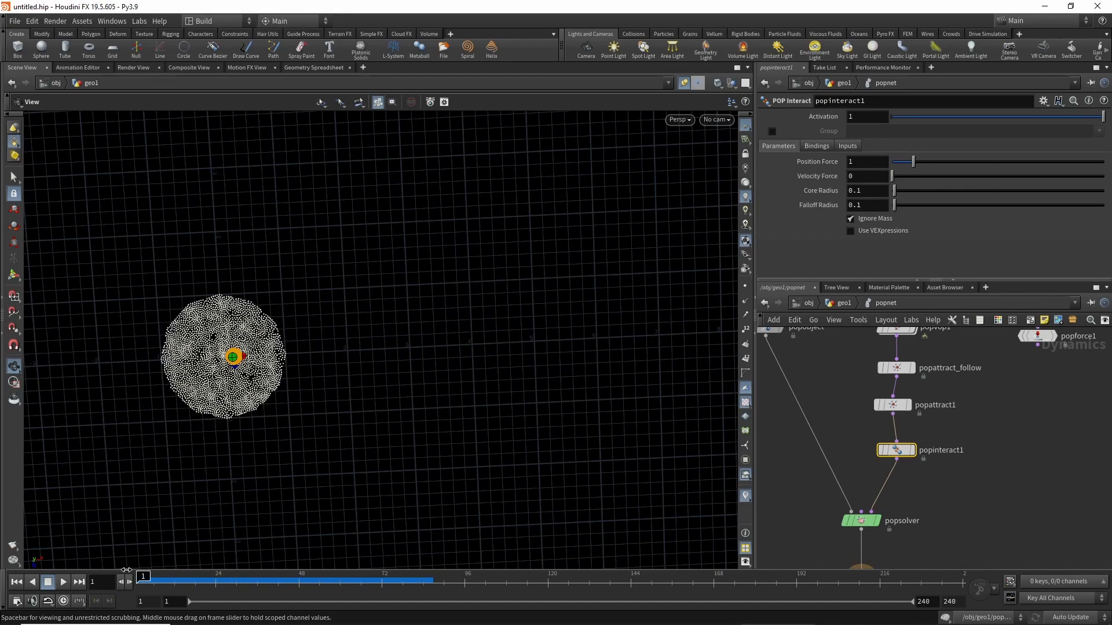
# Set popattract1's Number of Clusters to 1, align the node in the chain, and play the simulation before returning to frame 1.
pyautogui.moveTo(854, 395); pyautogui.dragTo(849, 419, button='middle')
pyautogui.click(886, 429)
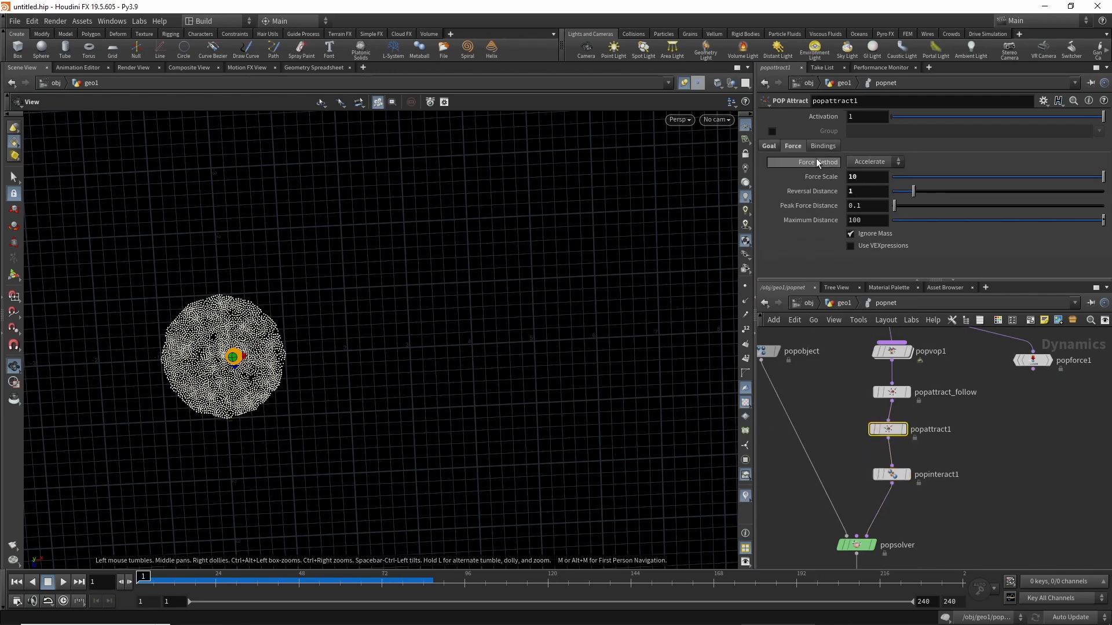
pyautogui.scroll(1, 874, 442)
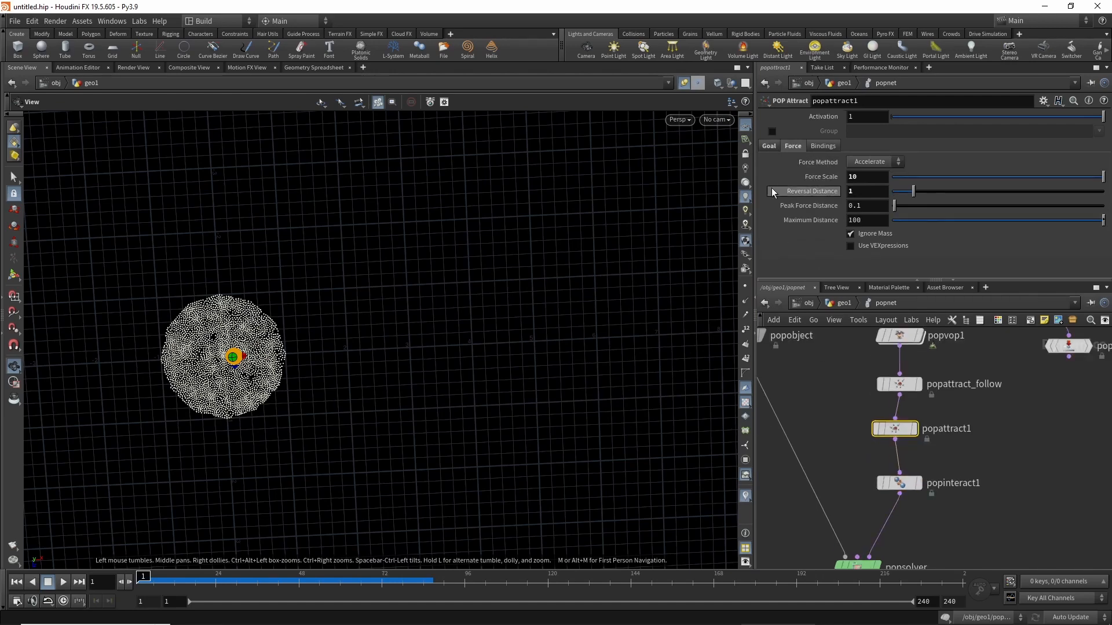
pyautogui.click(764, 146)
pyautogui.moveTo(911, 238); pyautogui.dragTo(900, 239)
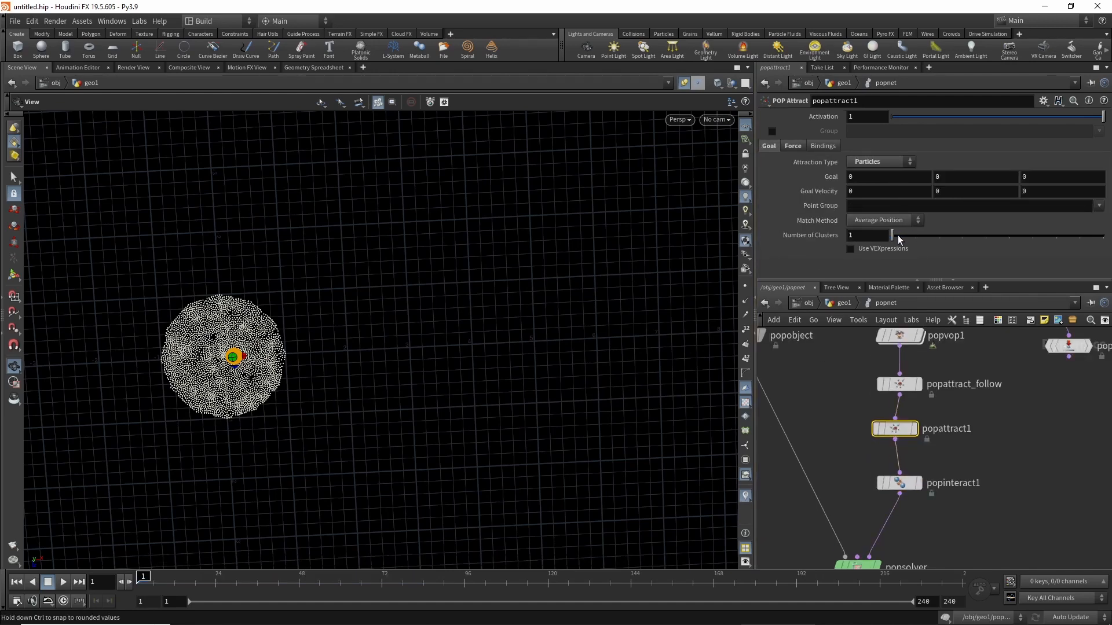
pyautogui.moveTo(886, 431)
pyautogui.mouseDown()
pyautogui.moveTo(872, 437)
pyautogui.moveTo(891, 439)
pyautogui.mouseUp()
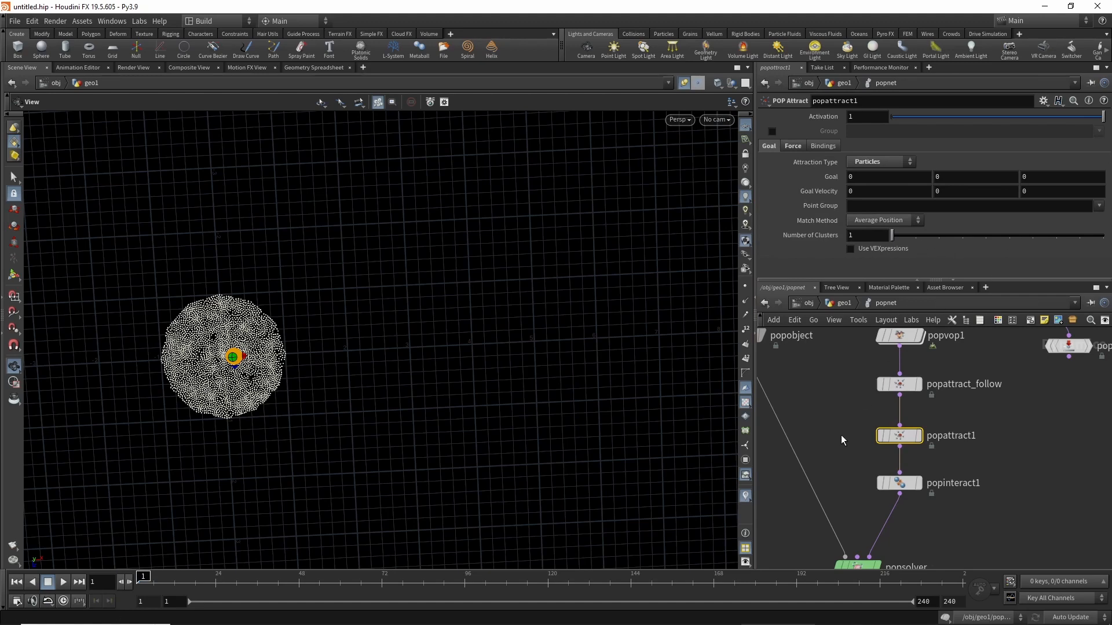
pyautogui.click(63, 582)
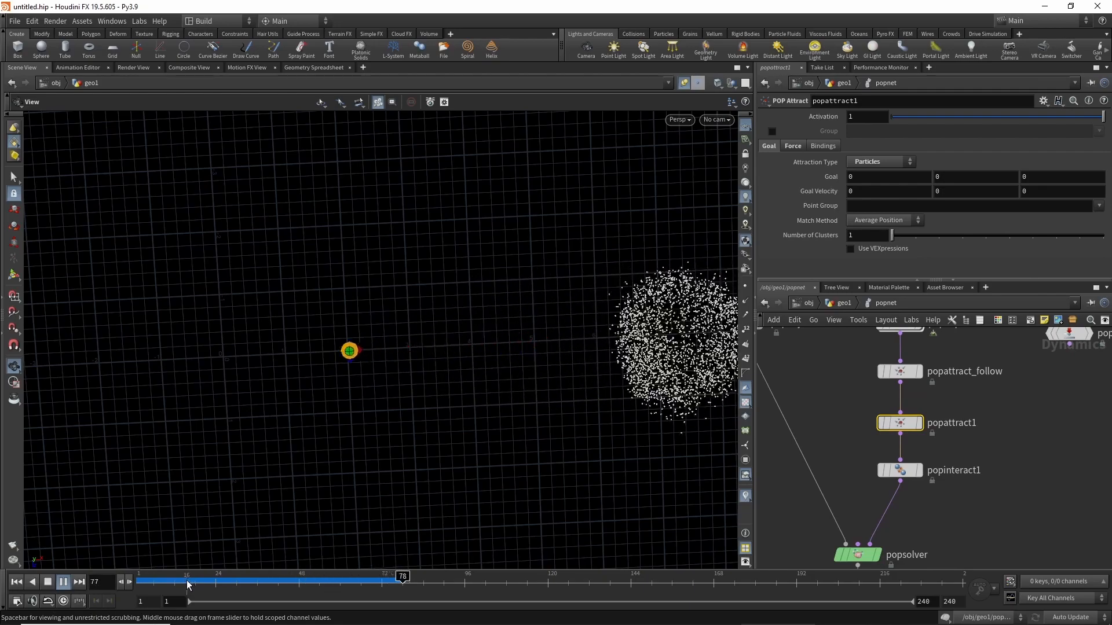
pyautogui.moveTo(231, 580); pyautogui.dragTo(127, 582)
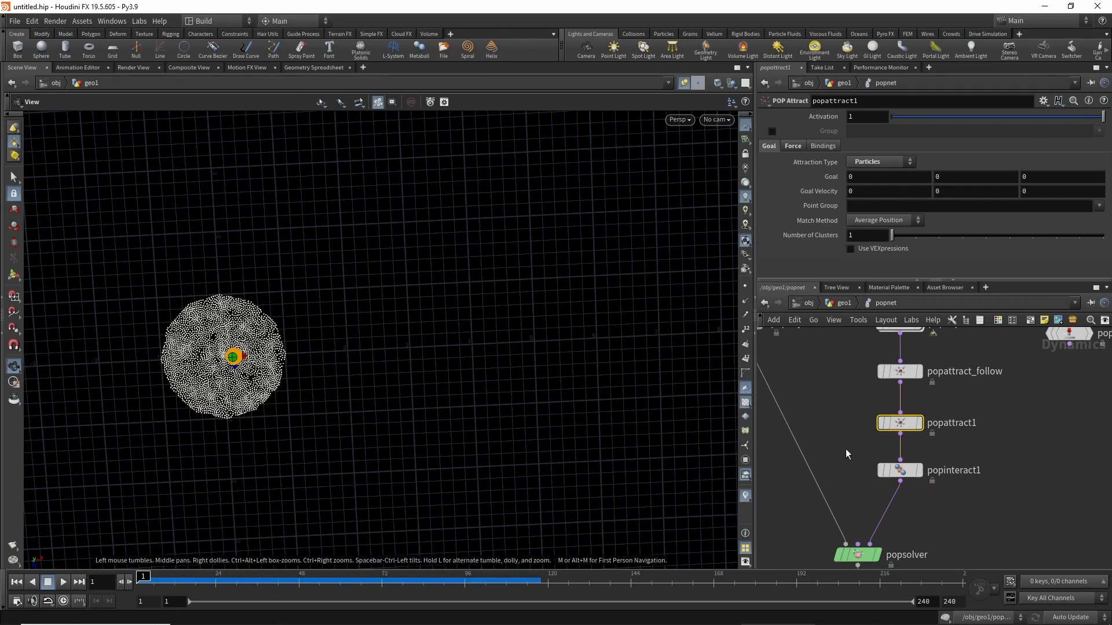
# Set popinteract1's Position Force to 3 and preview the particle spacing around frame 29.
pyautogui.moveTo(897, 495); pyautogui.dragTo(897, 496)
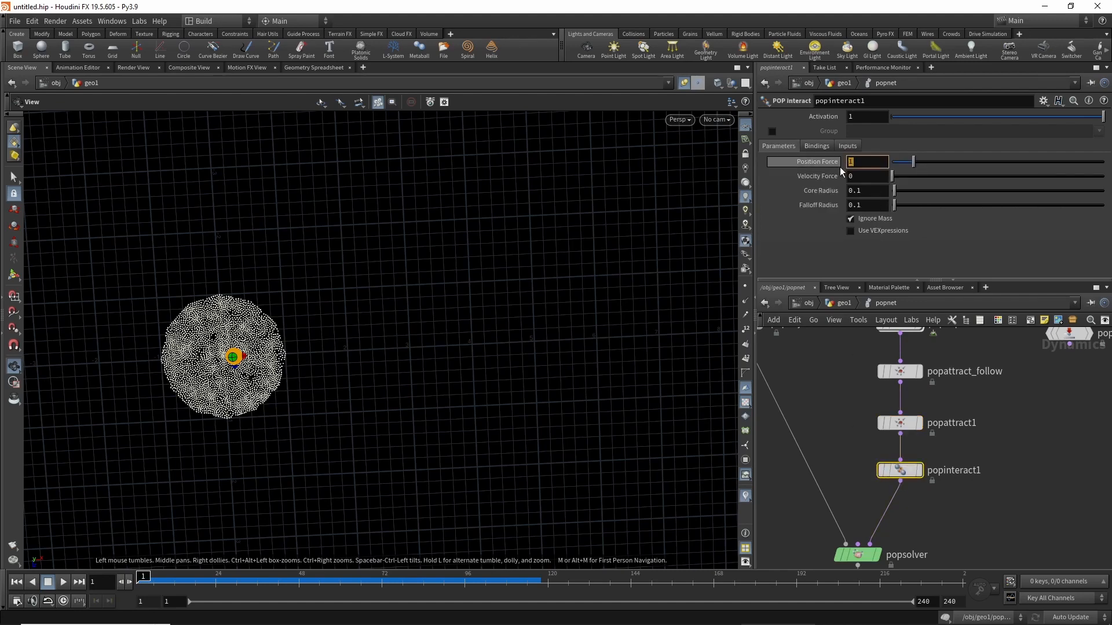
pyautogui.press('Return')
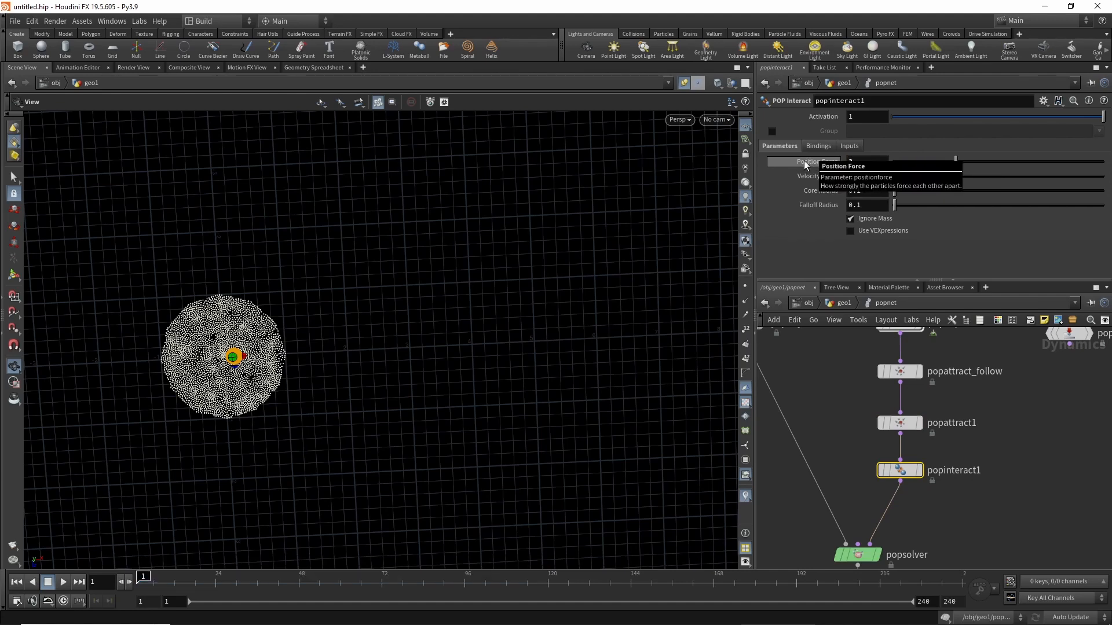
pyautogui.moveTo(175, 579)
pyautogui.mouseDown()
pyautogui.moveTo(323, 571)
pyautogui.moveTo(511, 532)
pyautogui.moveTo(472, 544)
pyautogui.moveTo(251, 546)
pyautogui.moveTo(436, 551)
pyautogui.moveTo(219, 567)
pyautogui.moveTo(233, 566)
pyautogui.mouseUp()
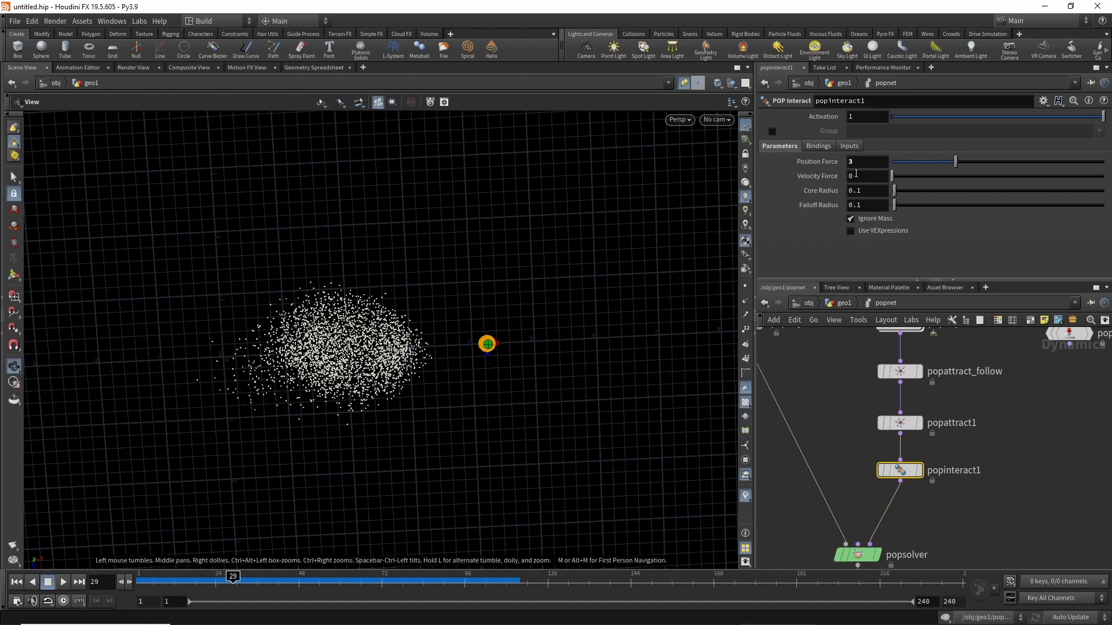
# Set popinteract1's Position Force to 2, preview the early frames of the simulation and return to frame 1.
pyautogui.write('2')
pyautogui.press('Return')
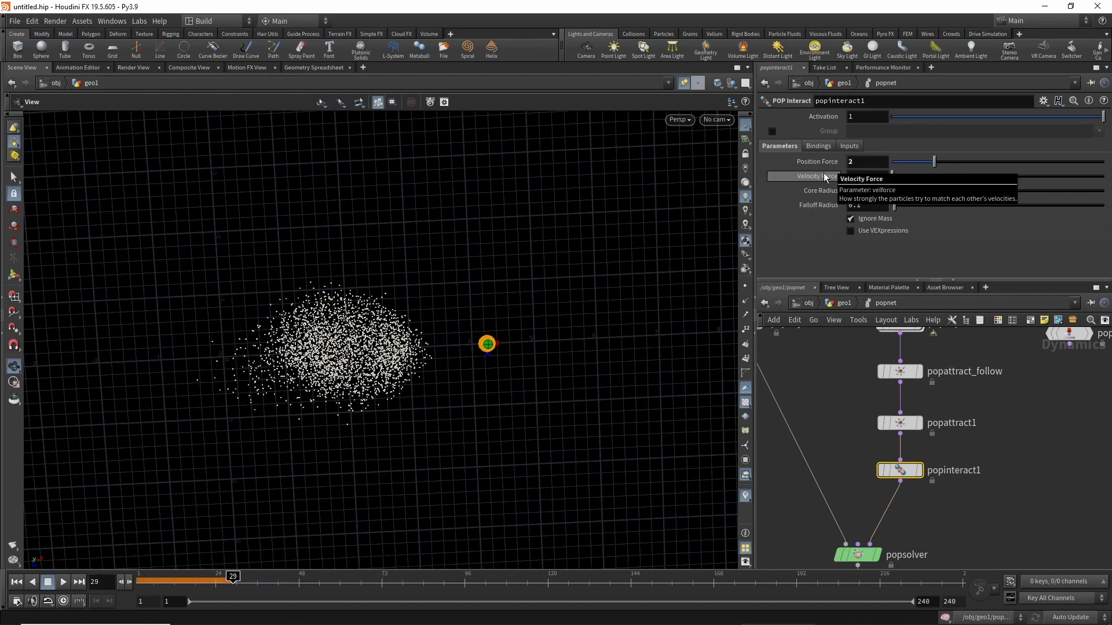
pyautogui.click(133, 581)
pyautogui.moveTo(133, 582)
pyautogui.mouseDown()
pyautogui.moveTo(320, 577)
pyautogui.moveTo(141, 578)
pyautogui.moveTo(154, 578)
pyautogui.mouseUp()
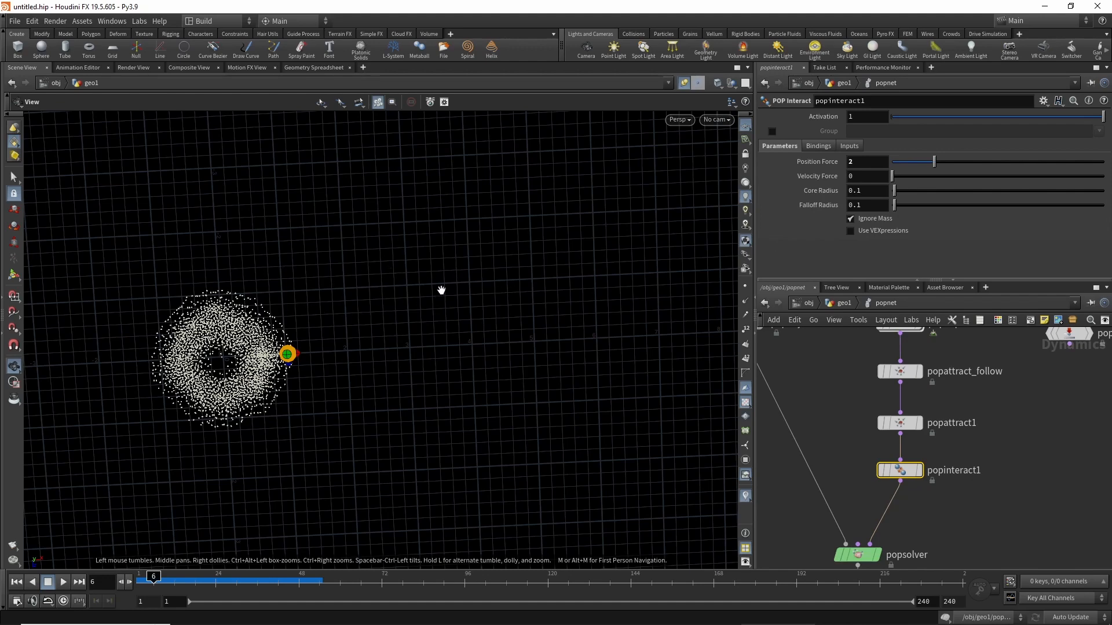
pyautogui.moveTo(156, 581); pyautogui.dragTo(108, 581)
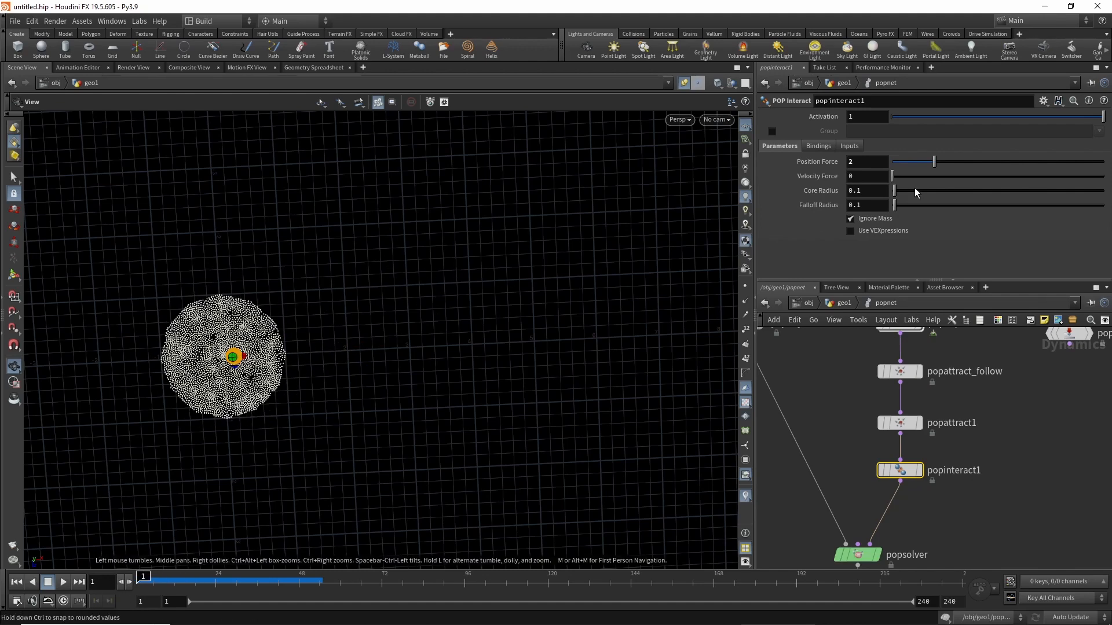
# Try a Velocity Force of 2.11 on popinteract1, reduce it to 1.15, and preview the simulation before returning to frame 1.
pyautogui.moveTo(925, 179); pyautogui.dragTo(937, 180)
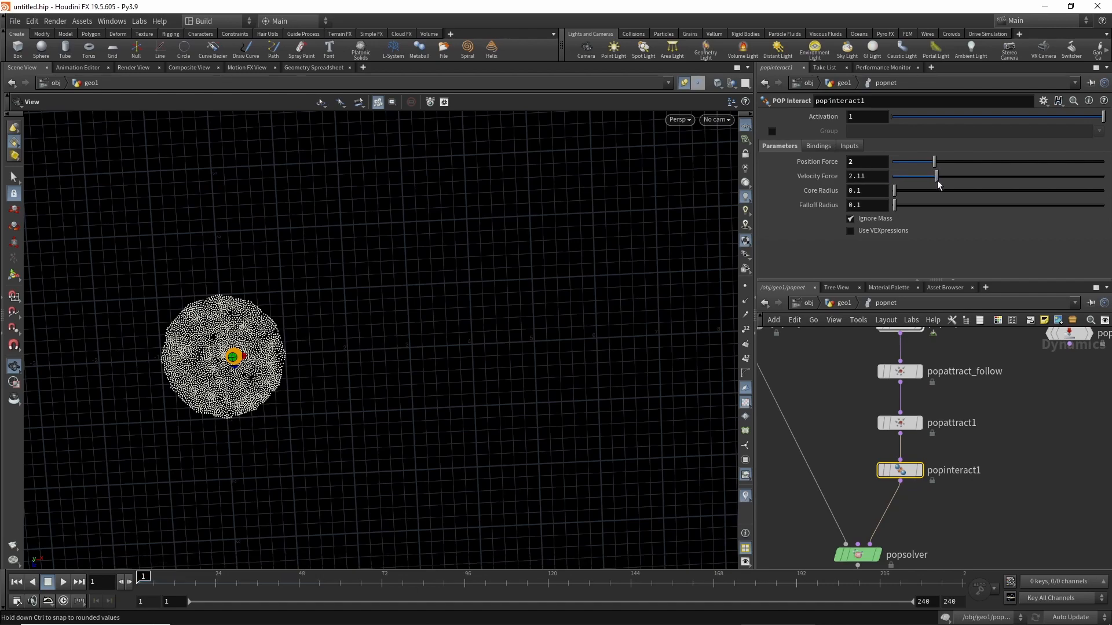
pyautogui.moveTo(161, 577); pyautogui.dragTo(216, 576)
pyautogui.moveTo(937, 176); pyautogui.dragTo(911, 176)
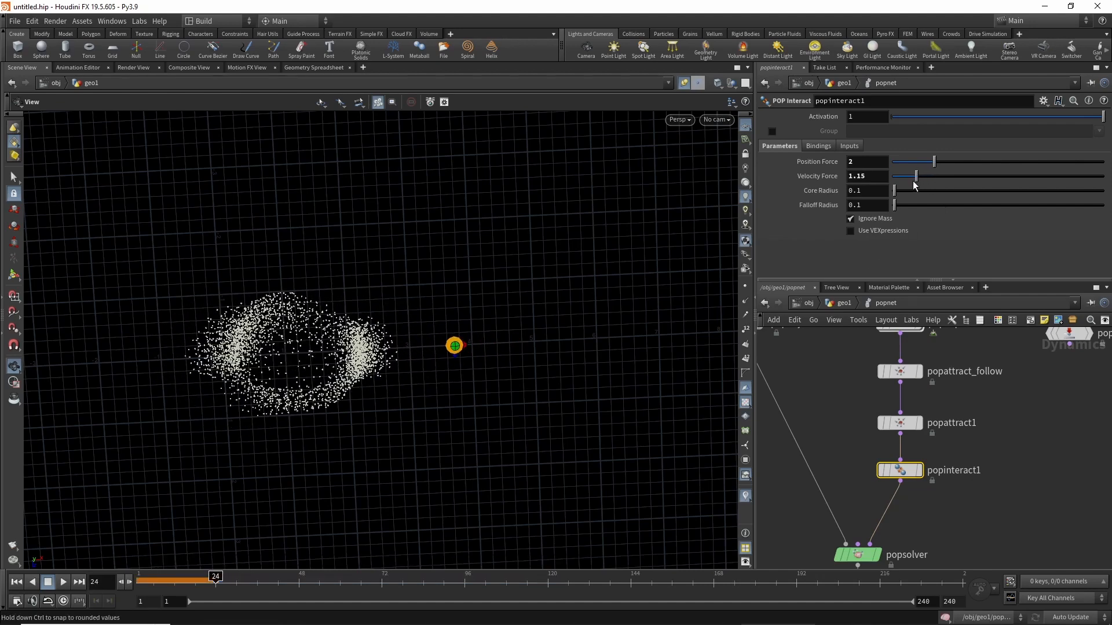
pyautogui.moveTo(139, 577); pyautogui.dragTo(114, 573)
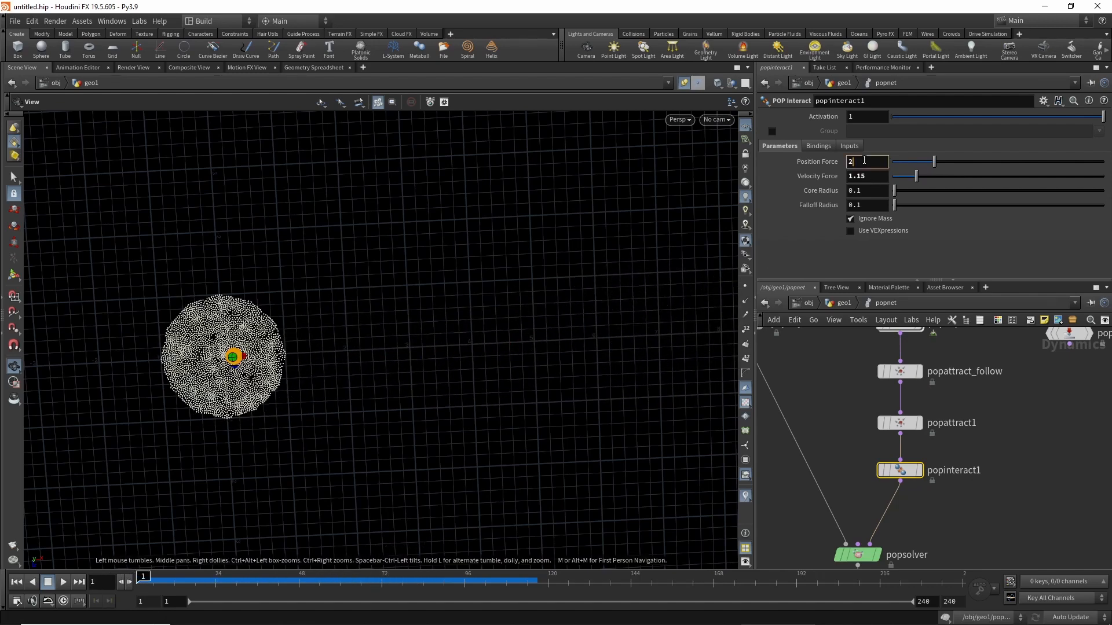
# Set popinteract1's Position Force to 3 and Falloff Radius to 0.2, and preview the resulting particle motion.
pyautogui.moveTo(159, 574); pyautogui.dragTo(208, 576)
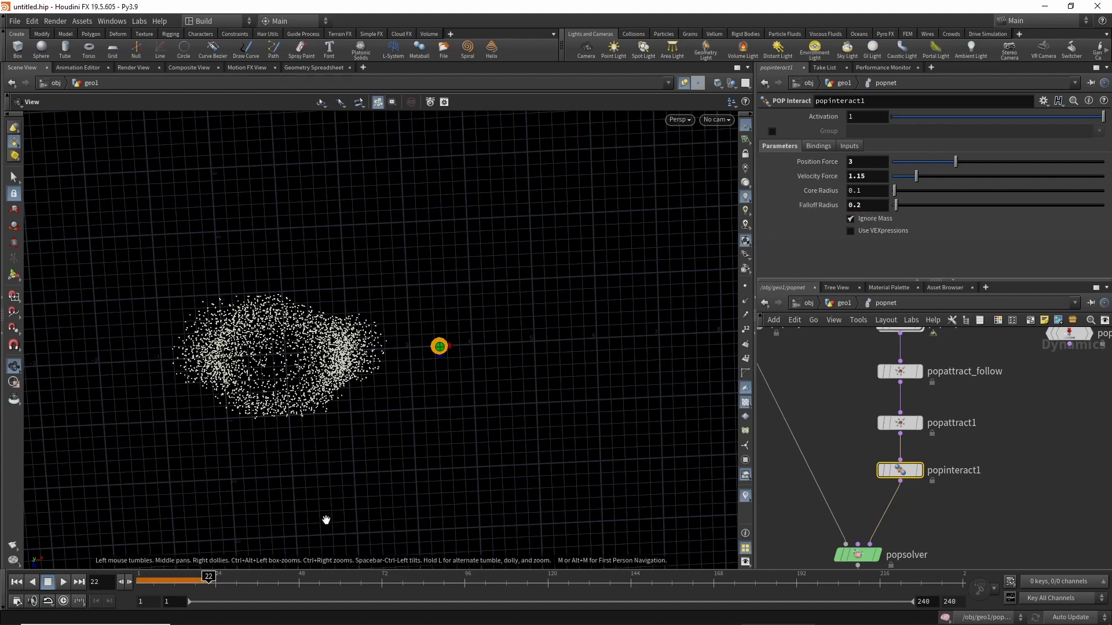
pyautogui.moveTo(208, 577); pyautogui.dragTo(131, 589)
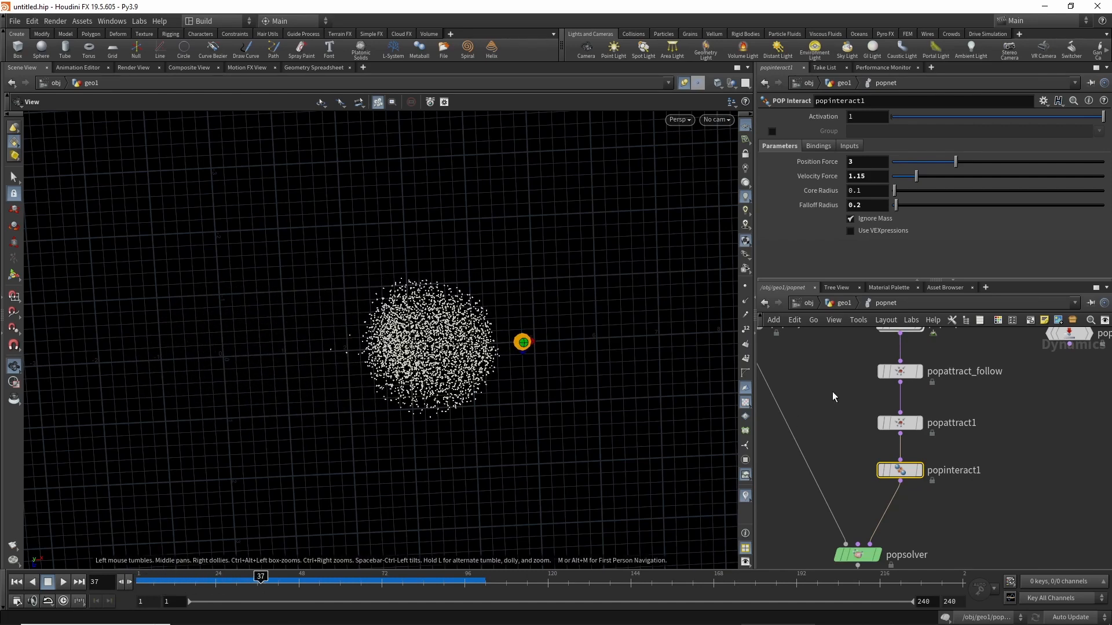
# Set popattract1's Reversal Distance to 1.5, preview the simulation to frame 89 and return to frame 1.
pyautogui.click(879, 422)
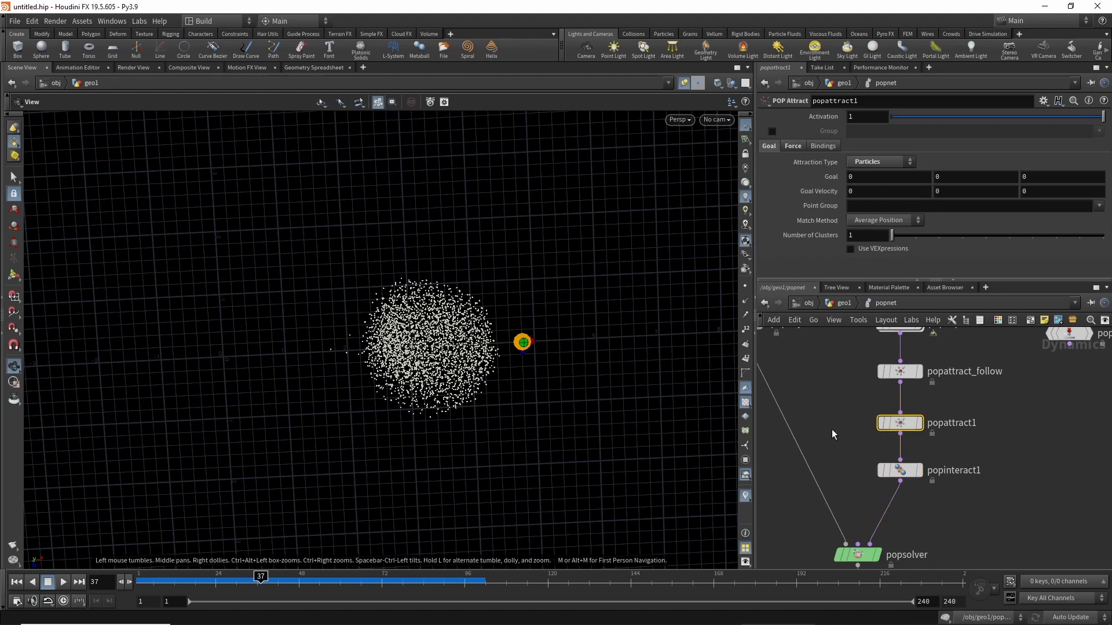
pyautogui.click(790, 147)
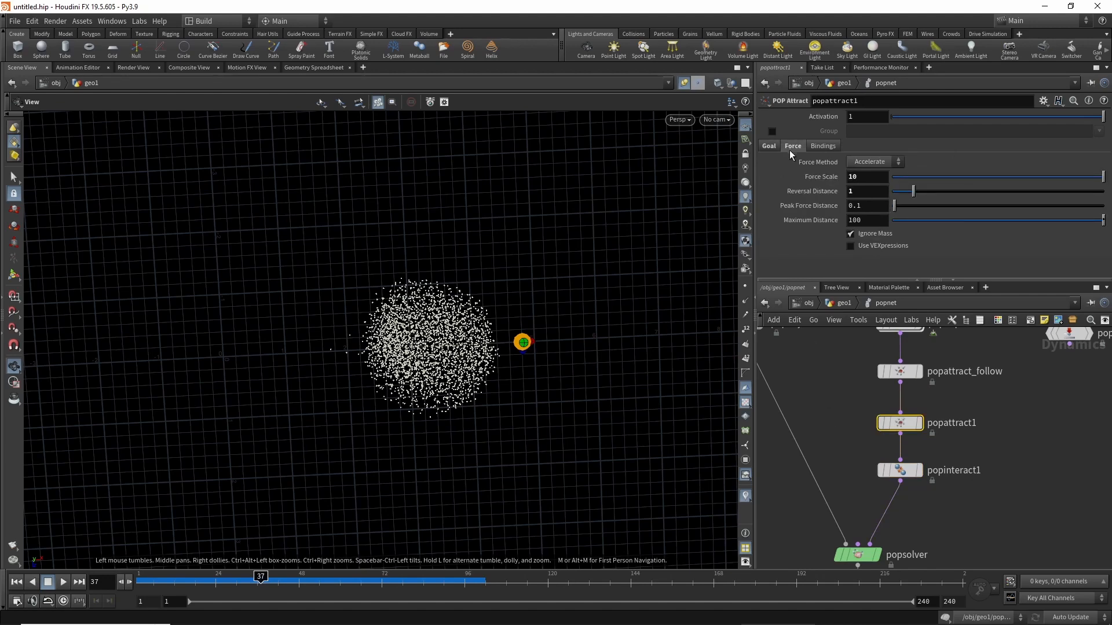
pyautogui.moveTo(818, 198)
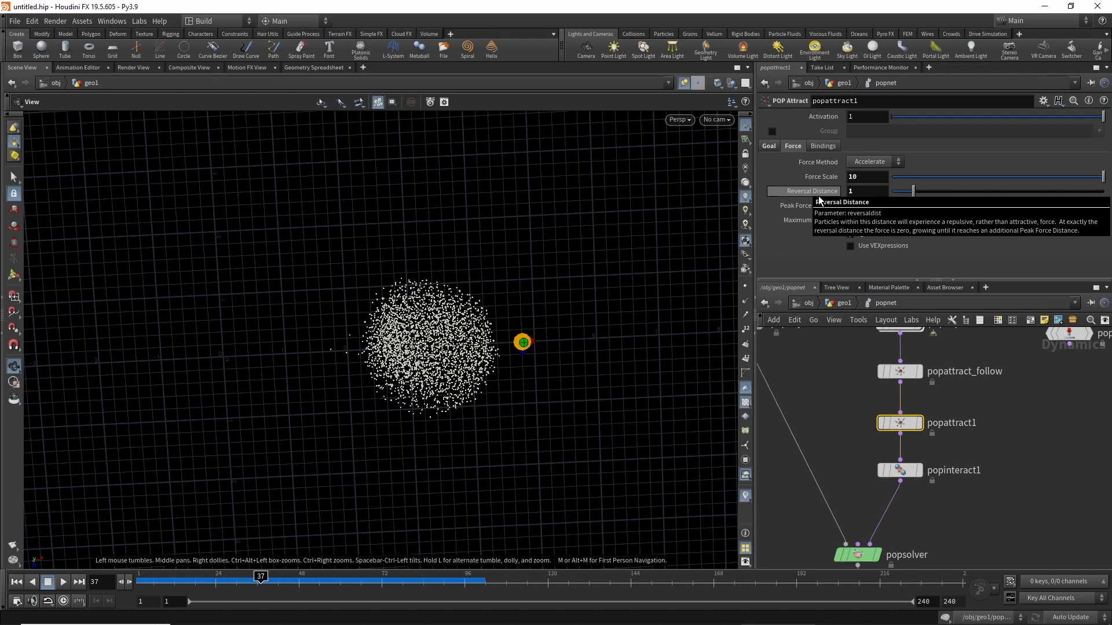
pyautogui.moveTo(214, 579); pyautogui.dragTo(327, 534)
pyautogui.moveTo(938, 193); pyautogui.dragTo(927, 192)
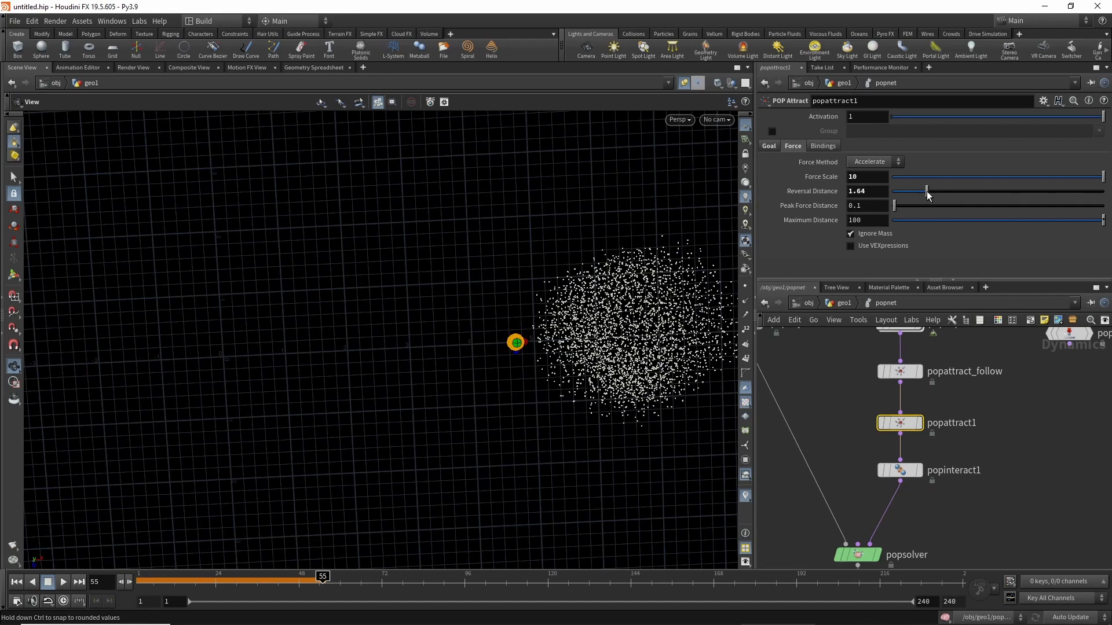
pyautogui.click(888, 191)
pyautogui.press('BackSpace')
pyautogui.write('5')
pyautogui.press('Return')
pyautogui.moveTo(138, 579); pyautogui.dragTo(443, 410)
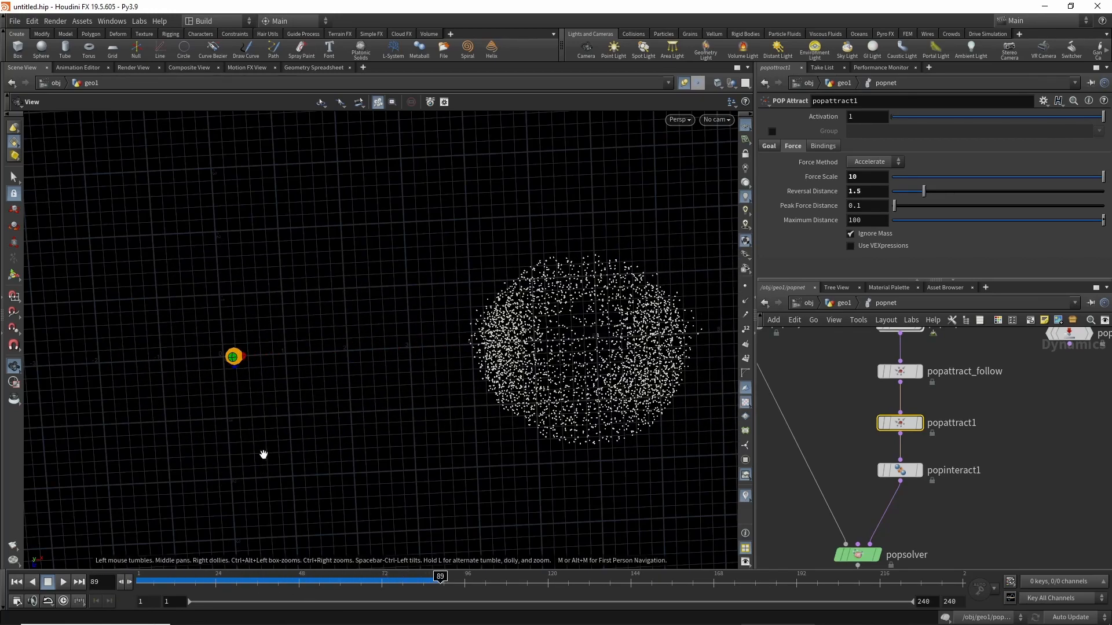
pyautogui.moveTo(164, 576); pyautogui.dragTo(125, 582)
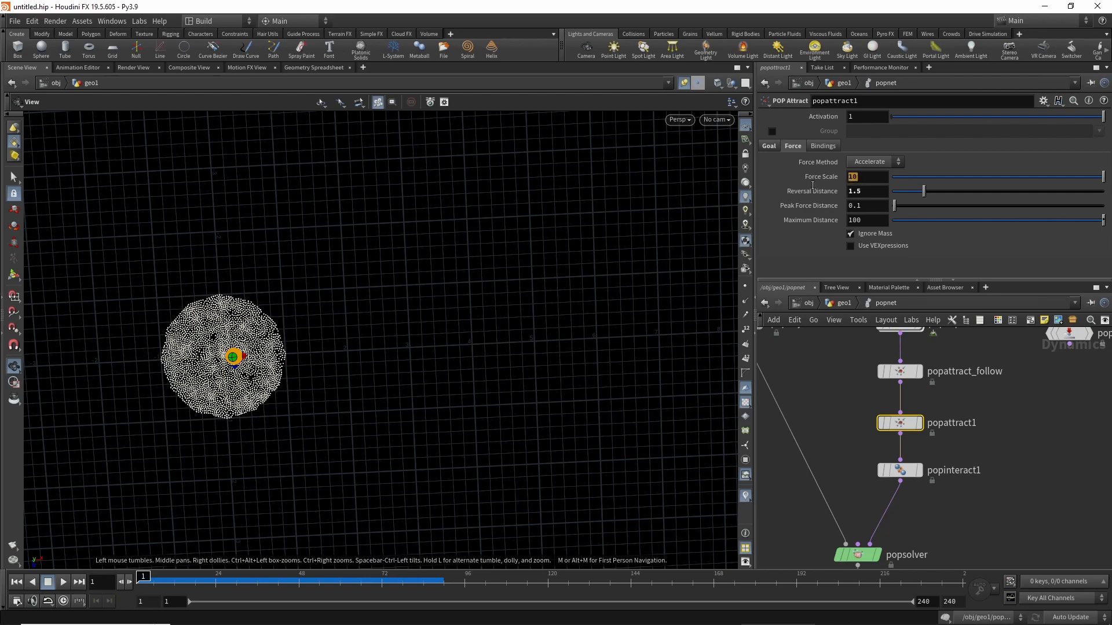
# Set popattract1's Force Scale to 5 and preview the particle motion past frame 107.
pyautogui.write('5')
pyautogui.press('Return')
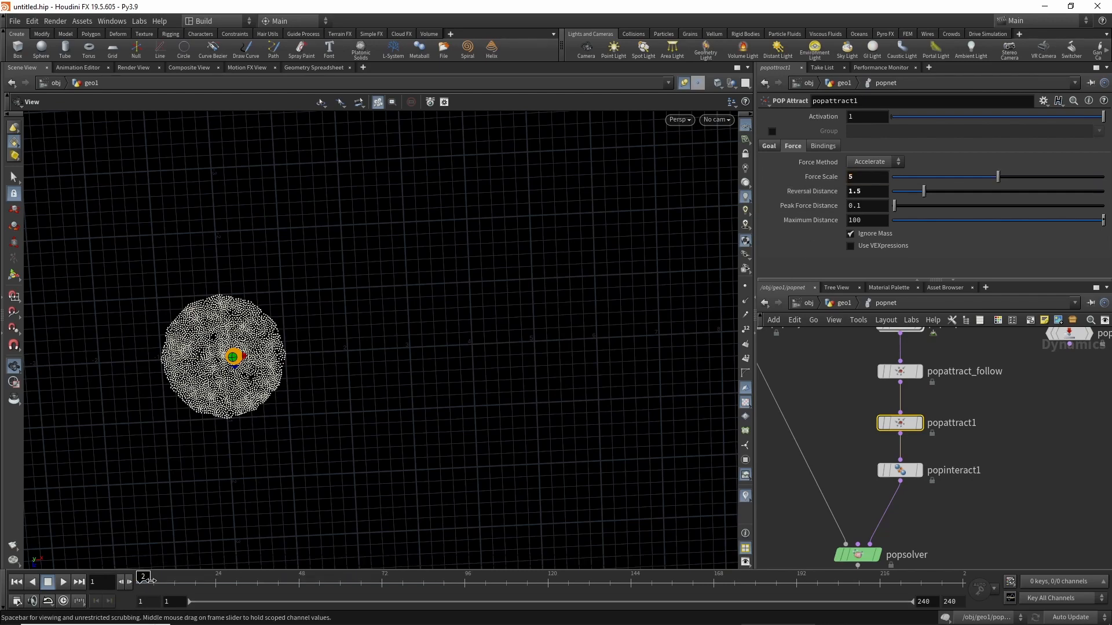
pyautogui.moveTo(148, 580); pyautogui.dragTo(509, 512)
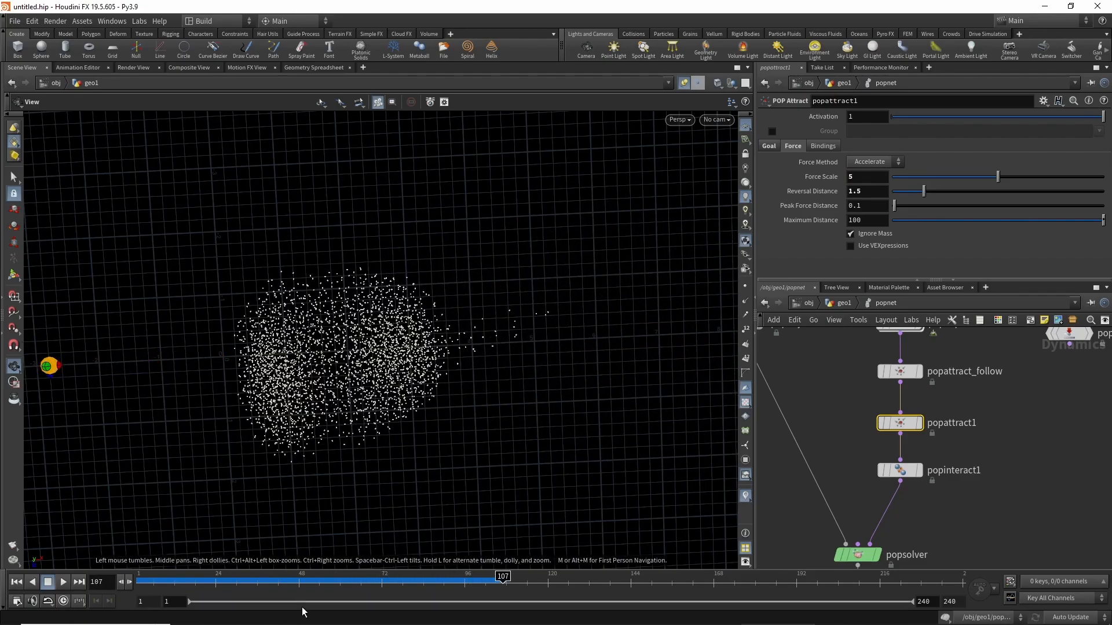
pyautogui.moveTo(313, 582); pyautogui.dragTo(520, 553)
pyautogui.moveTo(232, 583); pyautogui.dragTo(196, 579)
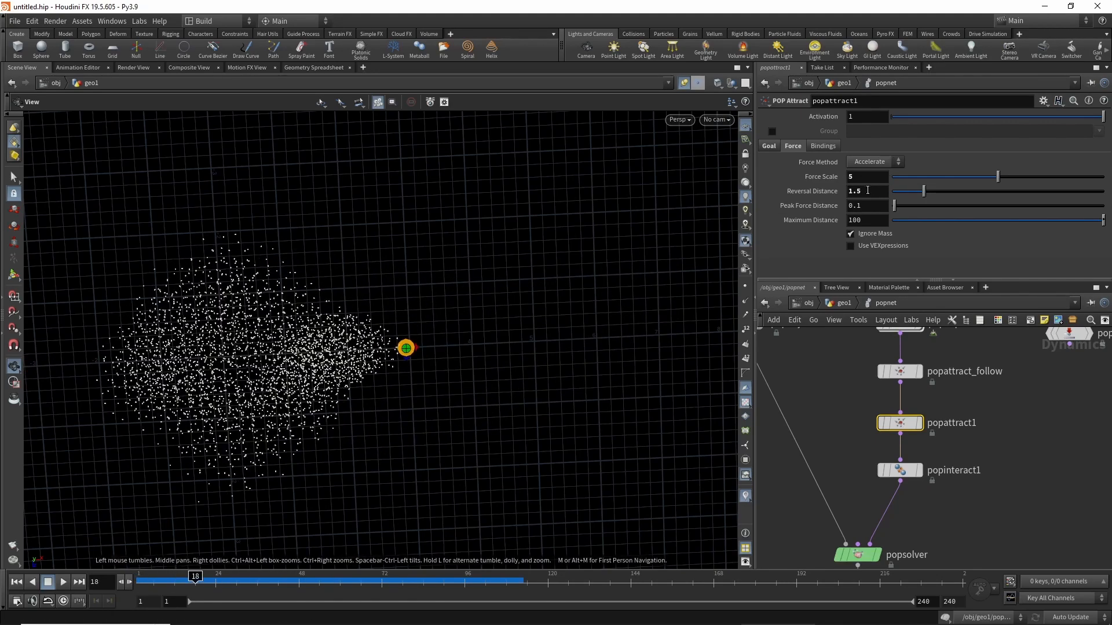
# Set popattract1's Reversal Distance to 2 and preview the simulation to frame 87 from a lower perspective angle.
pyautogui.write('2')
pyautogui.press('Return')
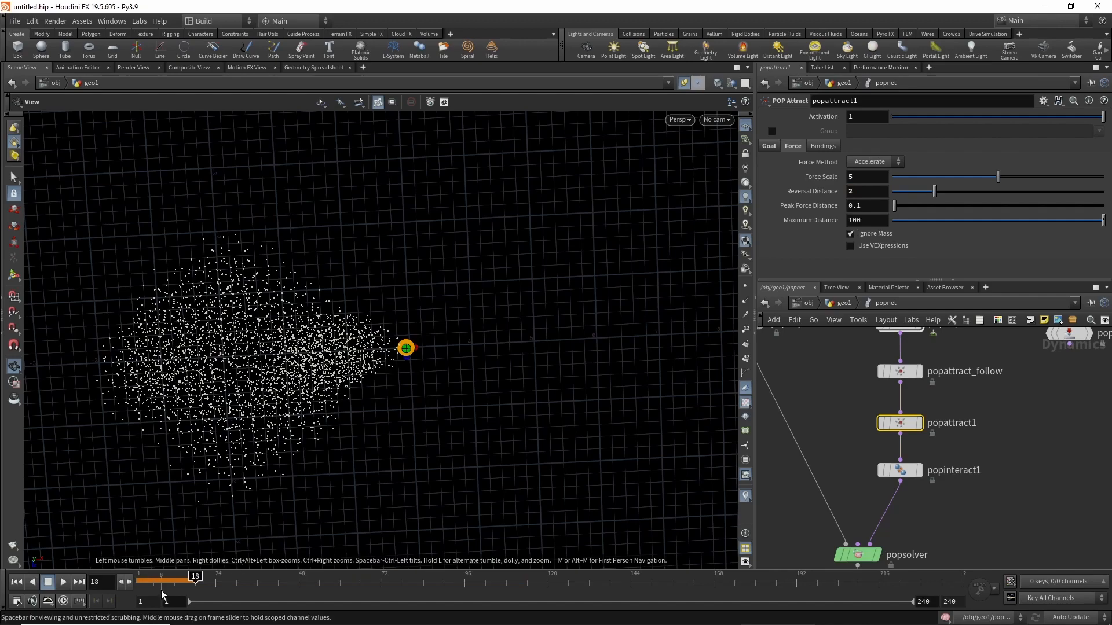
pyautogui.moveTo(162, 584); pyautogui.dragTo(375, 561)
pyautogui.moveTo(203, 584); pyautogui.dragTo(423, 545)
pyautogui.moveTo(515, 428); pyautogui.dragTo(446, 432, button='middle')
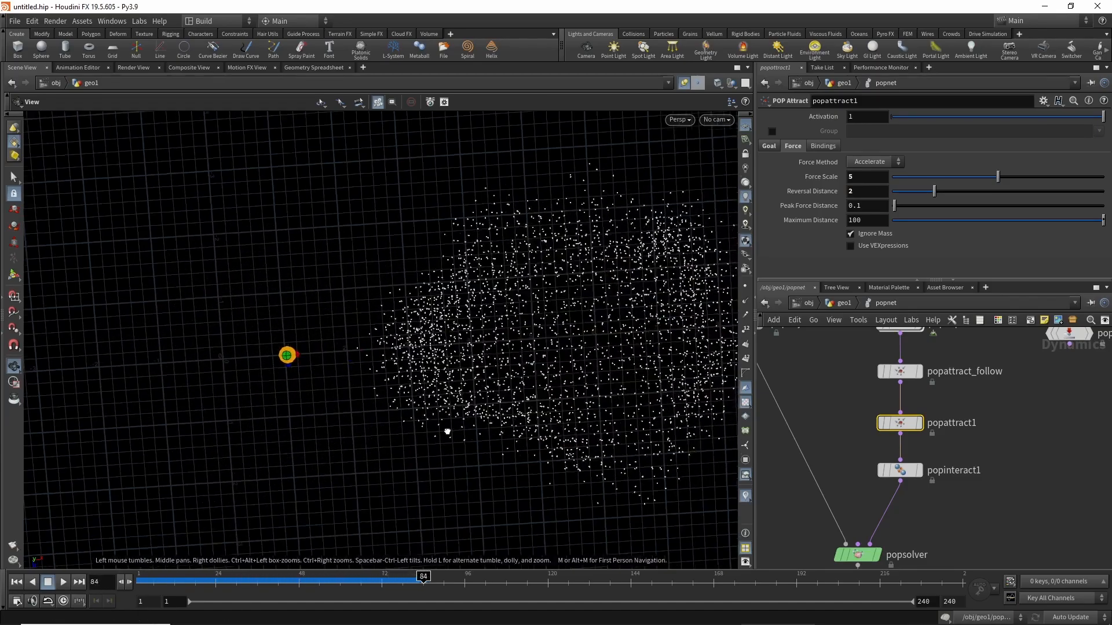
pyautogui.moveTo(446, 432); pyautogui.dragTo(457, 353)
pyautogui.moveTo(456, 353); pyautogui.dragTo(348, 405, button='right')
pyautogui.moveTo(197, 577); pyautogui.dragTo(433, 554)
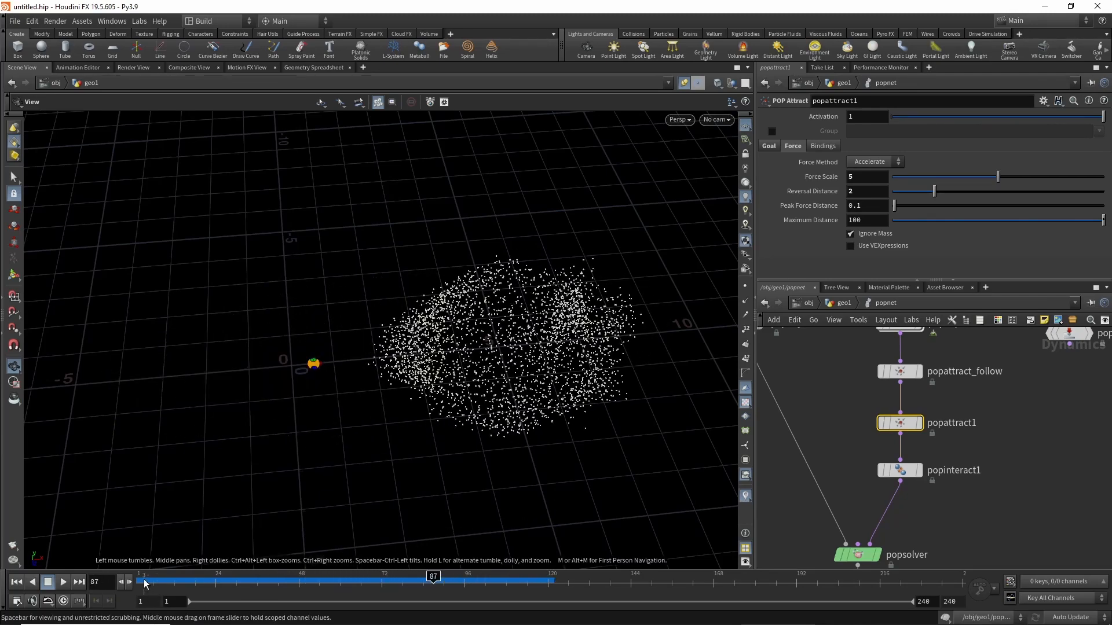
# Show popattract1's Goal settings, preview the particle motion past frame 175 from different angles and return to frame 1.
pyautogui.click(769, 145)
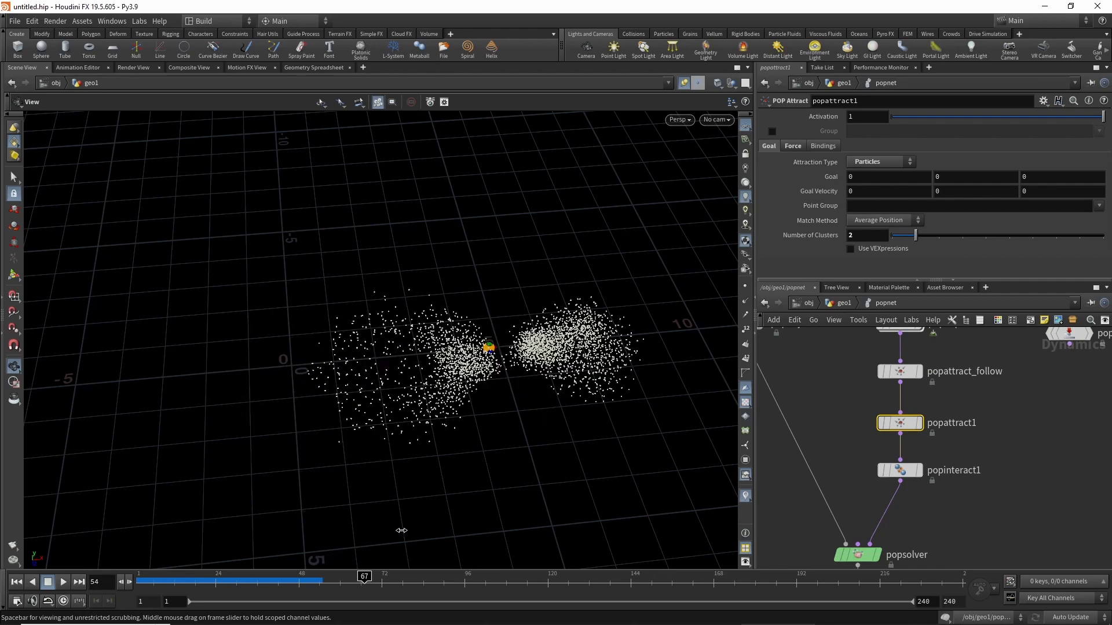
pyautogui.moveTo(269, 578); pyautogui.dragTo(202, 577)
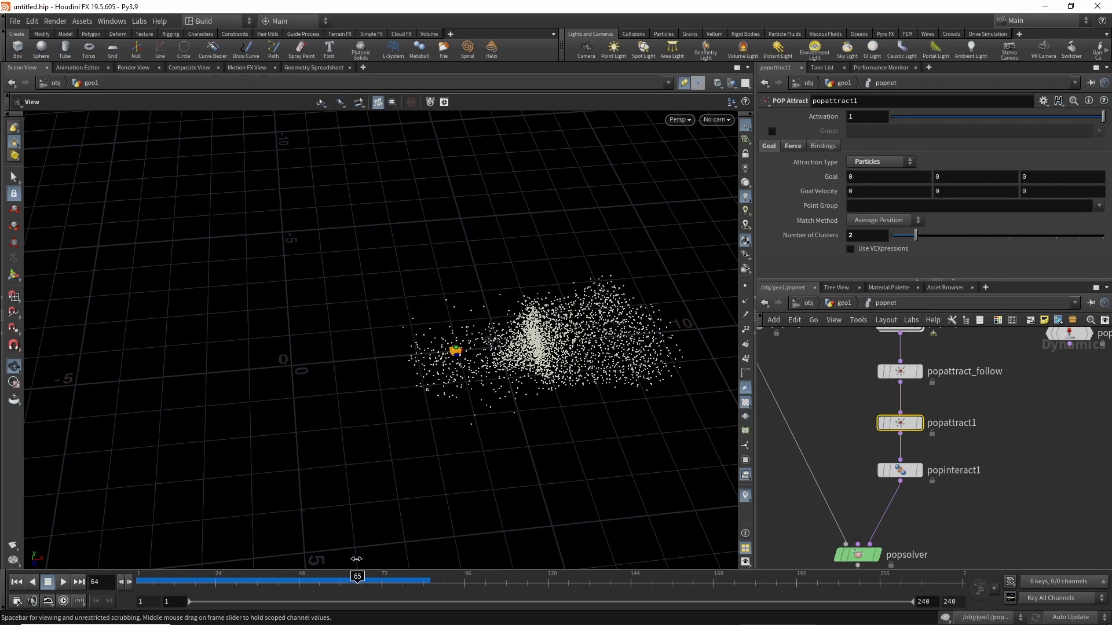
pyautogui.moveTo(428, 492); pyautogui.dragTo(461, 422)
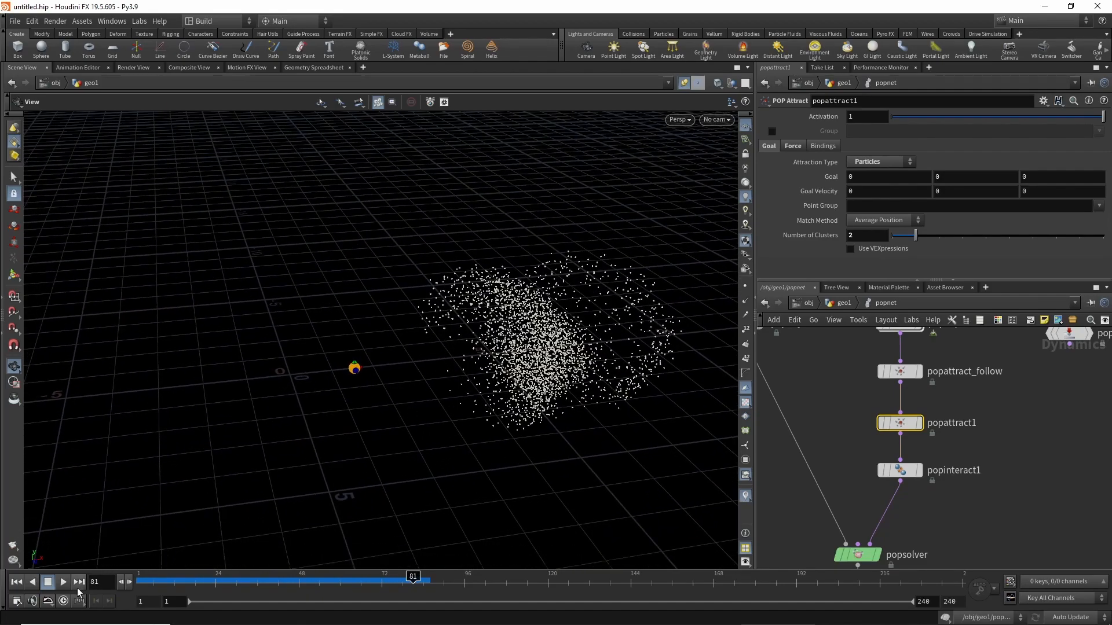
pyautogui.click(64, 581)
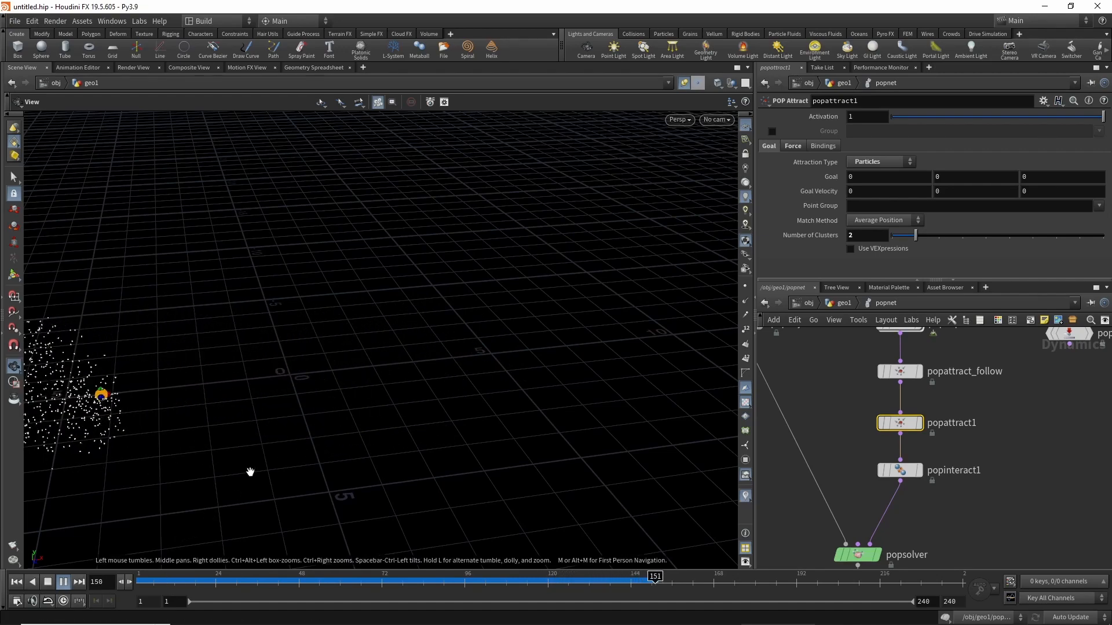
pyautogui.moveTo(251, 469); pyautogui.dragTo(245, 503)
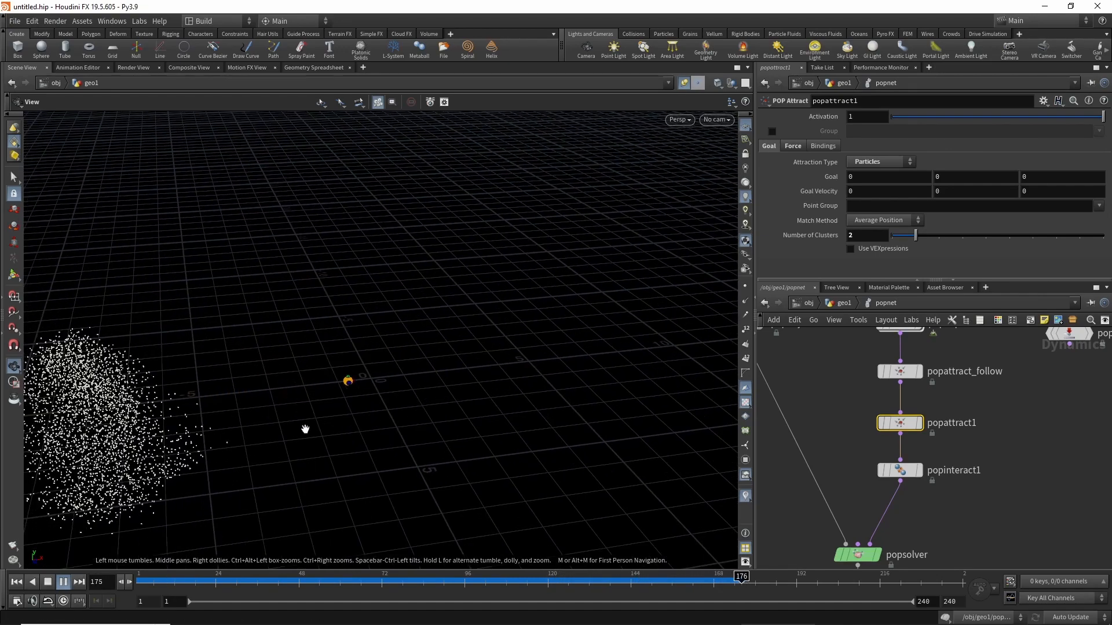
pyautogui.click(154, 578)
pyautogui.moveTo(154, 578)
pyautogui.mouseDown()
pyautogui.moveTo(140, 579)
pyautogui.moveTo(339, 580)
pyautogui.moveTo(137, 581)
pyautogui.mouseUp()
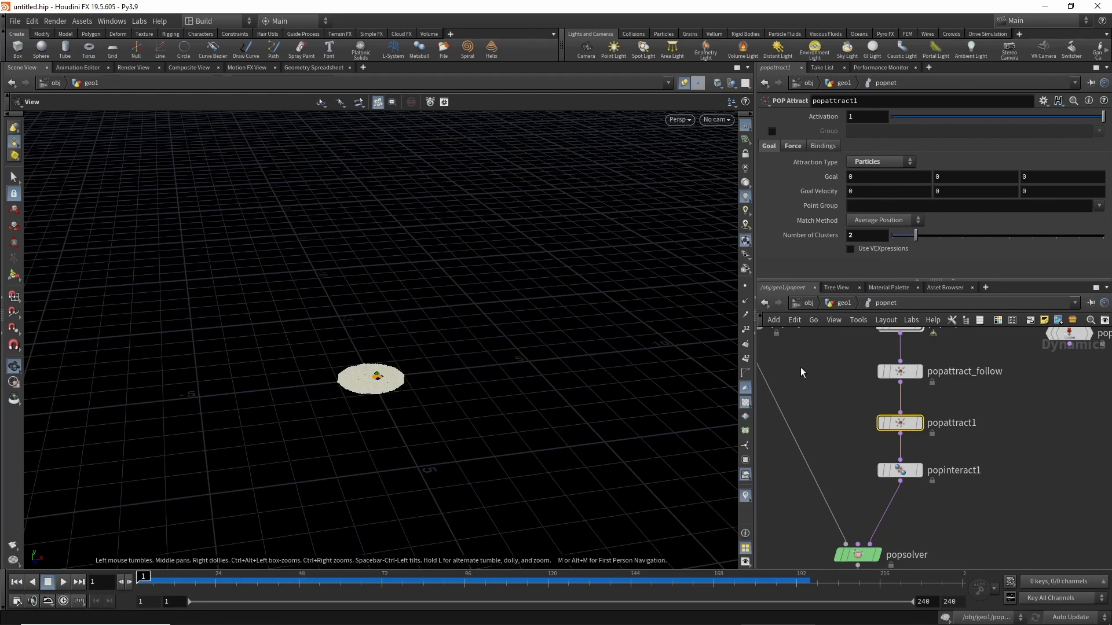
# Set popattract_follow's Speed Scale to 7, preview the simulation past frame 212 and return to frame 1.
pyautogui.moveTo(820, 358); pyautogui.dragTo(881, 380)
pyautogui.moveTo(819, 373); pyautogui.dragTo(819, 405, button='middle')
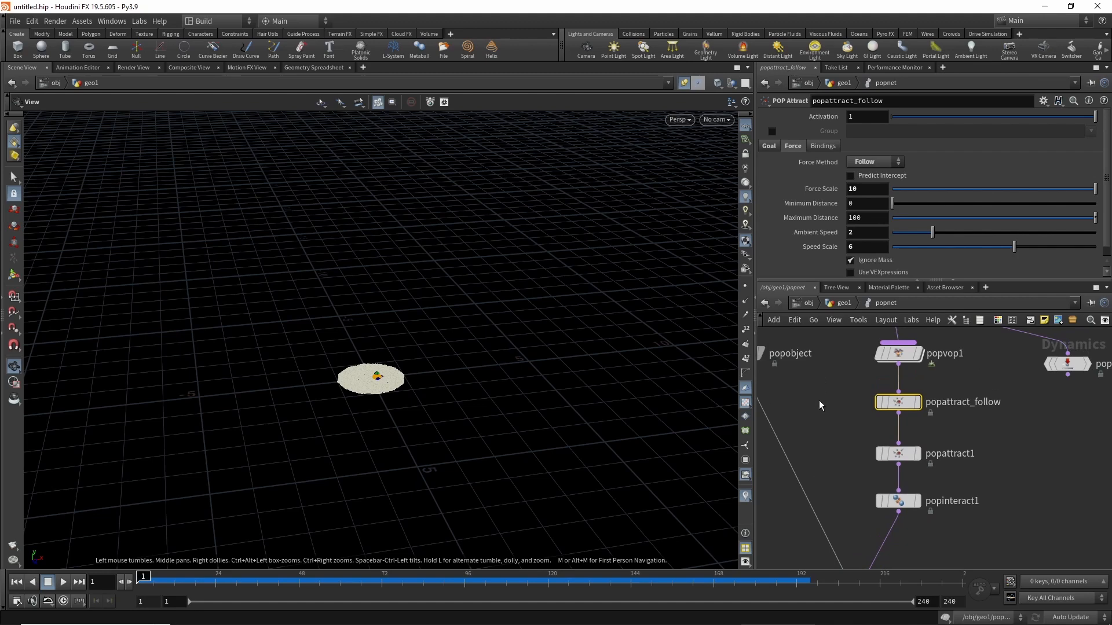
pyautogui.click(869, 248)
pyautogui.write('7')
pyautogui.press('Return')
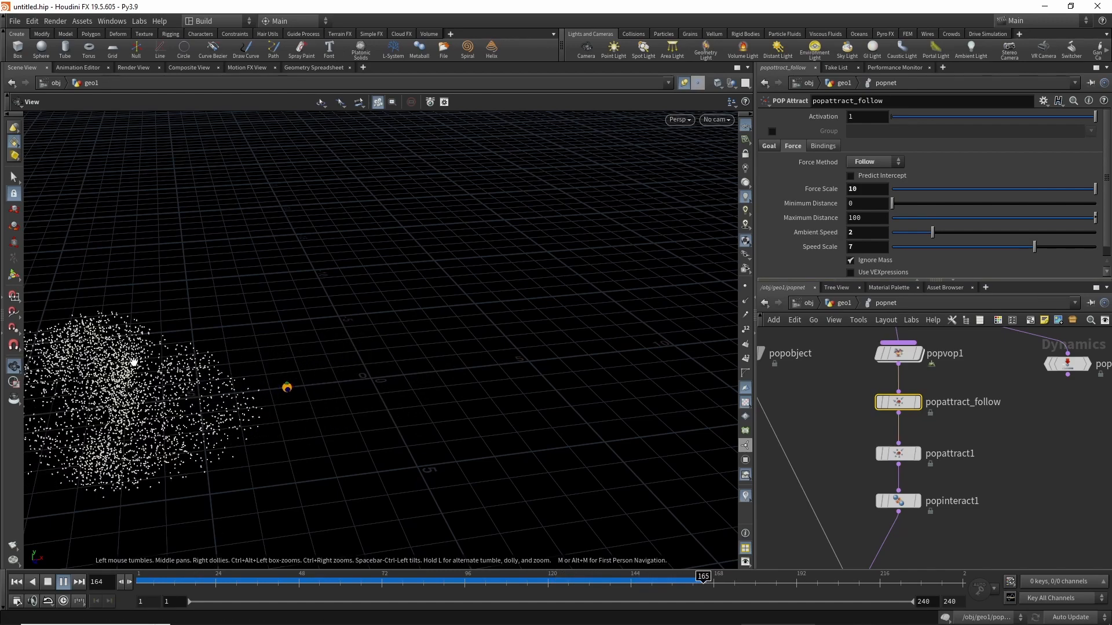
pyautogui.moveTo(141, 414); pyautogui.dragTo(124, 541)
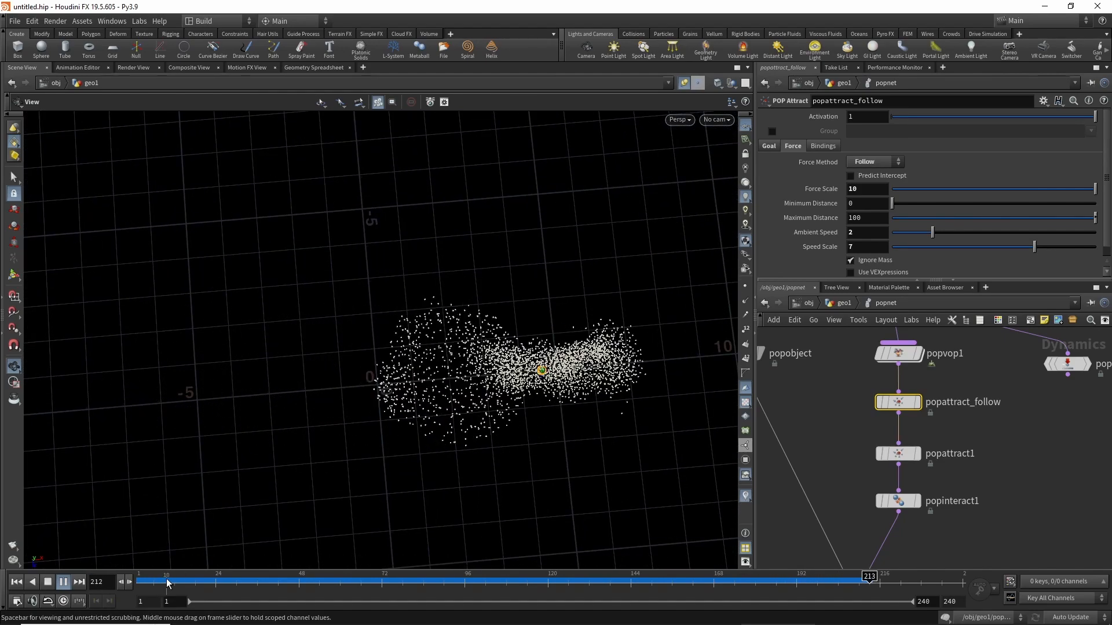
pyautogui.moveTo(166, 583); pyautogui.dragTo(130, 585)
# Try an Ambient Speed of 0.66 on popattract_follow, preview the simulation past frame 208 and return to frame 1.
pyautogui.moveTo(911, 248); pyautogui.dragTo(905, 248)
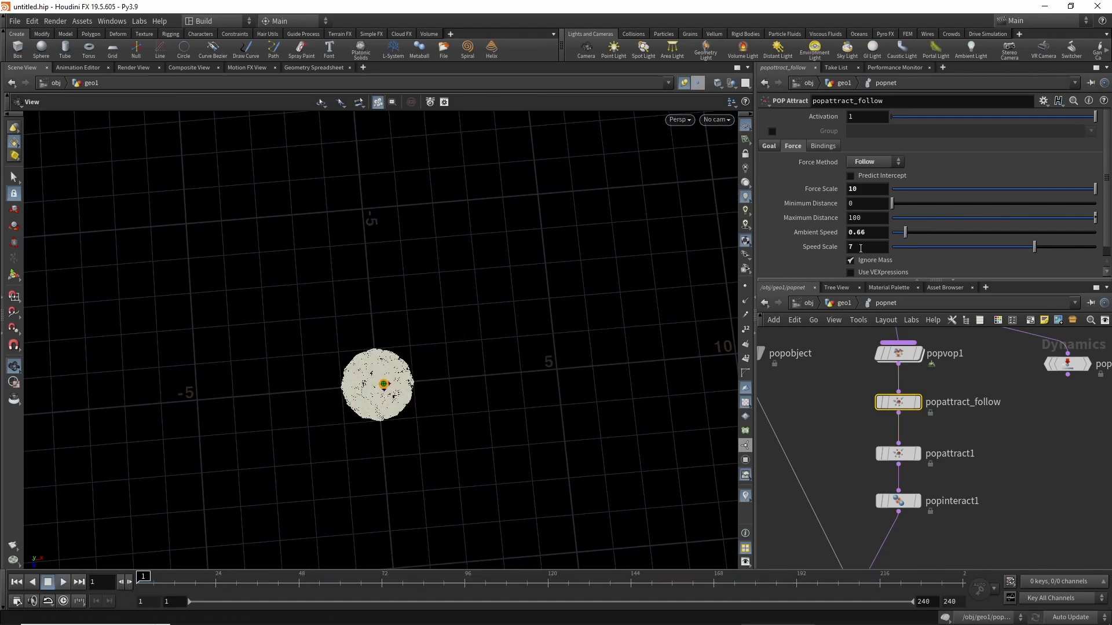
pyautogui.click(64, 583)
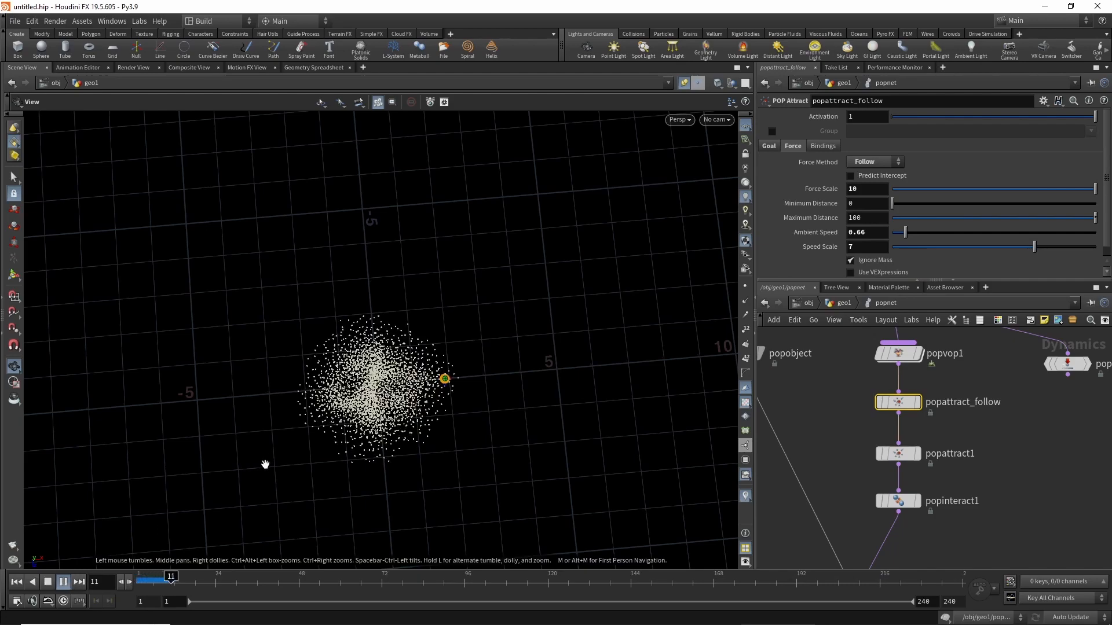
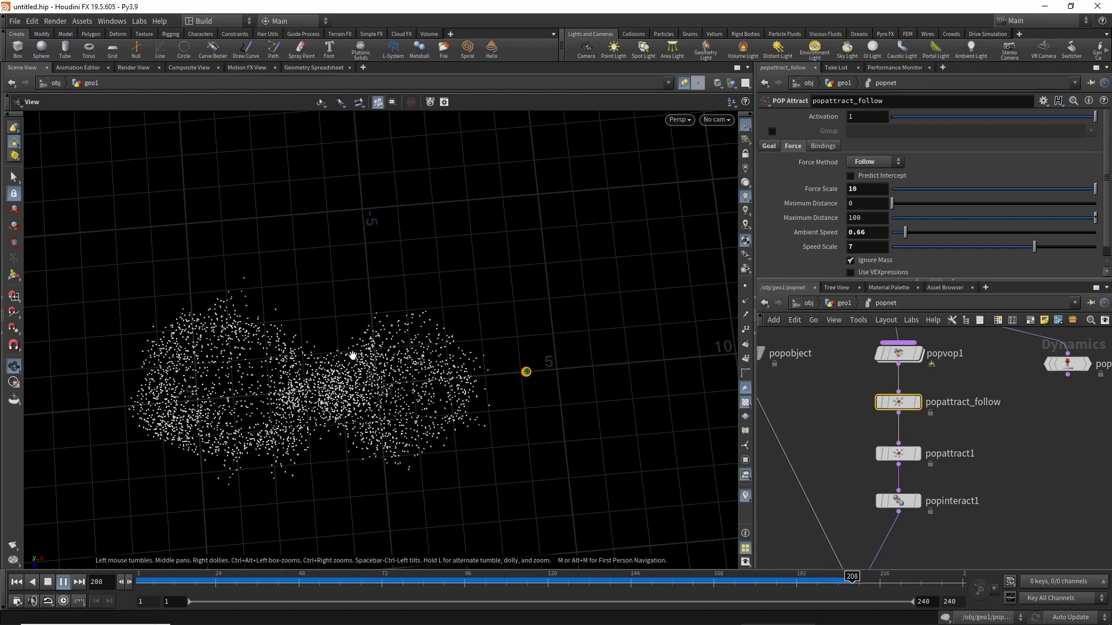
pyautogui.click(142, 581)
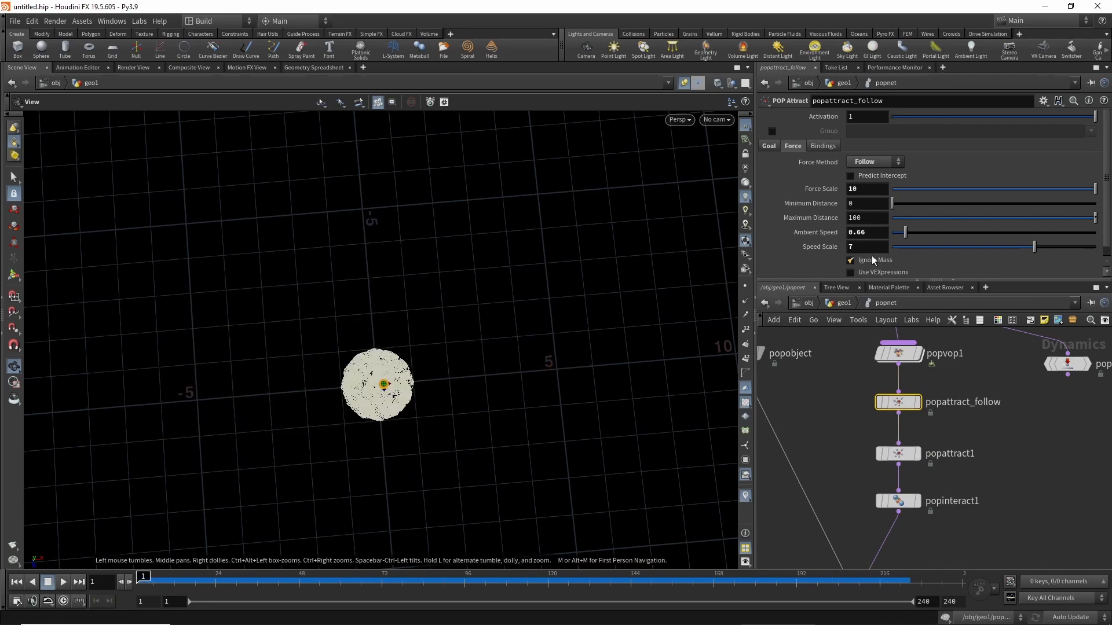
# Try an Ambient Speed of 4.96 on popattract_follow, preview the simulation past frame 157 and return to frame 1.
pyautogui.moveTo(930, 234); pyautogui.dragTo(992, 232)
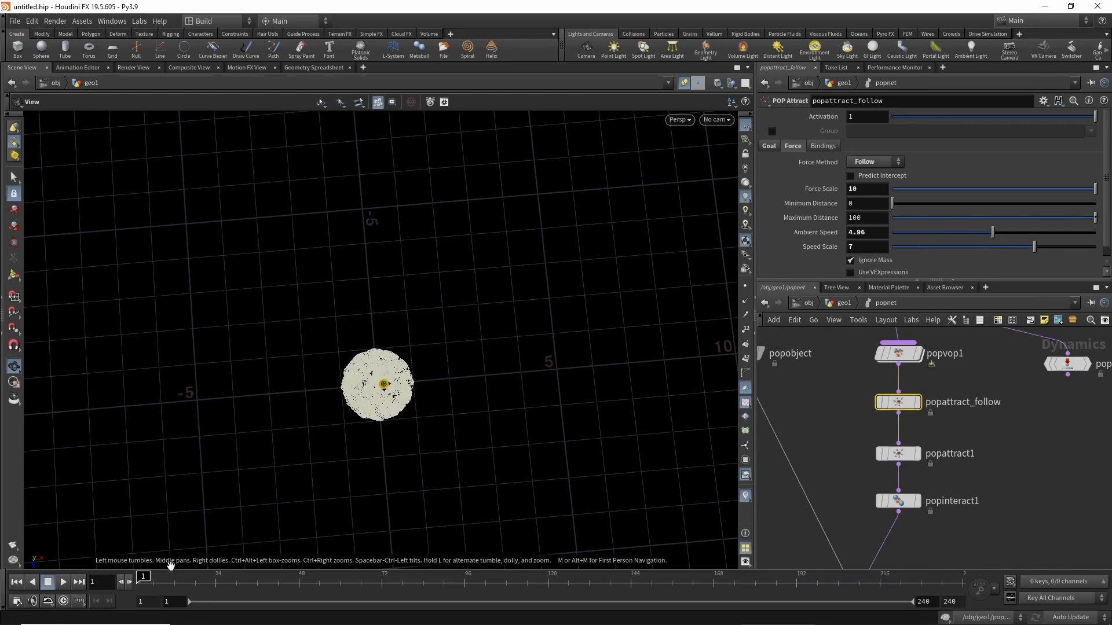
pyautogui.click(65, 583)
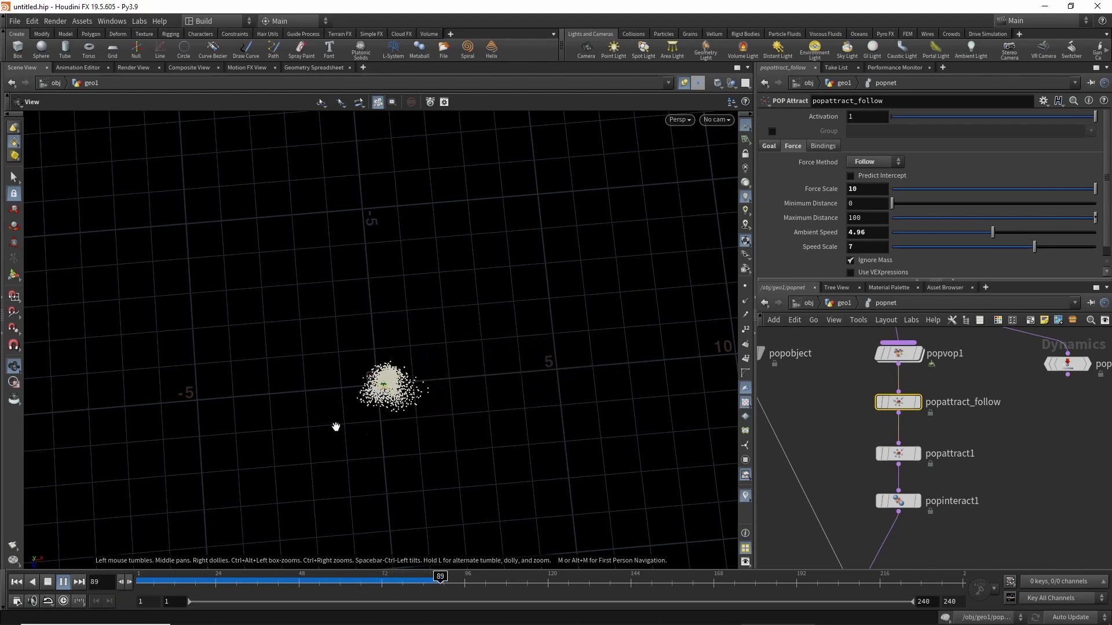
pyautogui.moveTo(319, 367); pyautogui.dragTo(226, 507)
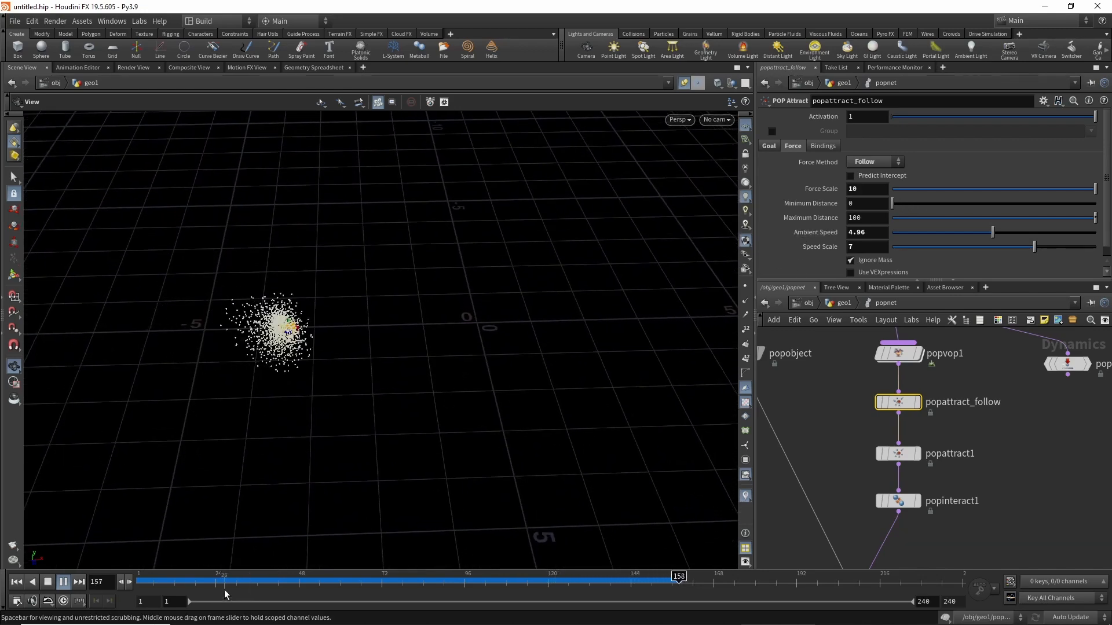
pyautogui.moveTo(213, 582); pyautogui.dragTo(142, 557)
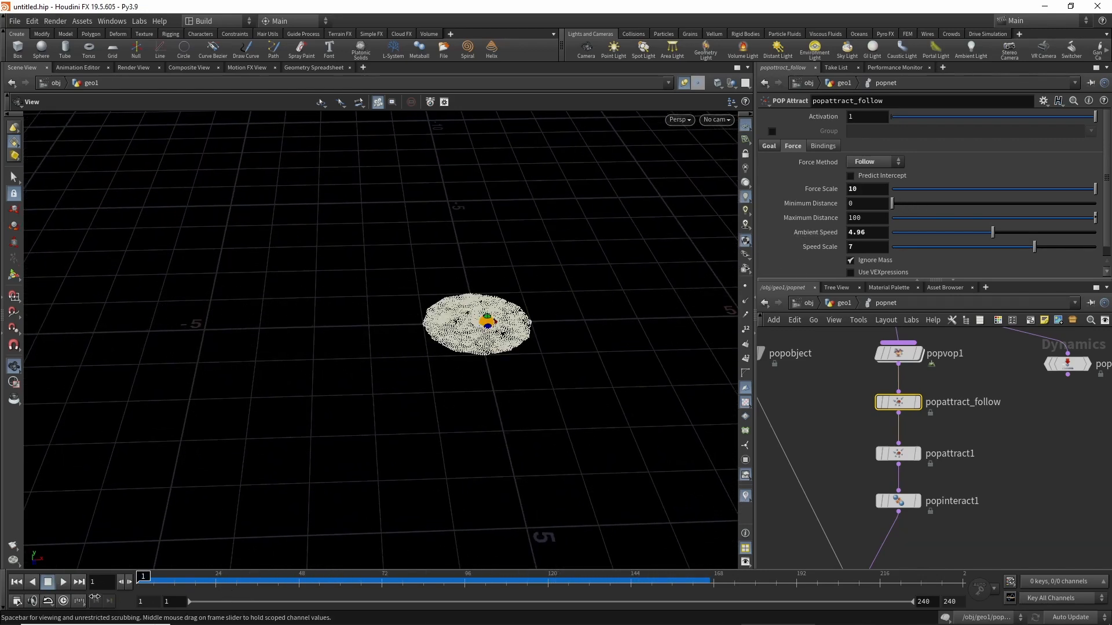
# Set popattract_follow's Ambient Speed to 2.85 and preview the particle motion in a wider perspective view.
pyautogui.click(964, 233)
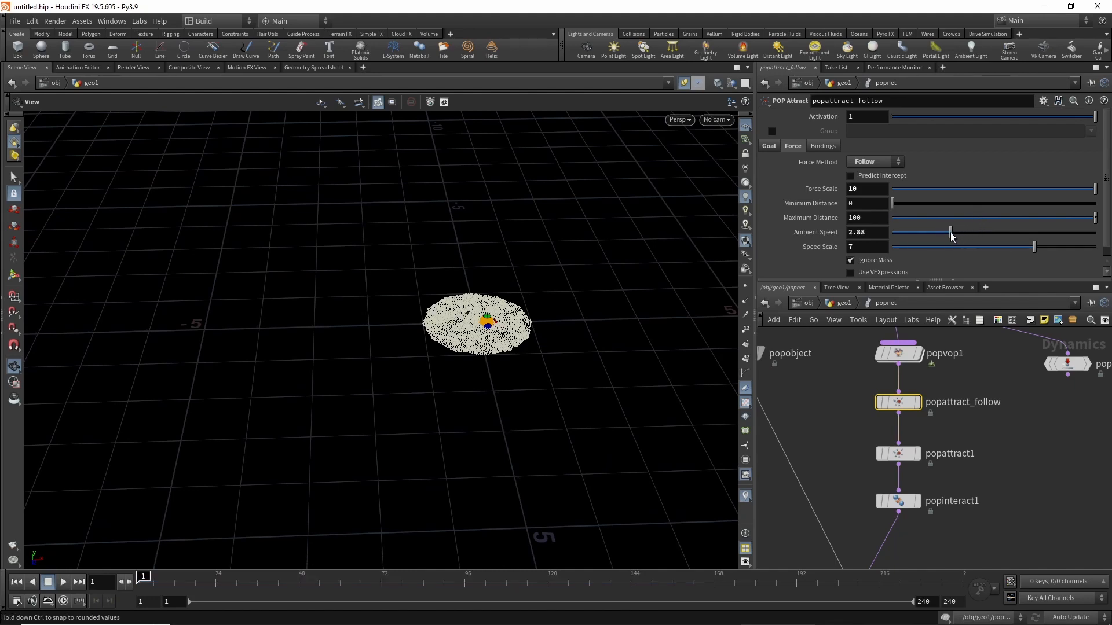
pyautogui.click(64, 583)
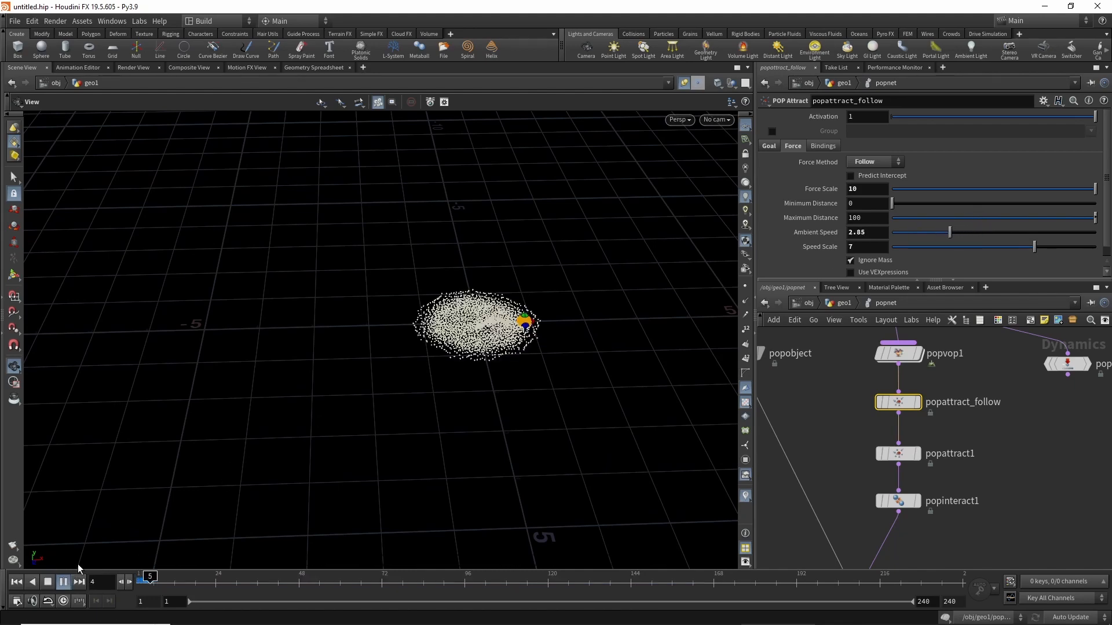
pyautogui.scroll(-3, 412, 360)
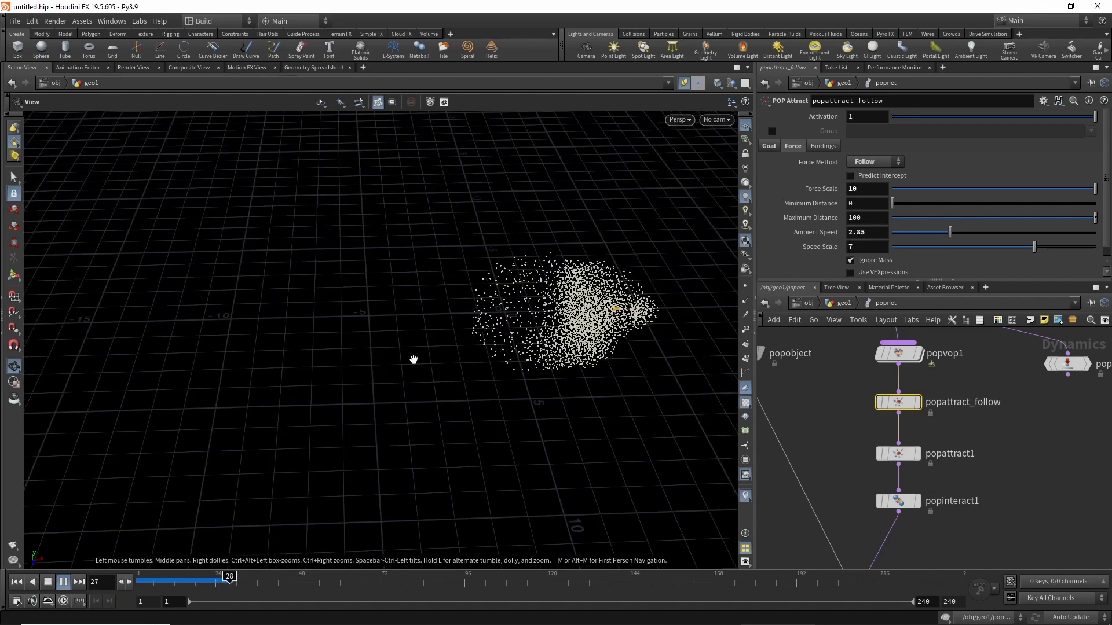
pyautogui.moveTo(434, 323); pyautogui.dragTo(488, 337)
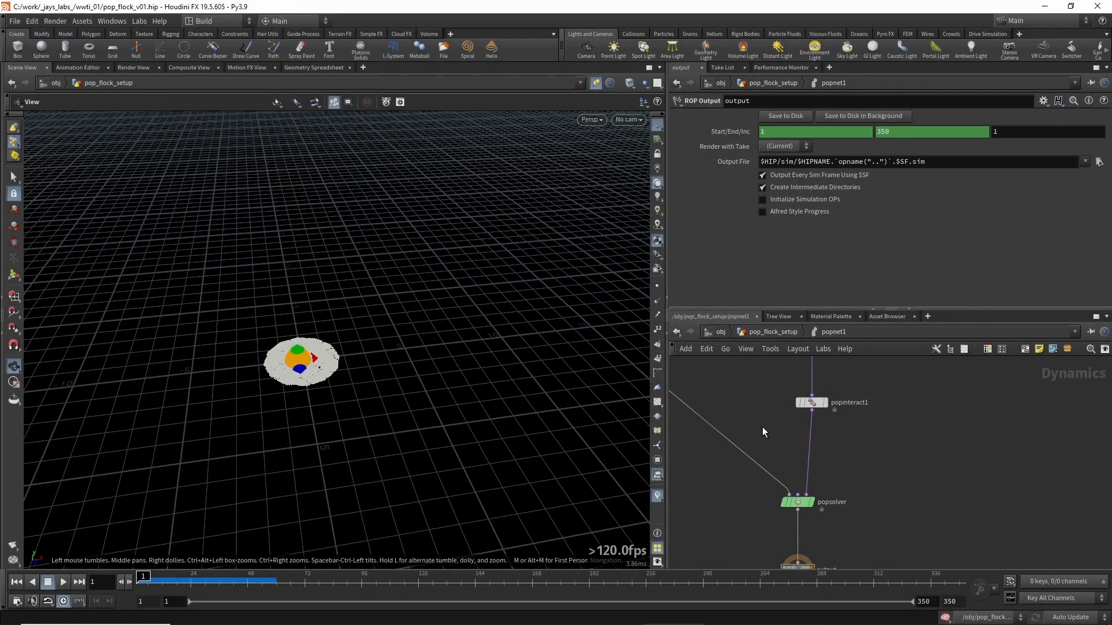
# Insert a POP Drag node between popinteract1 and popsolver, preview the simulation past frame 151 and return to frame 1.
pyautogui.press('Tab')
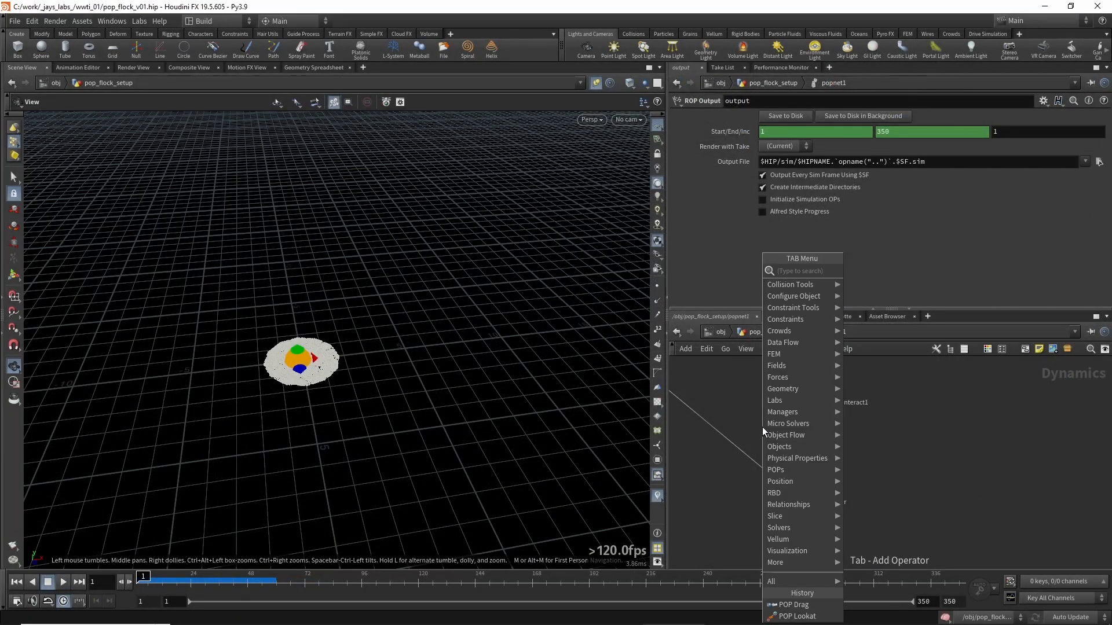
pyautogui.write('drag')
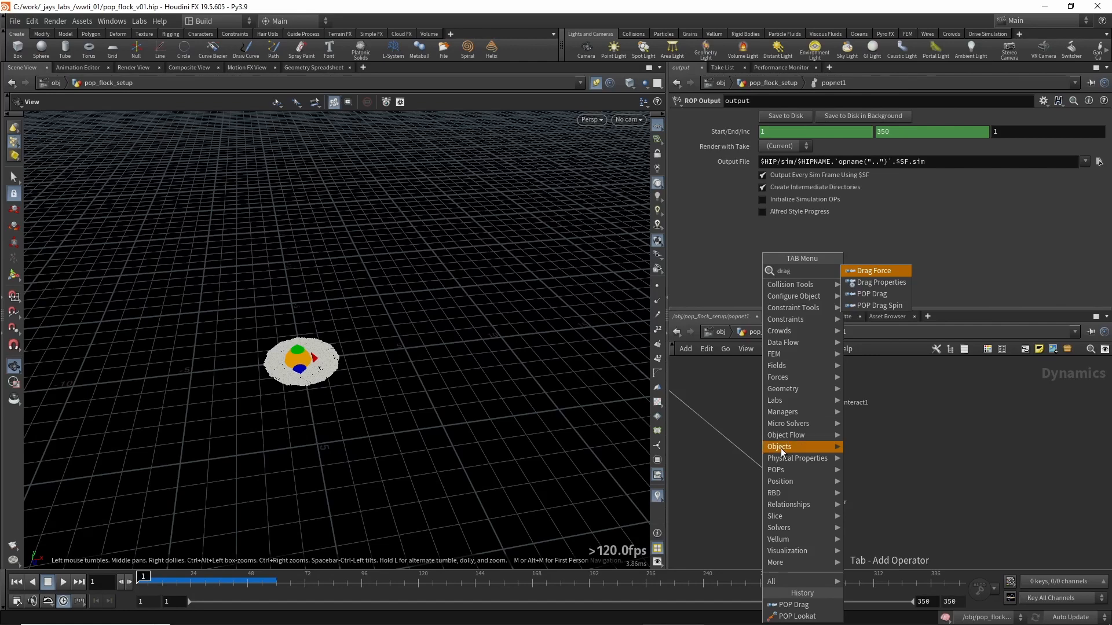
pyautogui.click(872, 294)
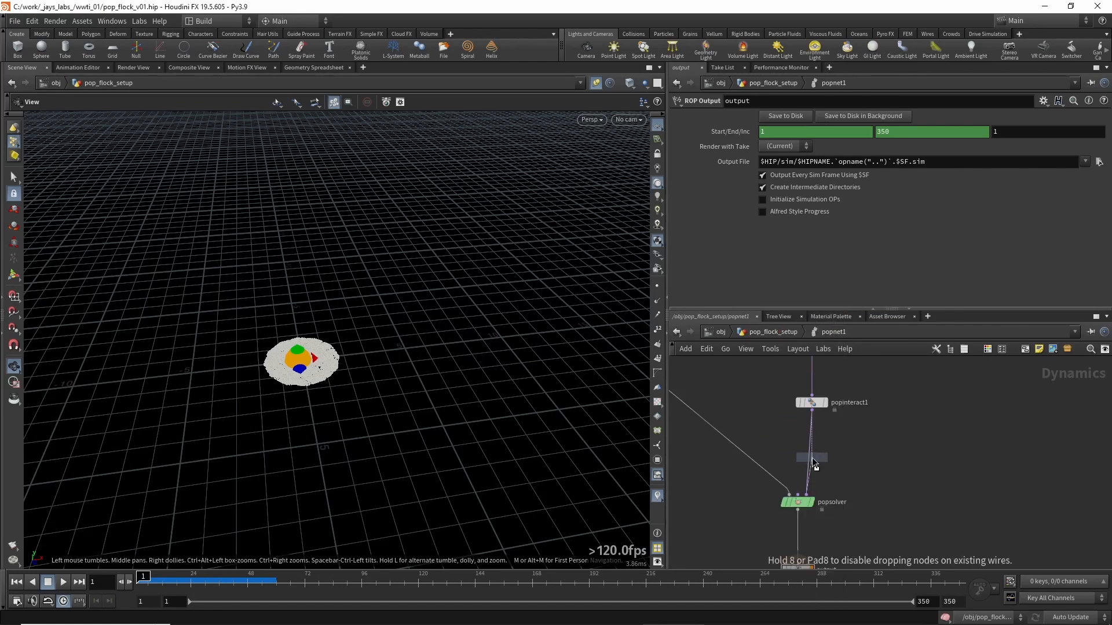
pyautogui.click(813, 454)
pyautogui.click(63, 582)
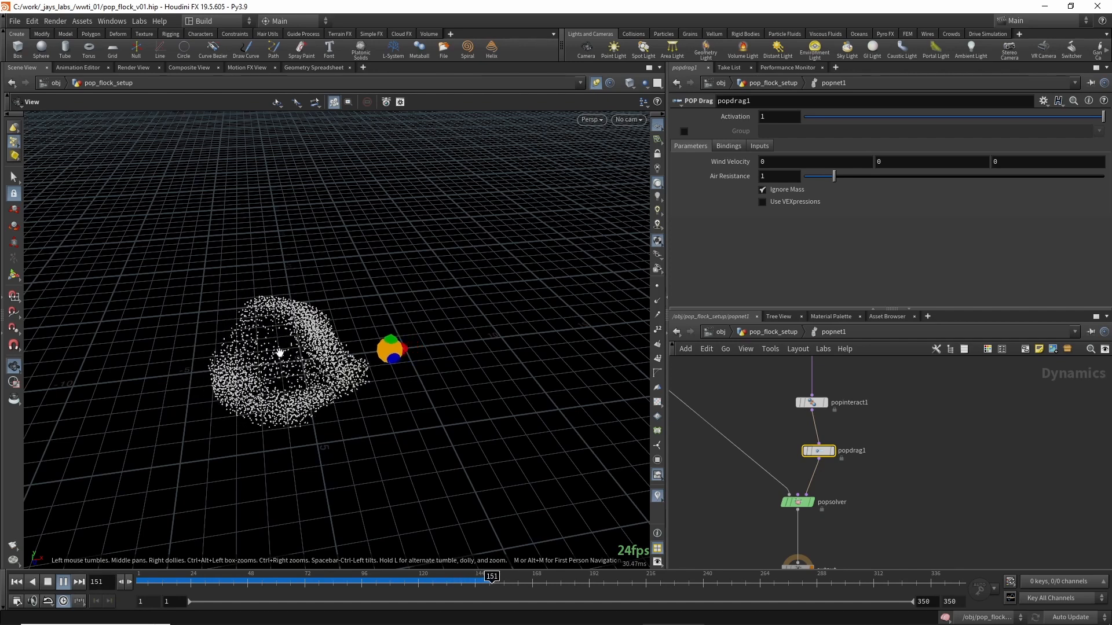
pyautogui.moveTo(171, 585); pyautogui.dragTo(138, 583)
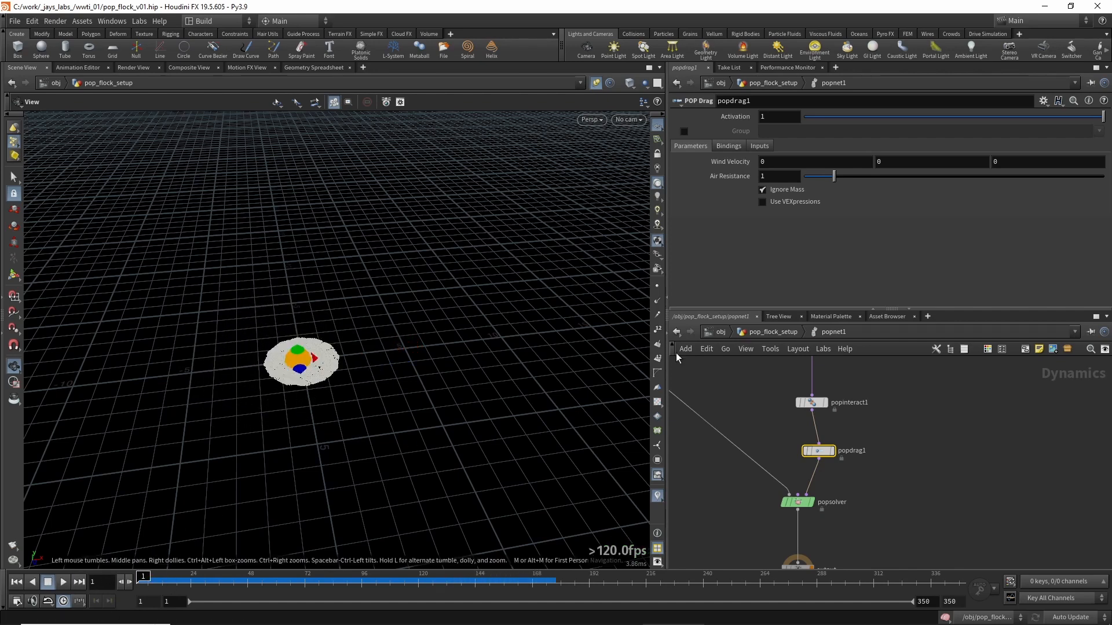
# Enable VEXpressions on popdrag1 and bring the Air Resistance parameter into the code, trimming its path to airresist.
pyautogui.click(771, 205)
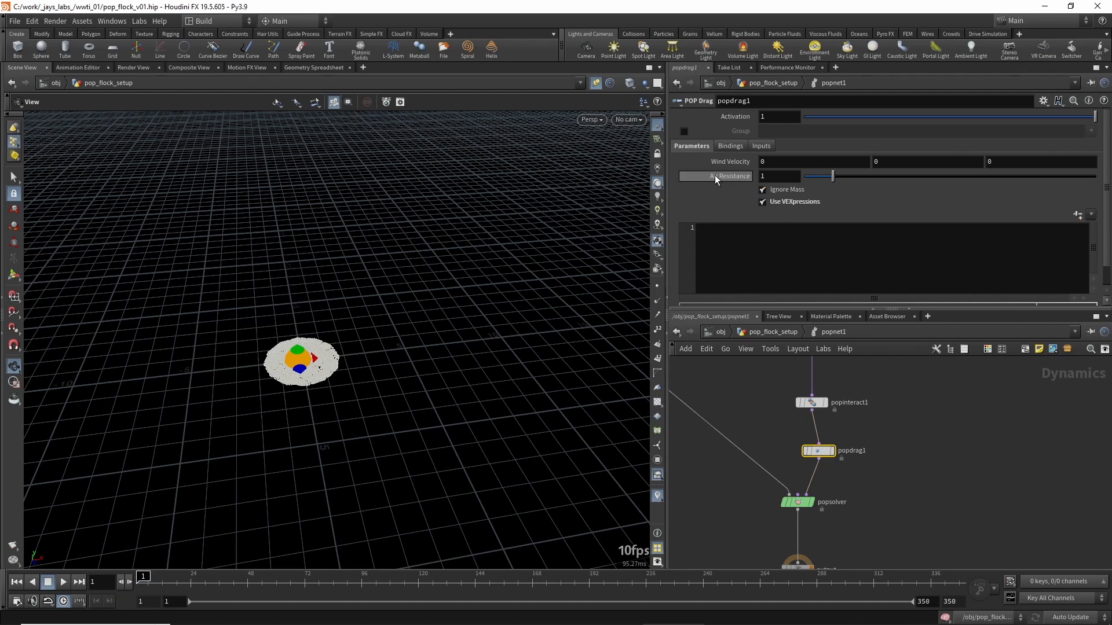
pyautogui.moveTo(707, 179); pyautogui.dragTo(750, 254)
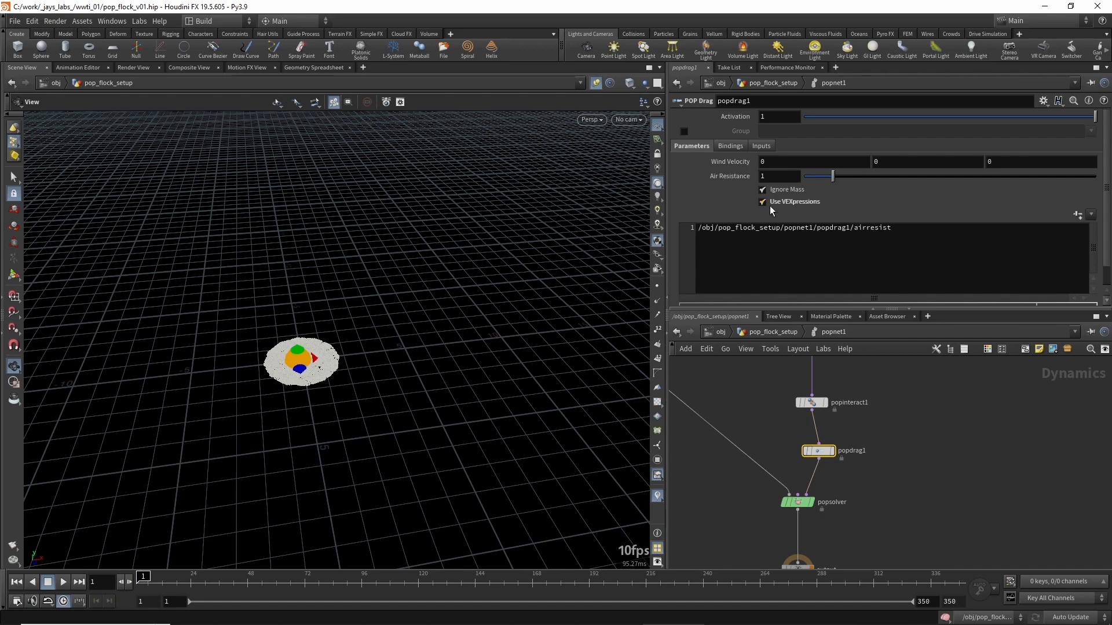
pyautogui.click(709, 228)
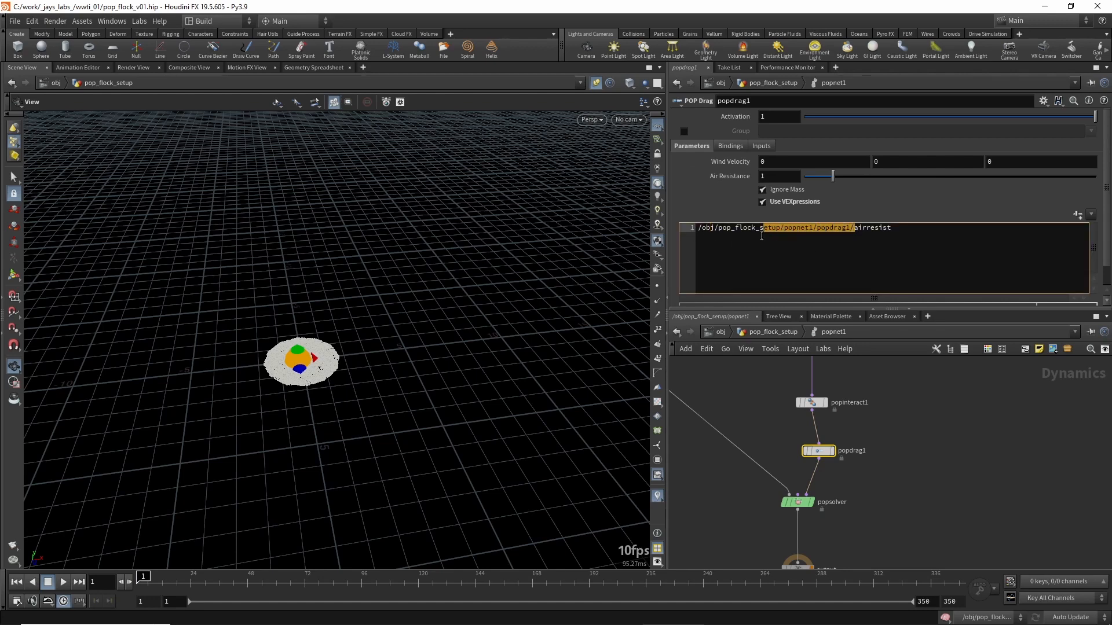
pyautogui.press('BackSpace')
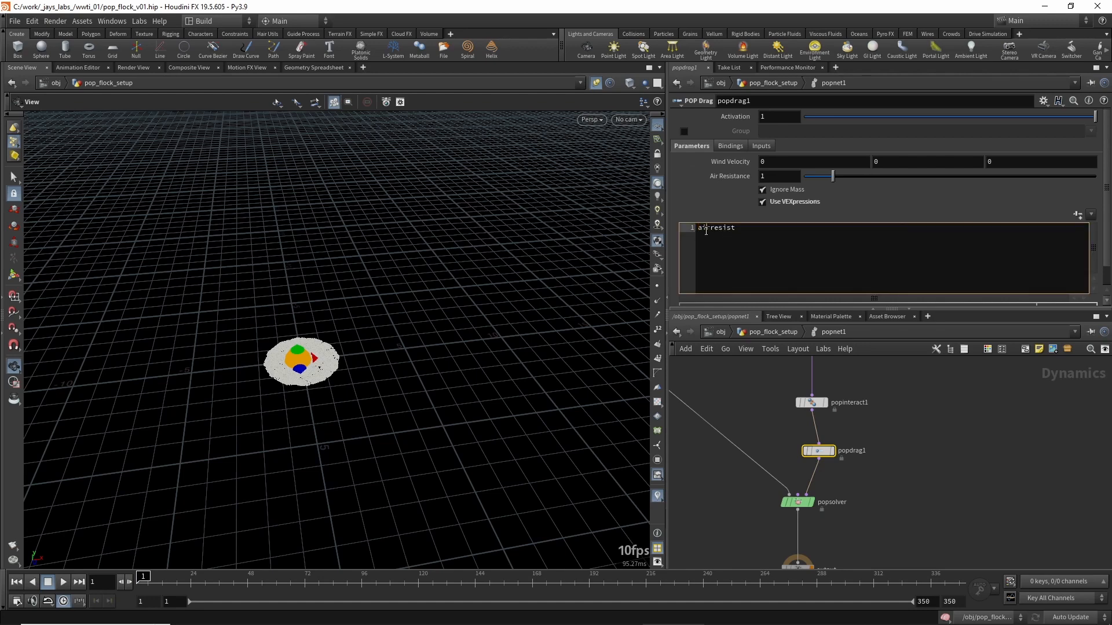
pyautogui.moveTo(718, 178)
pyautogui.write('it0')
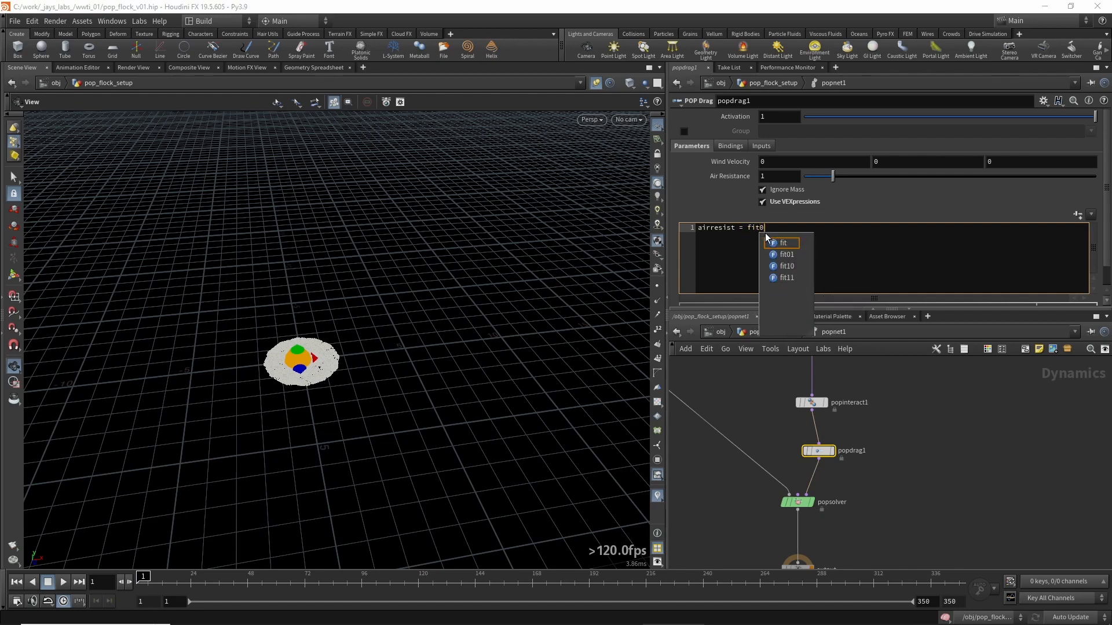
pyautogui.write('1')
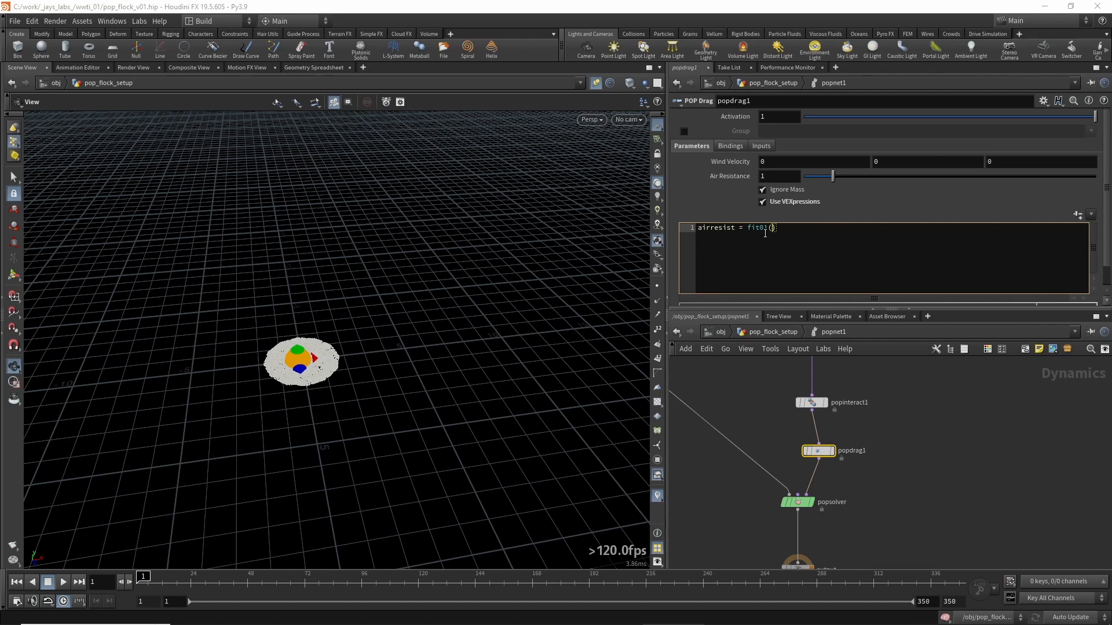
pyautogui.write('(rand')
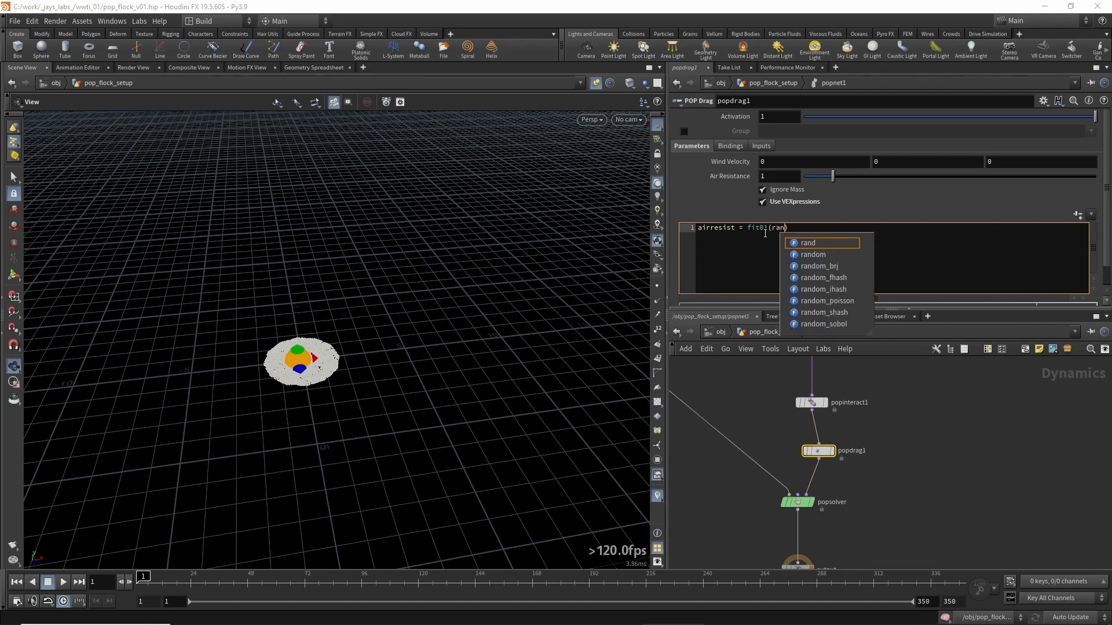
pyautogui.write('(@id), 1, 0);')
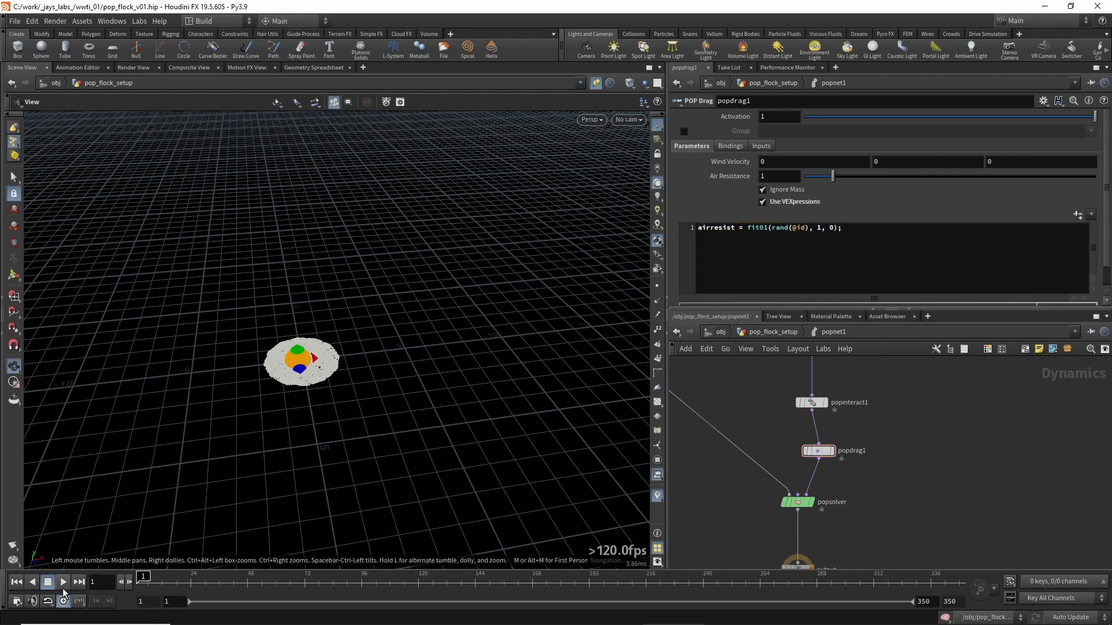
pyautogui.click(64, 582)
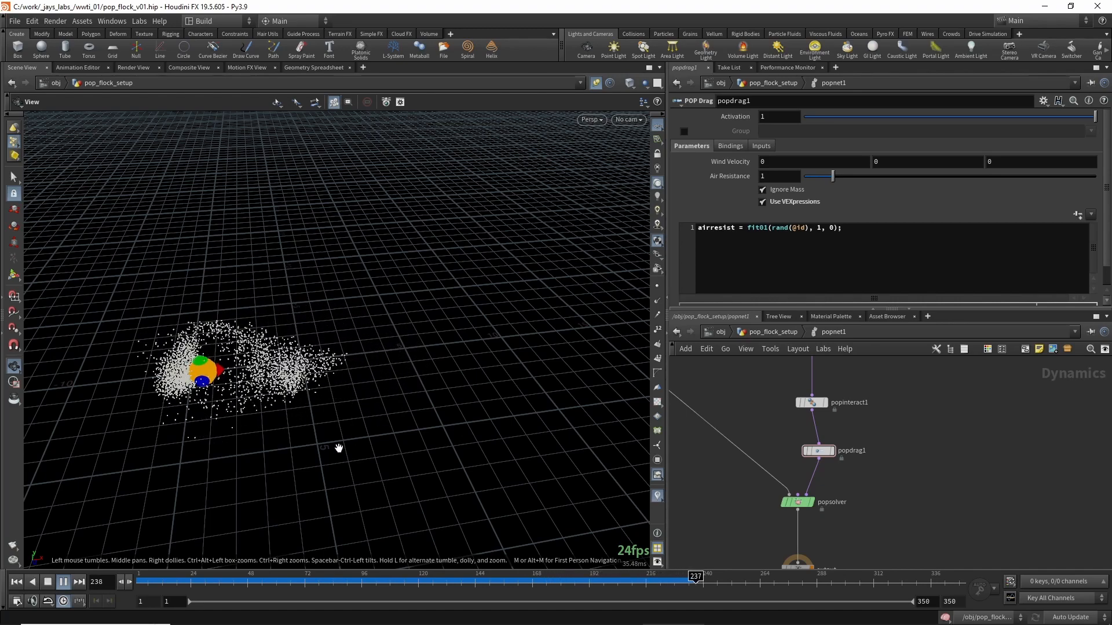
pyautogui.moveTo(139, 577)
pyautogui.mouseDown()
pyautogui.moveTo(165, 578)
pyautogui.moveTo(139, 578)
pyautogui.mouseUp()
# Change the fit01 minimum in popdrag1's VEXpression to 0.05, preview the simulation past frame 156 and return to frame 1.
pyautogui.click(816, 229)
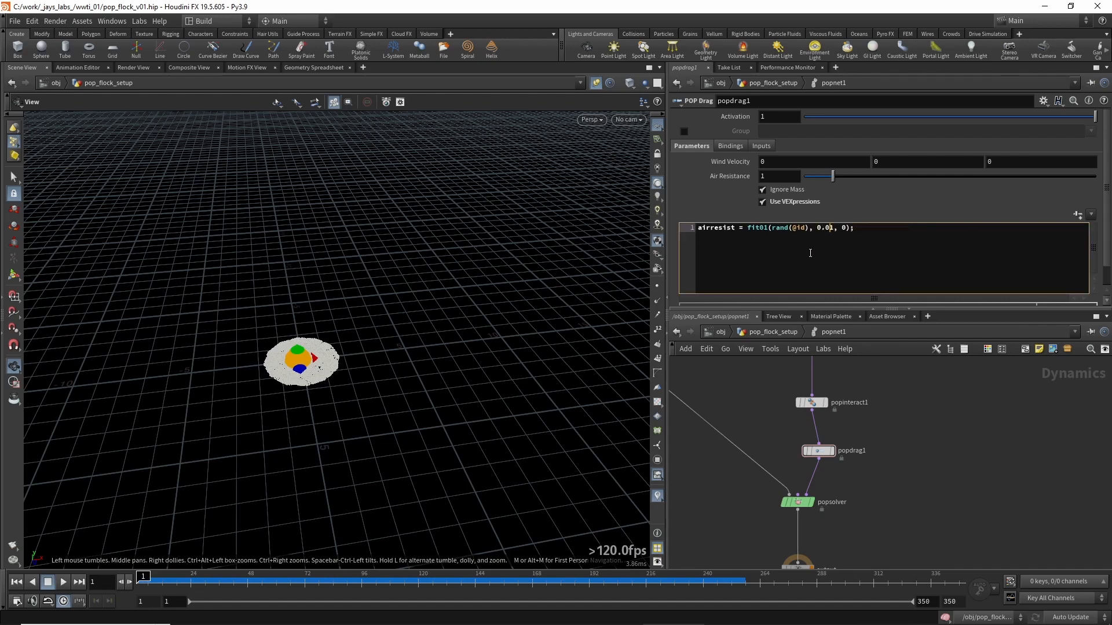
pyautogui.press('Delete')
pyautogui.click(64, 582)
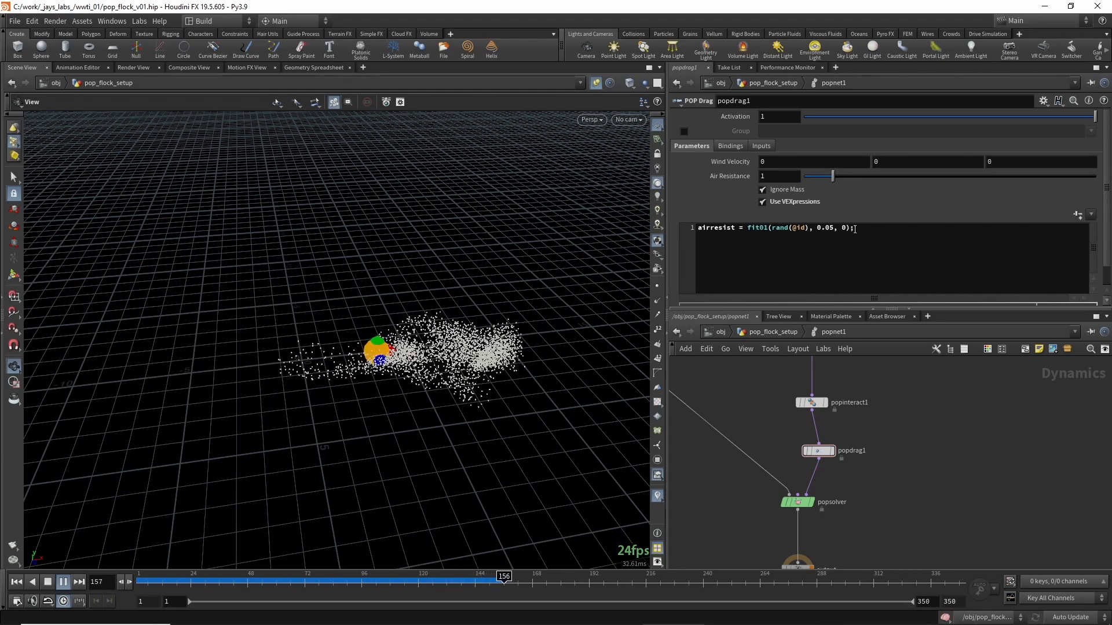
pyautogui.click(156, 586)
pyautogui.moveTo(157, 588)
pyautogui.mouseDown()
pyautogui.moveTo(148, 587)
pyautogui.moveTo(445, 586)
pyautogui.moveTo(137, 590)
pyautogui.mouseUp()
# Align the popdrag1 node directly beneath popinteract1 in the network.
pyautogui.moveTo(784, 436); pyautogui.dragTo(778, 444, button='middle')
pyautogui.moveTo(814, 461)
pyautogui.mouseDown()
pyautogui.moveTo(798, 448)
pyautogui.moveTo(808, 457)
pyautogui.mouseUp()
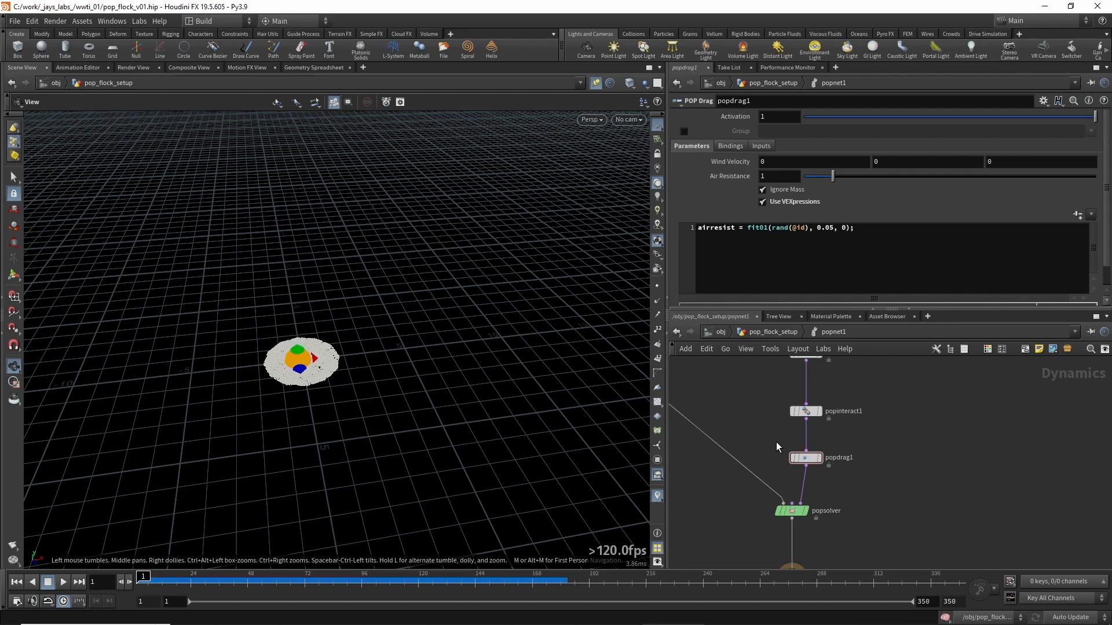
pyautogui.moveTo(805, 458); pyautogui.dragTo(805, 453)
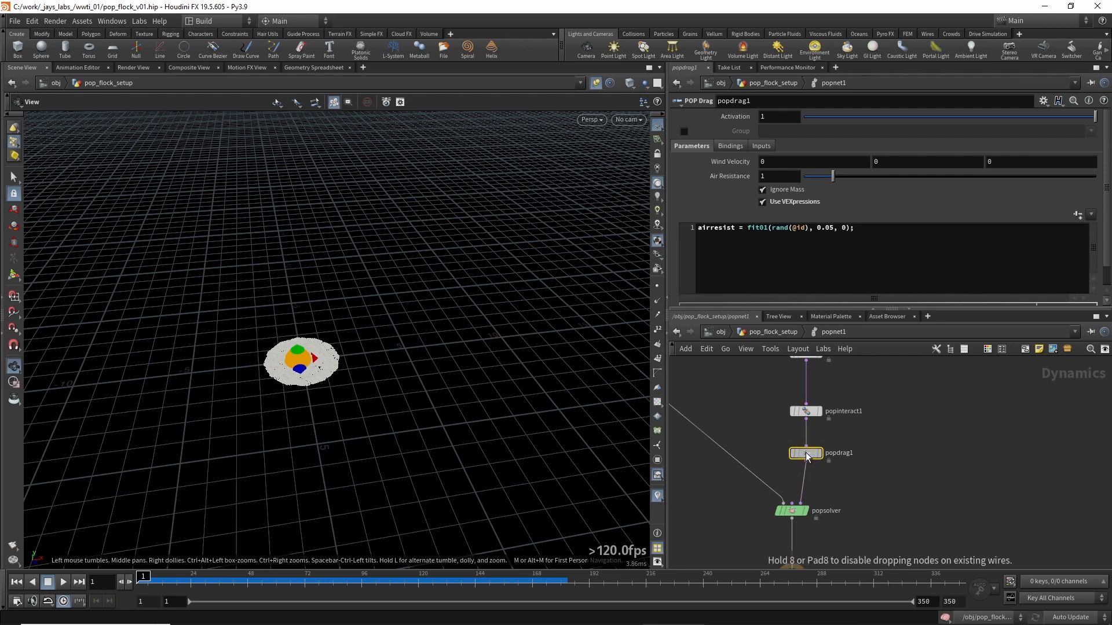
pyautogui.moveTo(261, 378); pyautogui.dragTo(265, 376)
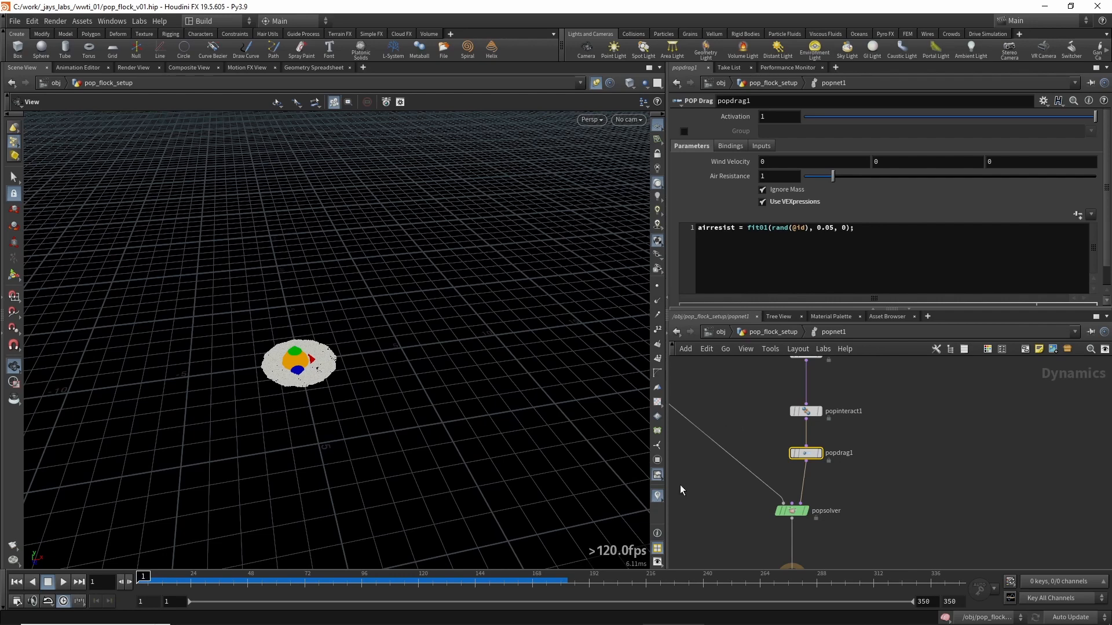